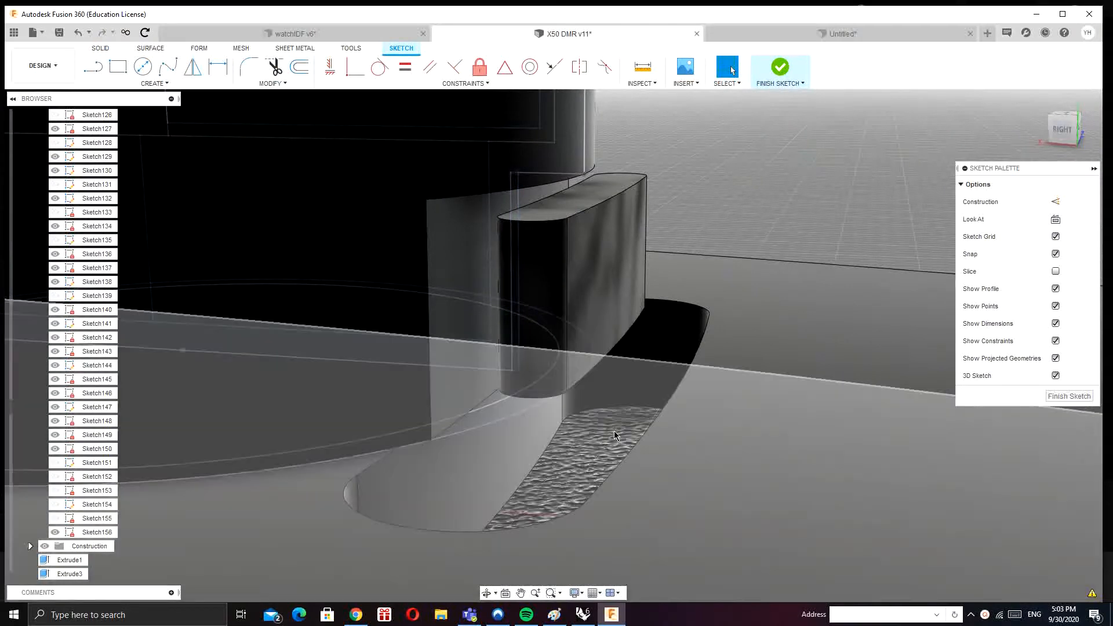
Step: Locate the body beneath the slot in the browser, hide the lower rail and finish the active sketch
click(615, 435)
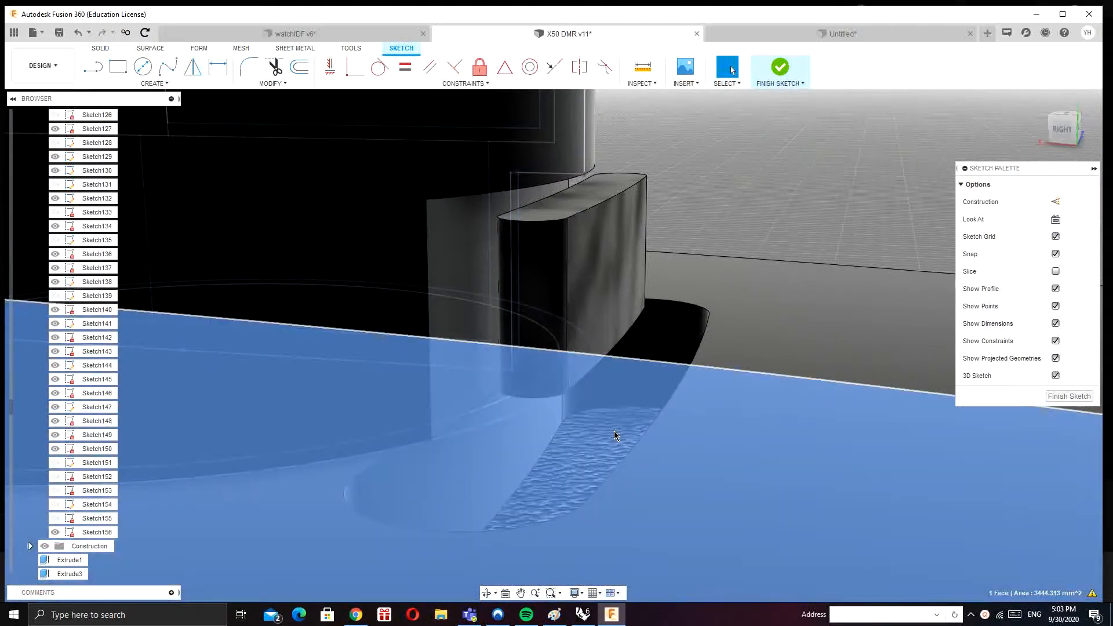
right_click(615, 435)
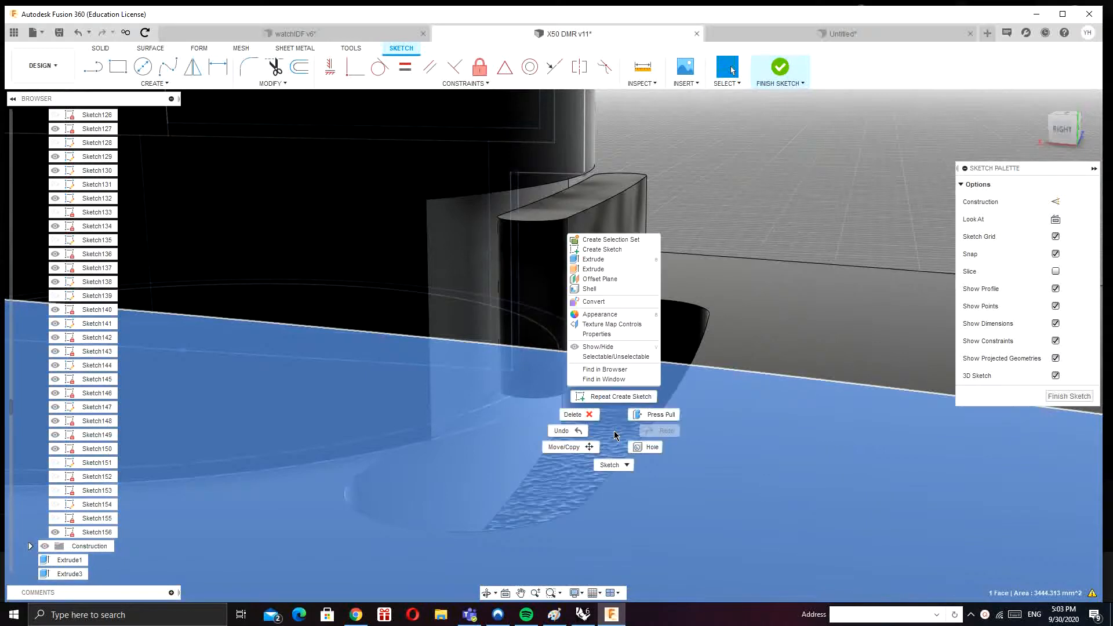
click(610, 380)
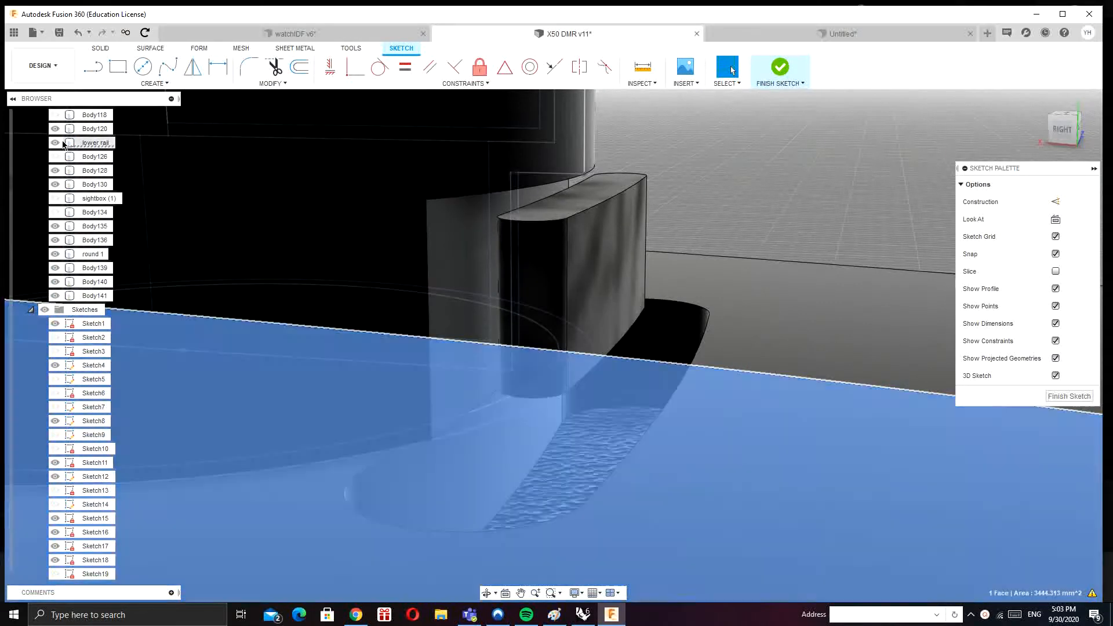
click(55, 143)
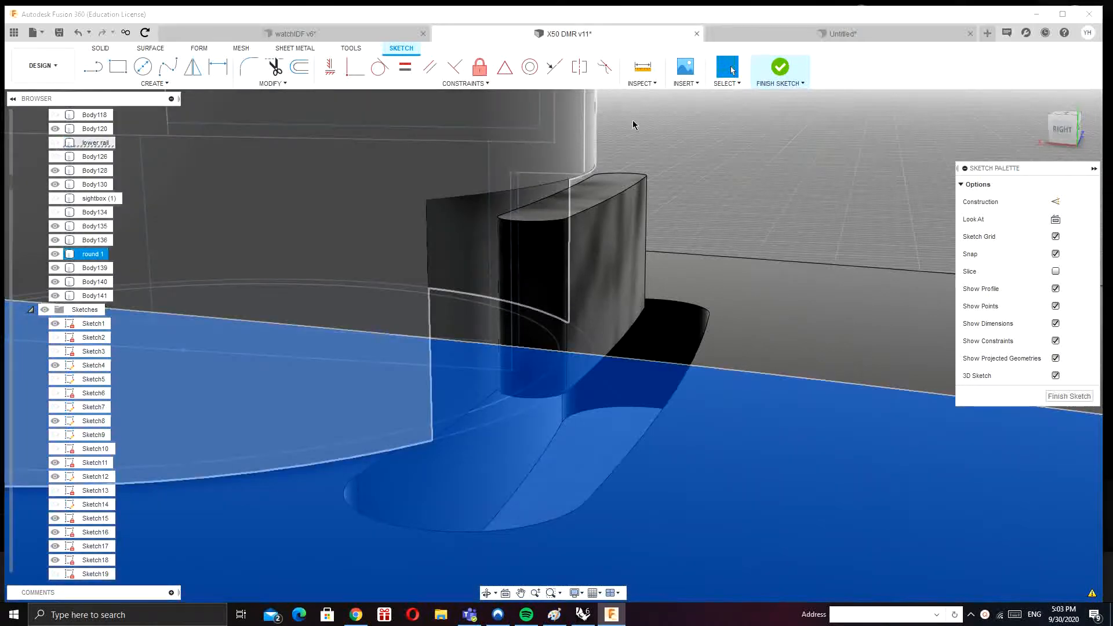
click(729, 242)
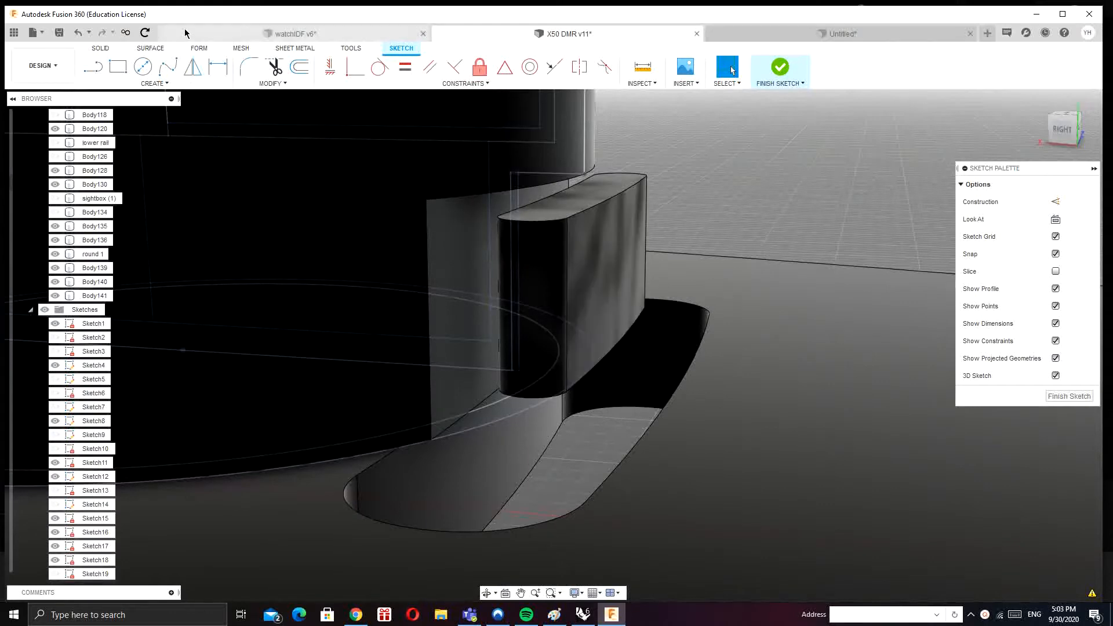
click(1057, 397)
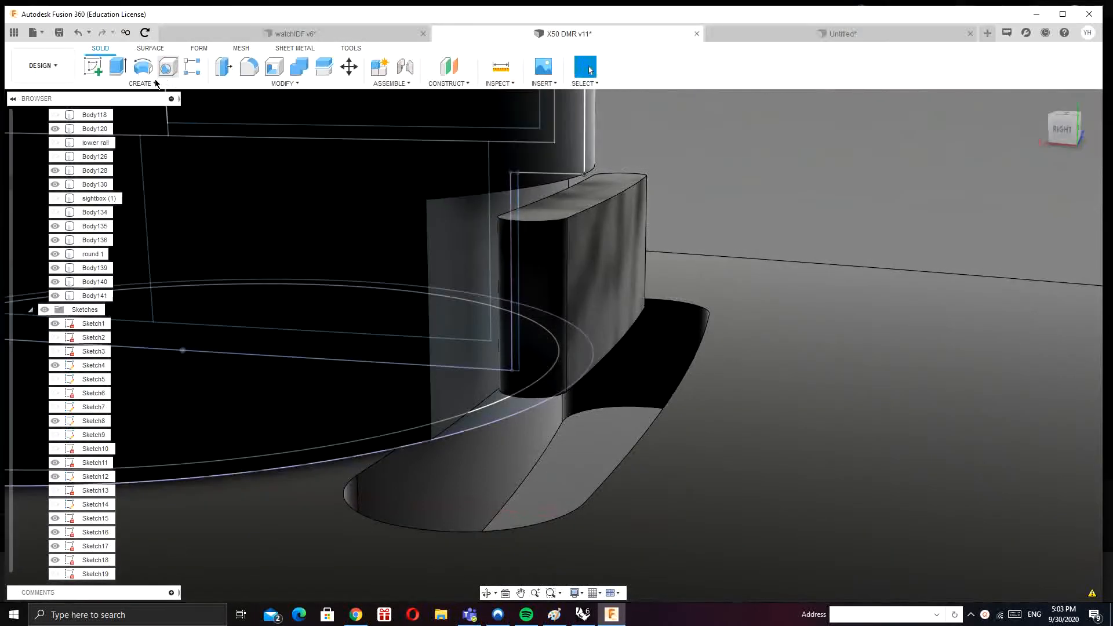
Step: Offset the bottom face of the small peg beside the round sight mount downward by 2.50 mm with Press Pull
click(125, 68)
click(223, 67)
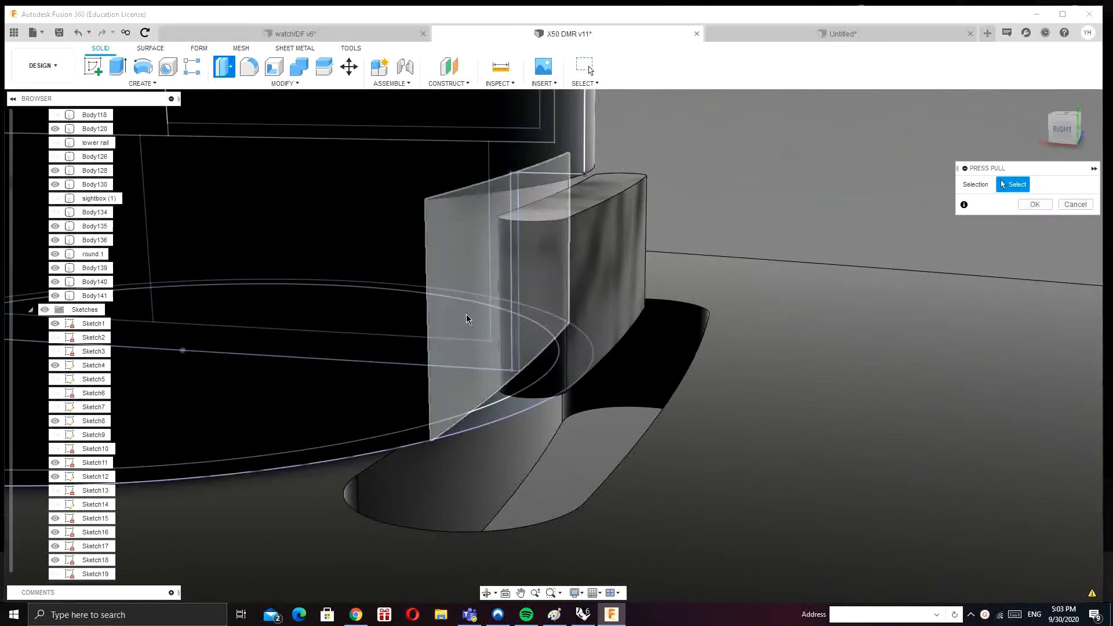
shift+middle_drag(515, 352, 542, 344)
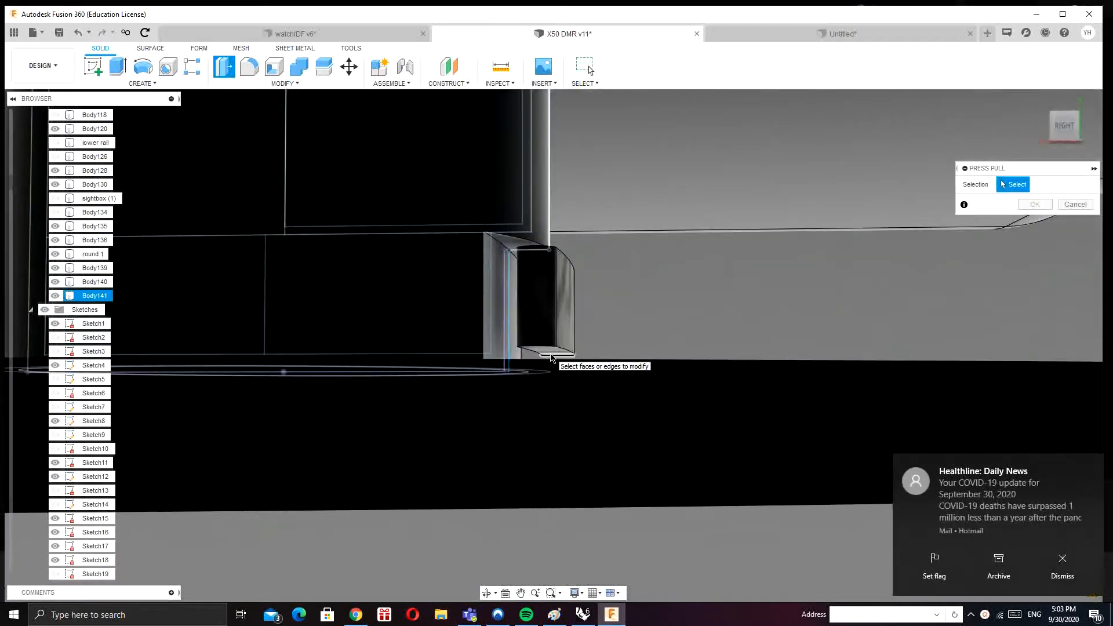
click(548, 354)
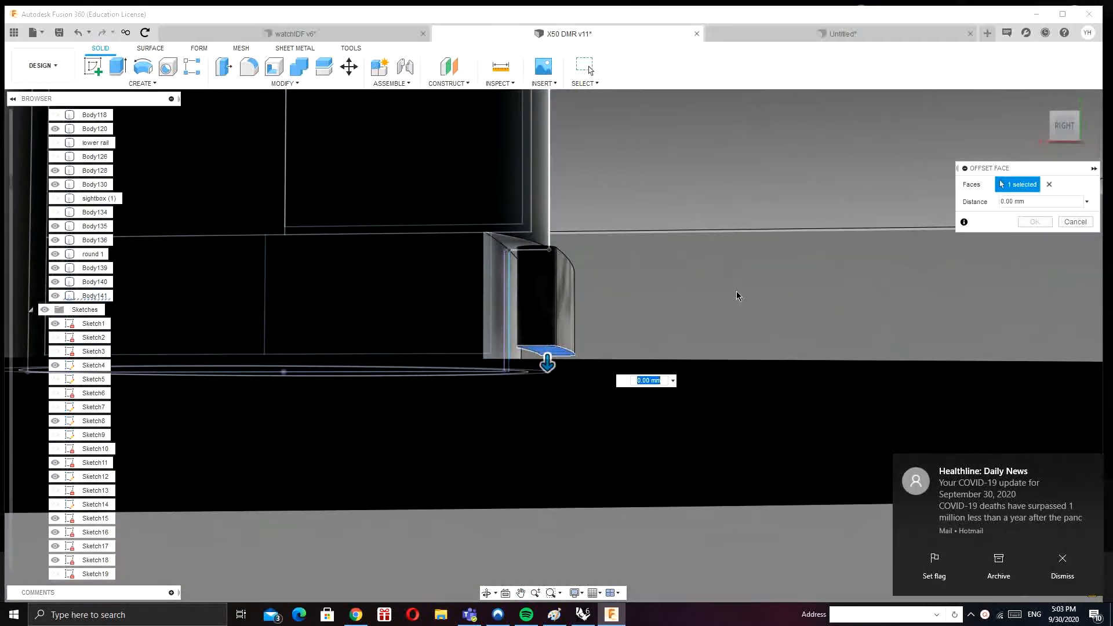
shift+middle_drag(736, 300, 736, 301)
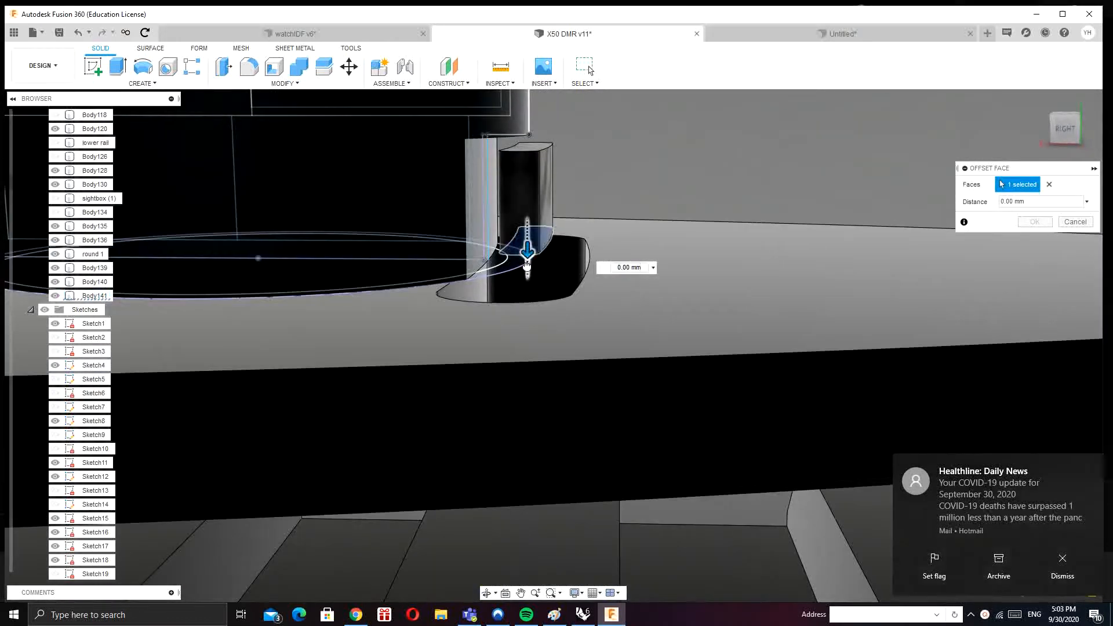
drag(526, 258, 528, 342)
click(1062, 130)
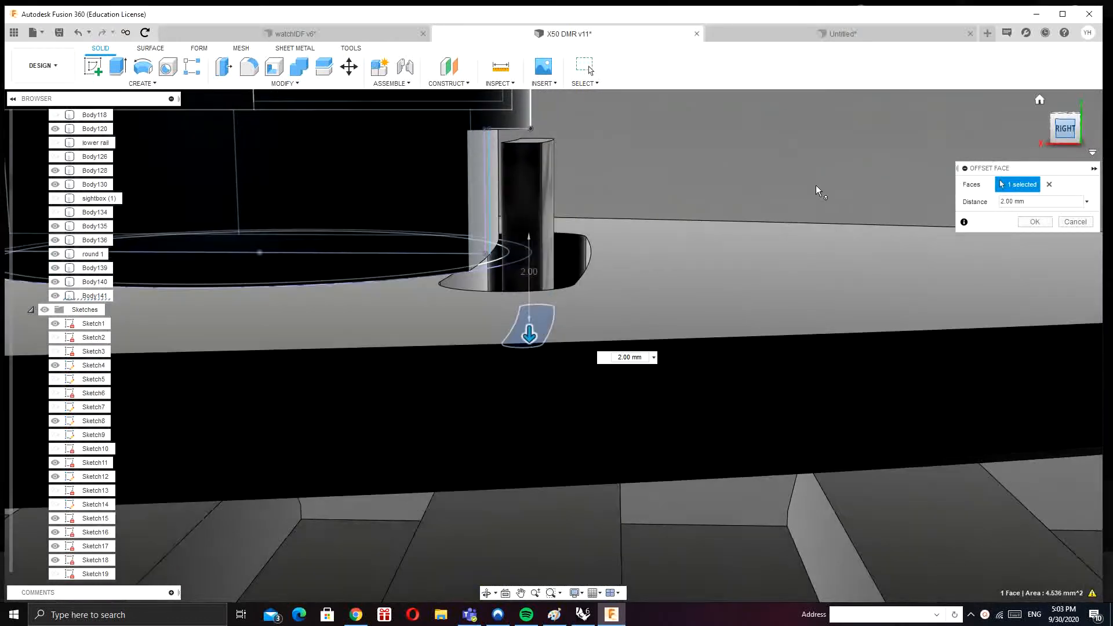
mouse_move(552, 279)
mouse_down()
mouse_move(552, 325)
mouse_move(553, 296)
mouse_up()
click(1035, 222)
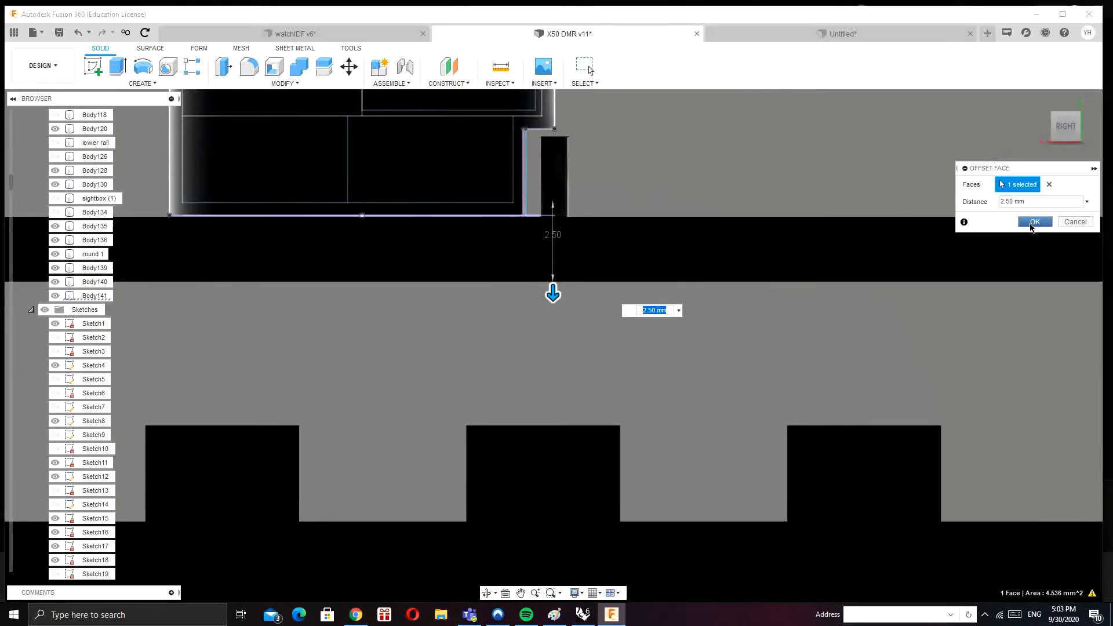
Step: Make the lower rail body visible again beneath the sight mount
shift+middle_drag(882, 214, 668, 198)
scroll(684, 174, down, 5)
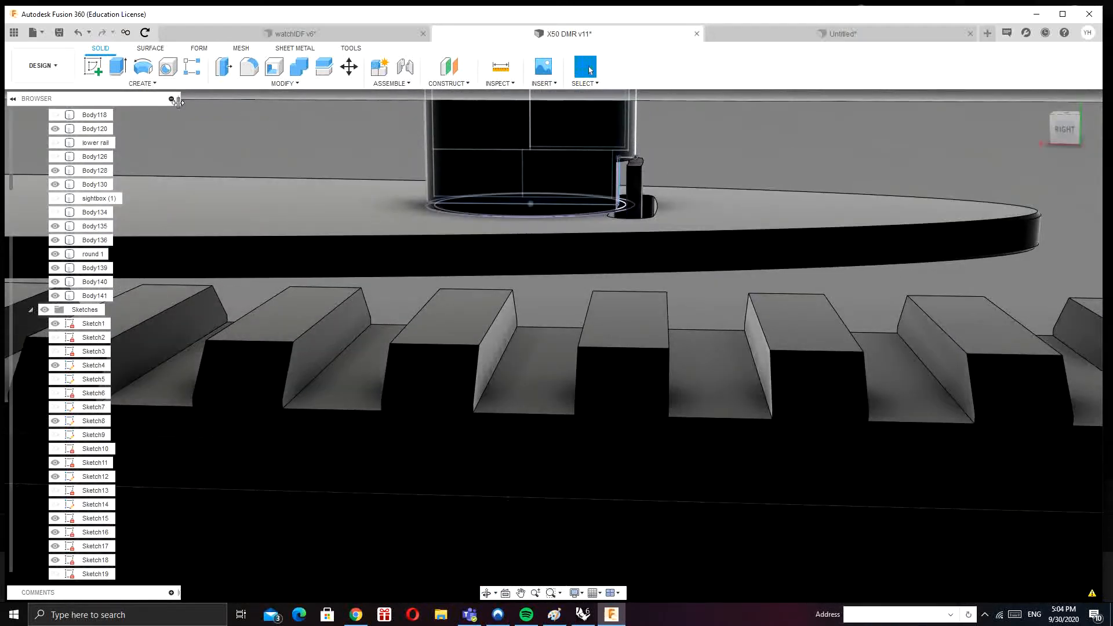
click(59, 202)
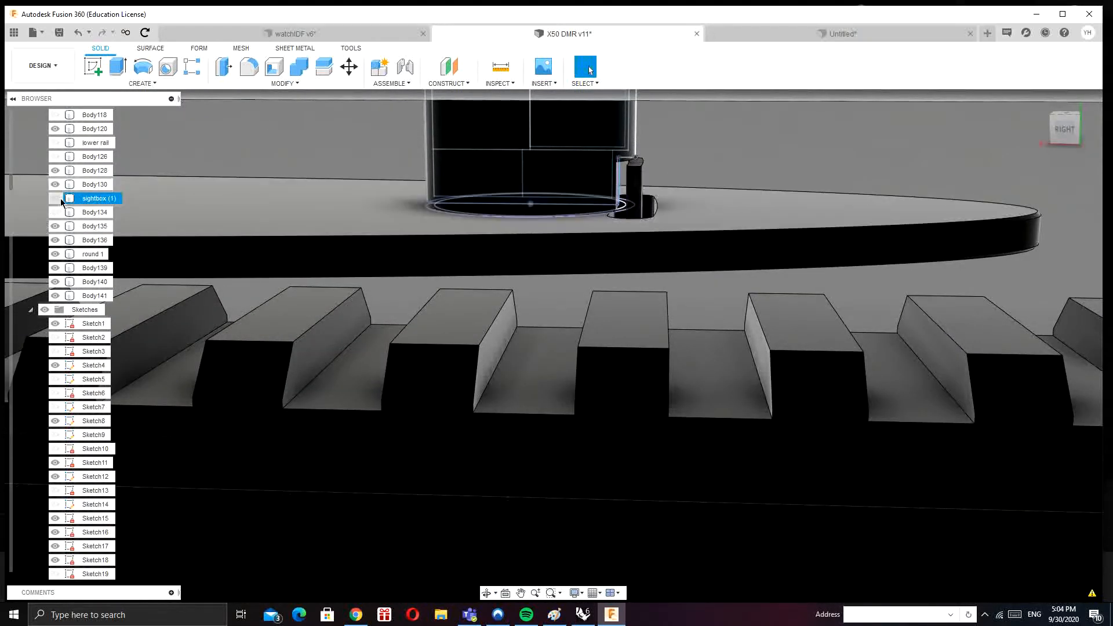
scroll(280, 179, down, 3)
middle_drag(278, 176, 338, 376)
middle_drag(356, 268, 366, 96)
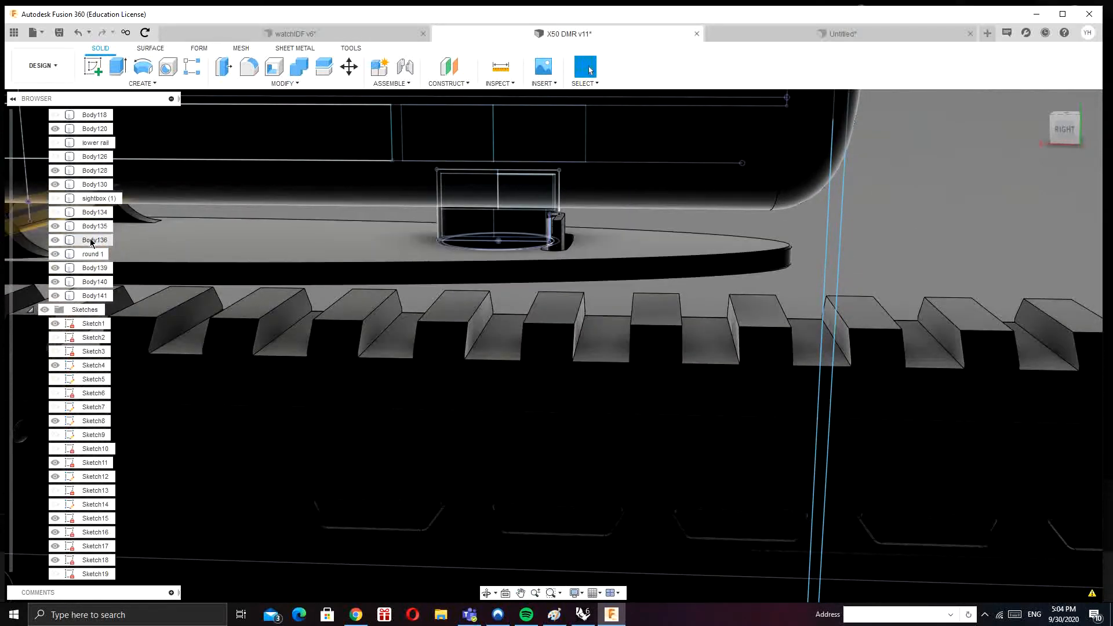
scroll(82, 194, up, 1)
click(60, 157)
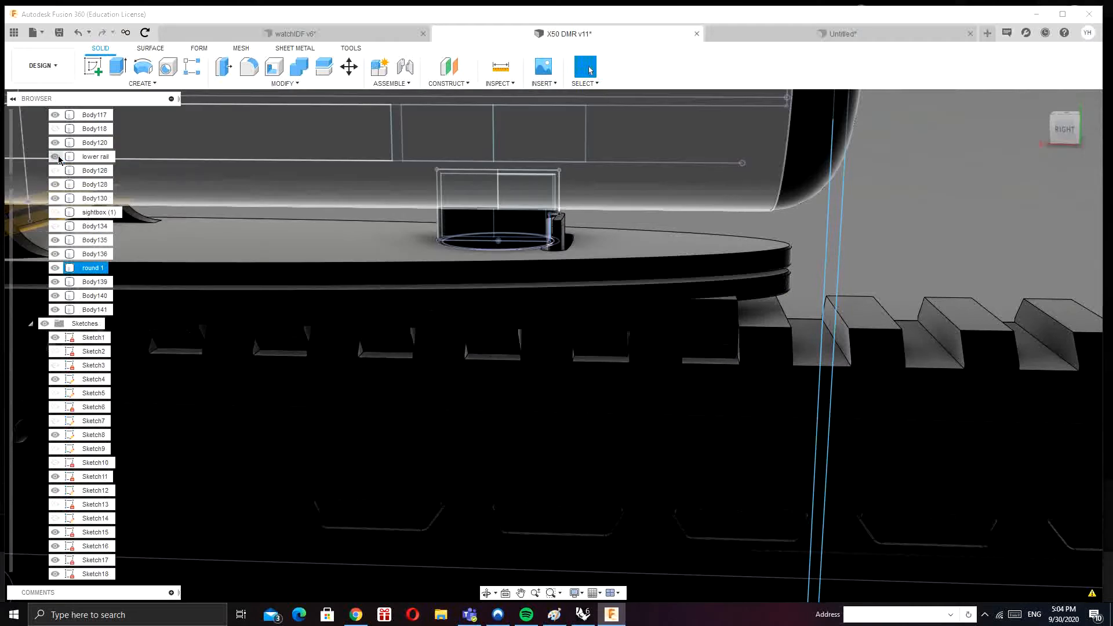
click(59, 157)
click(57, 157)
click(299, 67)
click(559, 239)
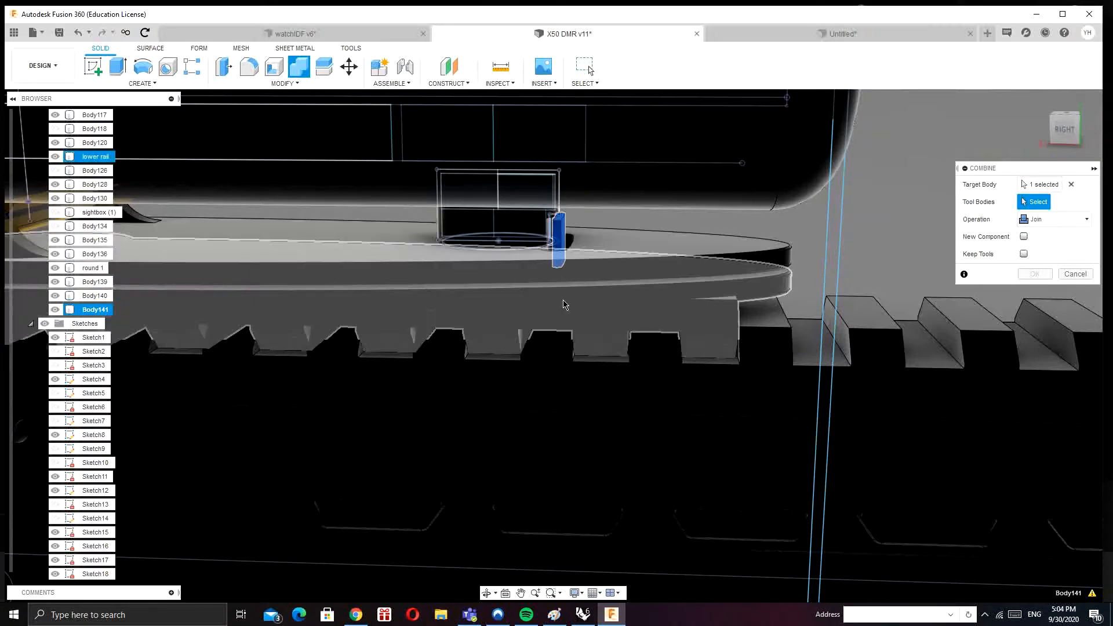
click(1076, 273)
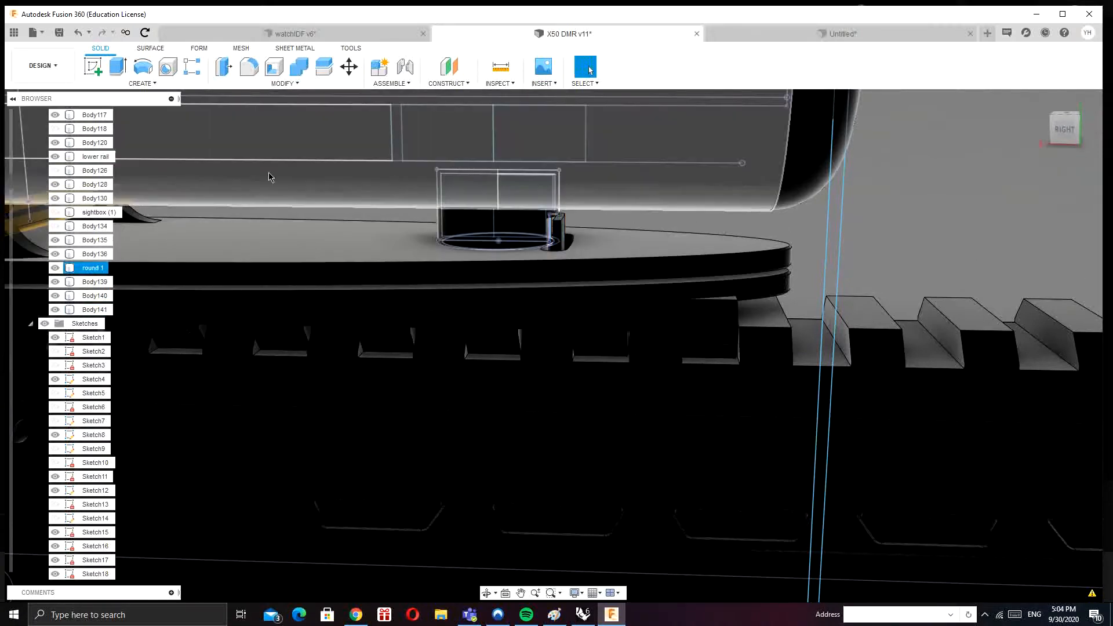
Step: Try to mirror the extended peg as a new body toward the opposite sight mount
click(190, 85)
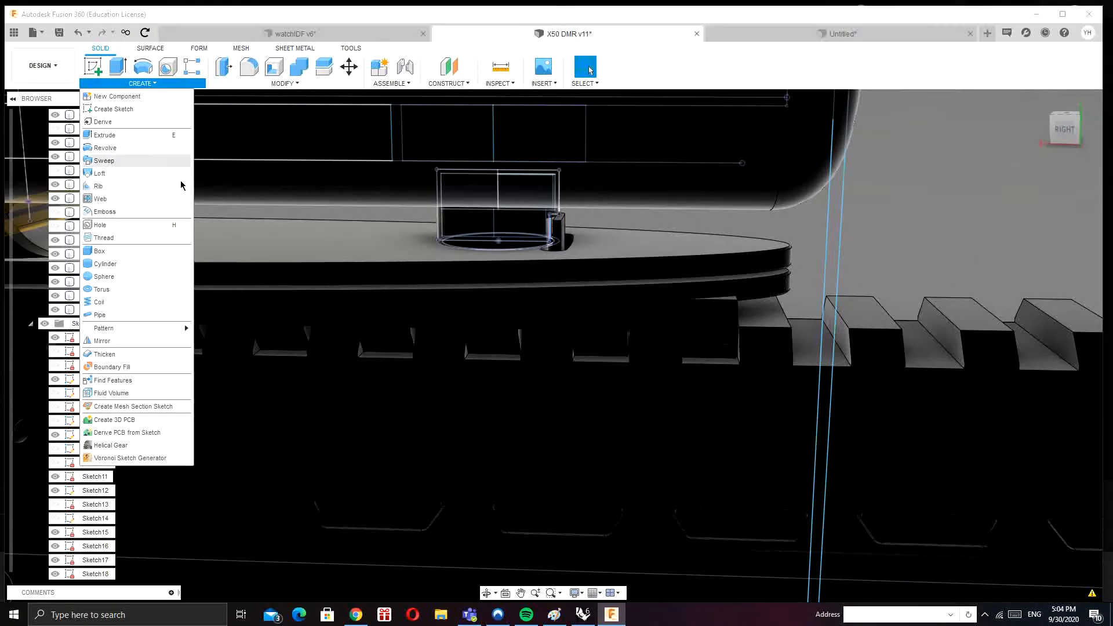
click(154, 344)
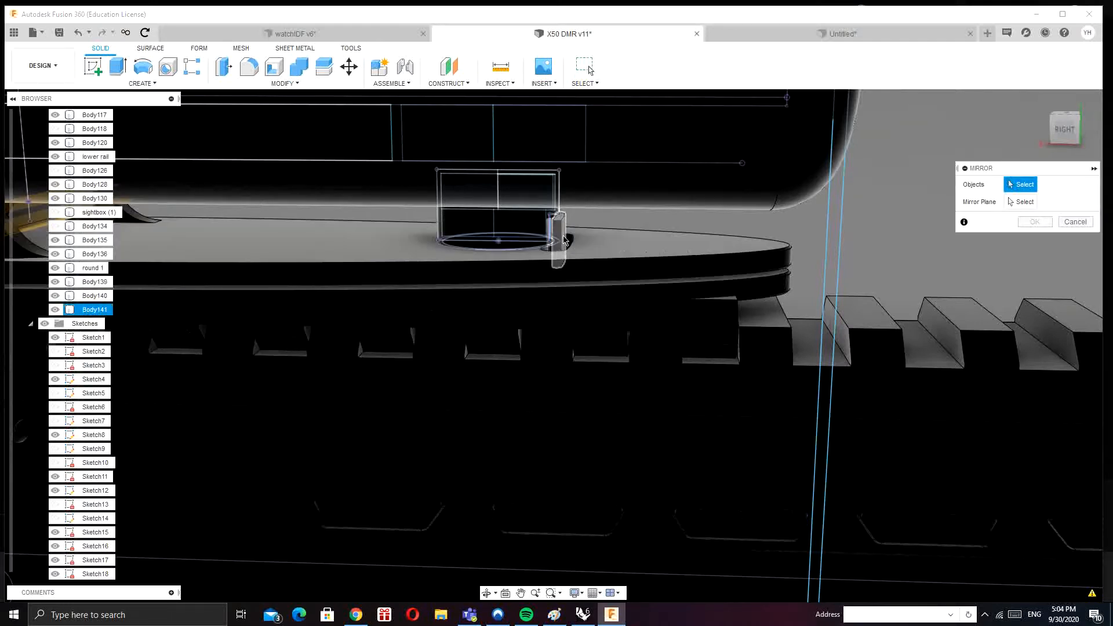
click(565, 239)
click(1025, 203)
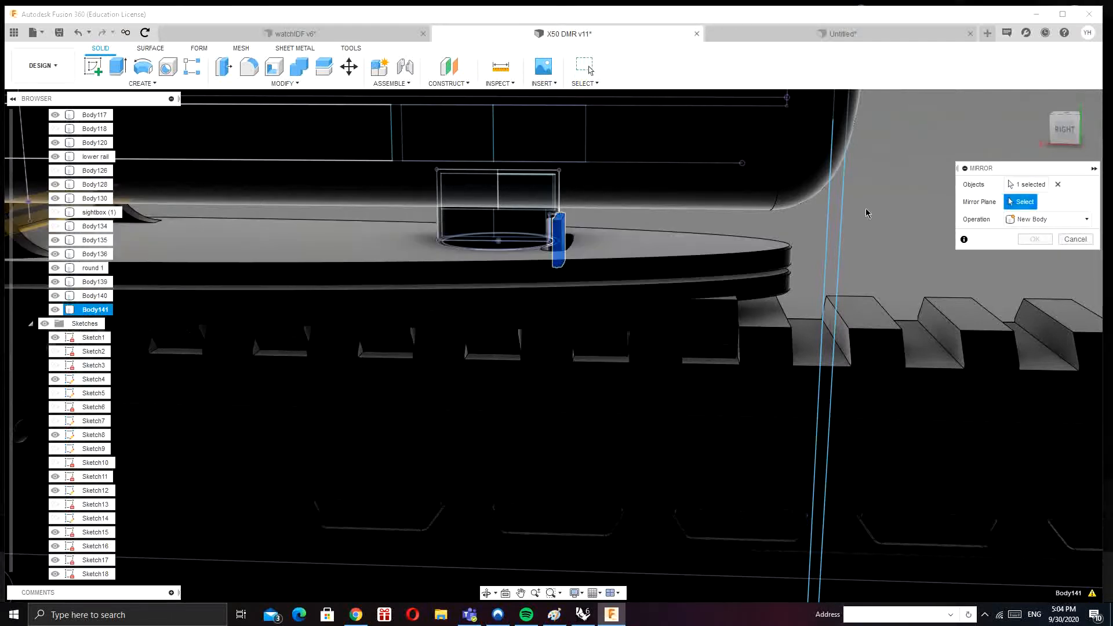
middle_drag(400, 237, 755, 254)
middle_drag(356, 255, 597, 258)
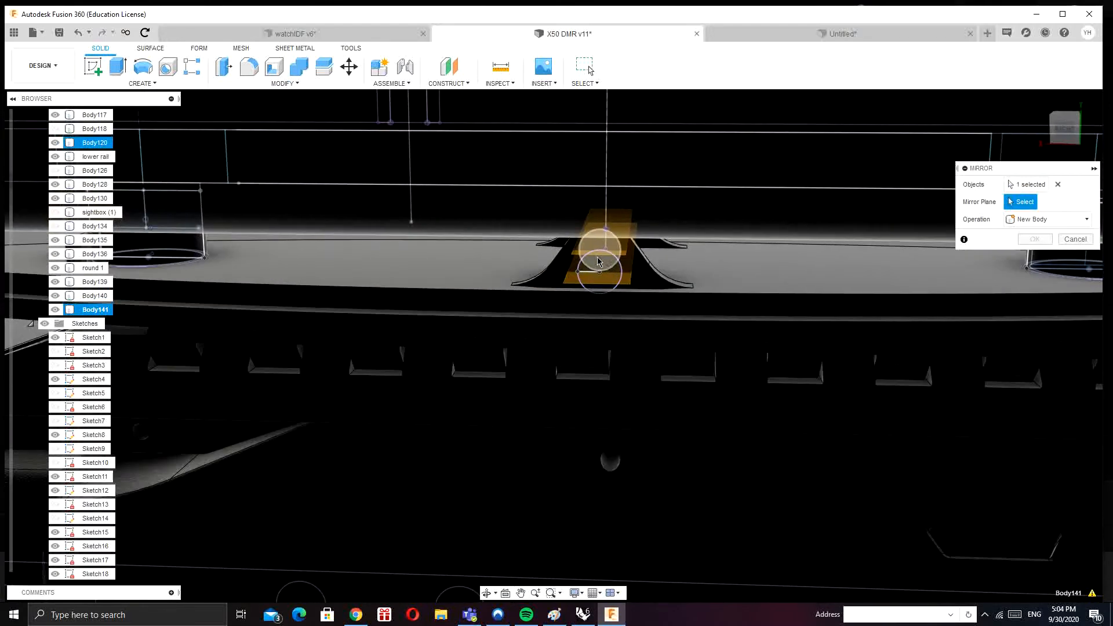
click(1066, 133)
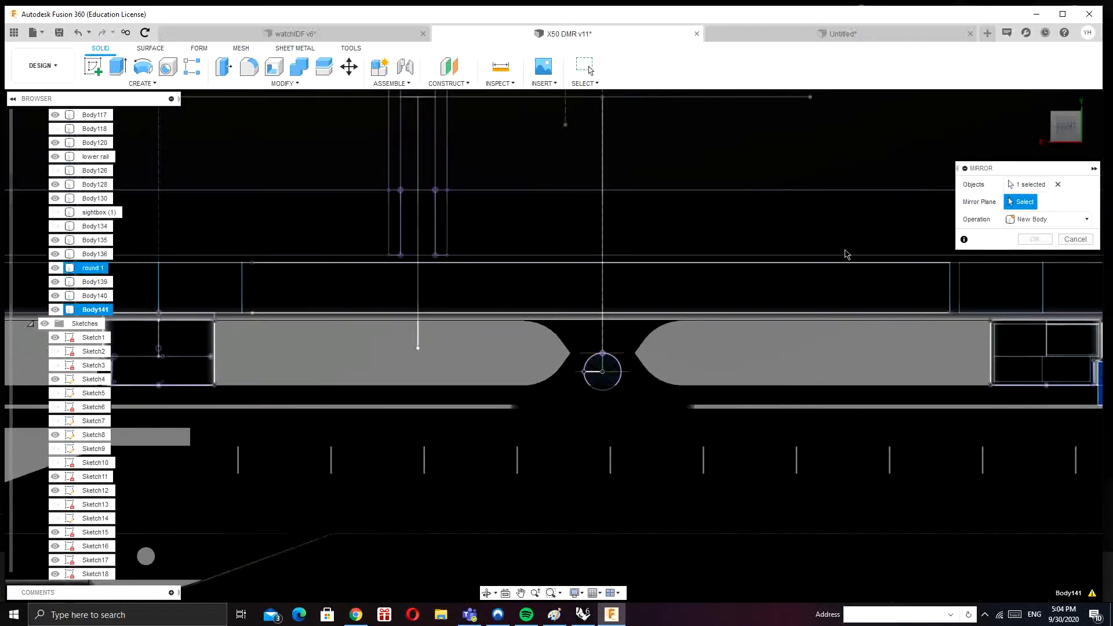
click(1073, 240)
Step: Try to create an offset construction plane from the YZ origin plane
click(448, 66)
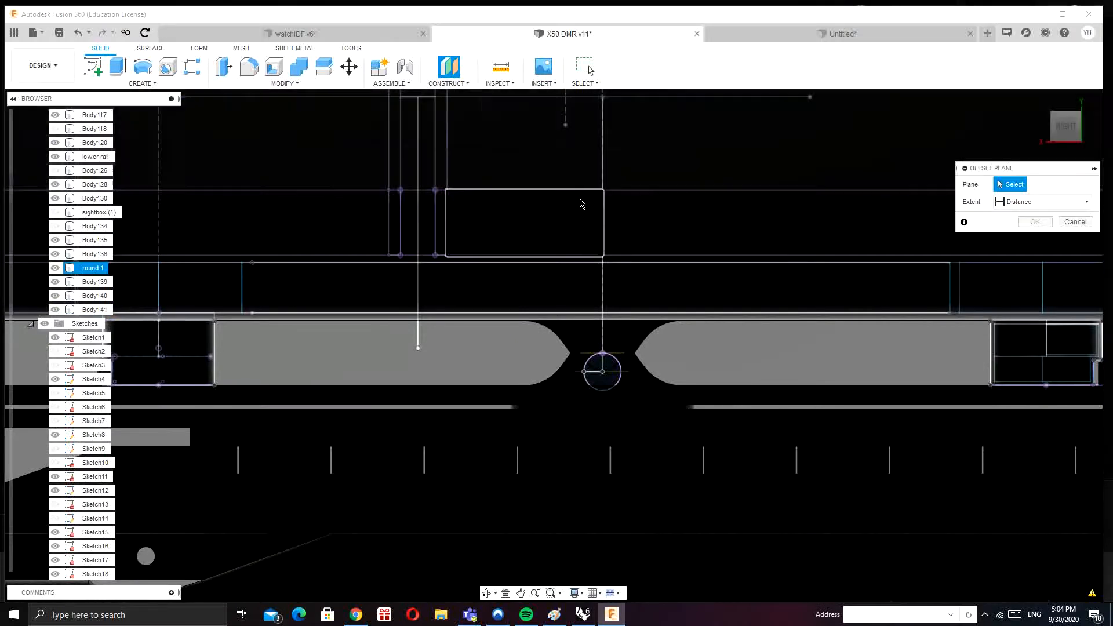
scroll(605, 229, down, 5)
scroll(605, 229, down, 5)
scroll(631, 224, up, 6)
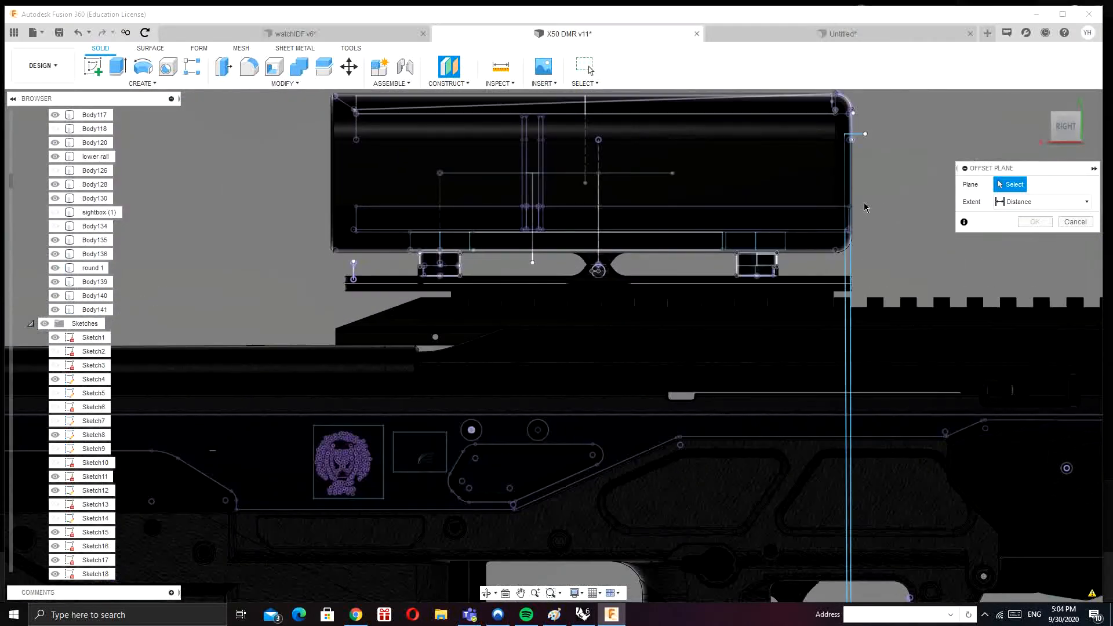
scroll(864, 206, down, 5)
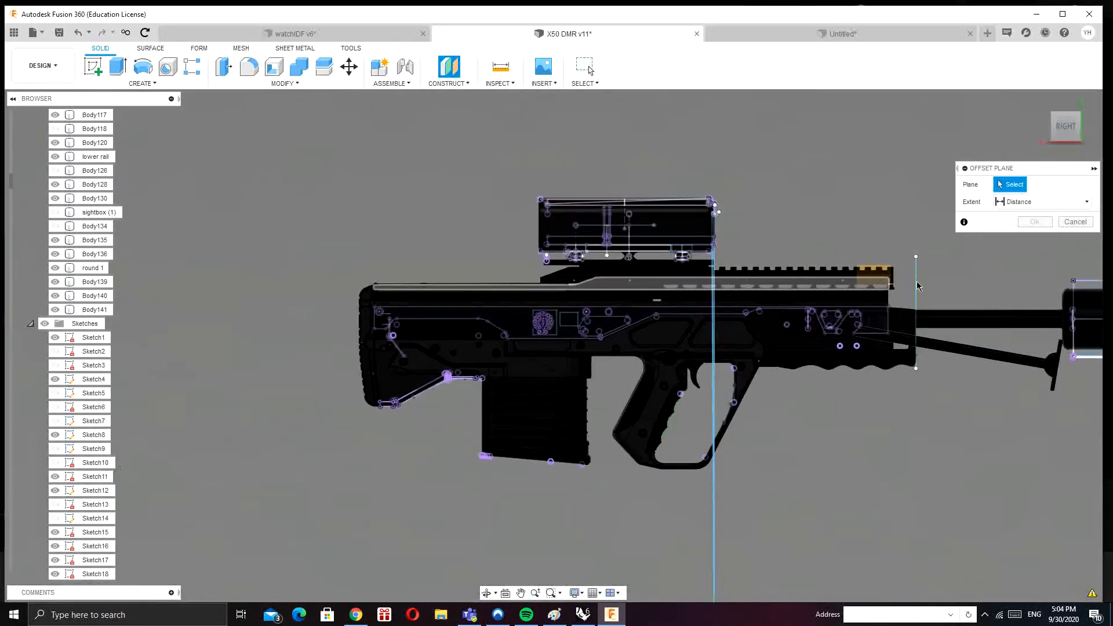
scroll(918, 286, up, 3)
scroll(907, 284, down, 7)
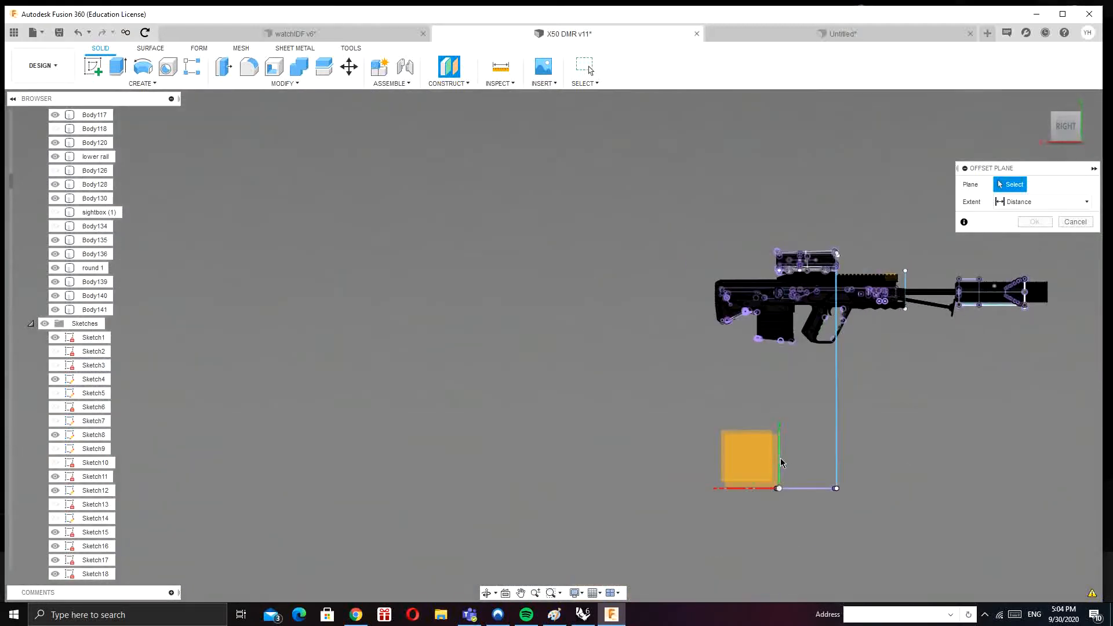
click(781, 465)
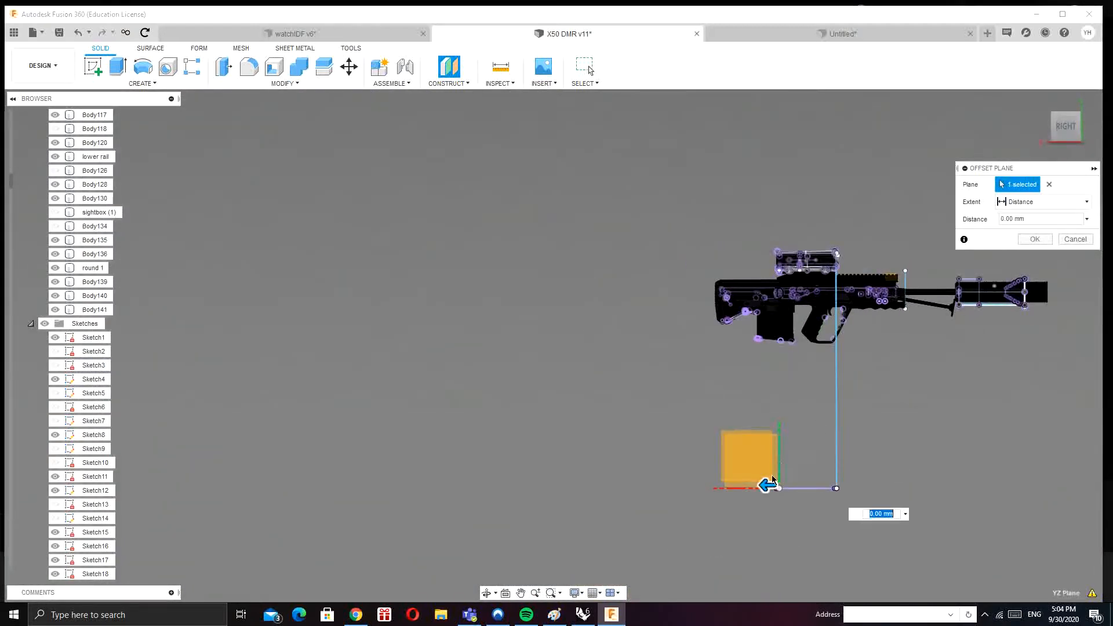
click(1074, 240)
Step: Try to construct a midplane from two faces of the sight housing, and an offset plane from its end face
scroll(774, 313, up, 6)
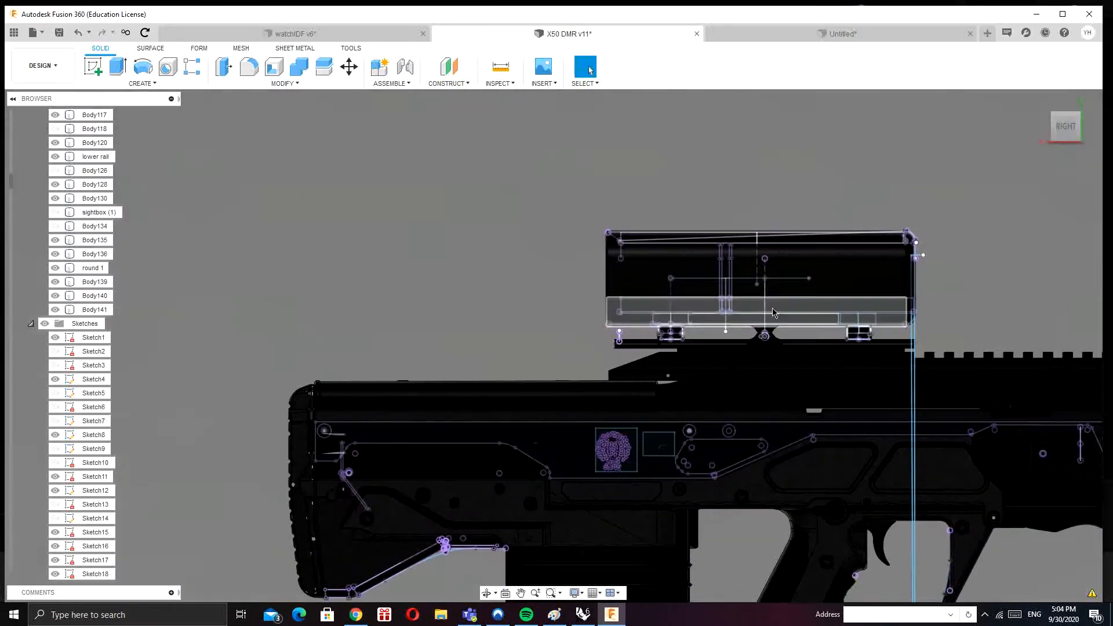
scroll(774, 313, up, 3)
click(458, 84)
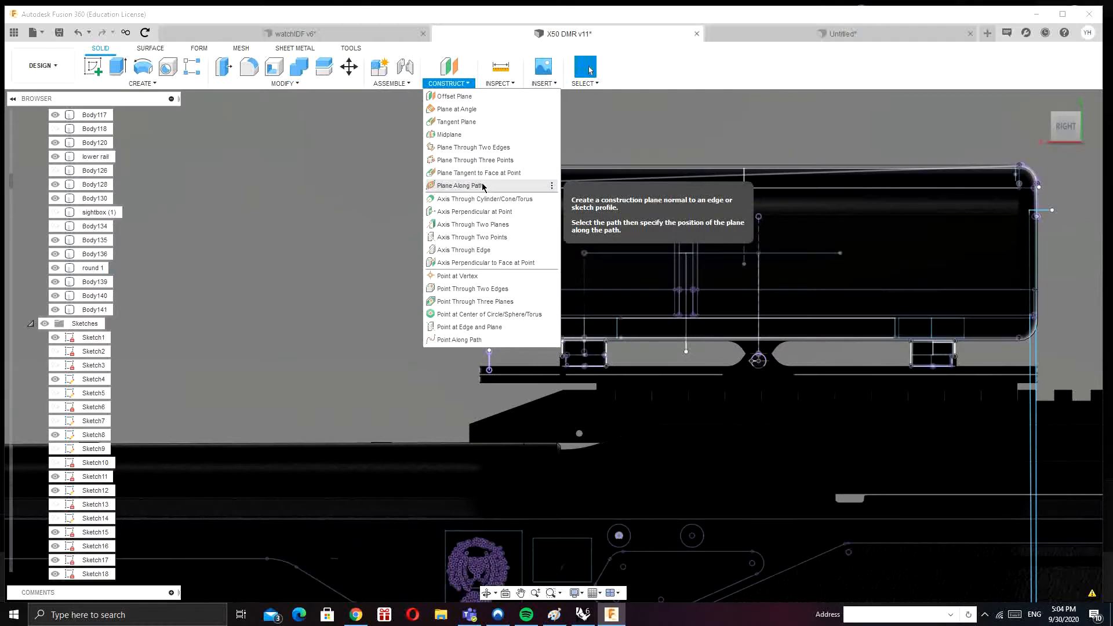
click(471, 135)
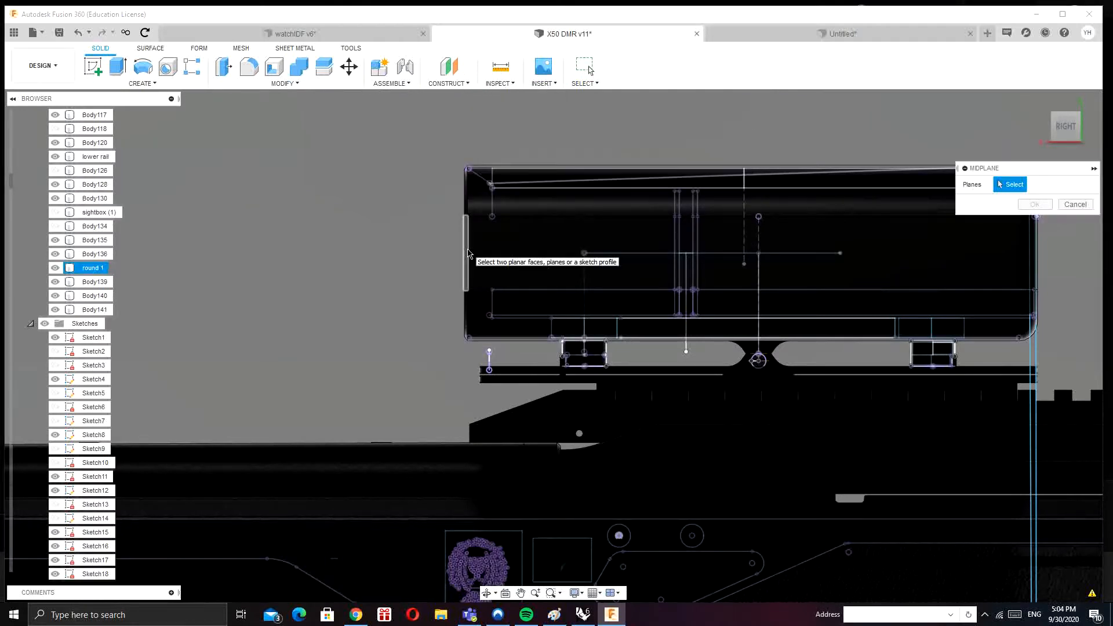
middle_drag(1000, 257, 795, 268)
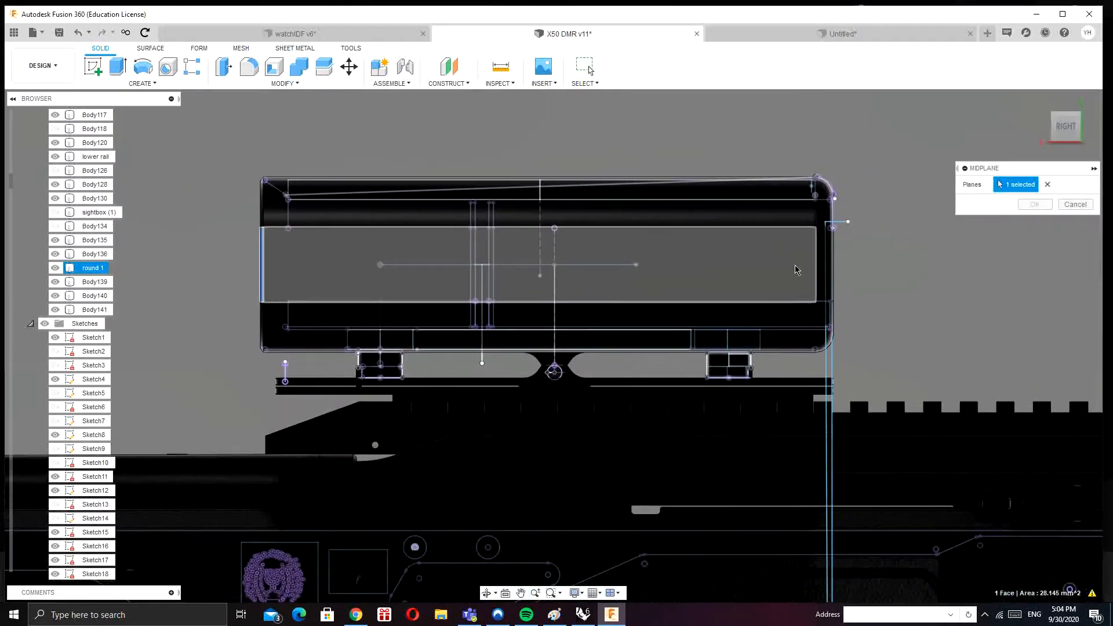
click(828, 277)
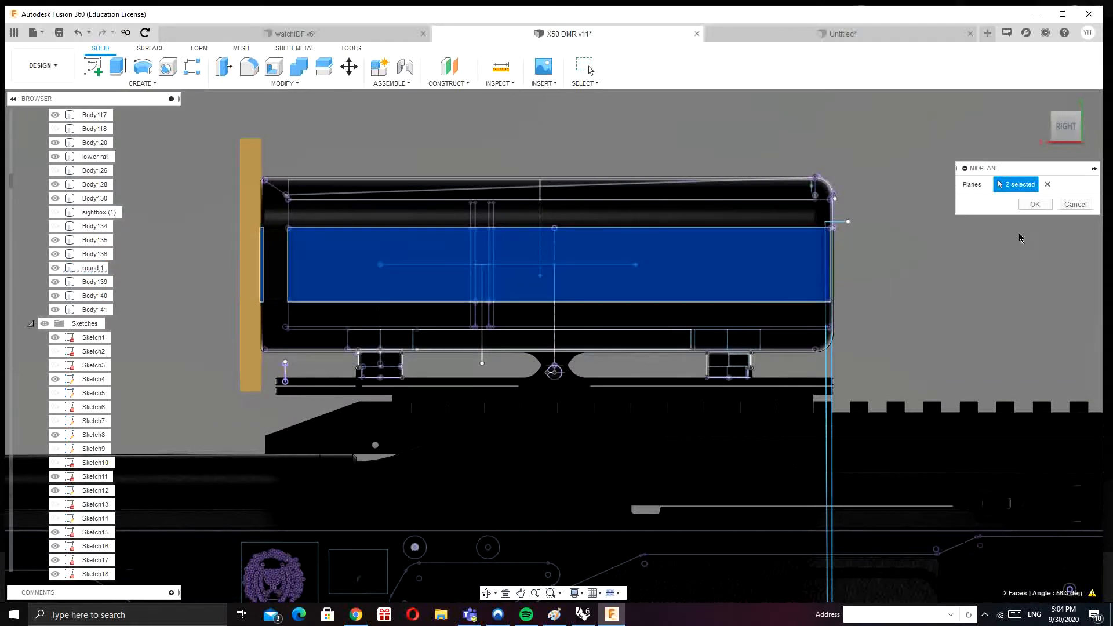
click(1075, 204)
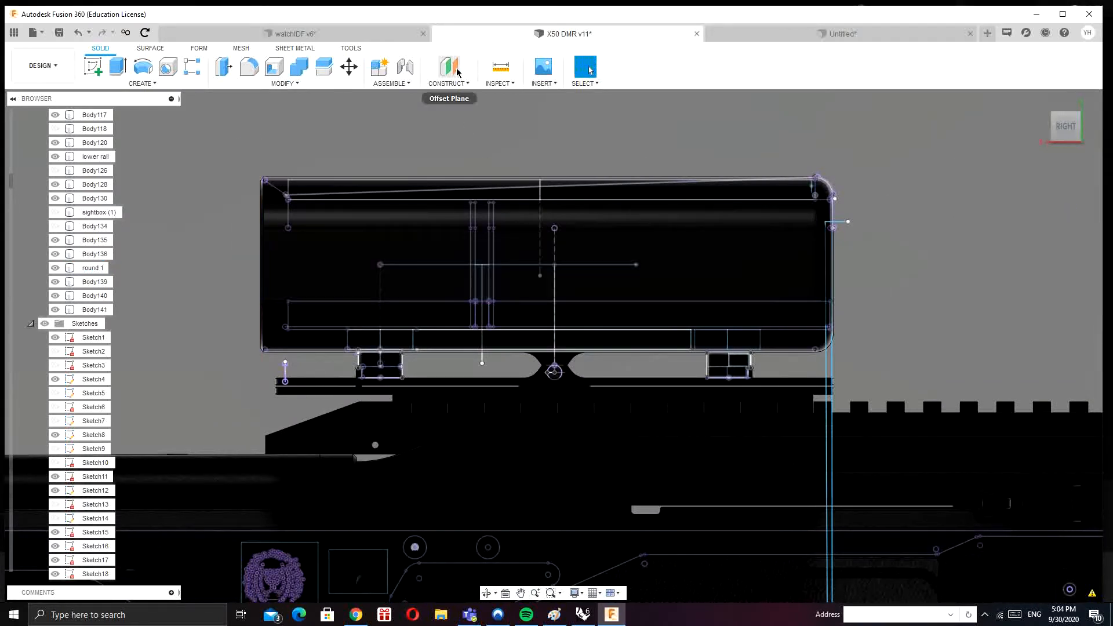
click(261, 265)
click(1075, 239)
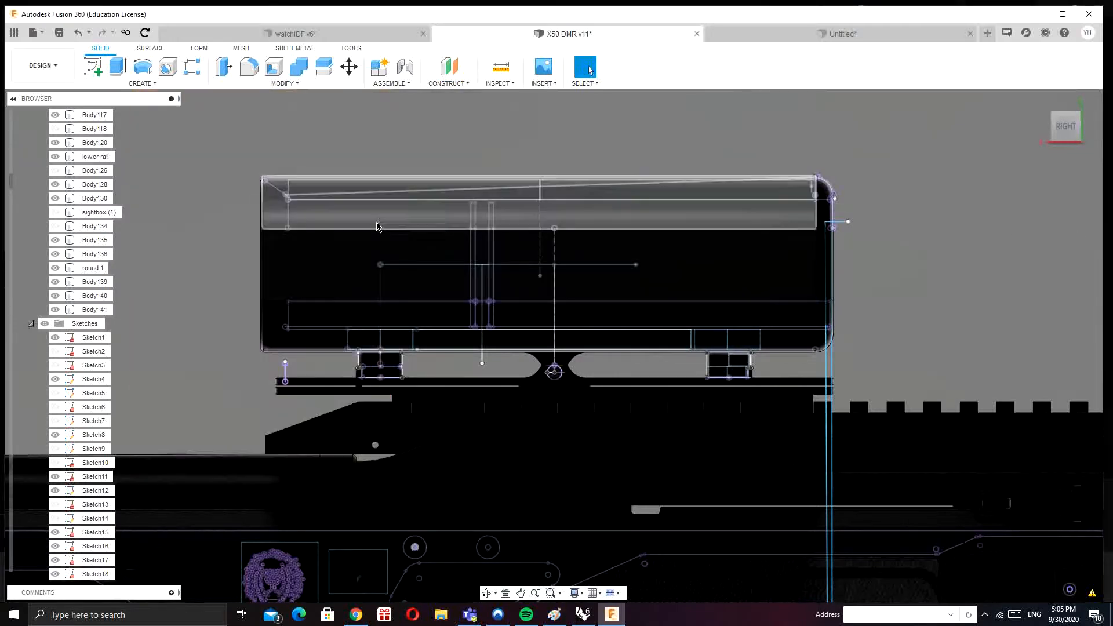
Step: Create a construction plane offset -76.30 mm from the open end face of the sight housing, aligned with the centre of the scope mount
middle_drag(369, 228, 569, 254)
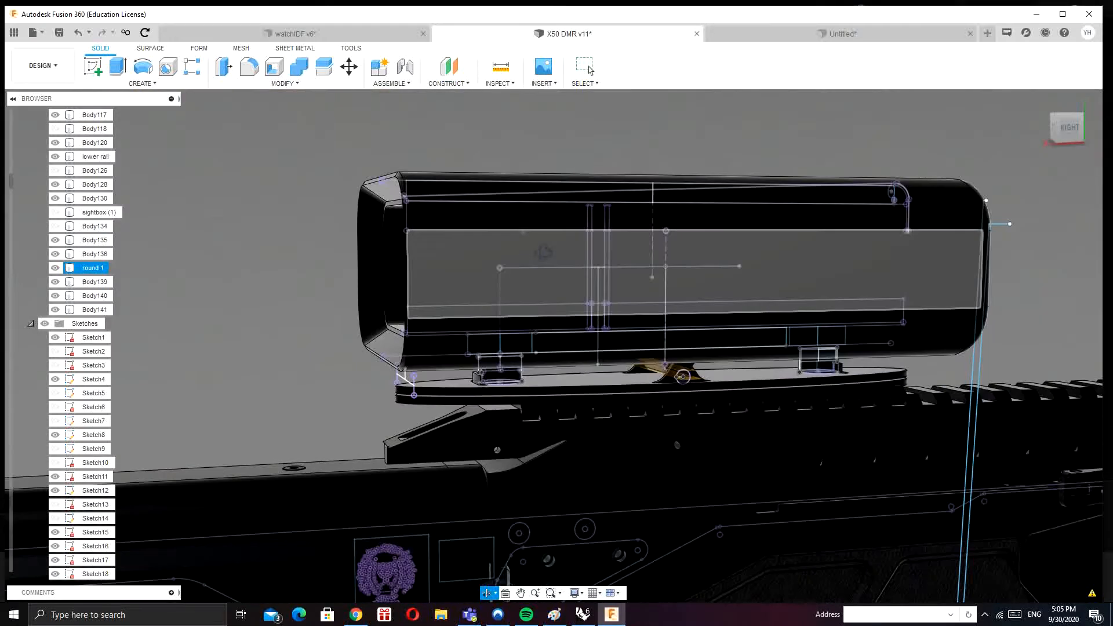
mouse_move(771, 250)
shift+middle_down()
mouse_move(731, 246)
mouse_move(757, 248)
shift+middle_up()
middle_drag(671, 245, 510, 240)
click(455, 70)
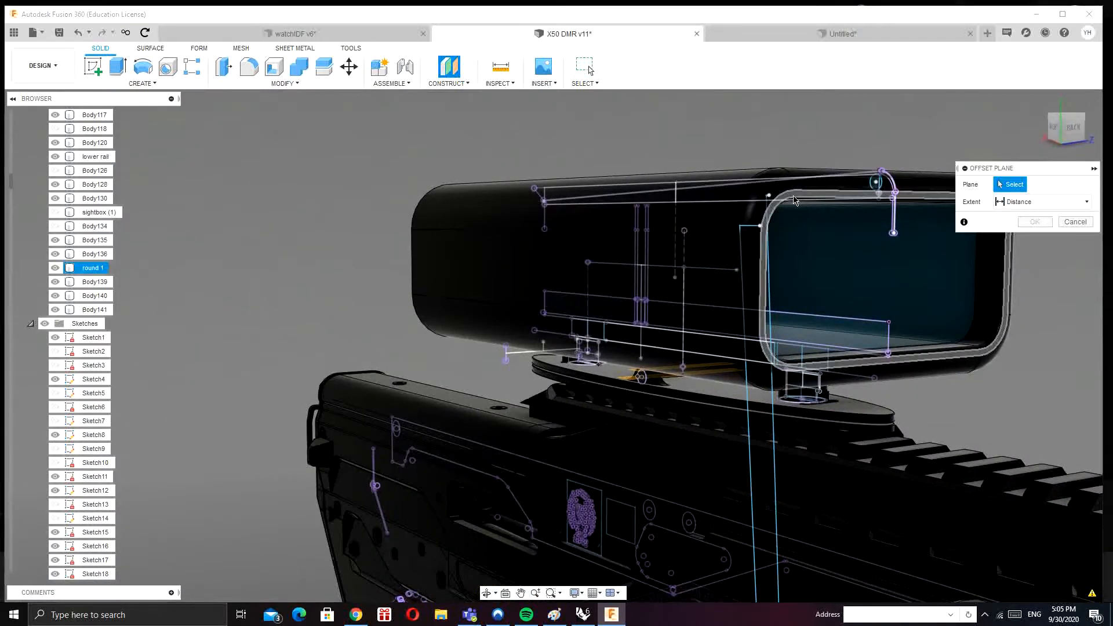
click(899, 356)
shift+middle_drag(712, 245, 773, 241)
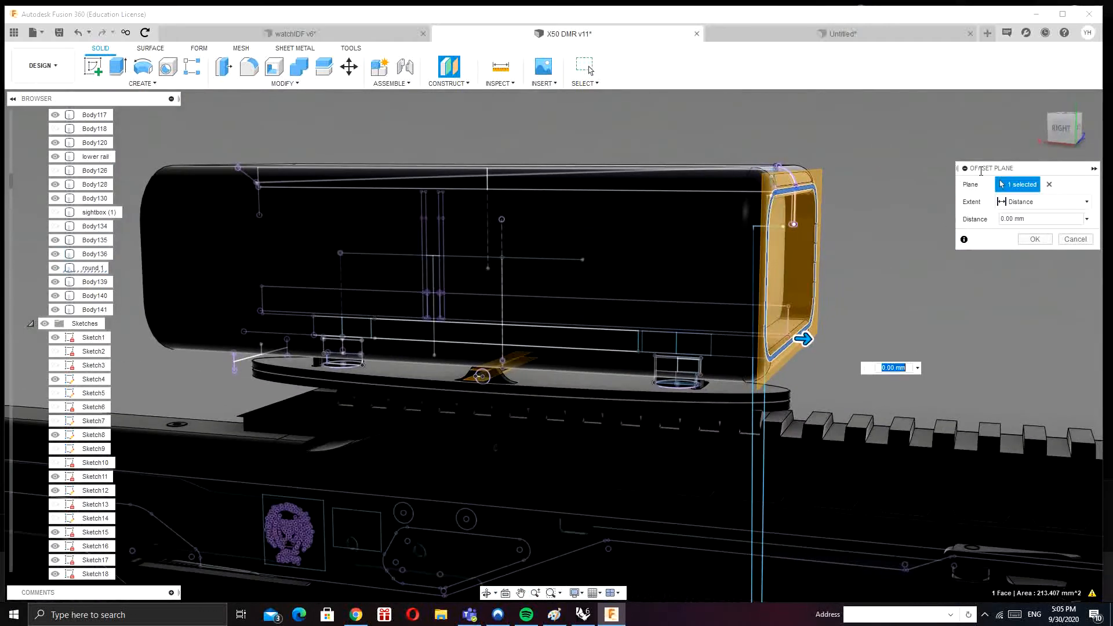
click(1062, 135)
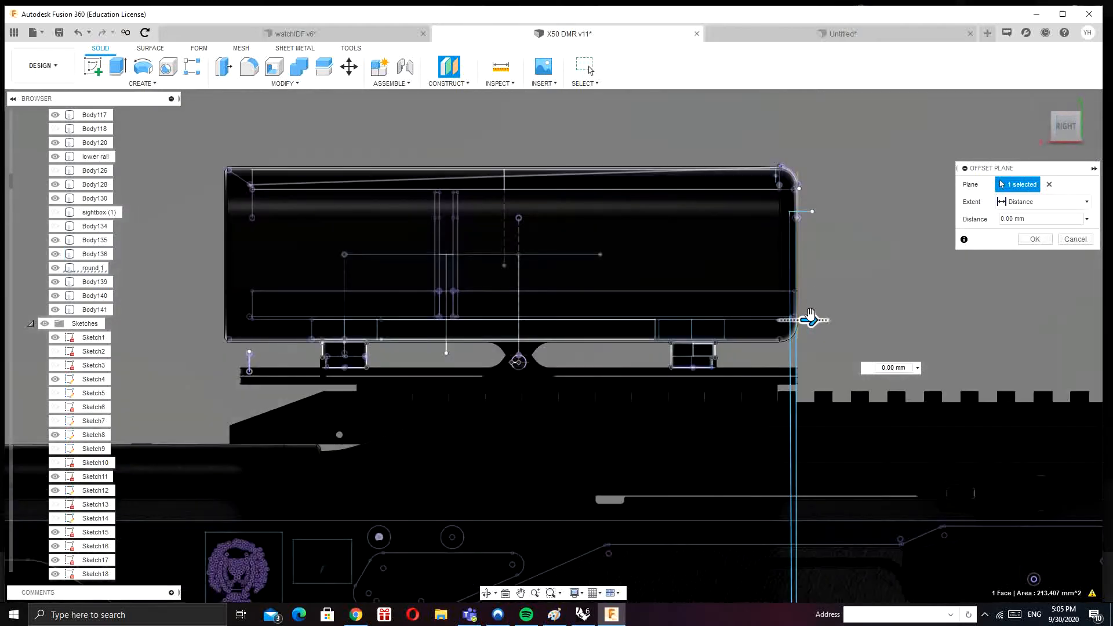
drag(810, 317, 251, 316)
scroll(676, 323, up, 5)
middle_drag(333, 296, 662, 308)
drag(577, 328, 558, 330)
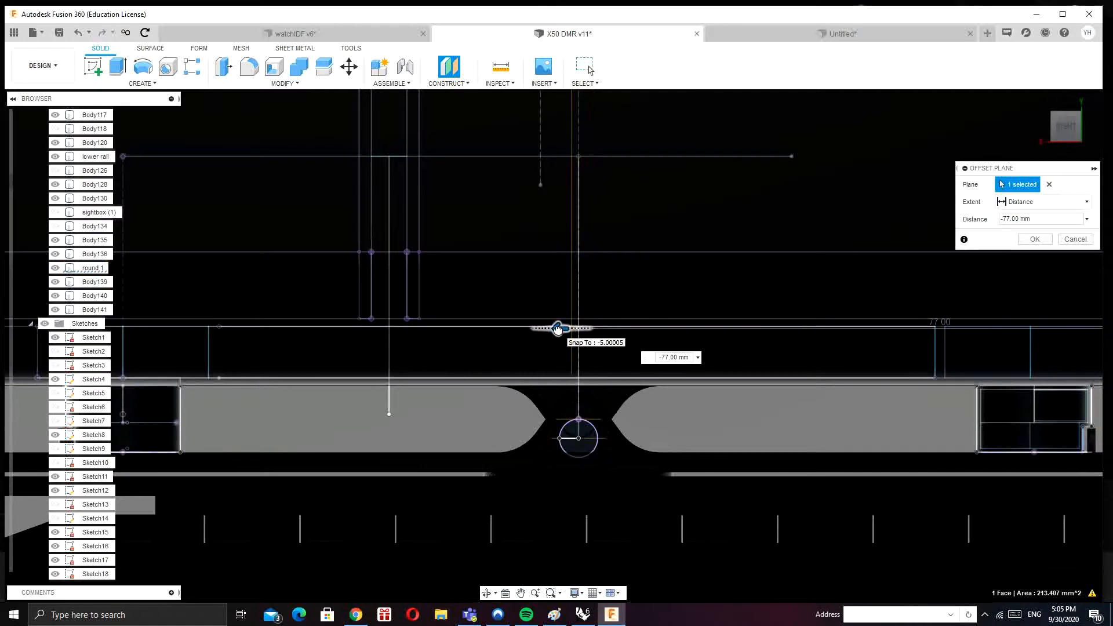
click(688, 358)
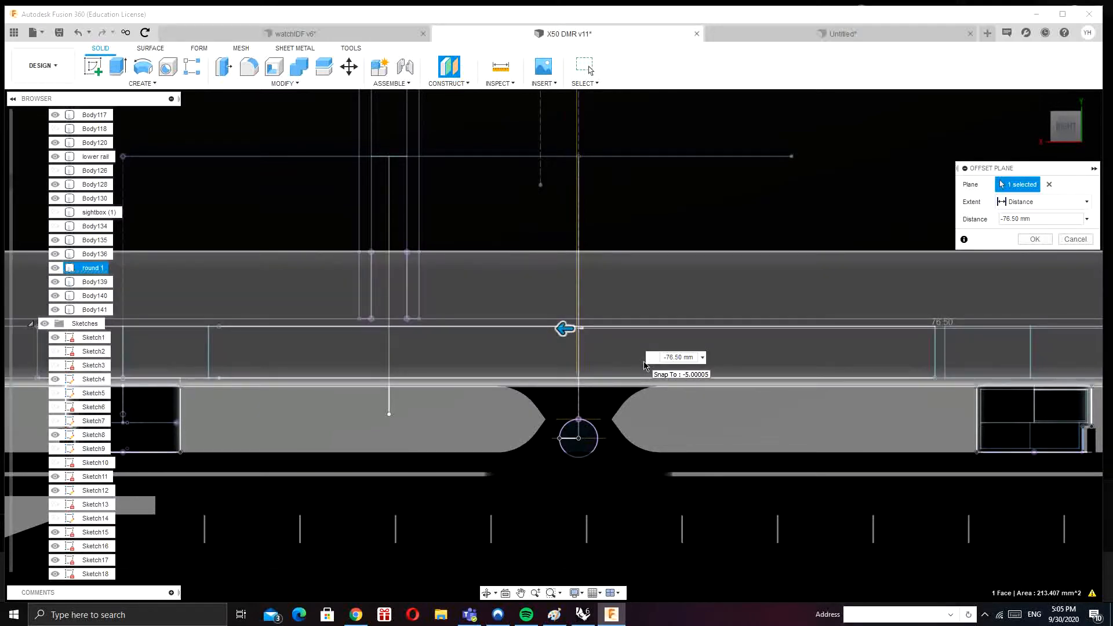
scroll(589, 360, up, 5)
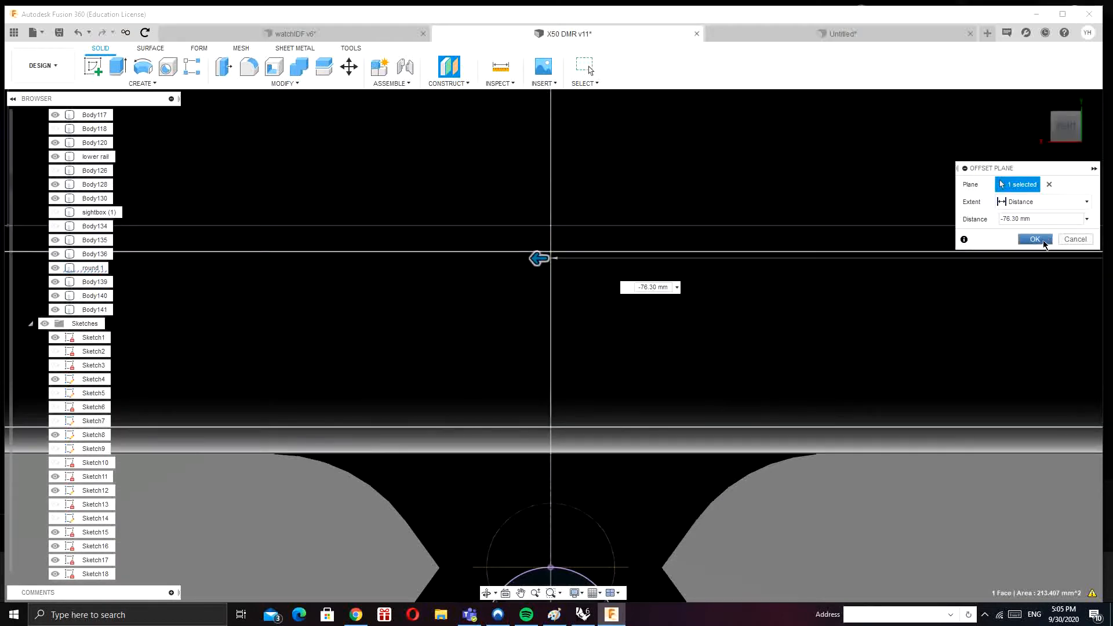
click(1044, 242)
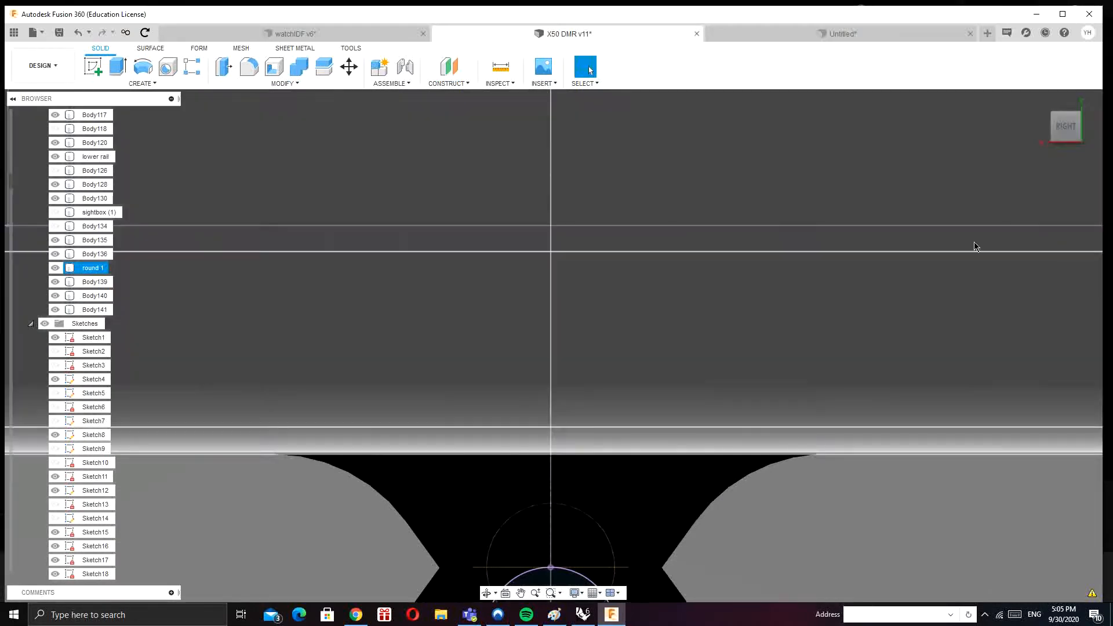
Step: Try to mirror the selected face of the small extended peg across the mid-mount plane toward the opposite mount
scroll(819, 243, down, 5)
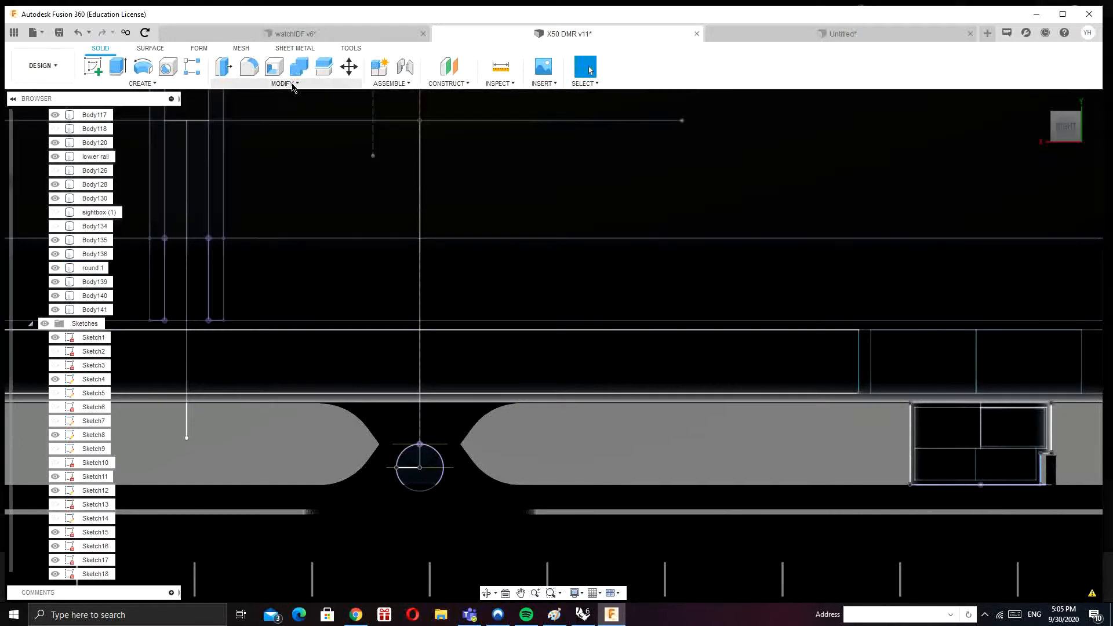
click(293, 86)
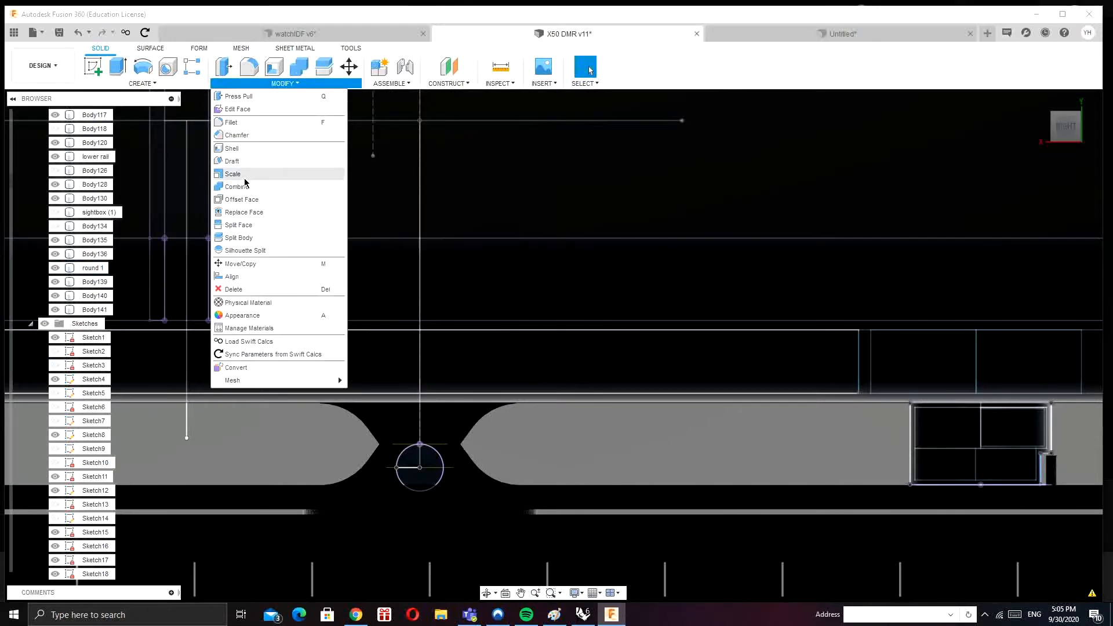
mouse_move(163, 77)
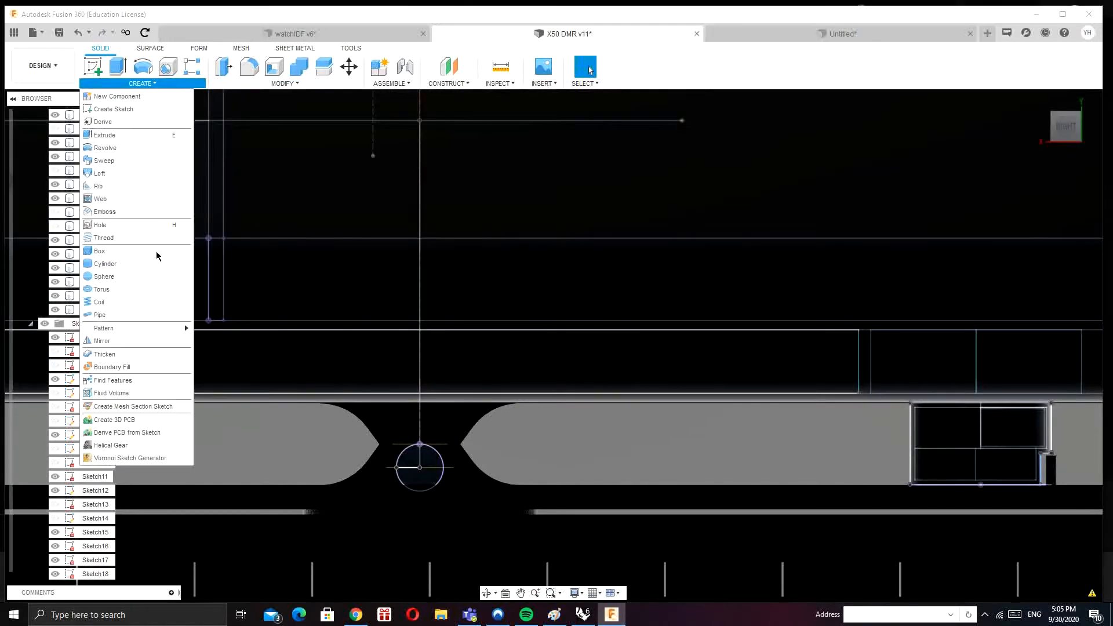
click(135, 344)
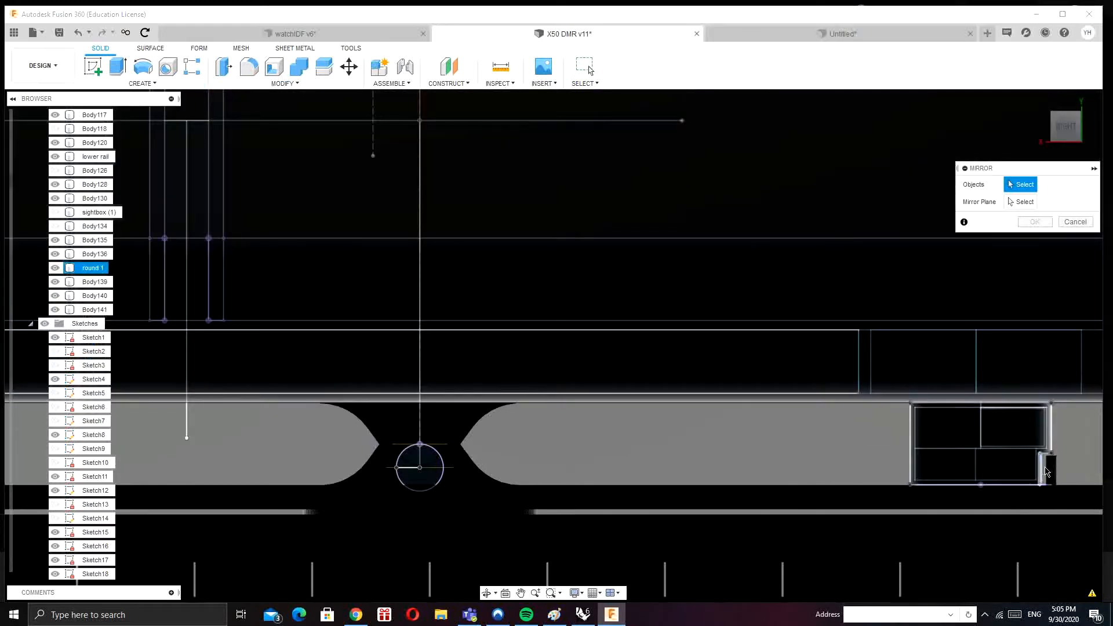
click(1022, 202)
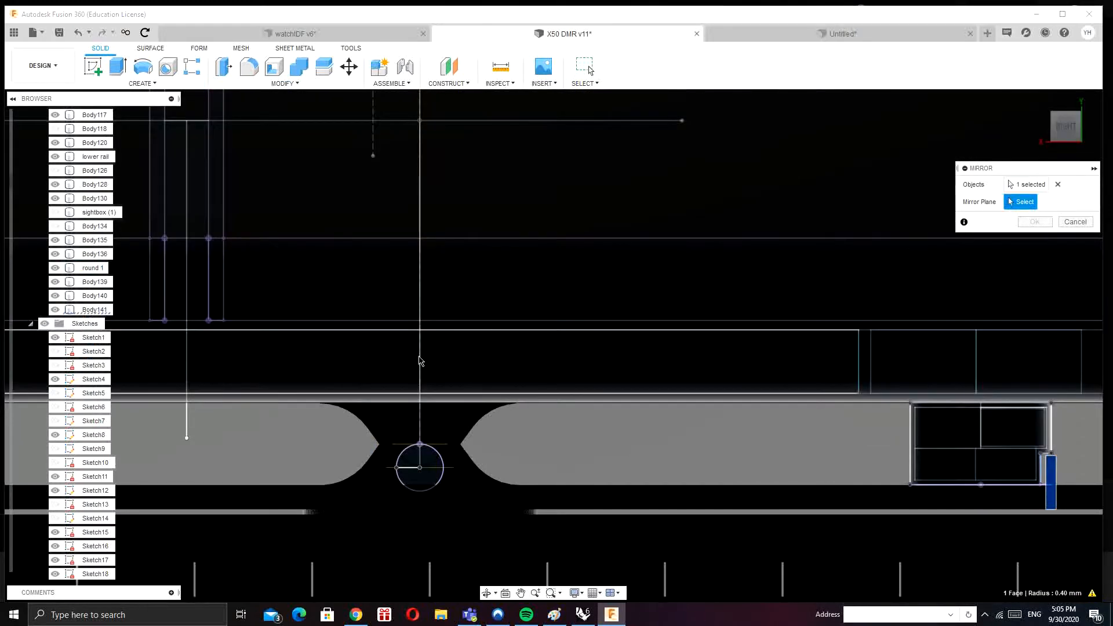
scroll(419, 348, down, 5)
middle_drag(137, 519, 388, 519)
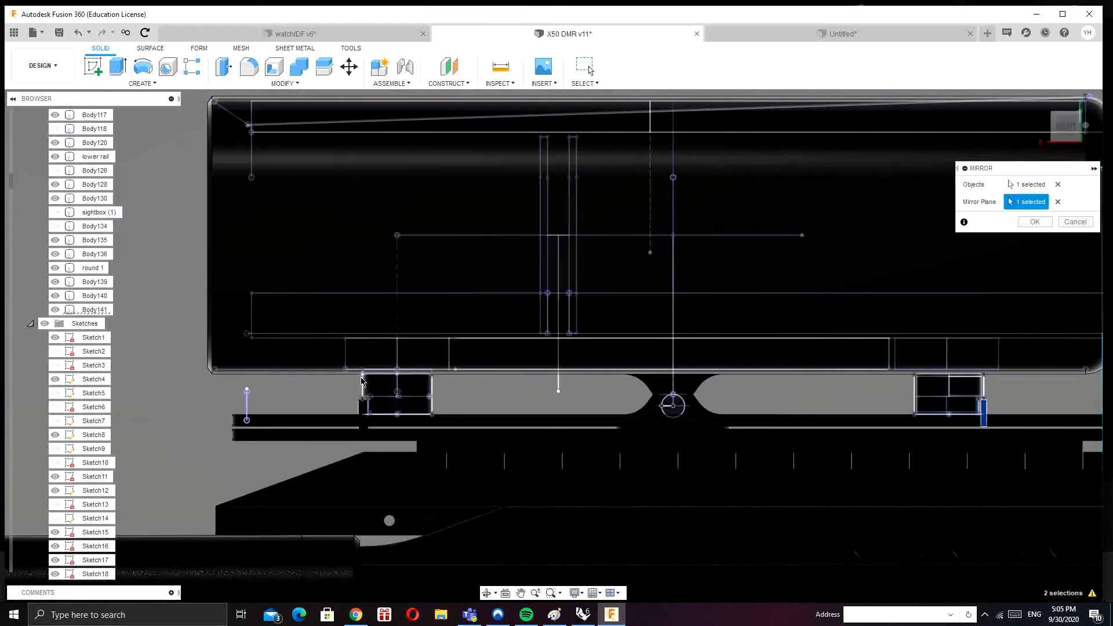
scroll(367, 405, up, 6)
scroll(397, 411, down, 2)
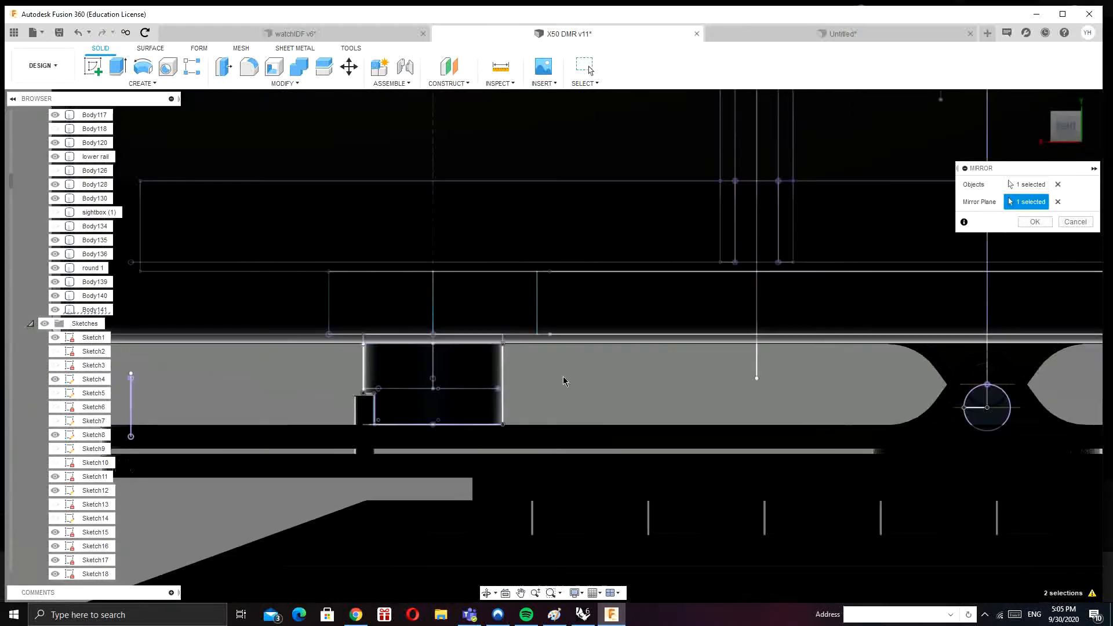
click(1026, 222)
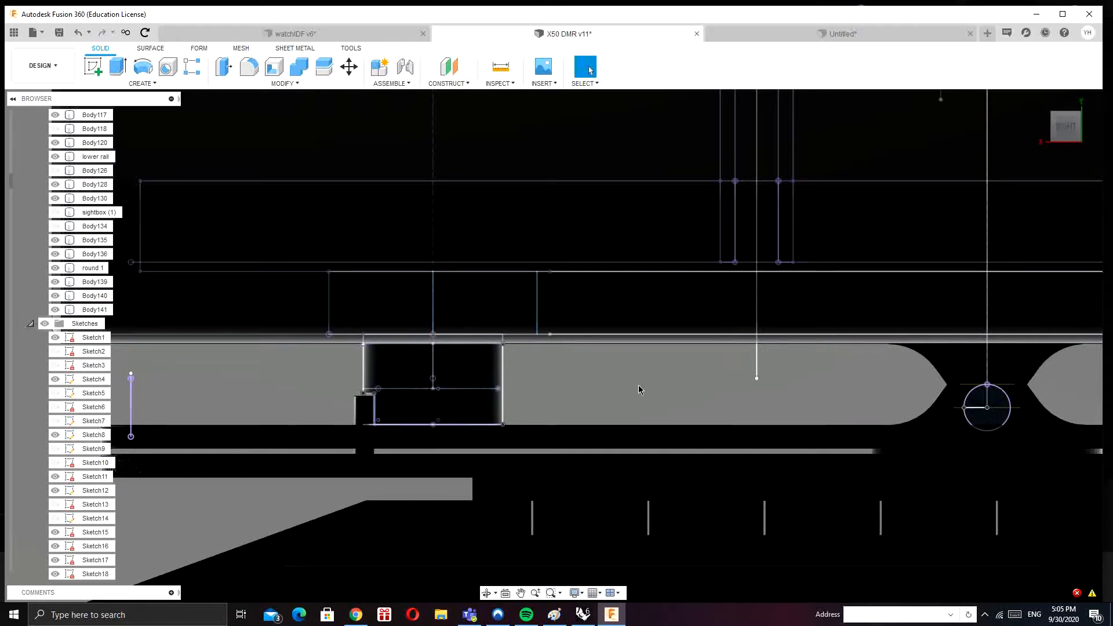
click(294, 74)
click(370, 418)
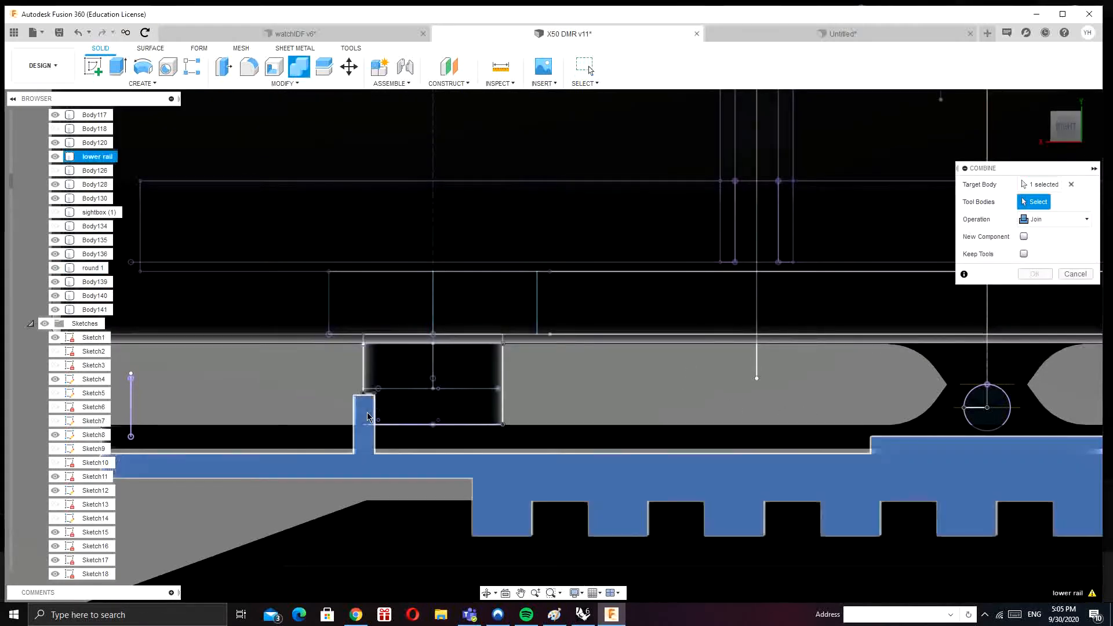
middle_drag(614, 363, 87, 362)
scroll(753, 374, down, 1)
middle_drag(802, 375, 956, 373)
middle_drag(339, 368, 214, 354)
middle_drag(667, 367, 812, 372)
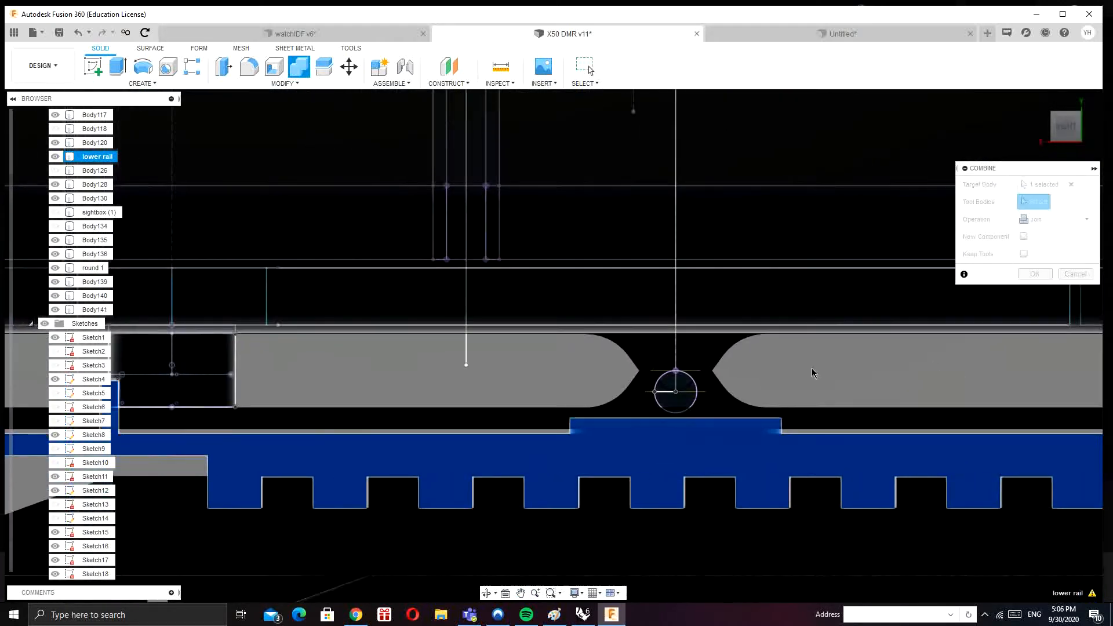
middle_drag(487, 375, 817, 377)
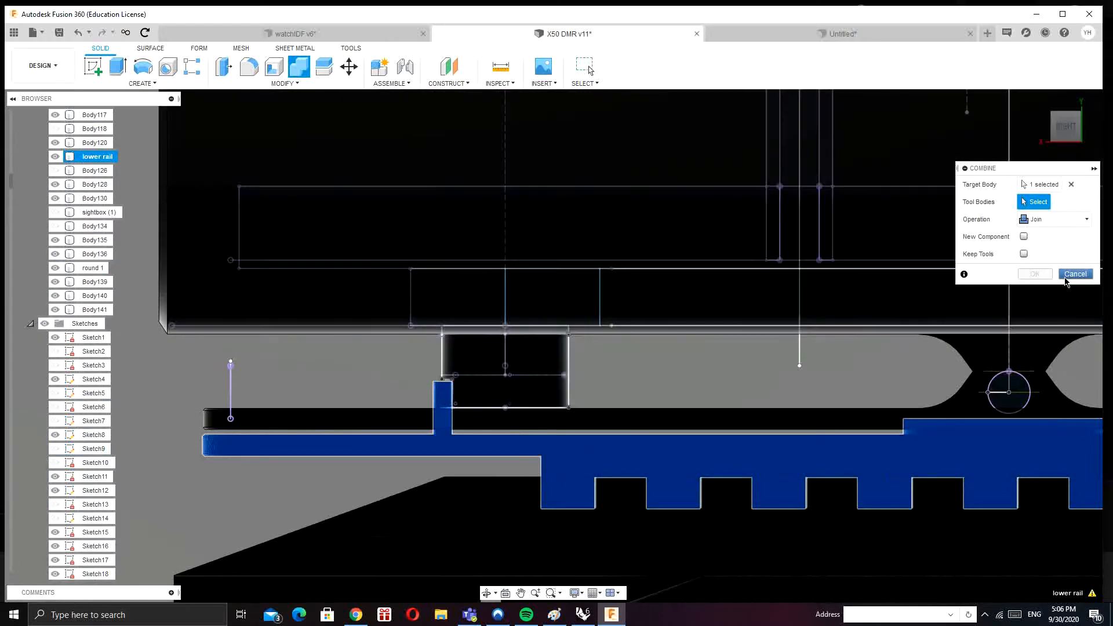
click(1076, 274)
Step: Offset the top face of the lower rail's built-in peg beside the opposite mount by -5.00 mm, down into the rail
middle_drag(811, 364, 308, 364)
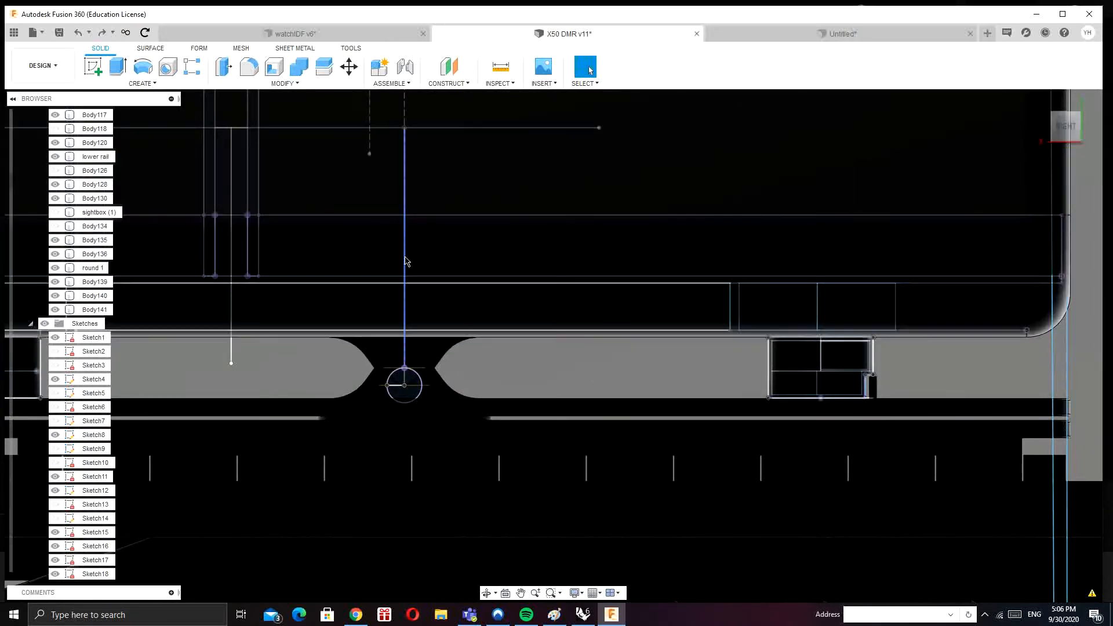
middle_drag(625, 369, 1037, 353)
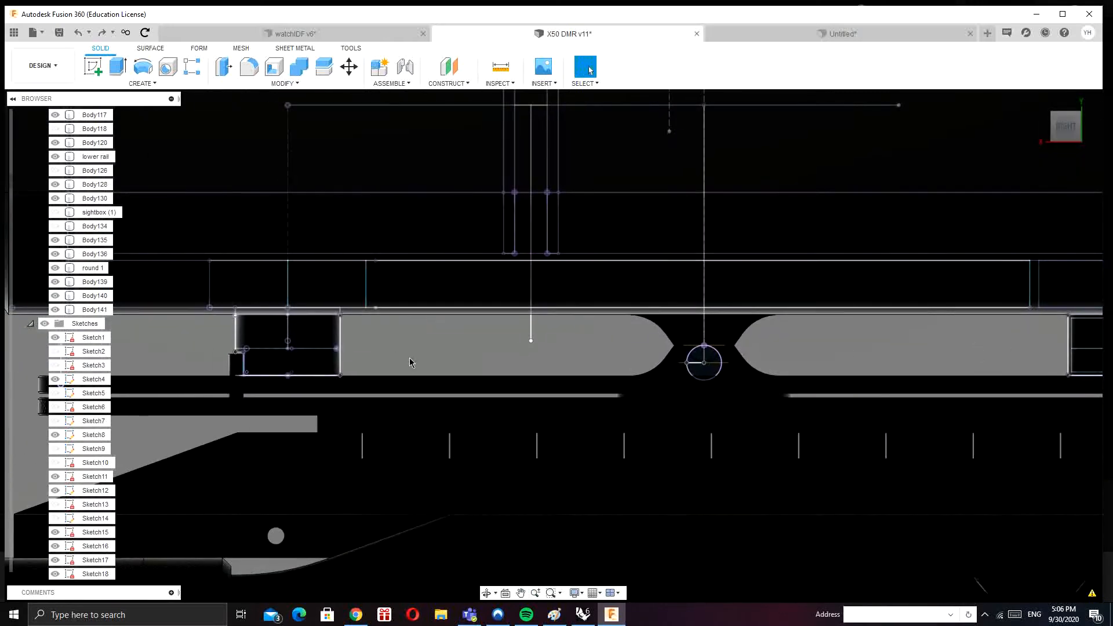
middle_drag(410, 360, 641, 357)
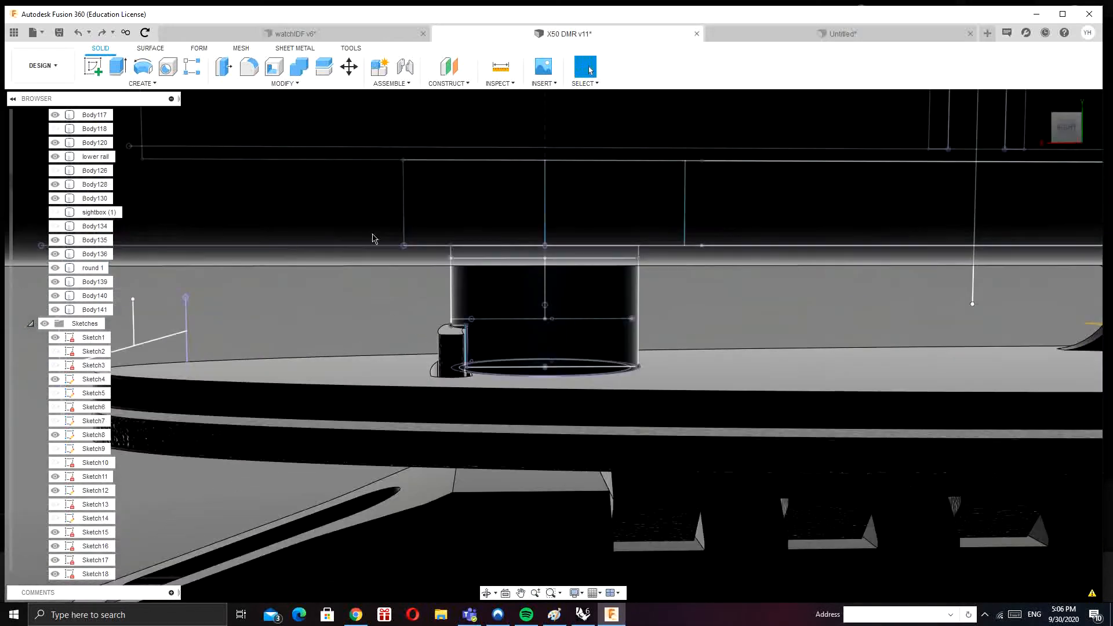
click(224, 67)
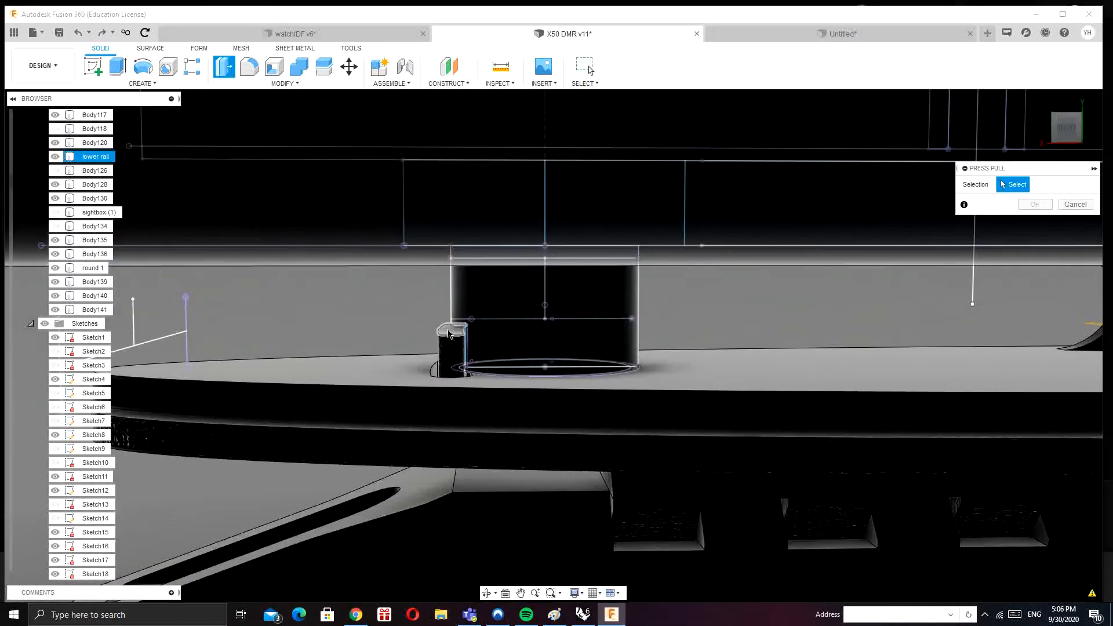
click(448, 335)
drag(448, 326, 448, 429)
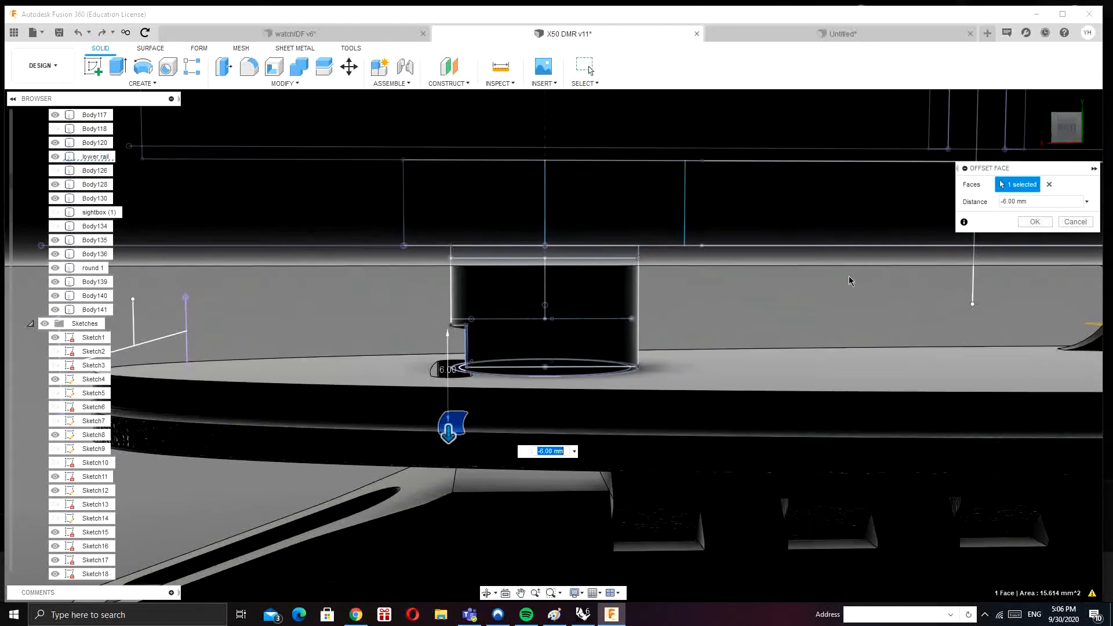
click(1066, 126)
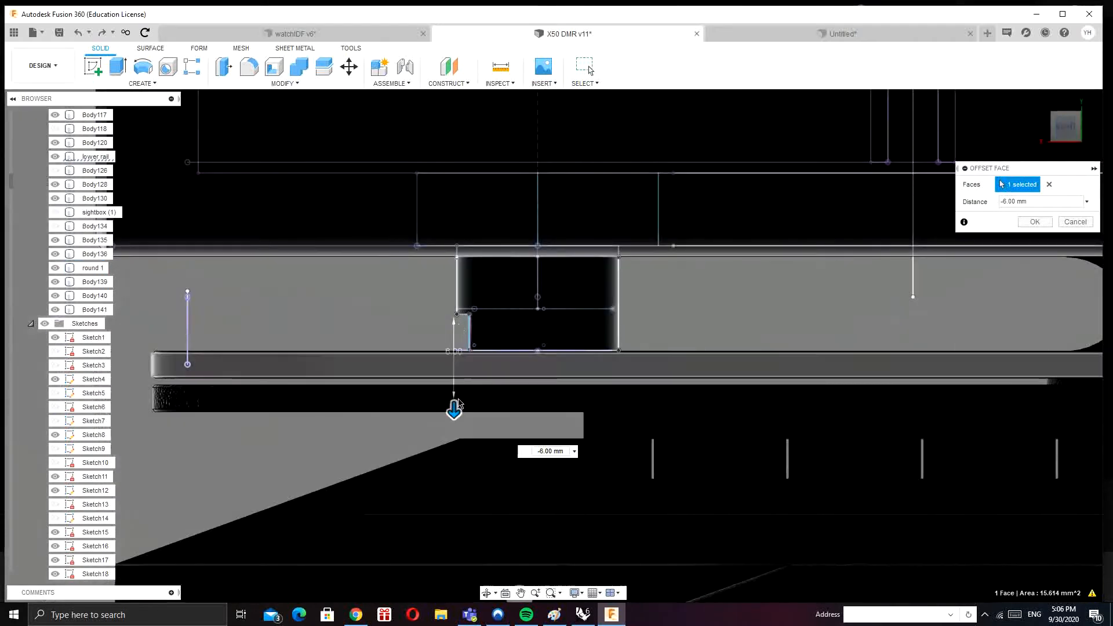
scroll(455, 400, up, 6)
drag(451, 373, 460, 318)
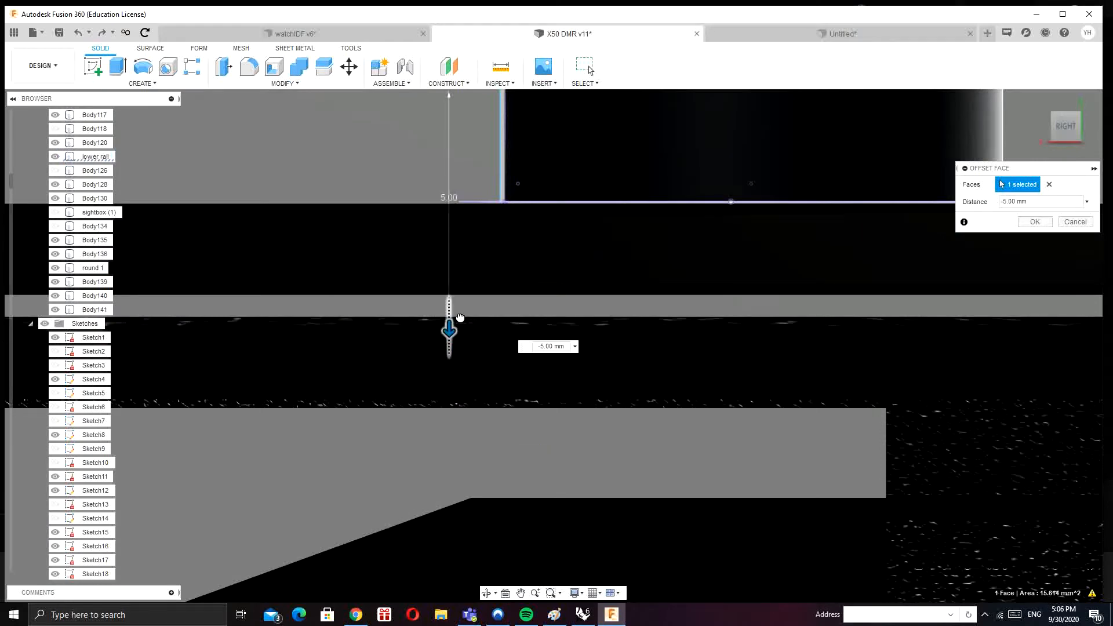
shift+middle_drag(461, 323, 474, 321)
click(1035, 222)
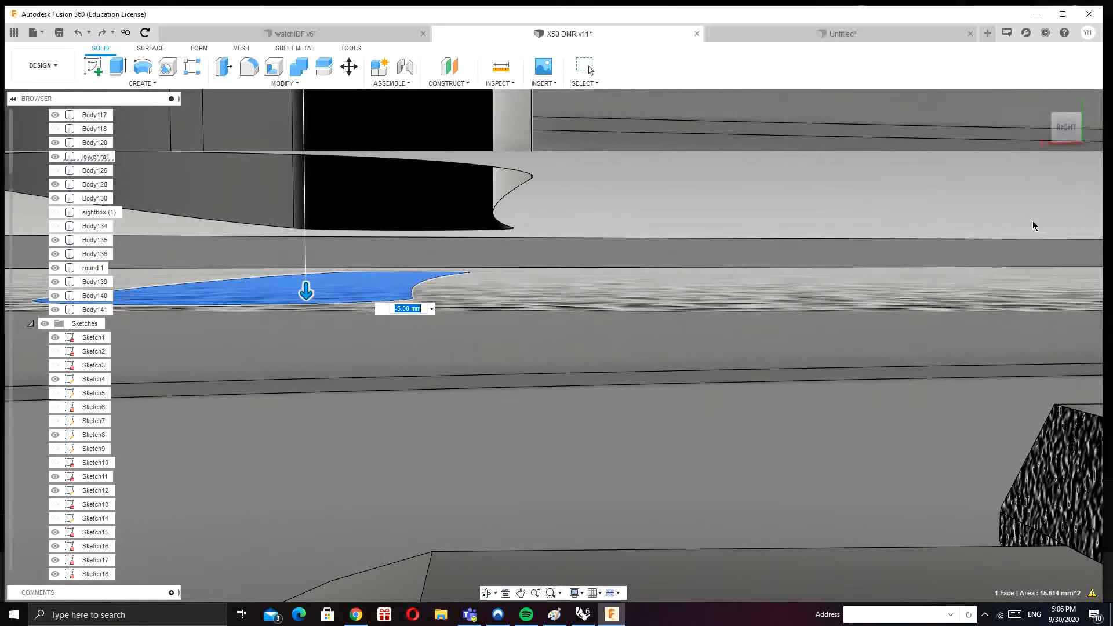
scroll(795, 235, up, 6)
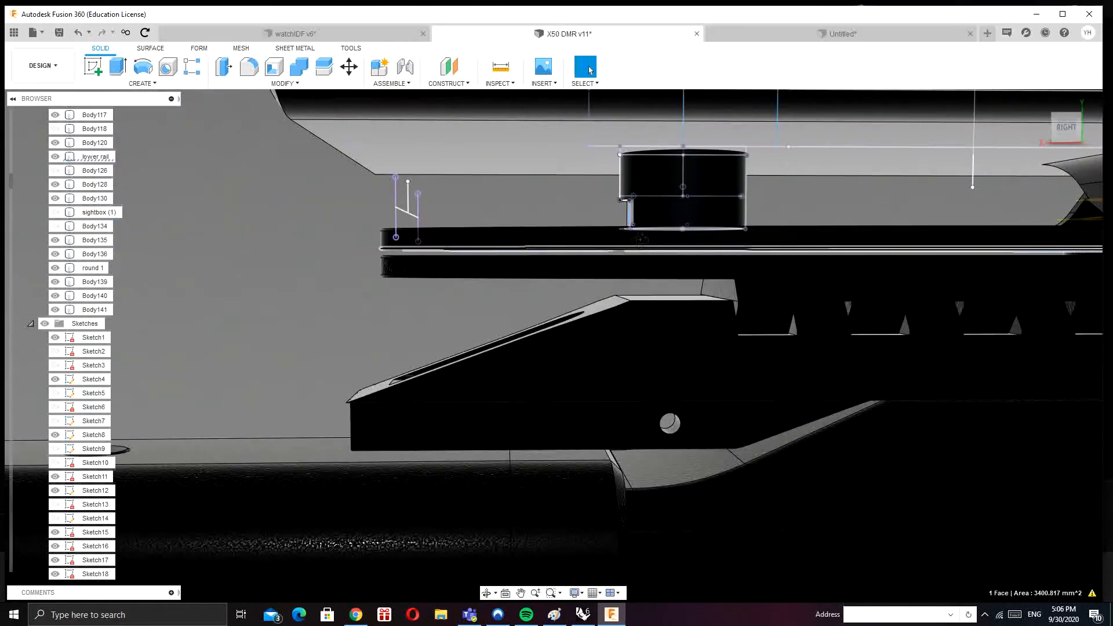
mouse_move(735, 249)
shift+middle_down()
mouse_move(748, 234)
mouse_move(840, 243)
mouse_move(583, 262)
shift+middle_up()
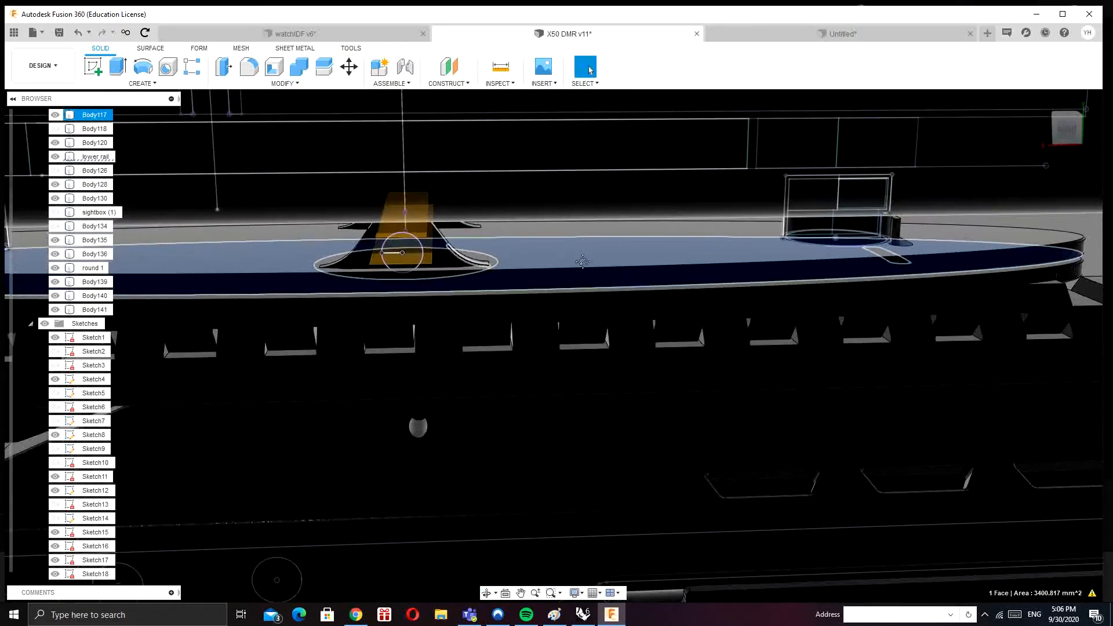
click(977, 221)
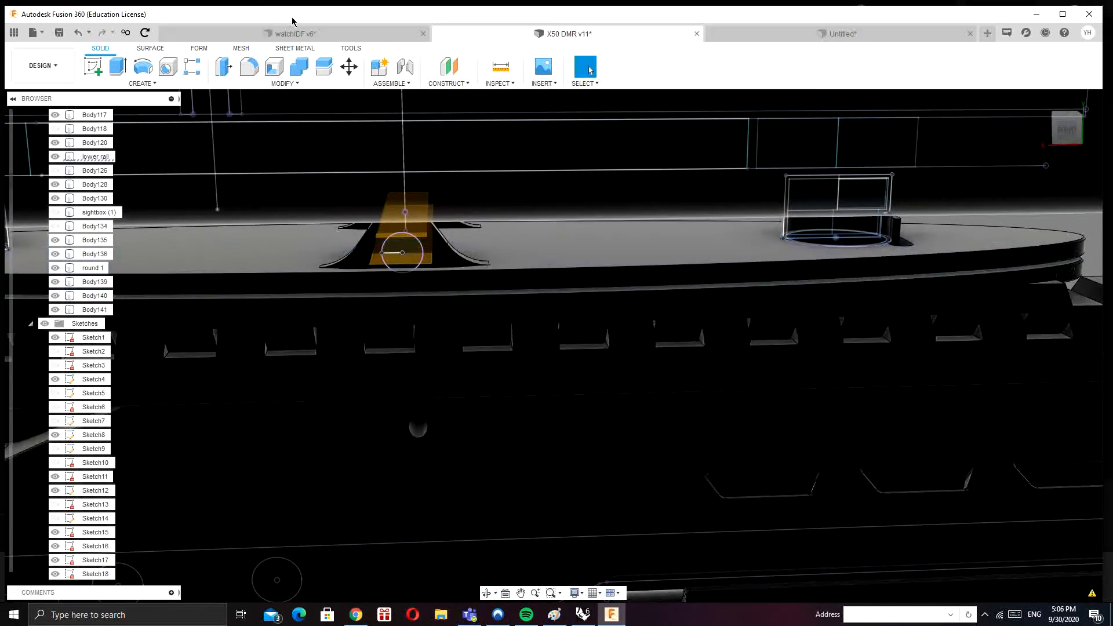
click(293, 84)
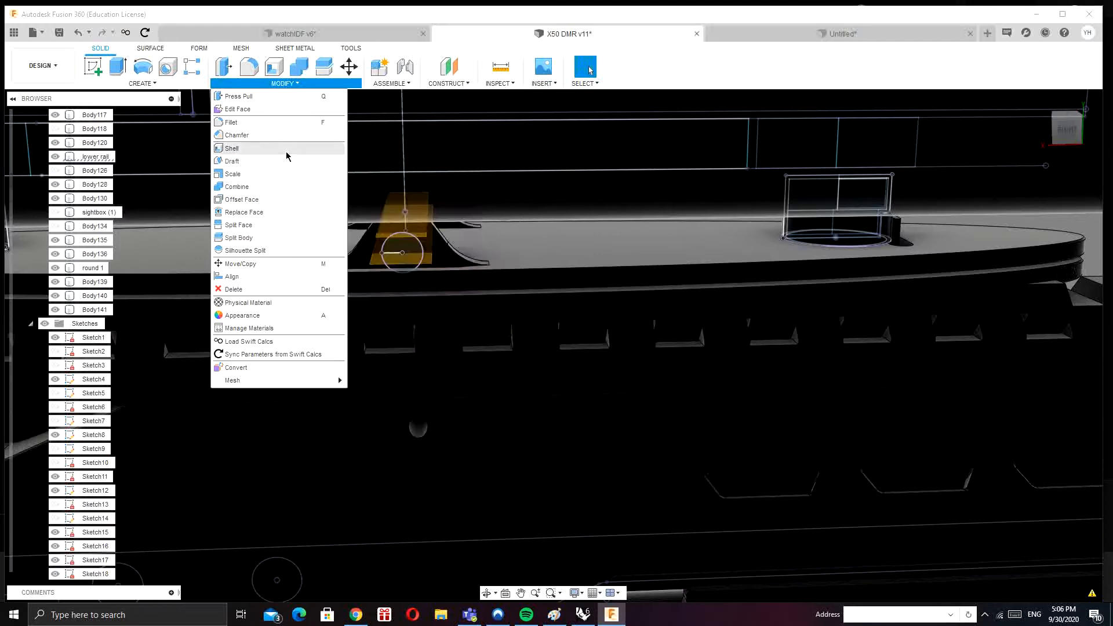
click(142, 83)
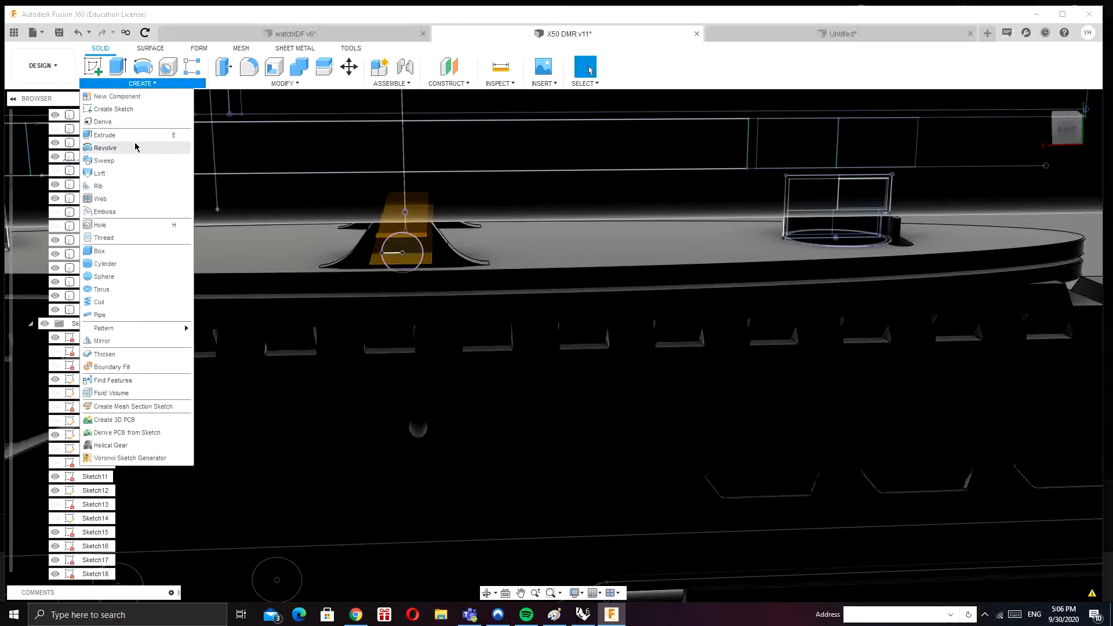
click(102, 341)
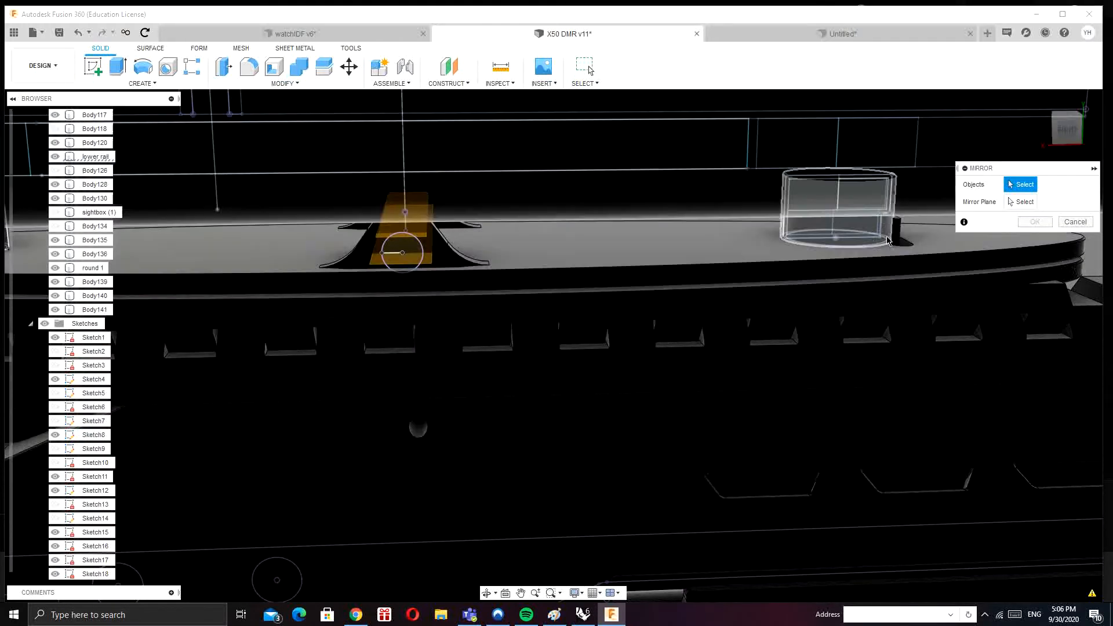
middle_drag(910, 227, 667, 237)
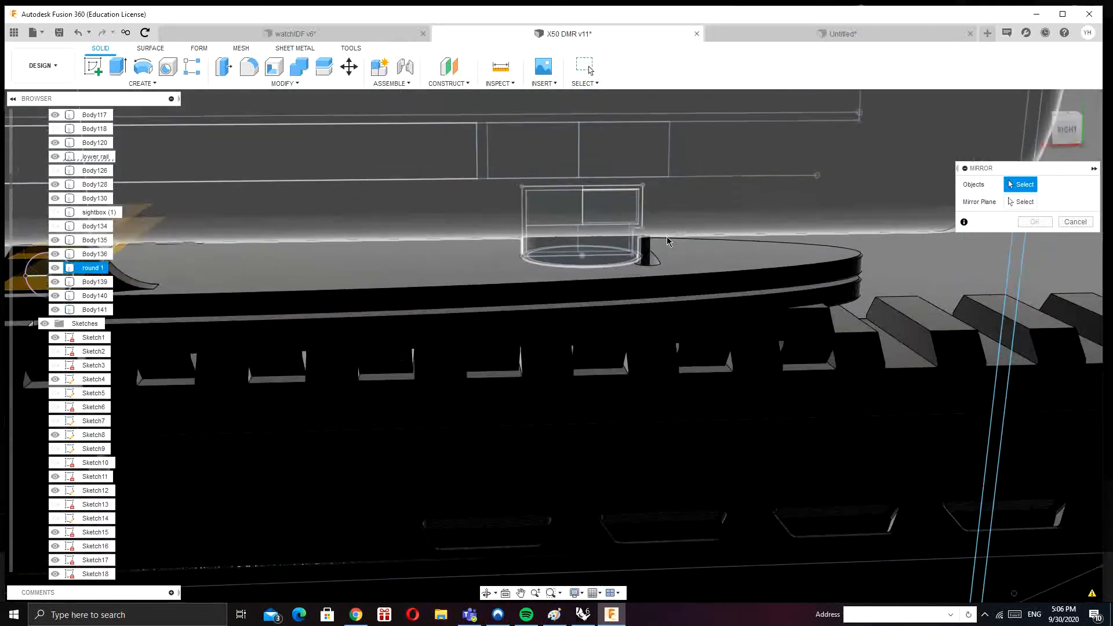
scroll(664, 239, up, 3)
click(634, 250)
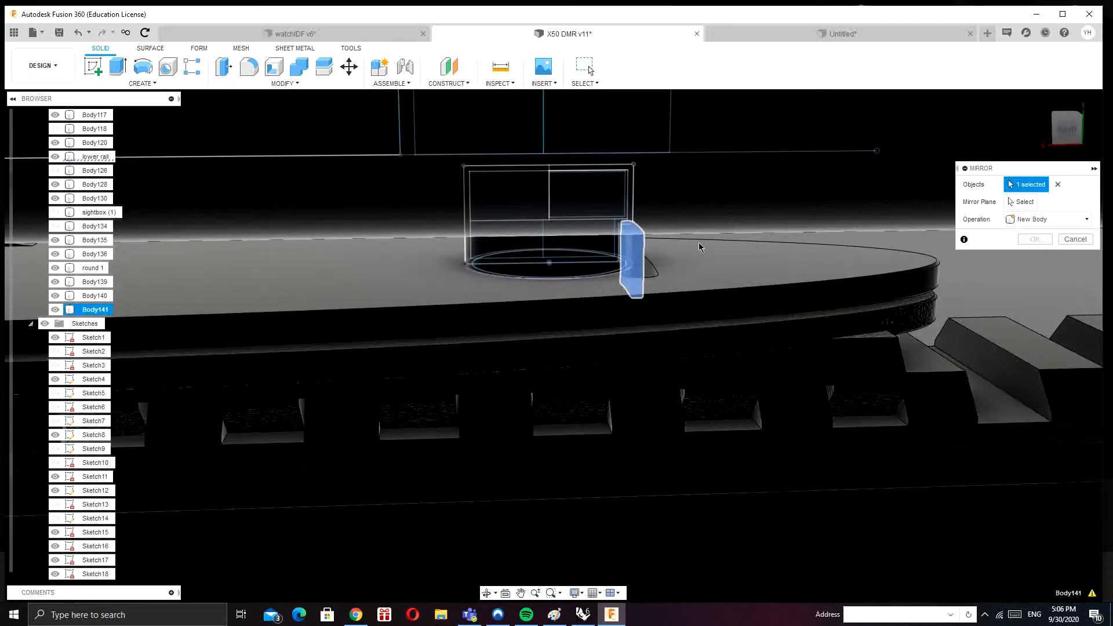
click(1023, 202)
middle_drag(574, 232, 734, 218)
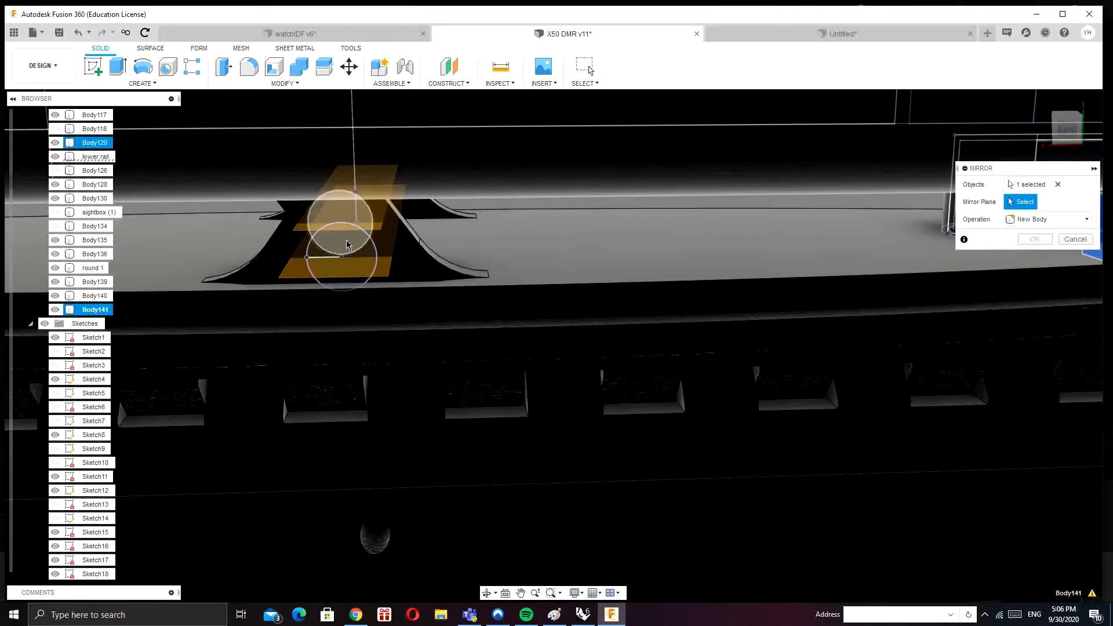
click(1049, 129)
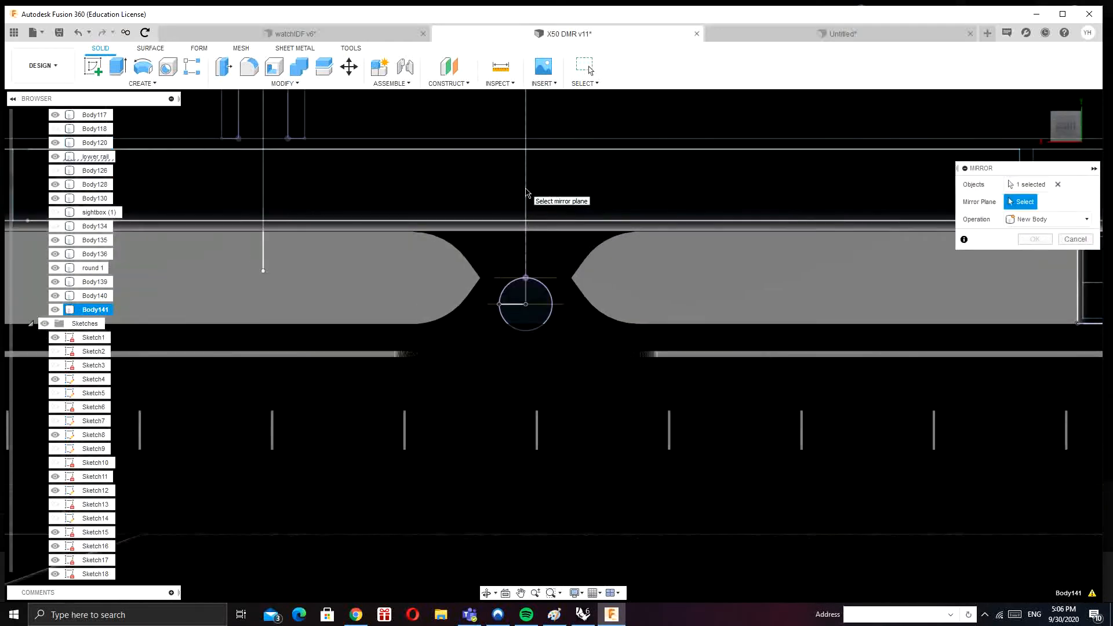
scroll(526, 194, down, 4)
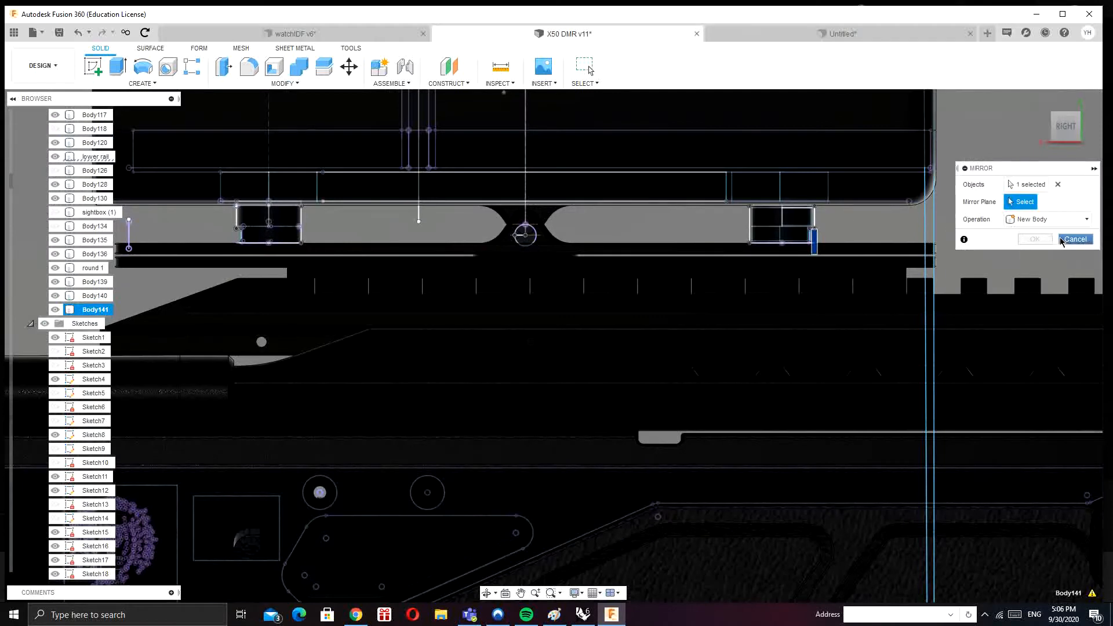
click(1074, 240)
Step: Create a construction plane offset -76.30 mm from the end face of the sight housing, through the centre of the scope mount
click(454, 70)
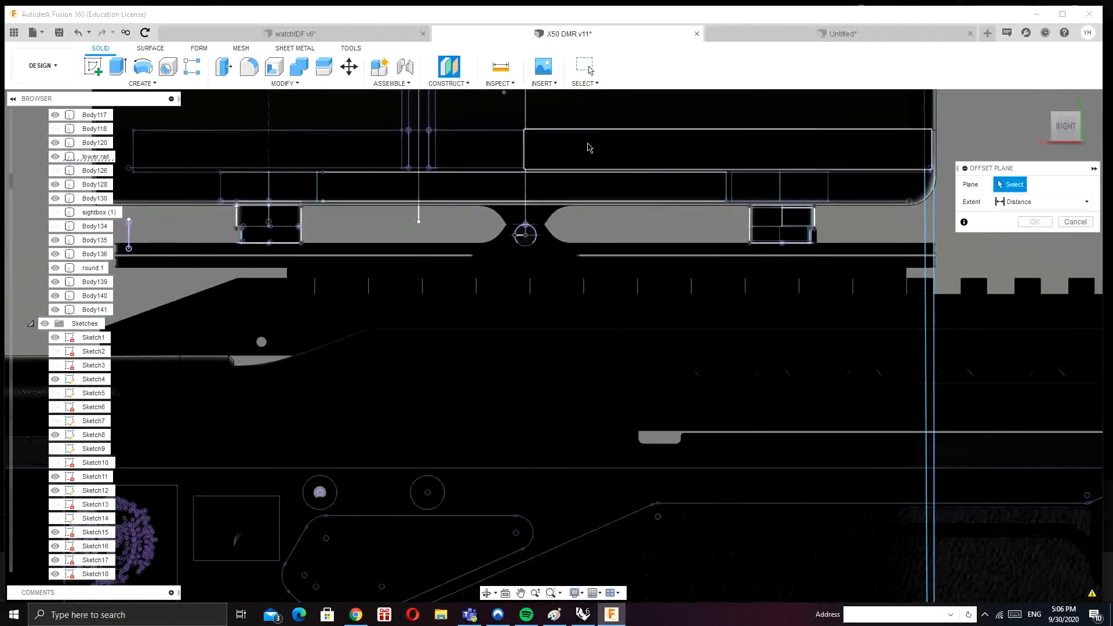
middle_drag(703, 161, 360, 232)
shift+middle_drag(592, 181, 632, 223)
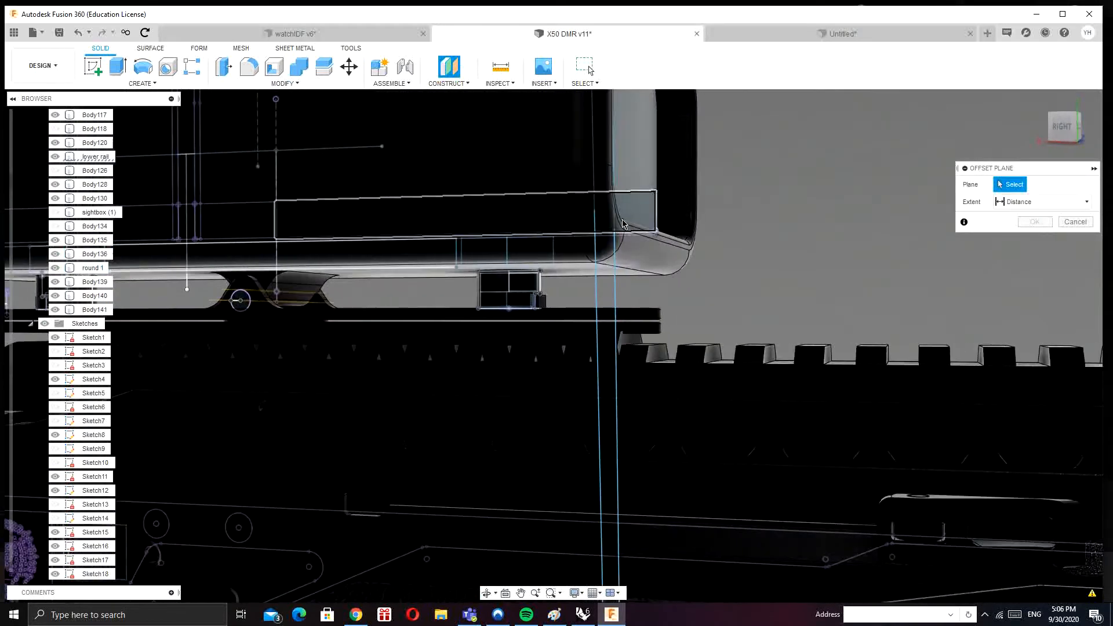
click(671, 242)
click(1047, 135)
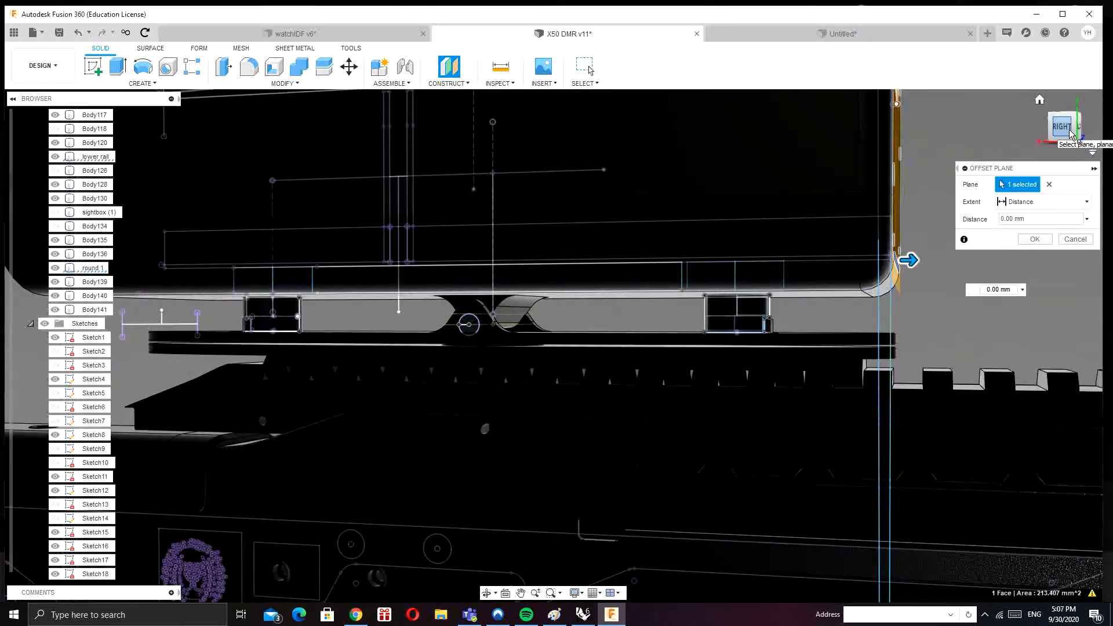
drag(896, 262, 421, 255)
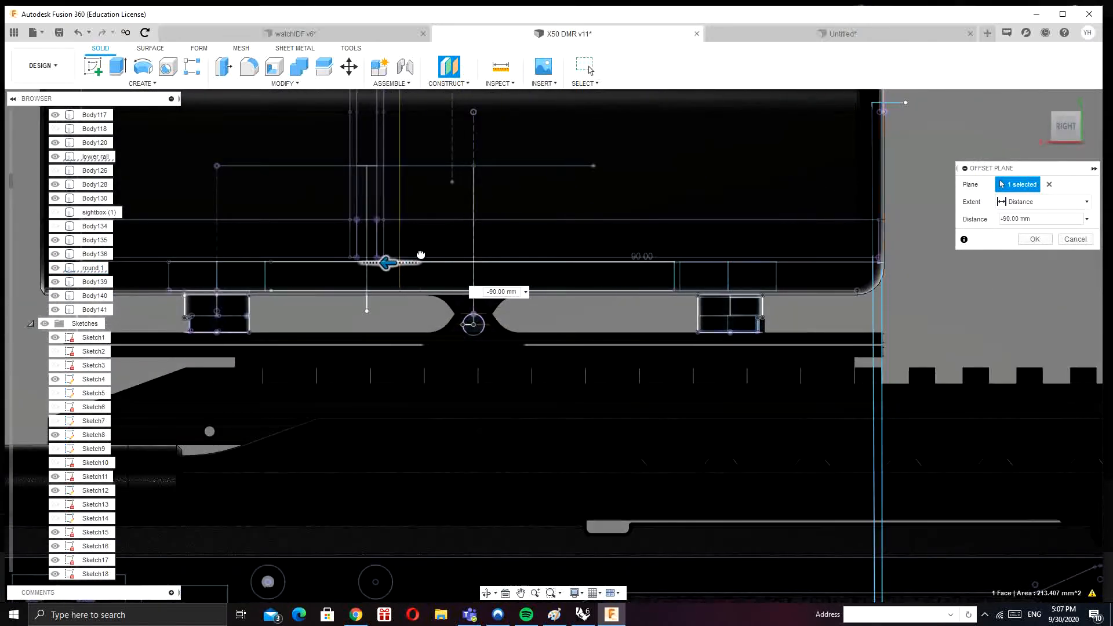
scroll(490, 260, up, 5)
click(575, 293)
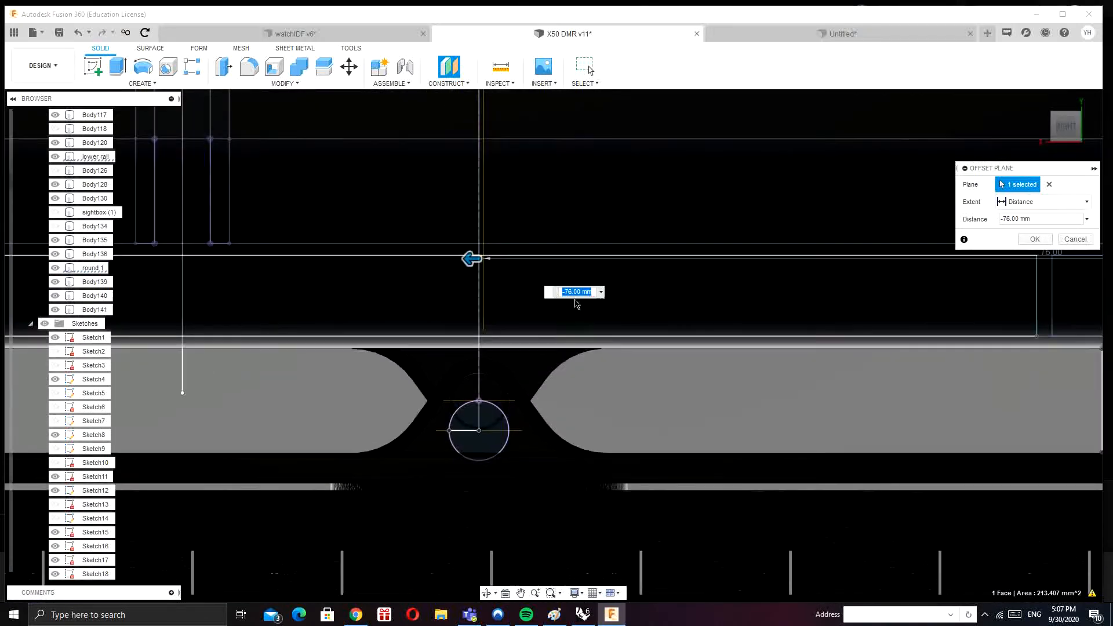
click(575, 292)
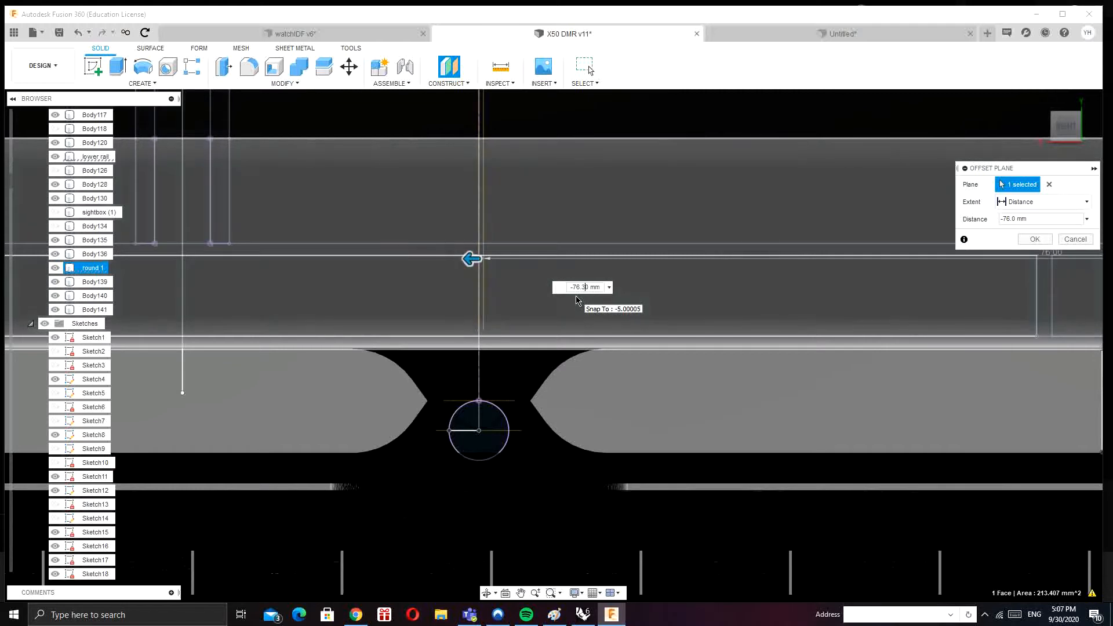
scroll(484, 294, up, 6)
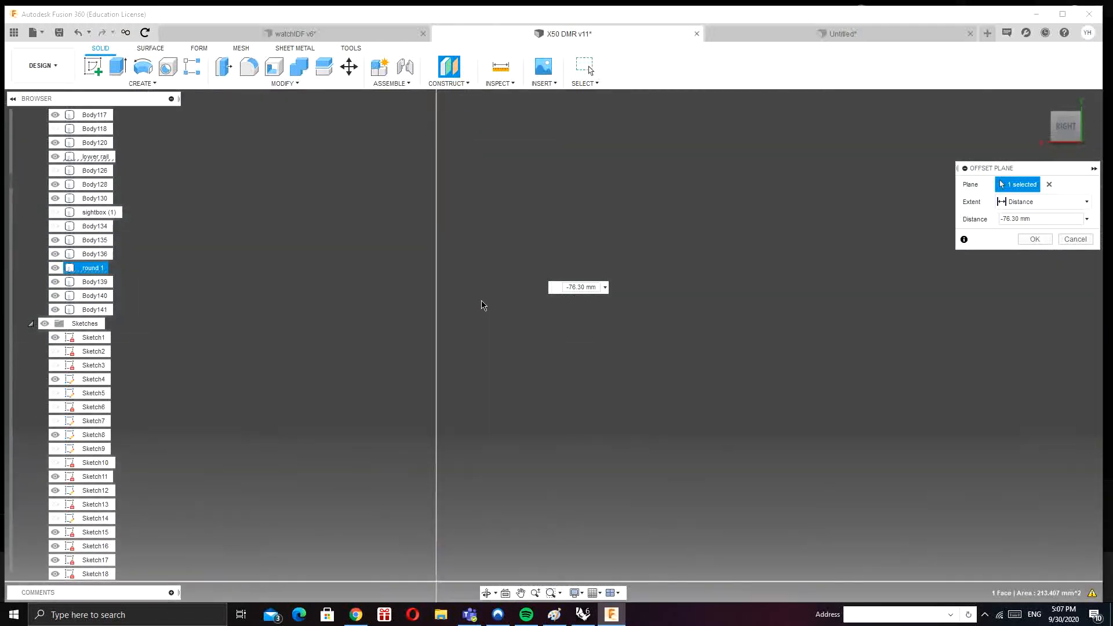
scroll(489, 295, down, 4)
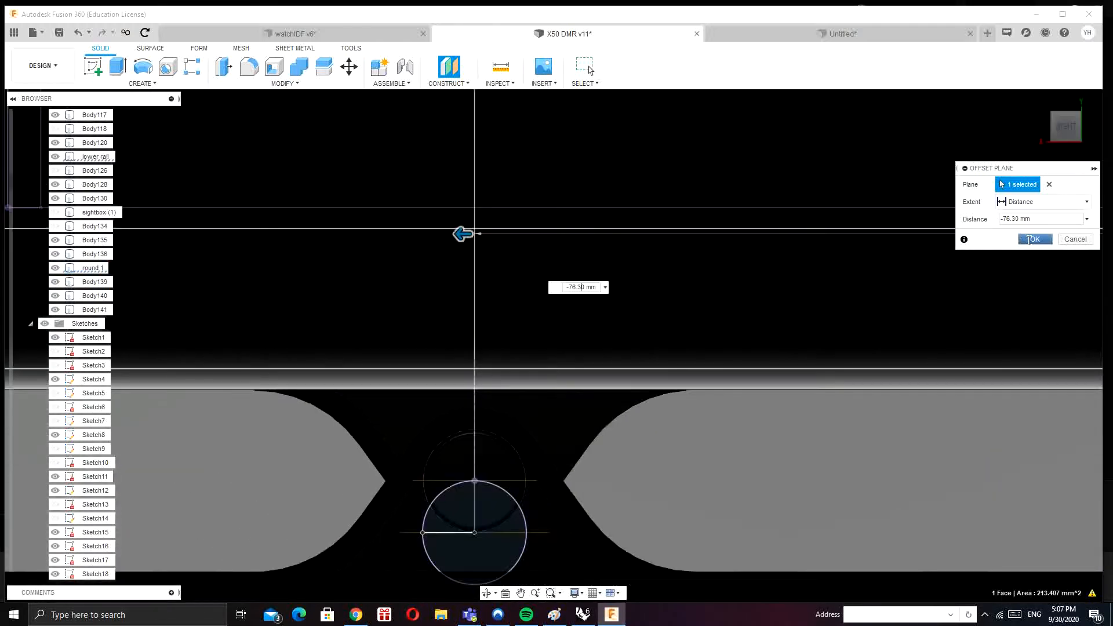
click(1035, 239)
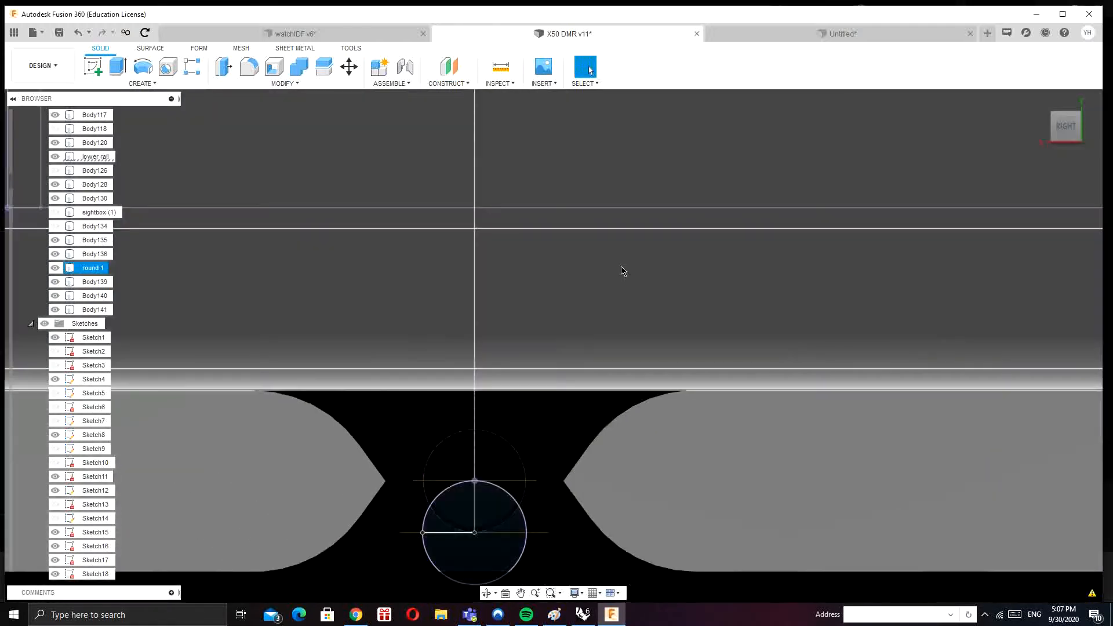
Step: Mirror the extended peg body across the mid-mount plane to the opposite scope mount, using the New Body operation
scroll(608, 268, down, 3)
scroll(690, 244, down, 5)
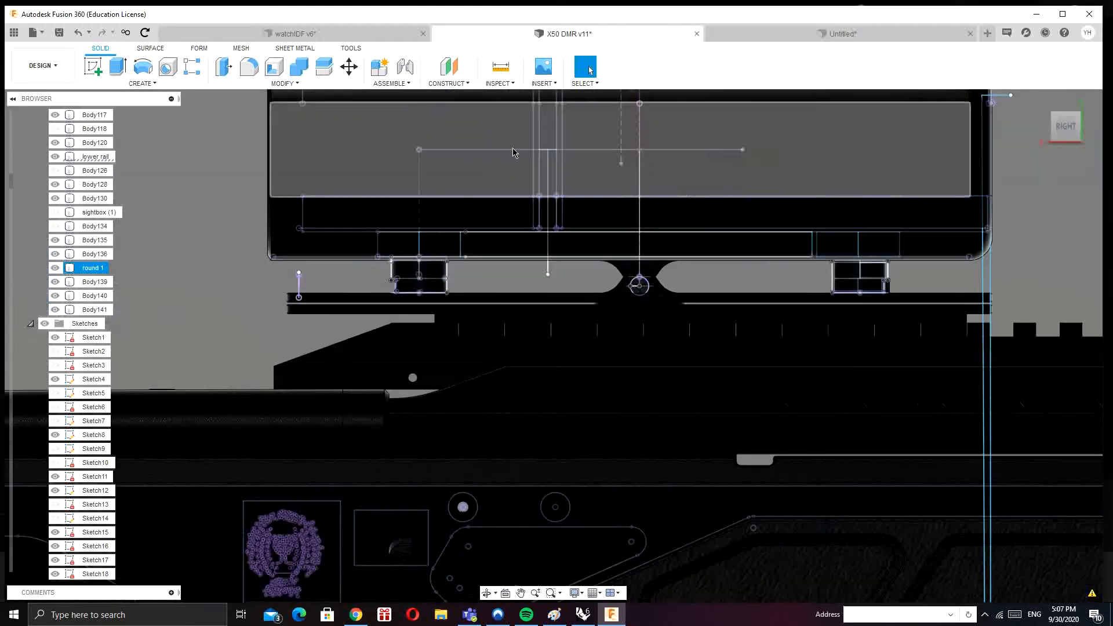
click(306, 86)
click(142, 83)
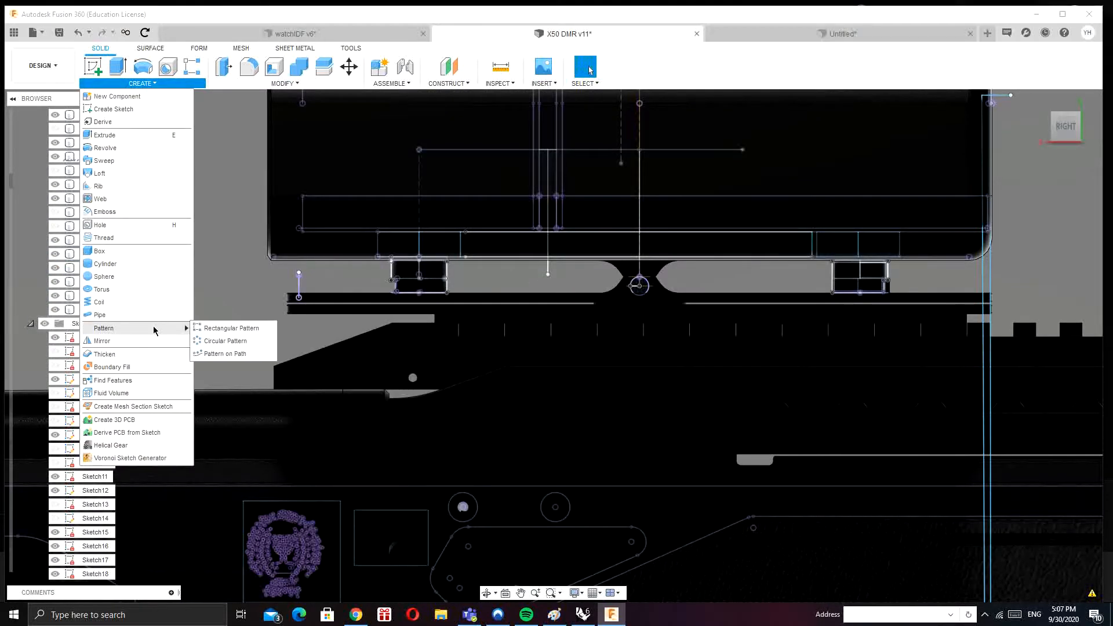
click(142, 341)
scroll(887, 292, up, 3)
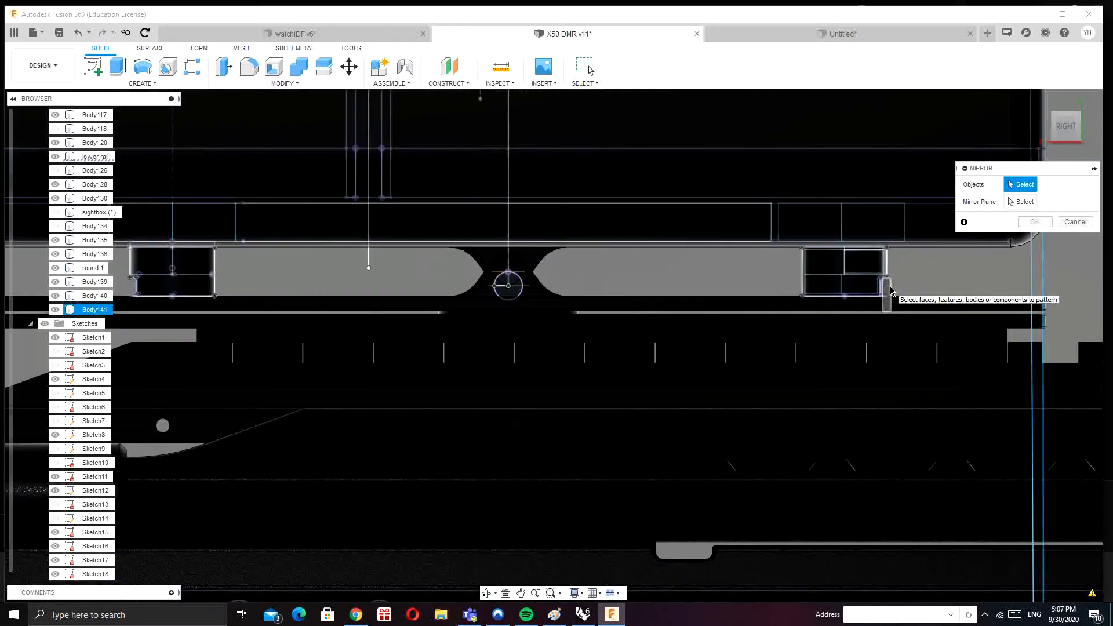
click(886, 294)
click(1024, 202)
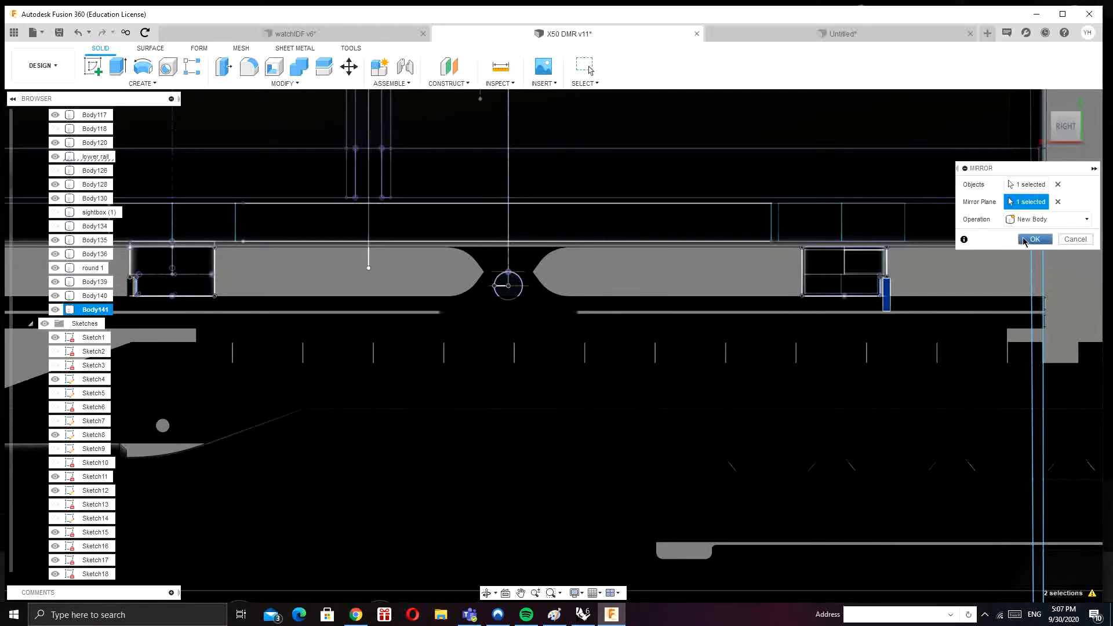
click(1034, 240)
scroll(481, 238, down, 2)
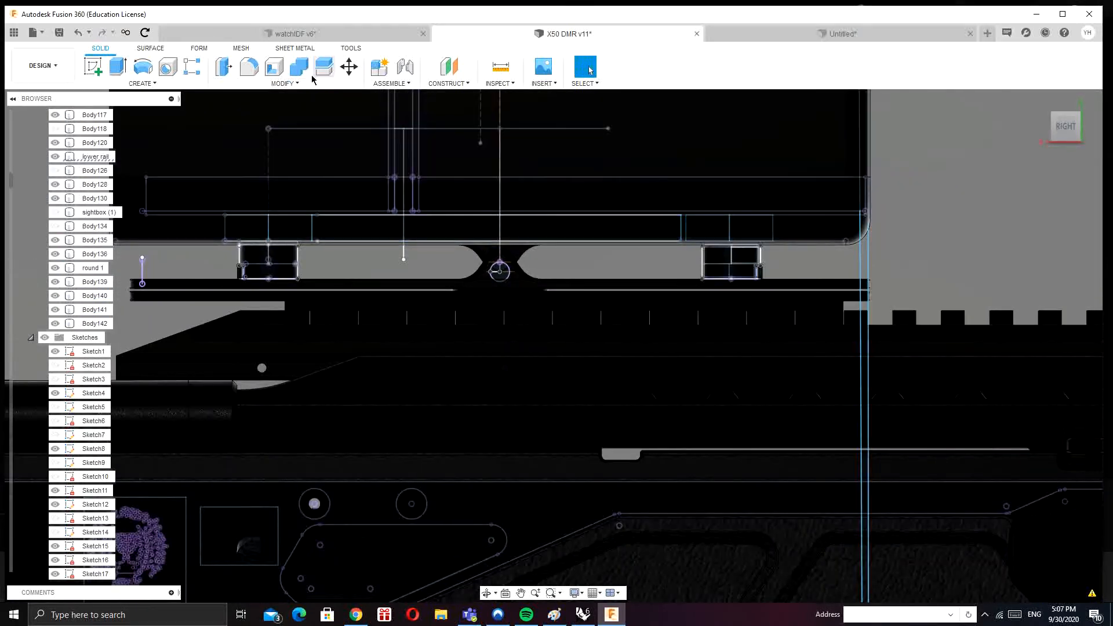
click(299, 66)
scroll(234, 264, up, 3)
click(238, 310)
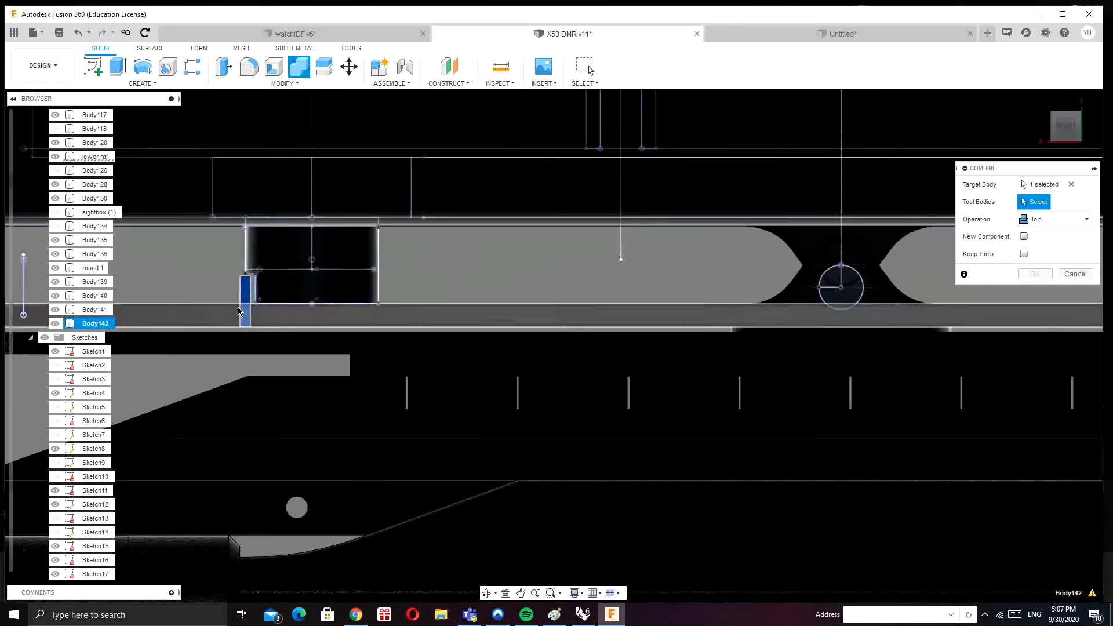
click(1076, 274)
Step: Extrude the bottom face of the original extended peg to the lower face of the rail's groove, using the Join operation
middle_drag(505, 273, 79, 280)
middle_drag(849, 255, 543, 256)
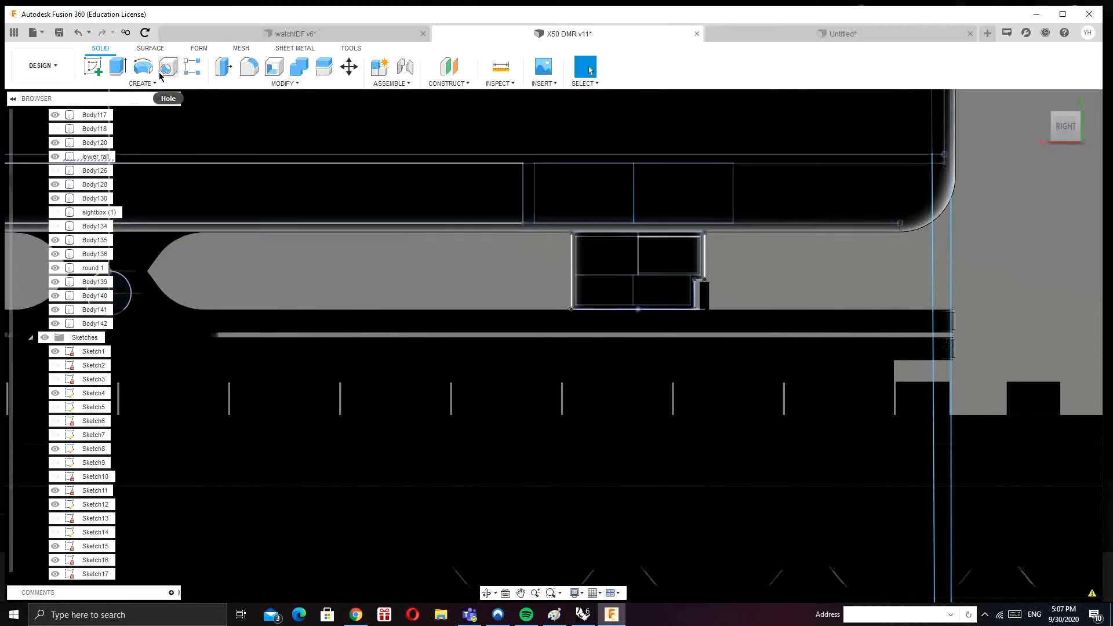
scroll(731, 336, up, 5)
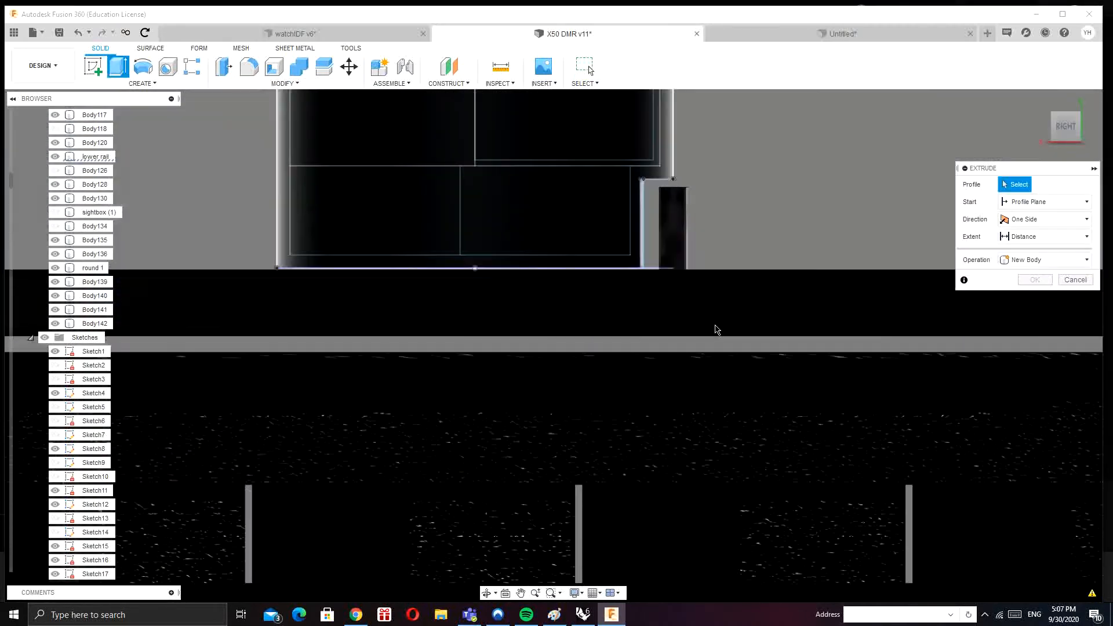
shift+middle_drag(714, 325, 698, 334)
scroll(643, 344, up, 3)
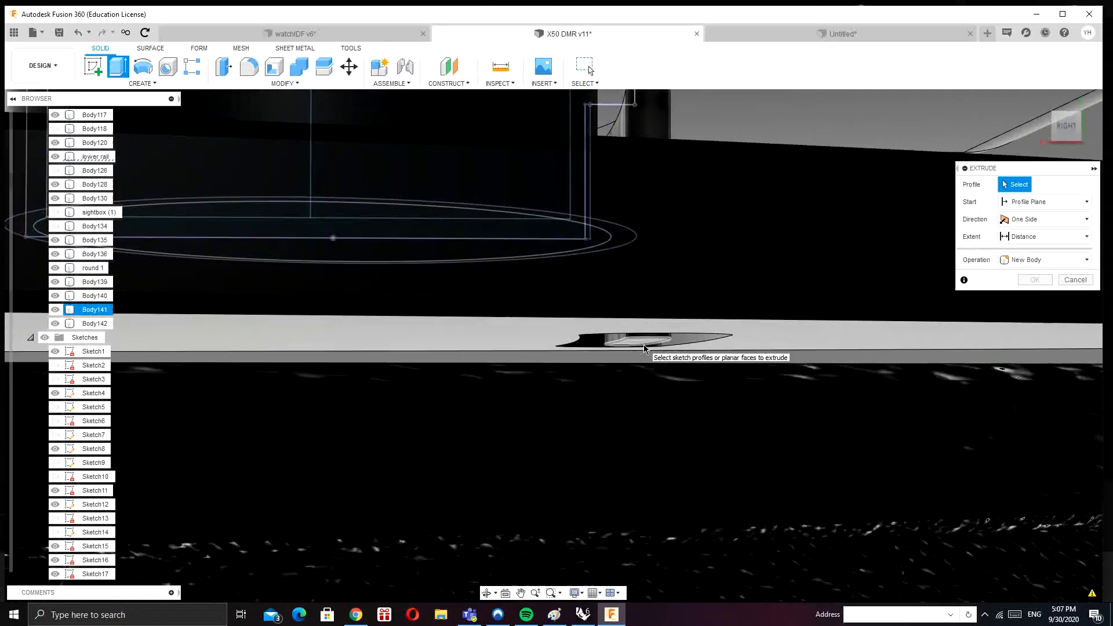
click(644, 343)
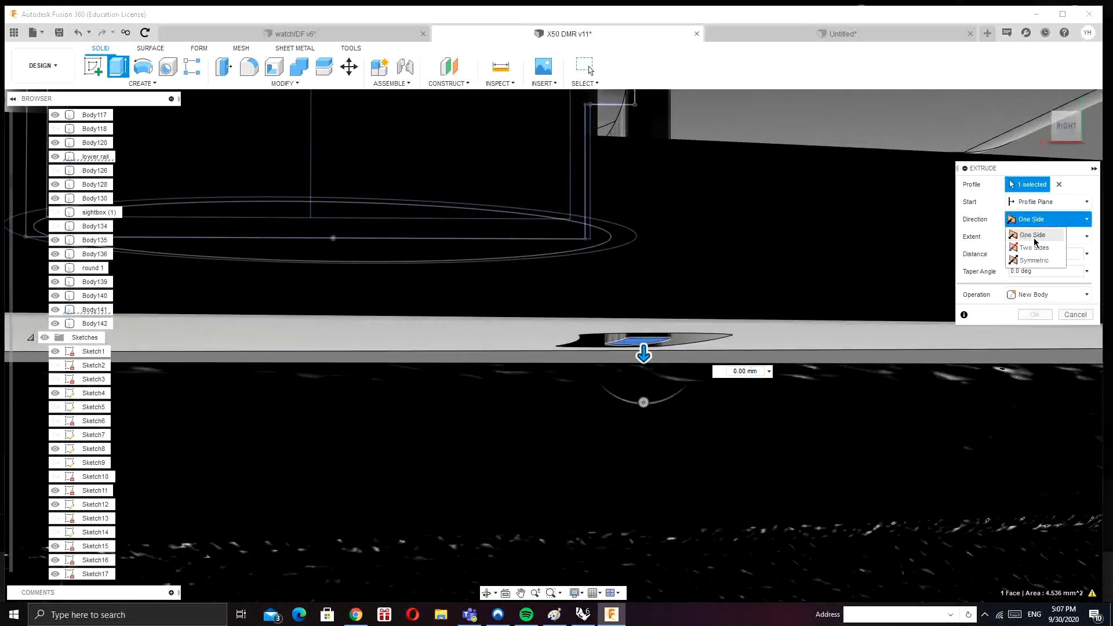
click(1033, 265)
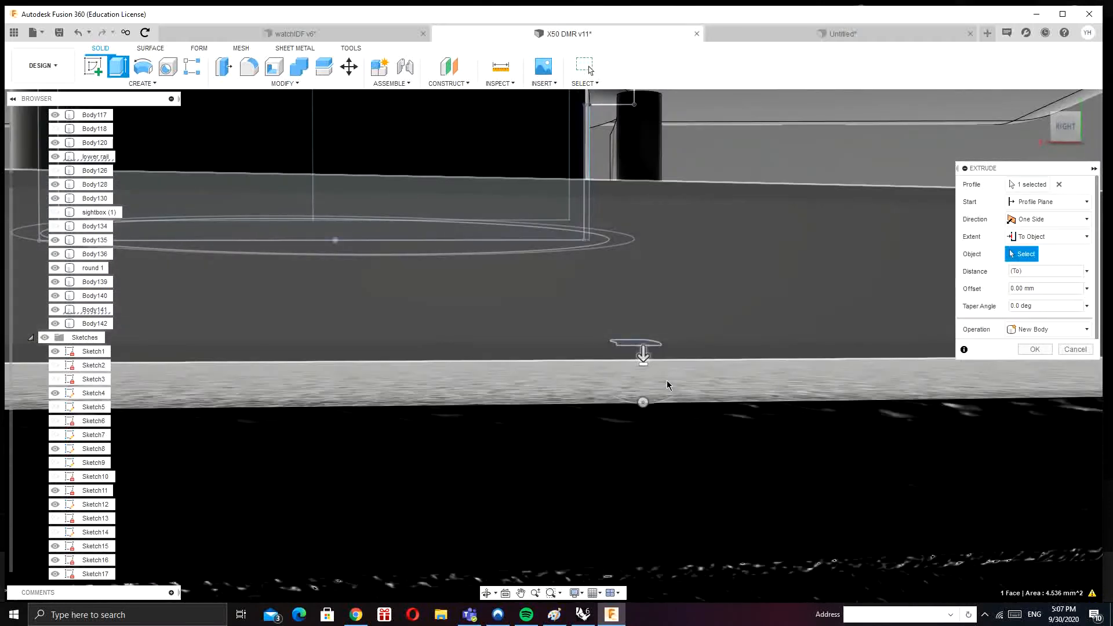
click(667, 384)
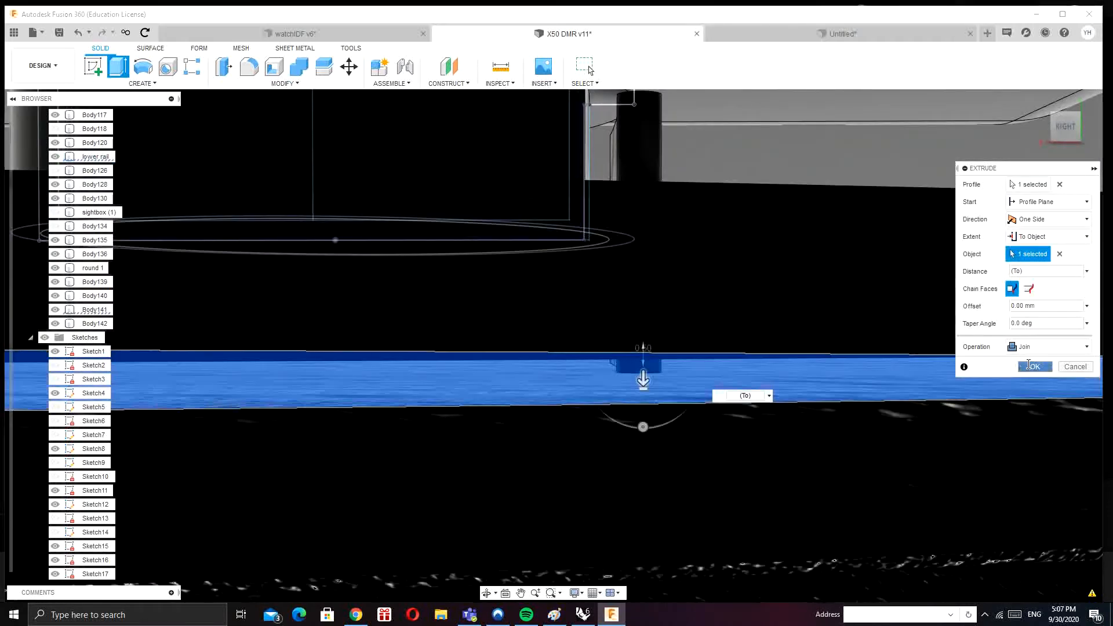
click(1035, 367)
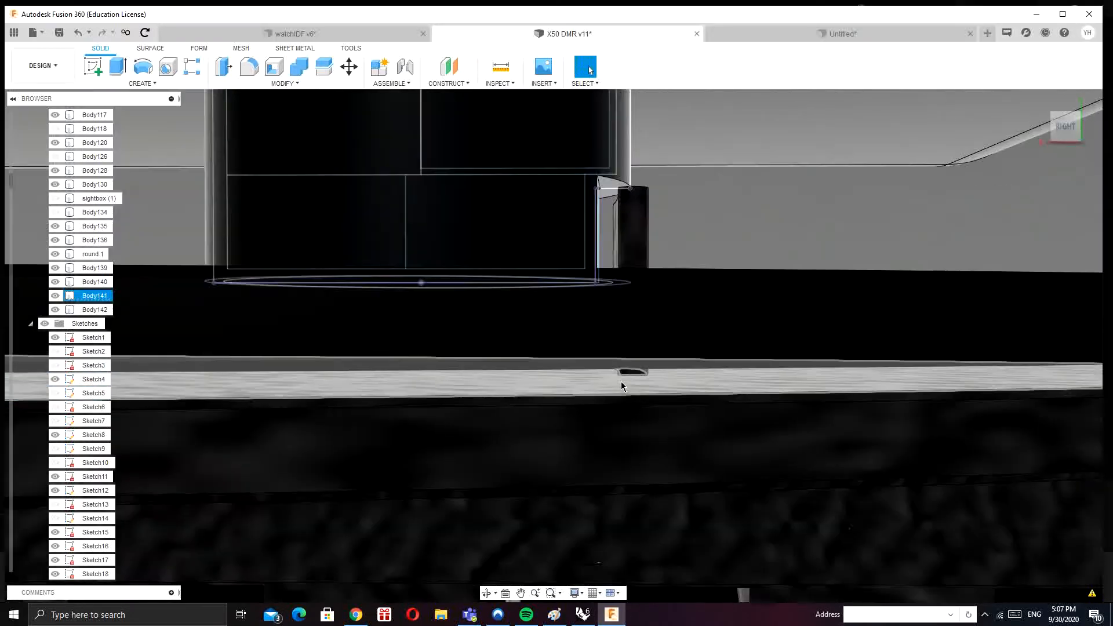
scroll(621, 382, down, 7)
shift+middle_drag(462, 368, 666, 362)
scroll(510, 321, up, 5)
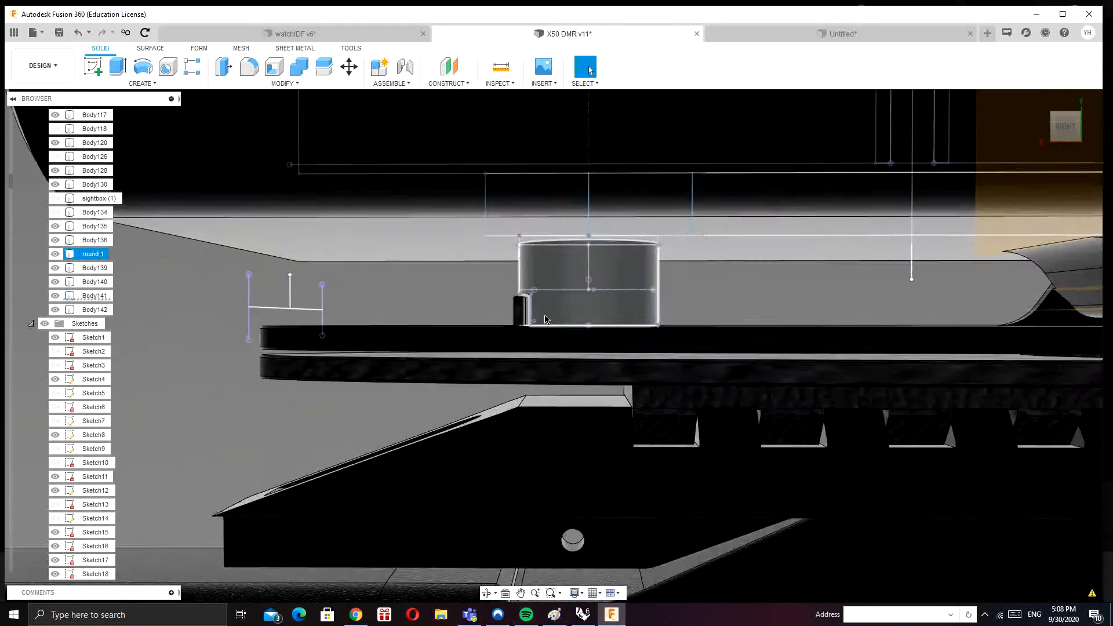
scroll(382, 215, down, 3)
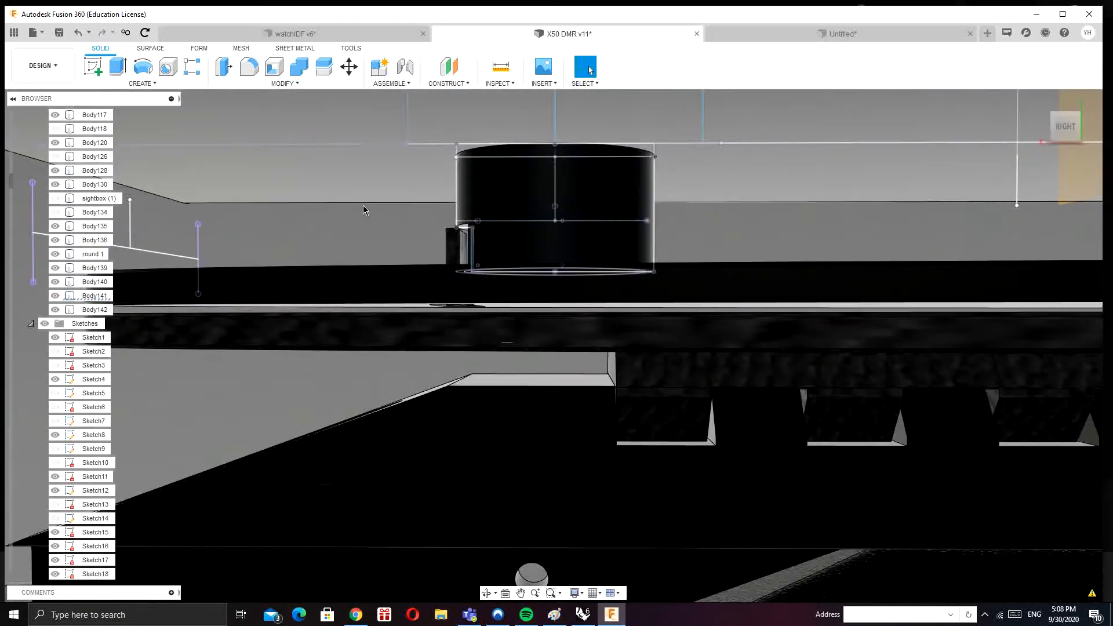
key(q)
scroll(470, 311, up, 3)
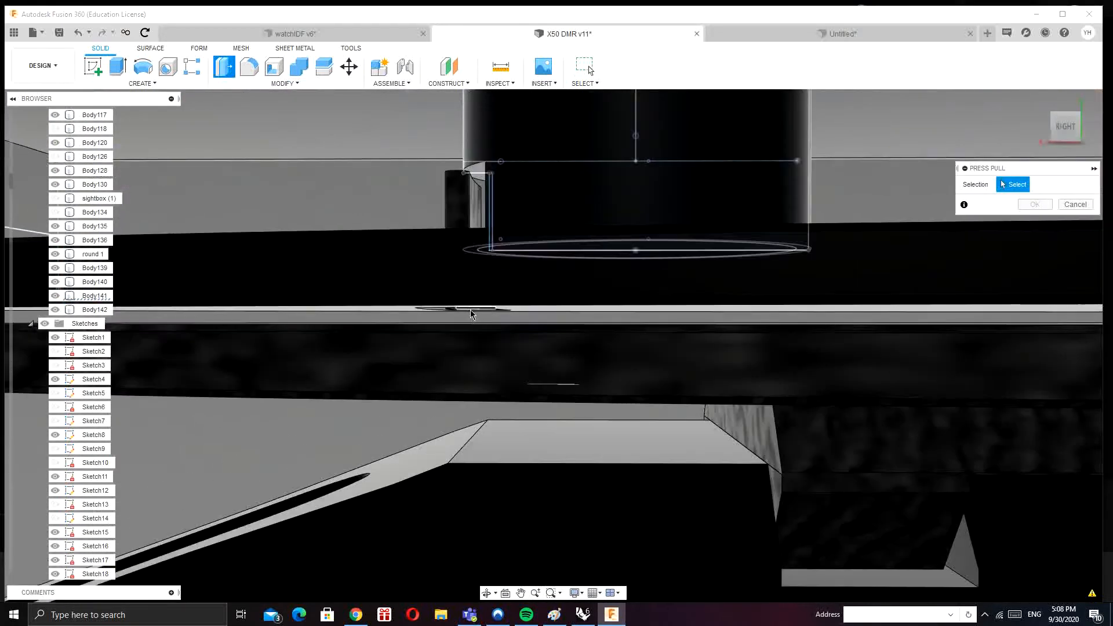
scroll(469, 310, up, 5)
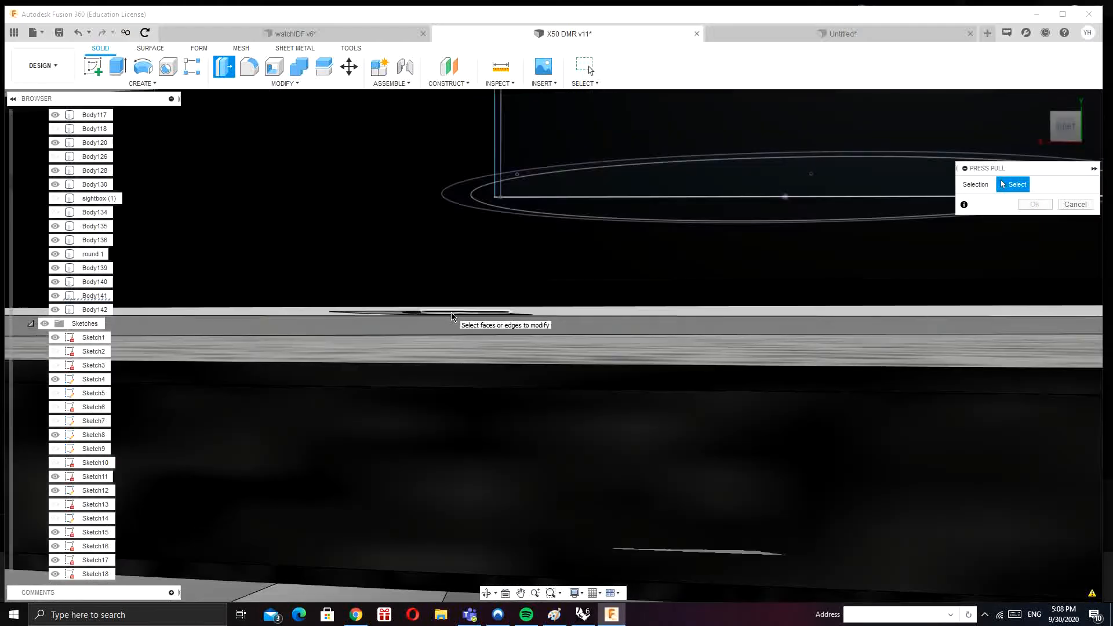
shift+middle_drag(451, 312, 456, 305)
click(423, 325)
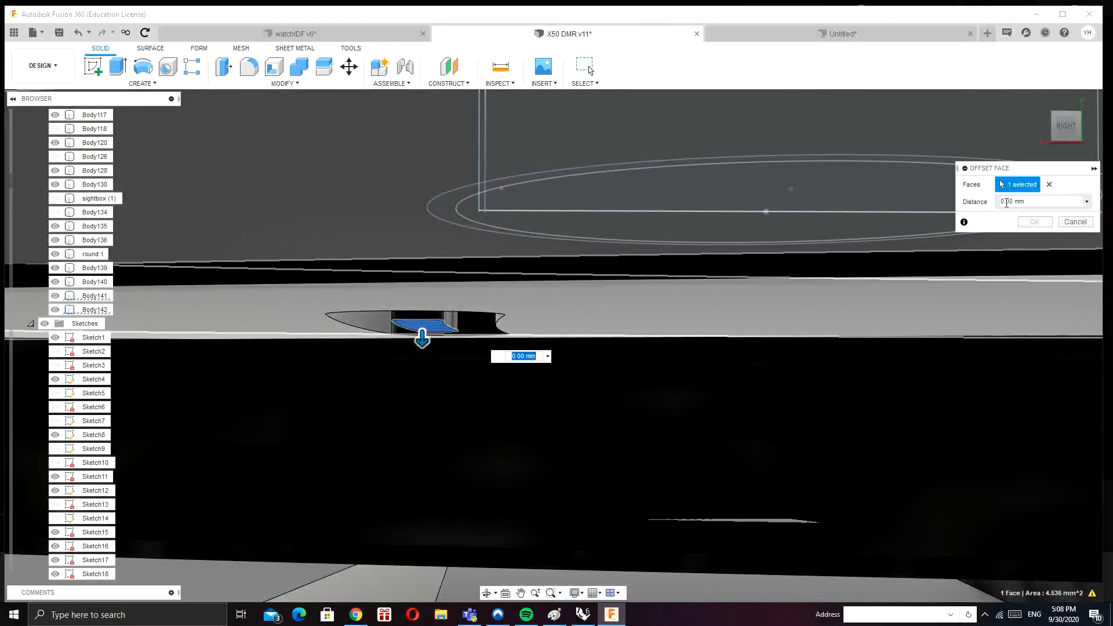
shift+middle_drag(611, 280, 606, 290)
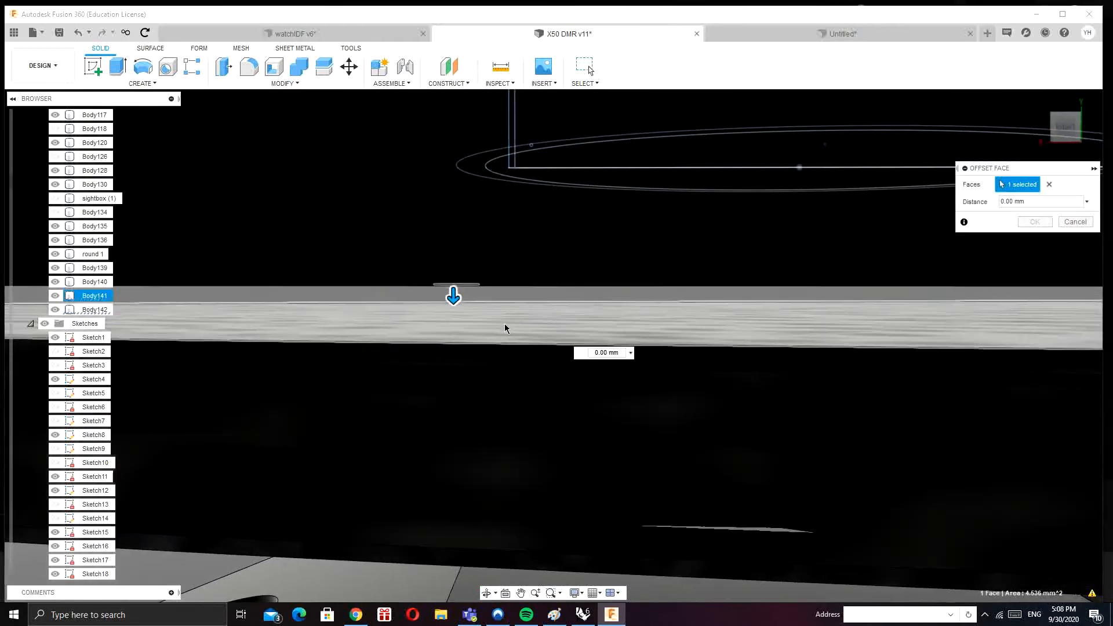
click(506, 328)
key(Escape)
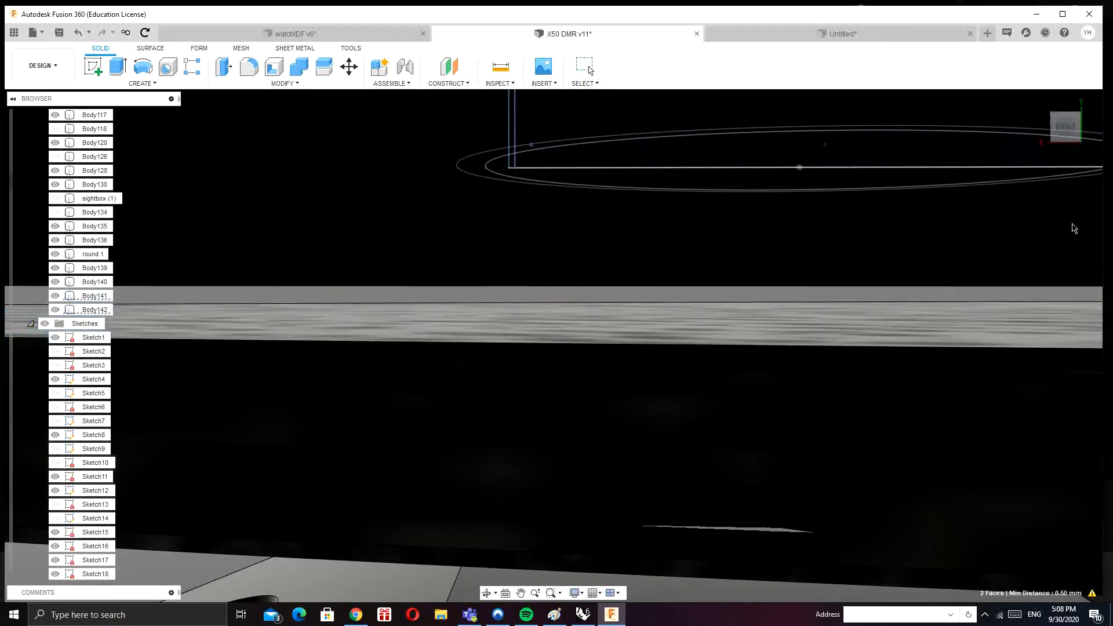
click(225, 68)
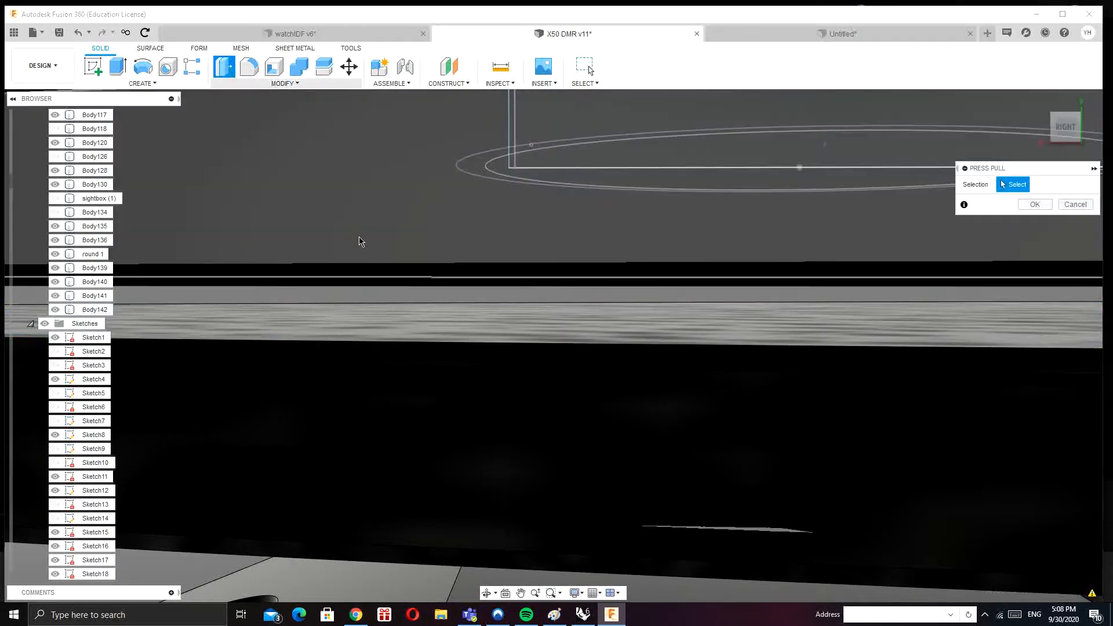
shift+middle_drag(360, 240, 356, 231)
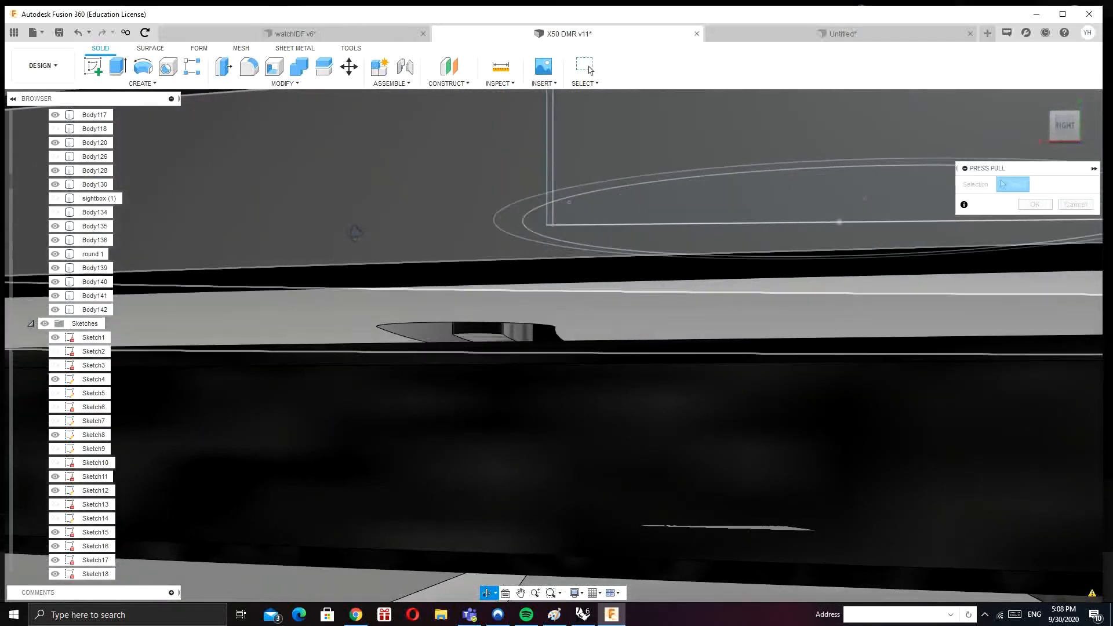
click(482, 342)
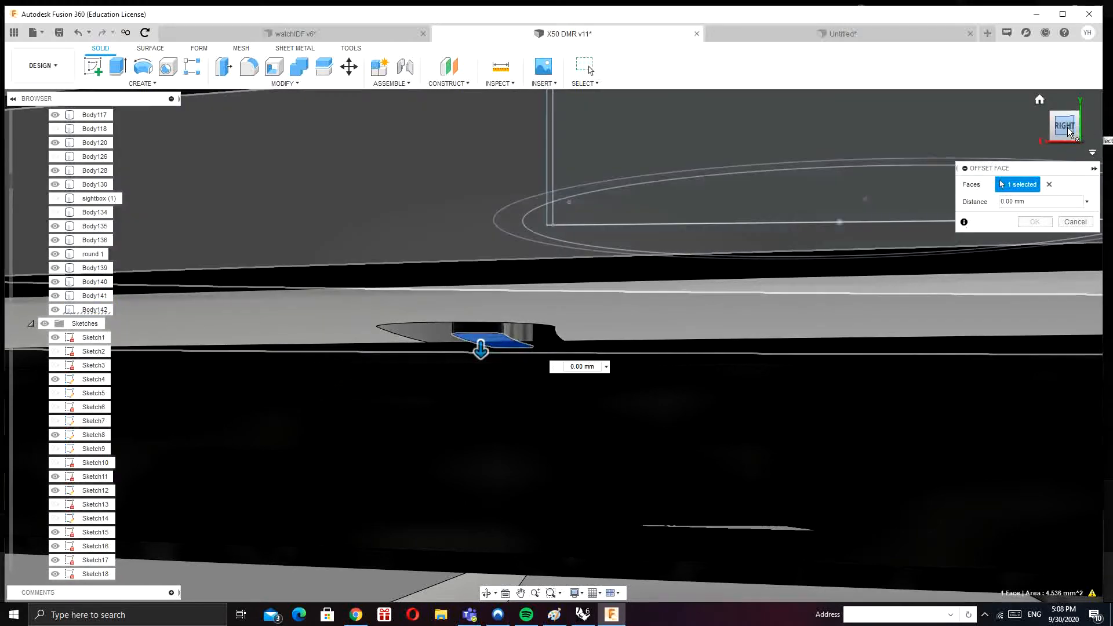
click(1069, 132)
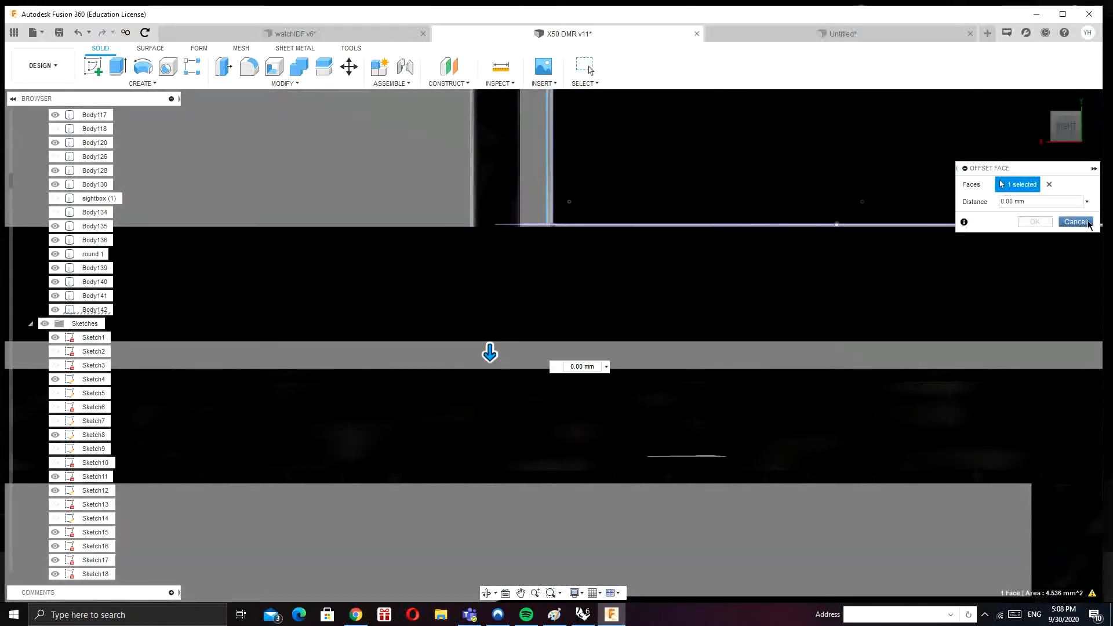
click(1076, 222)
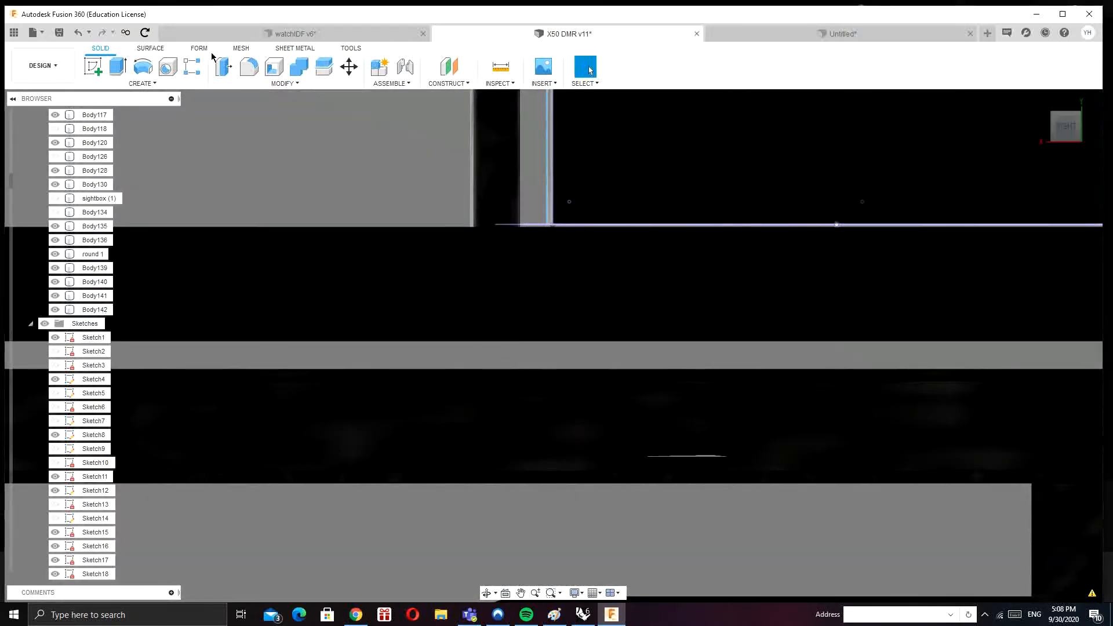
Step: Extrude the bottom face of the mirrored peg to the lower face of the rail's groove, using the Join operation
click(118, 72)
mouse_move(369, 230)
shift+middle_down()
mouse_move(377, 221)
mouse_move(368, 229)
shift+middle_up()
click(538, 364)
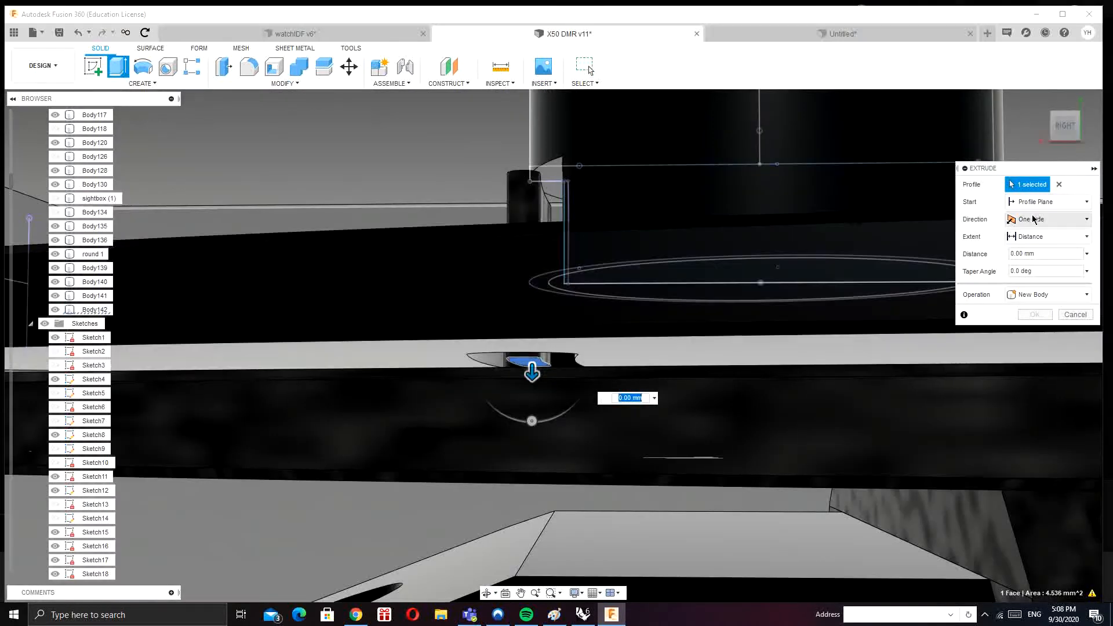
click(1026, 236)
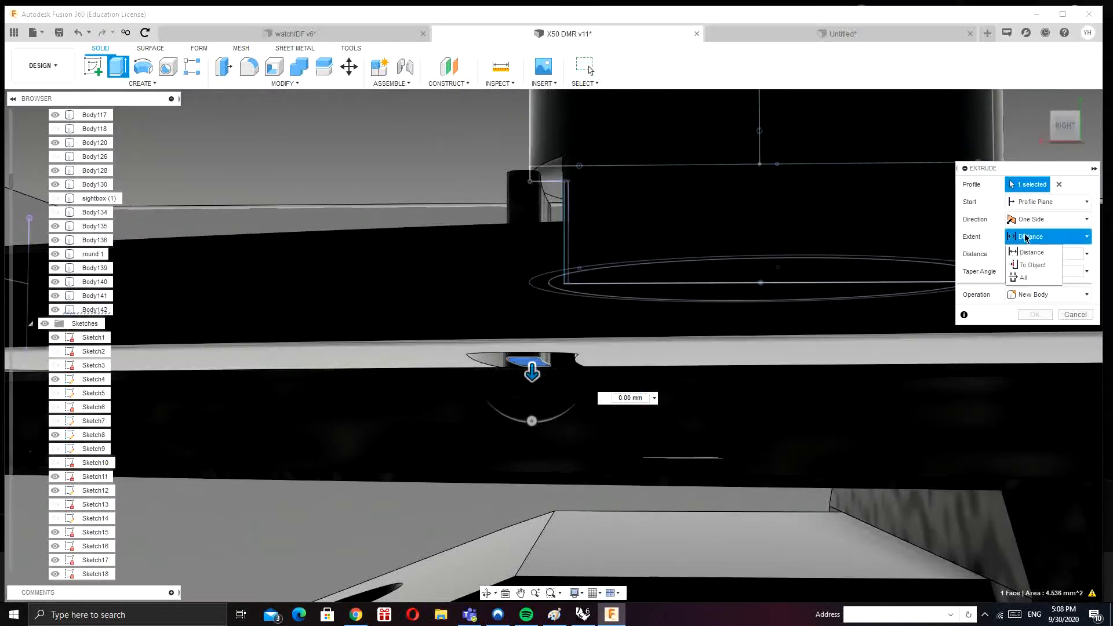
click(1033, 264)
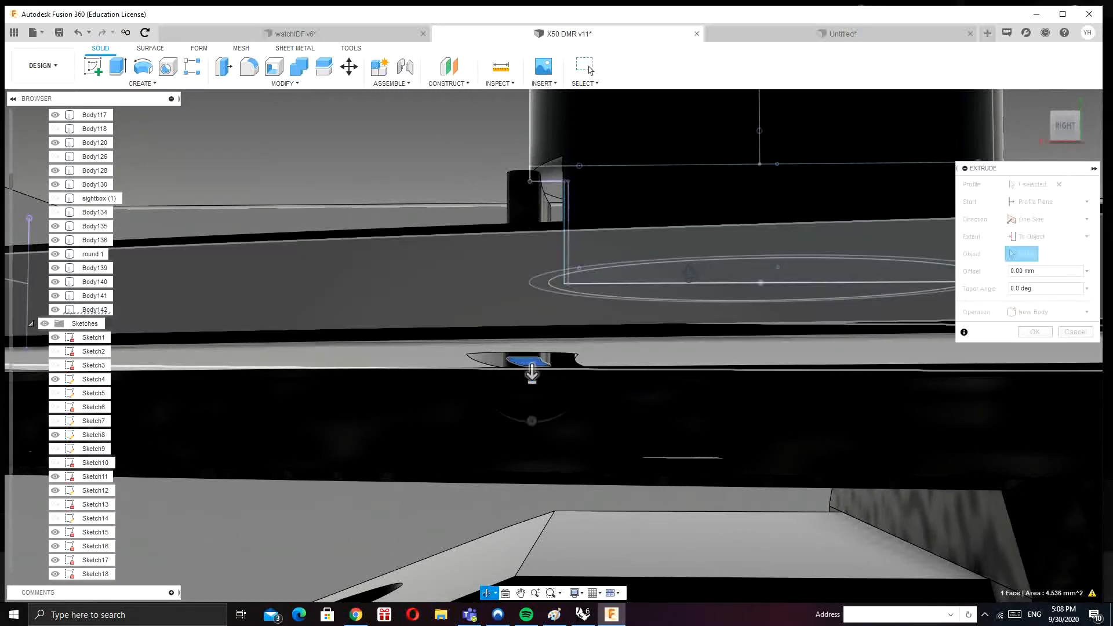
shift+middle_drag(693, 273, 688, 275)
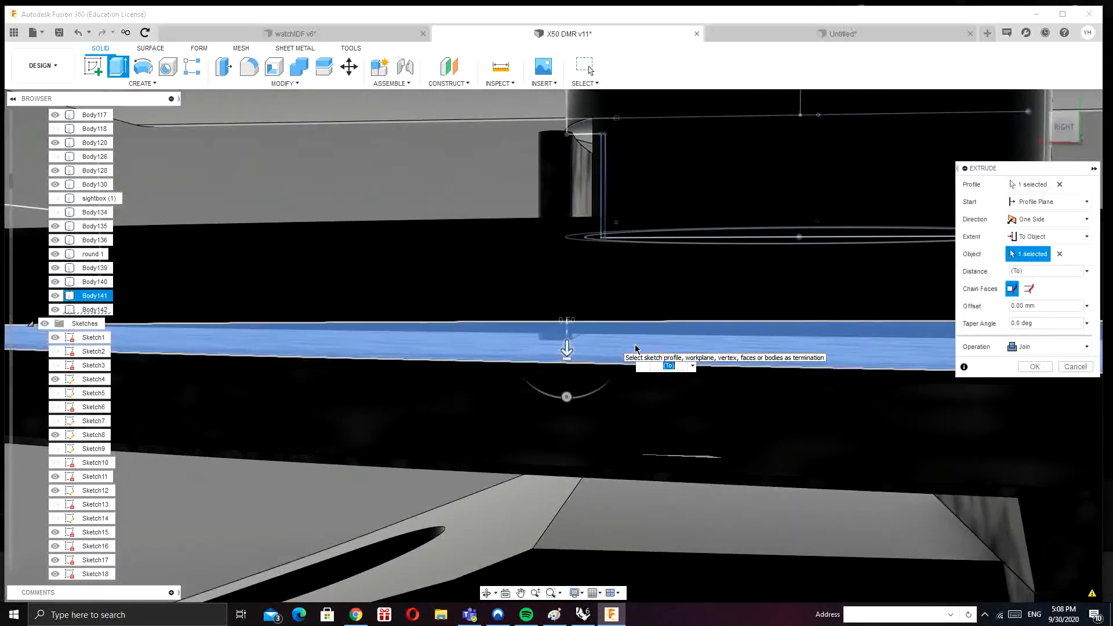
click(623, 353)
key(Return)
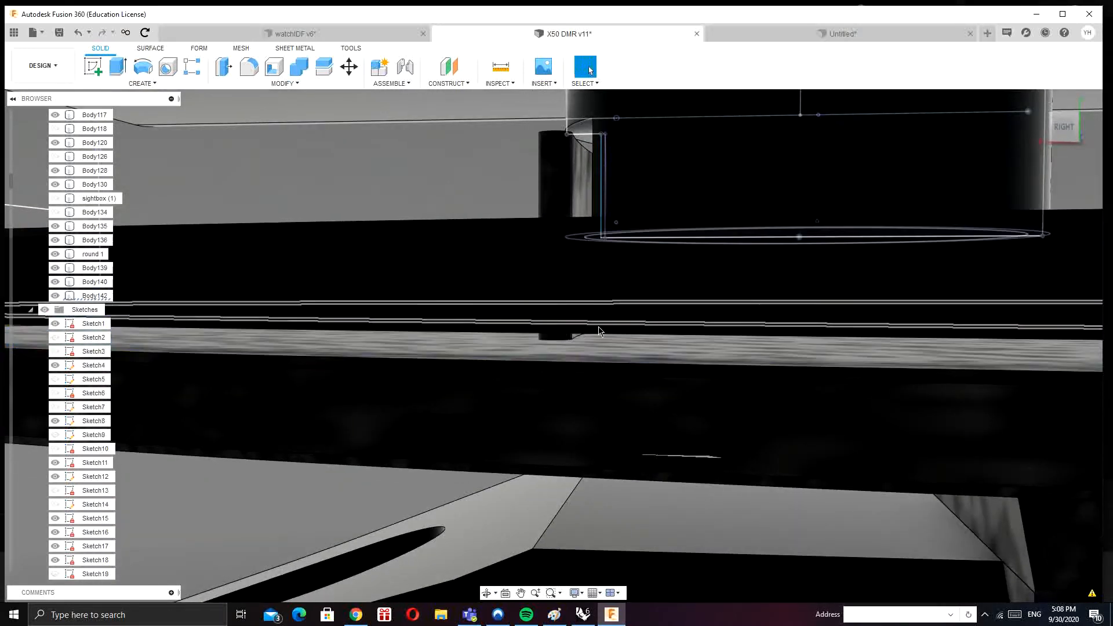
click(94, 297)
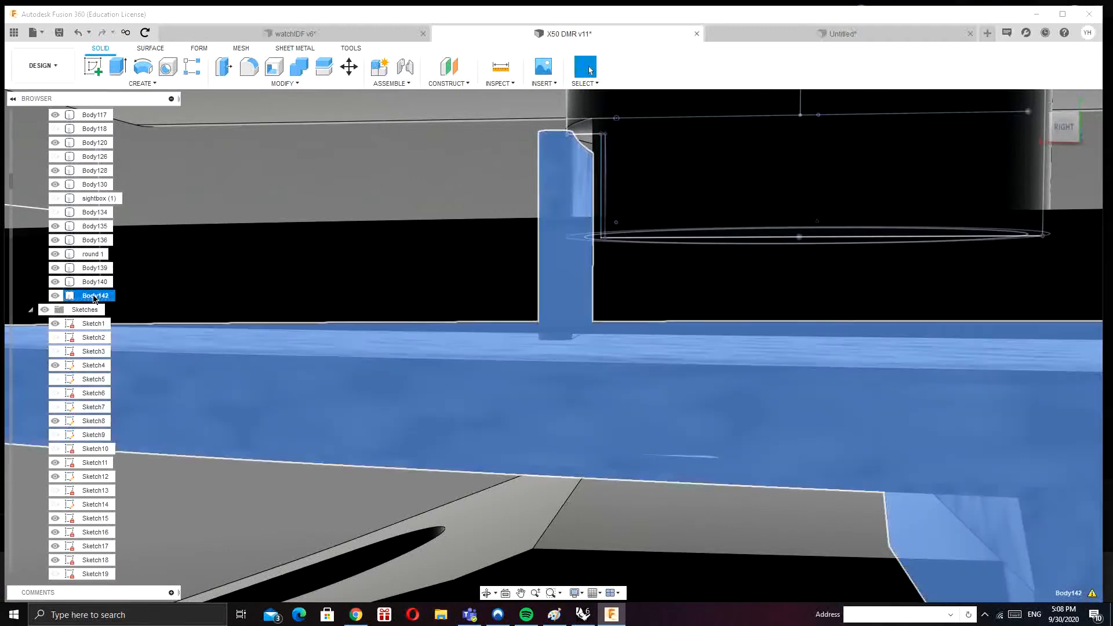
scroll(467, 261, down, 10)
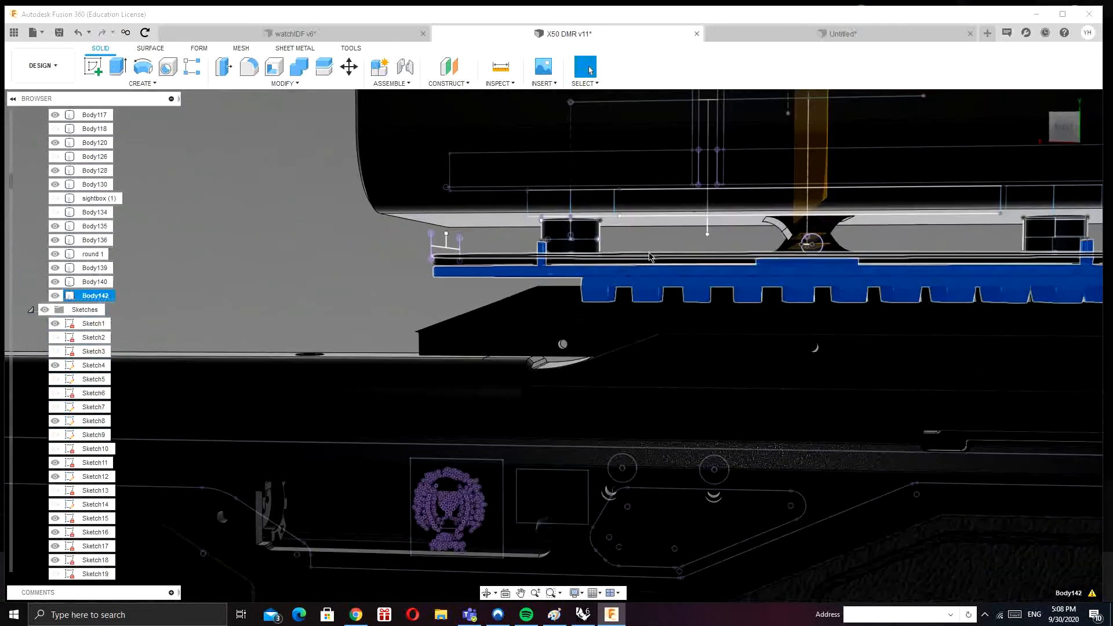
scroll(546, 296, up, 3)
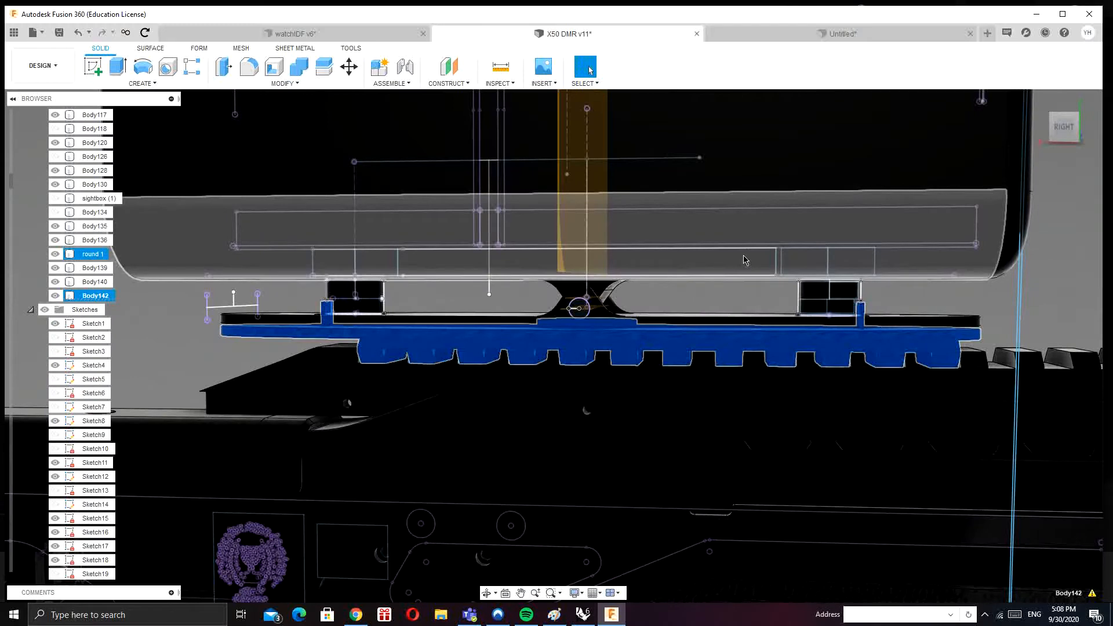
click(1036, 301)
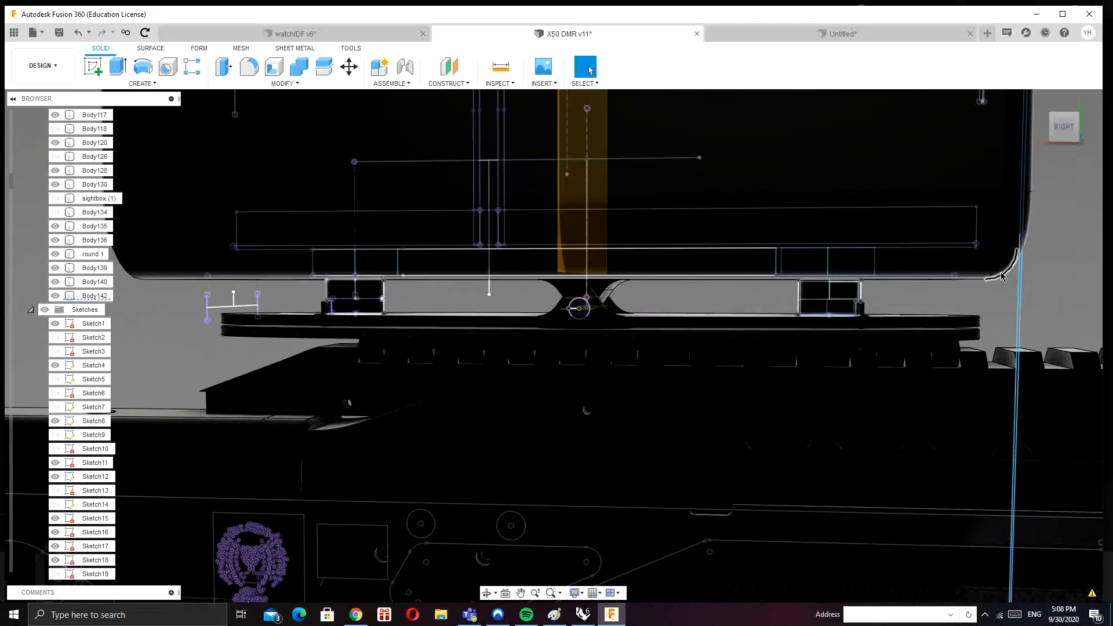
shift+middle_drag(1001, 277, 880, 307)
scroll(910, 312, up, 6)
scroll(851, 311, down, 3)
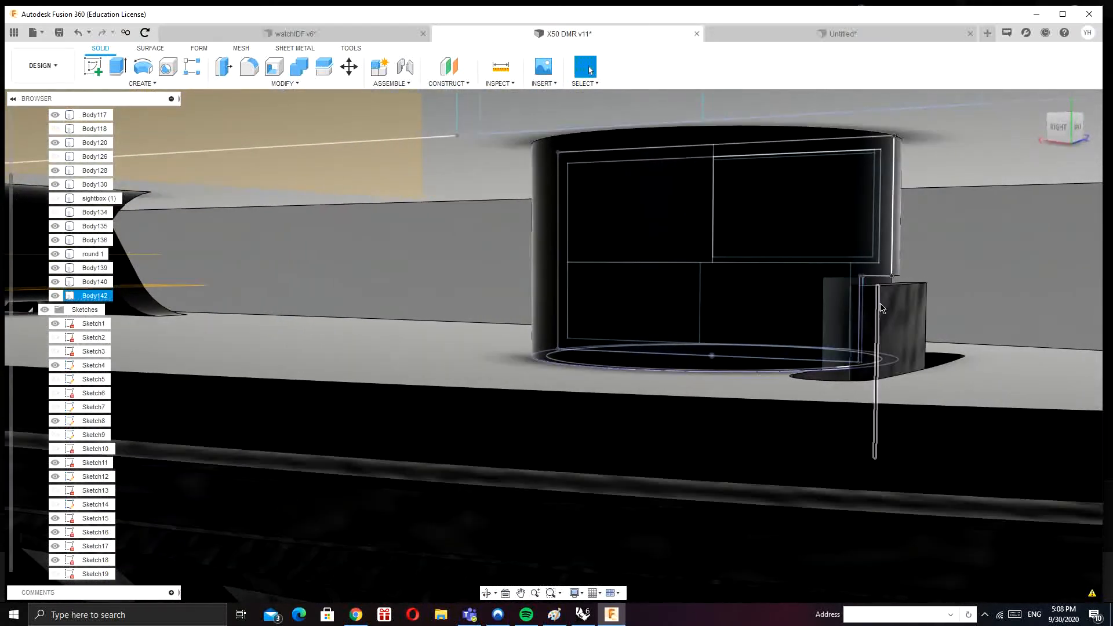
click(275, 66)
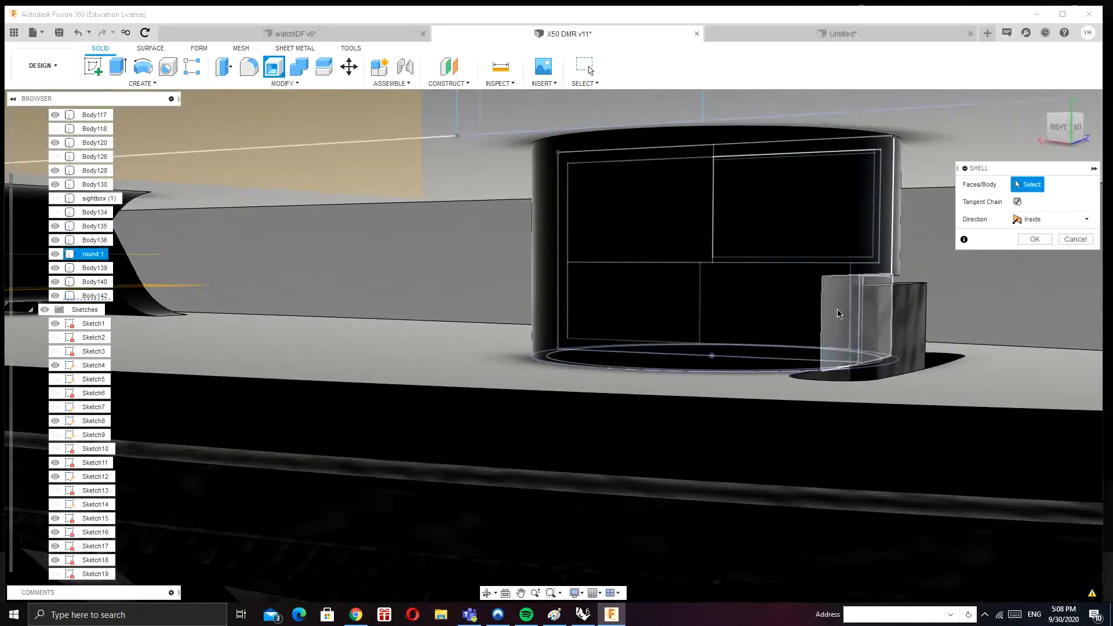
click(837, 314)
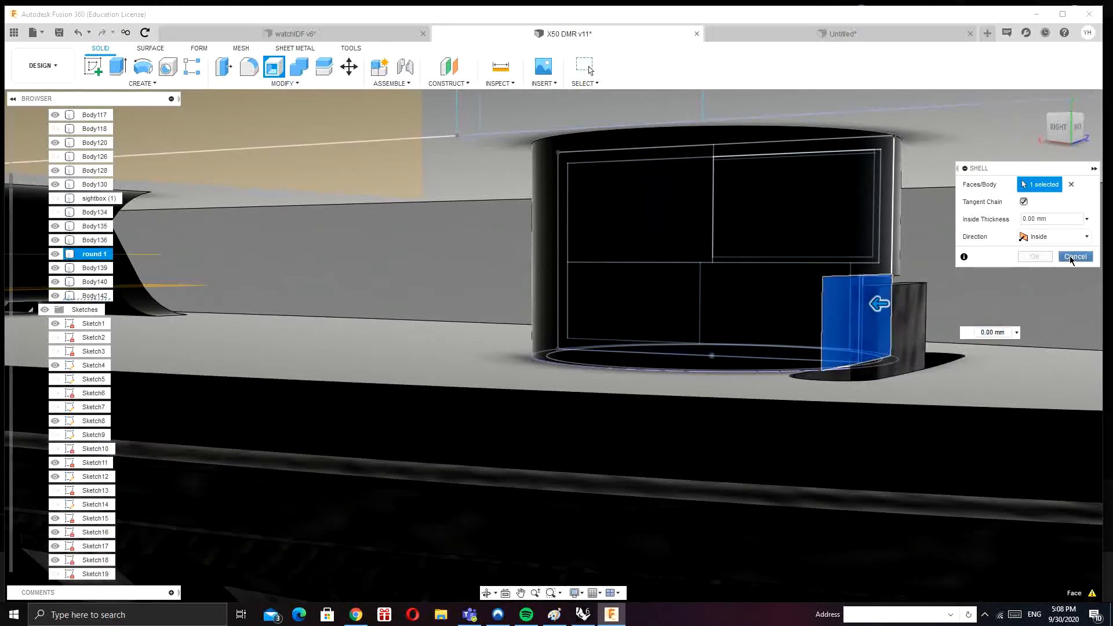
click(1074, 256)
Step: Create an offset construction plane at 0.00 mm from the end face of the sight housing
click(93, 67)
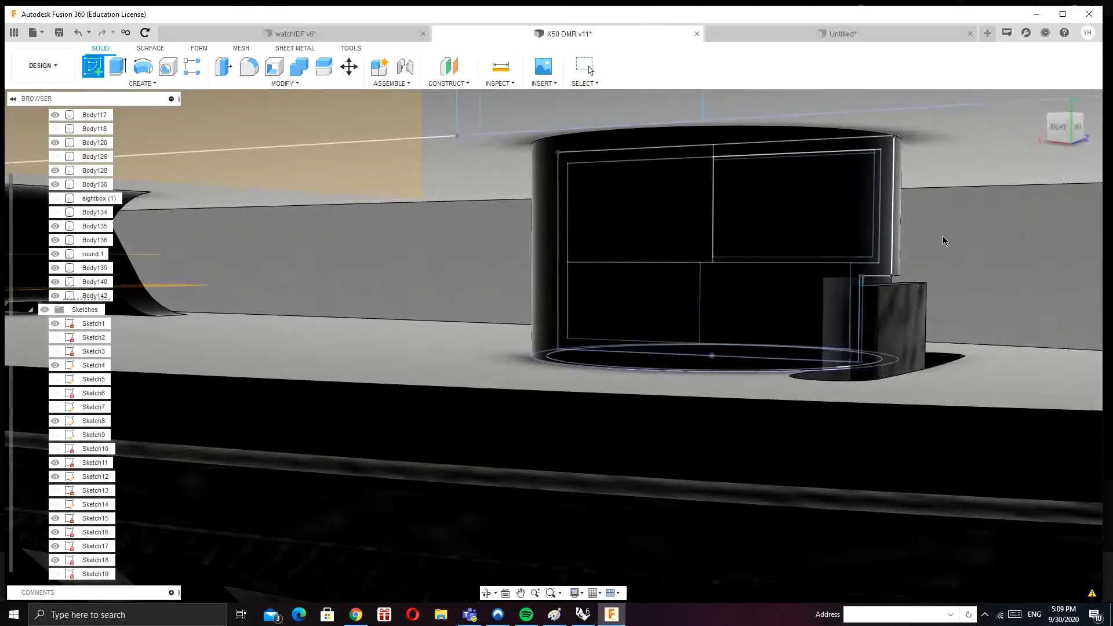
click(458, 69)
scroll(469, 169, down, 5)
middle_drag(469, 178, 582, 216)
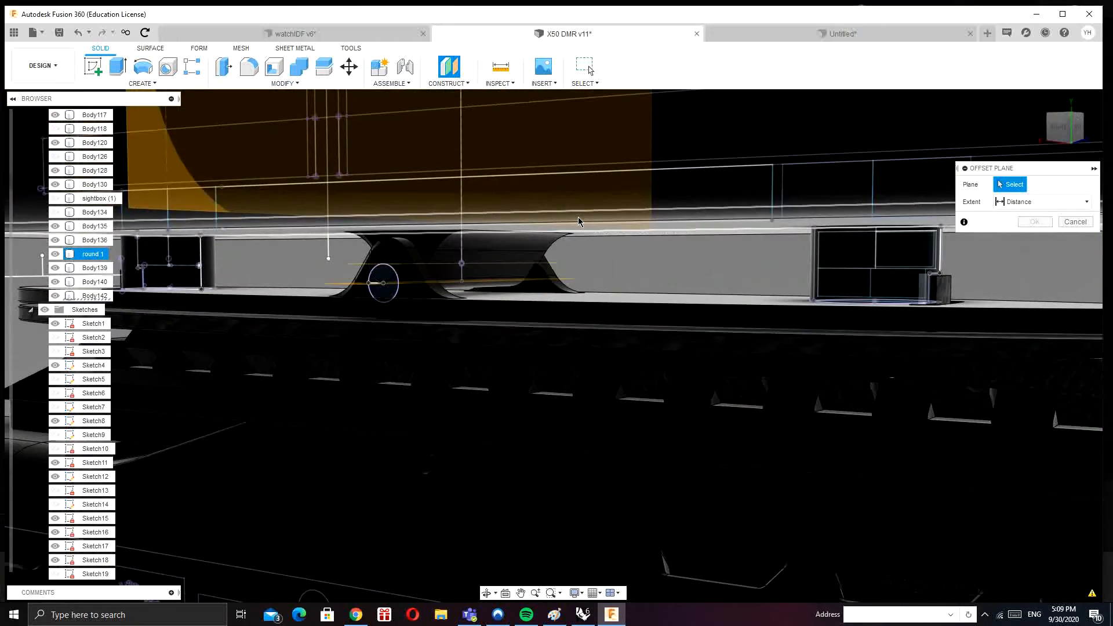
scroll(579, 221, down, 8)
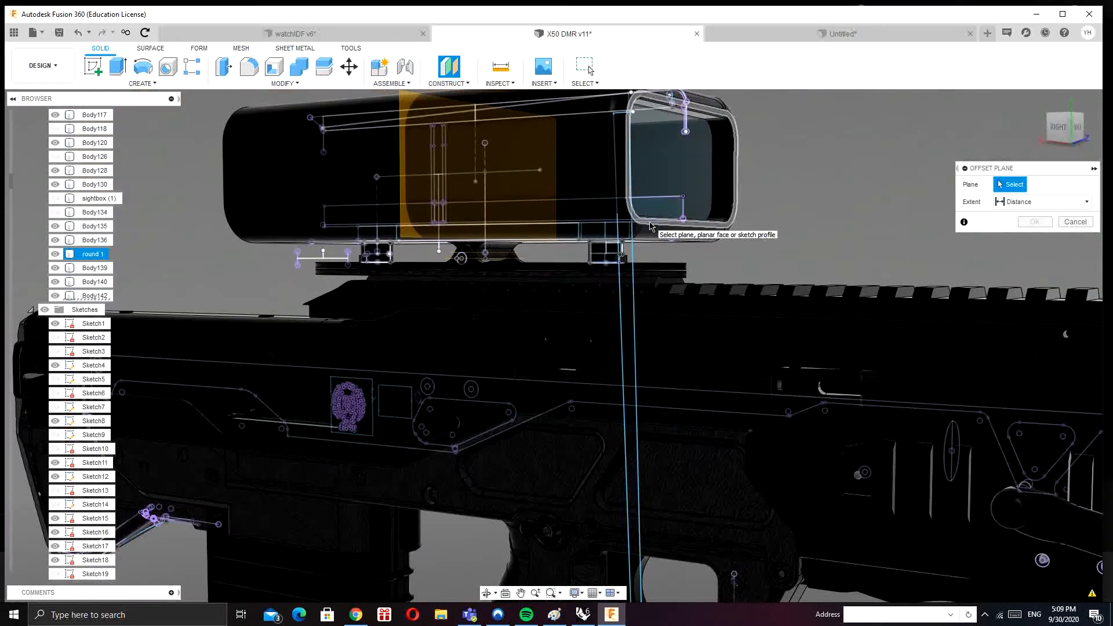
click(650, 226)
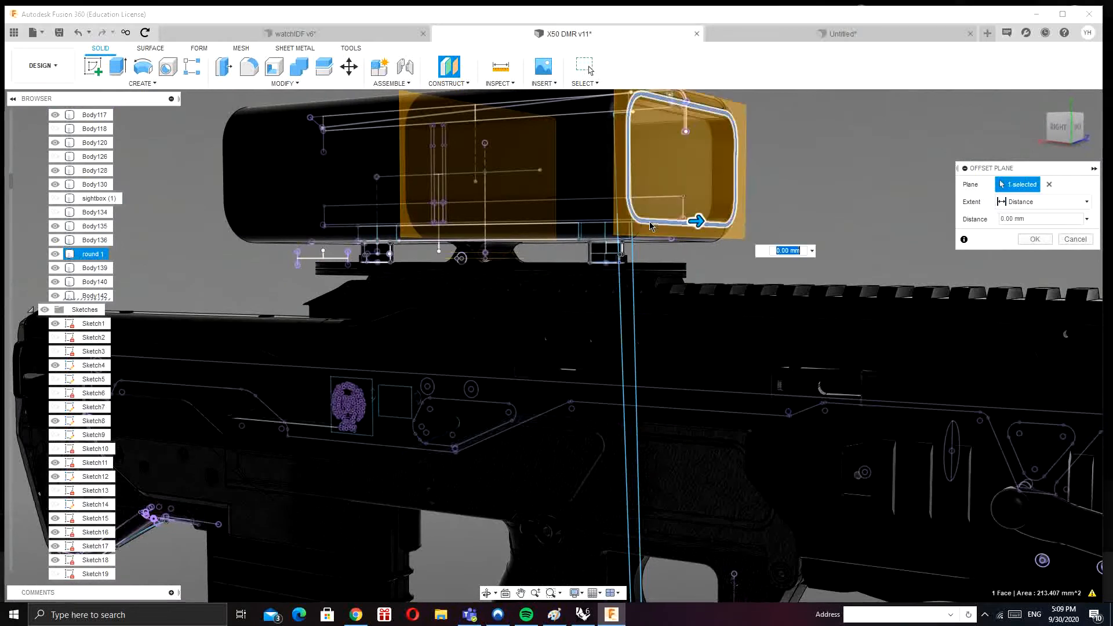
click(1034, 239)
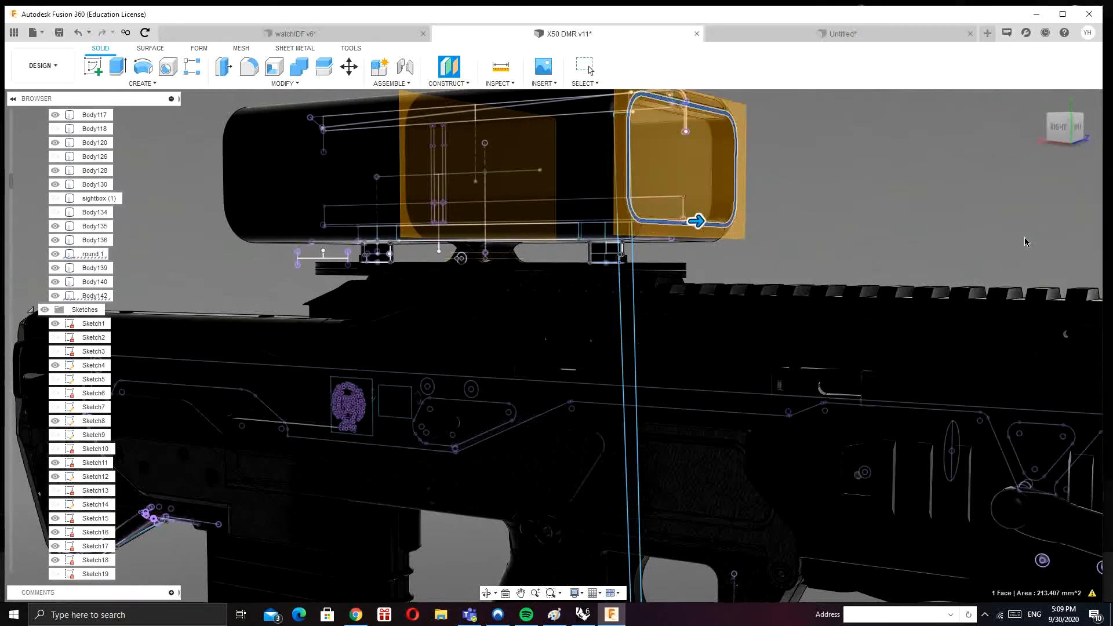
Step: Create a sketch on the sight housing's end plane and project the top and two side edges of the peg's rectangular cutout face
click(93, 66)
click(745, 229)
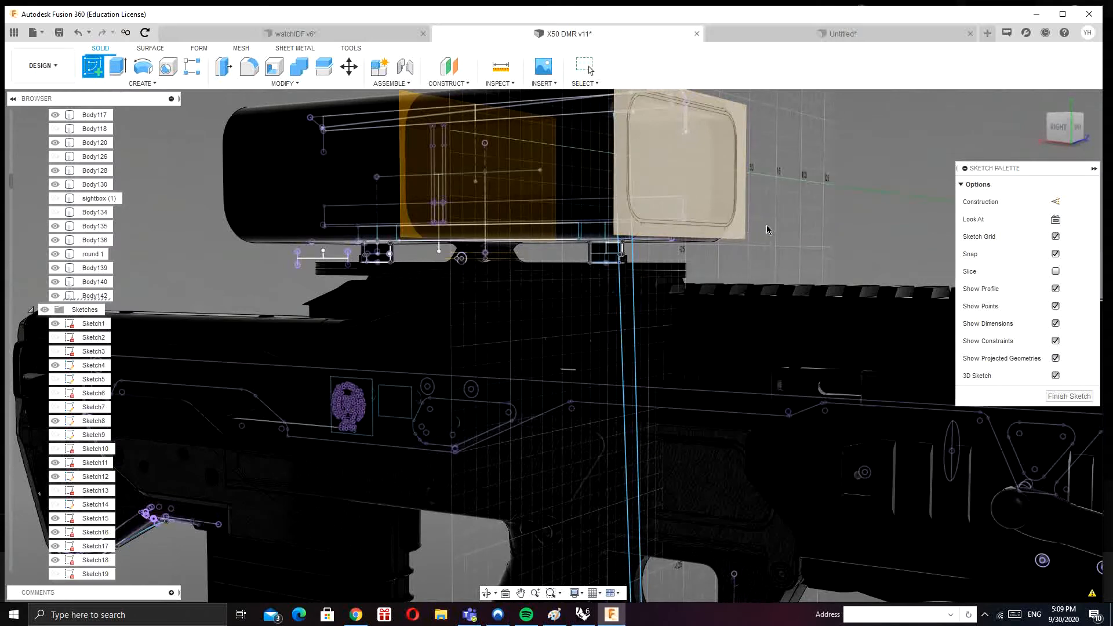
click(1076, 132)
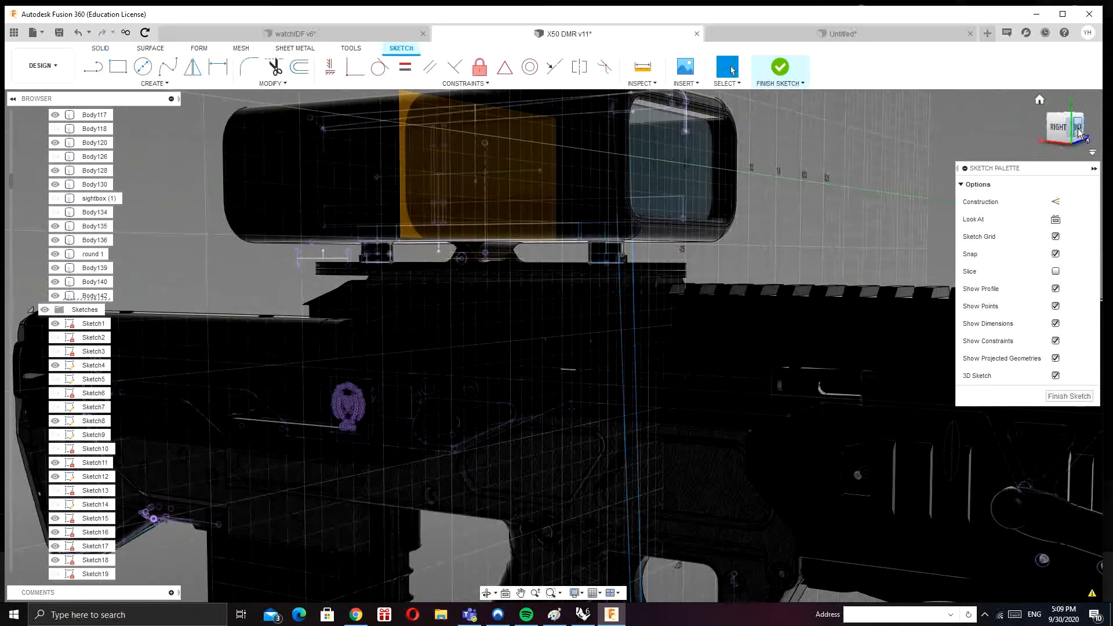
scroll(596, 241, up, 10)
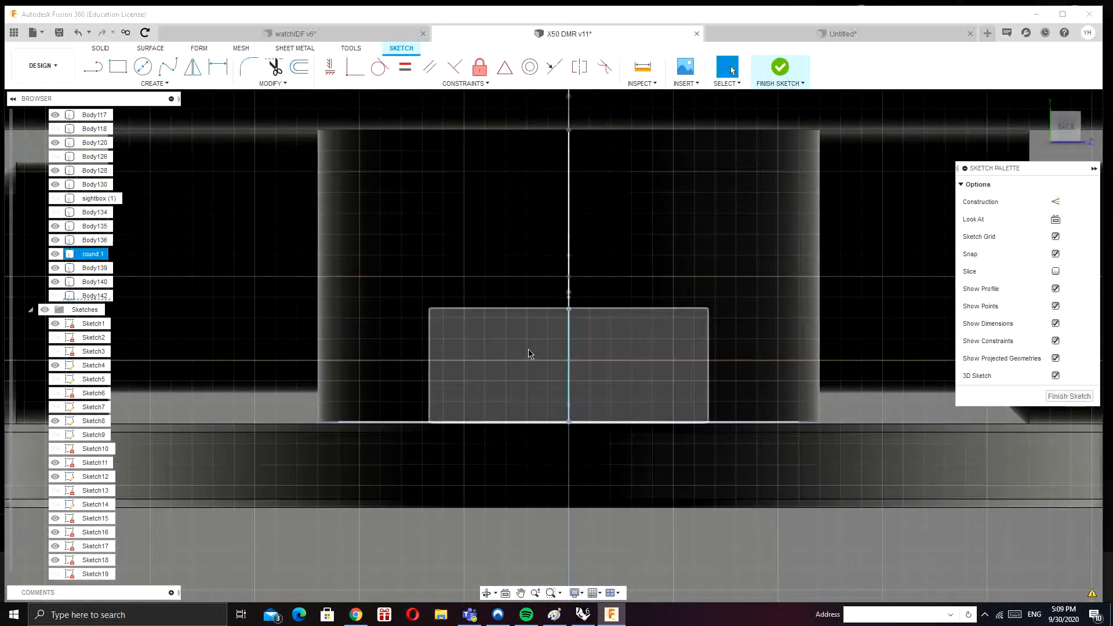
key(p)
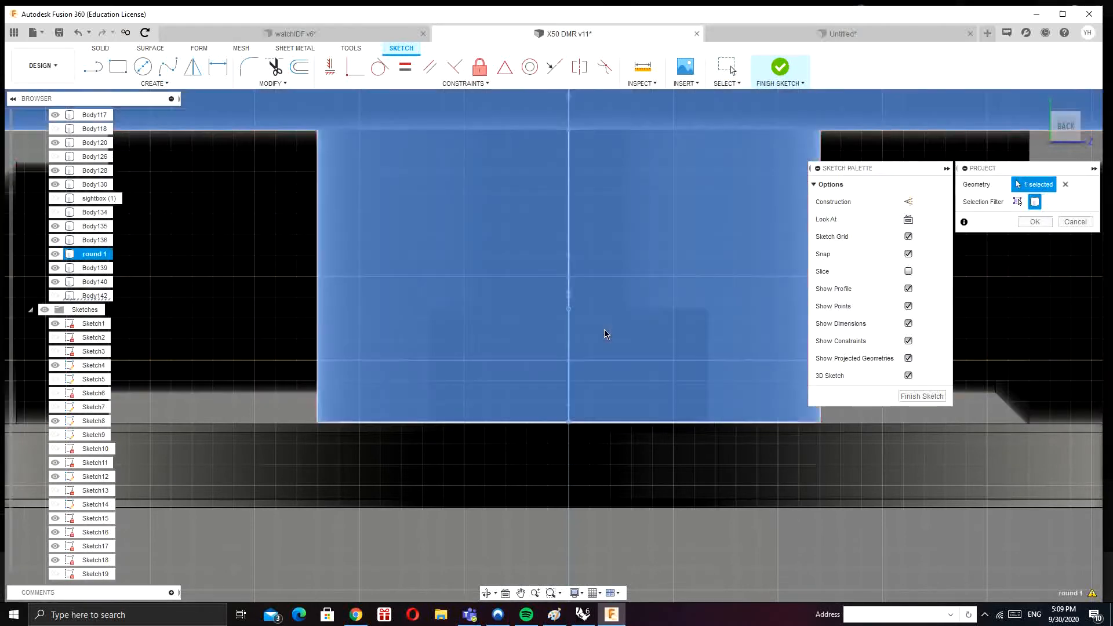
click(1018, 202)
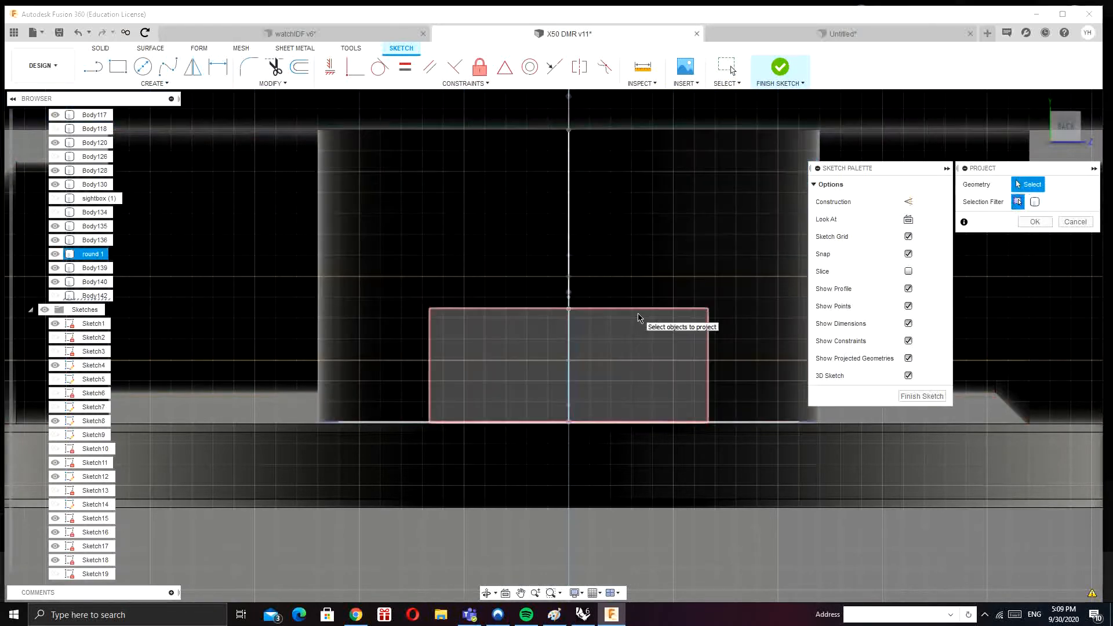
click(638, 308)
click(431, 356)
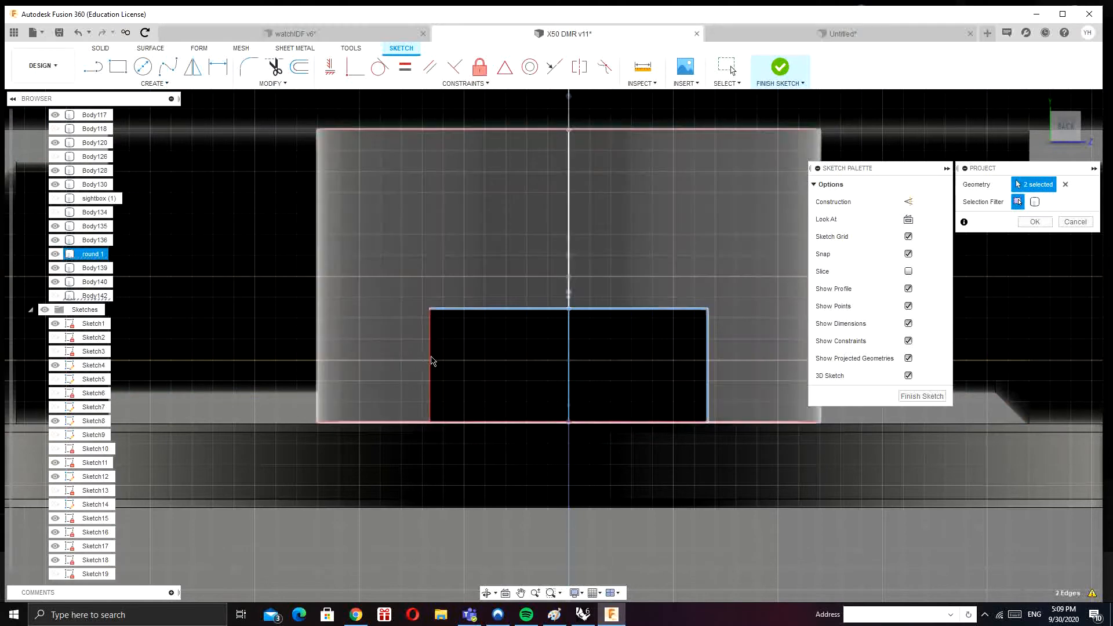
click(1034, 222)
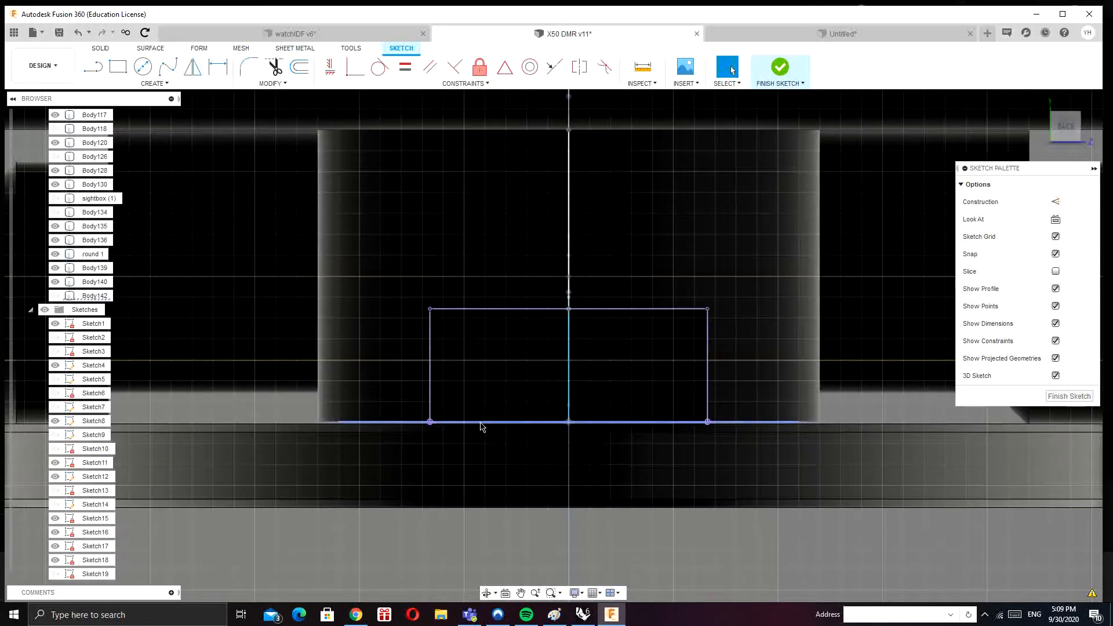
click(780, 66)
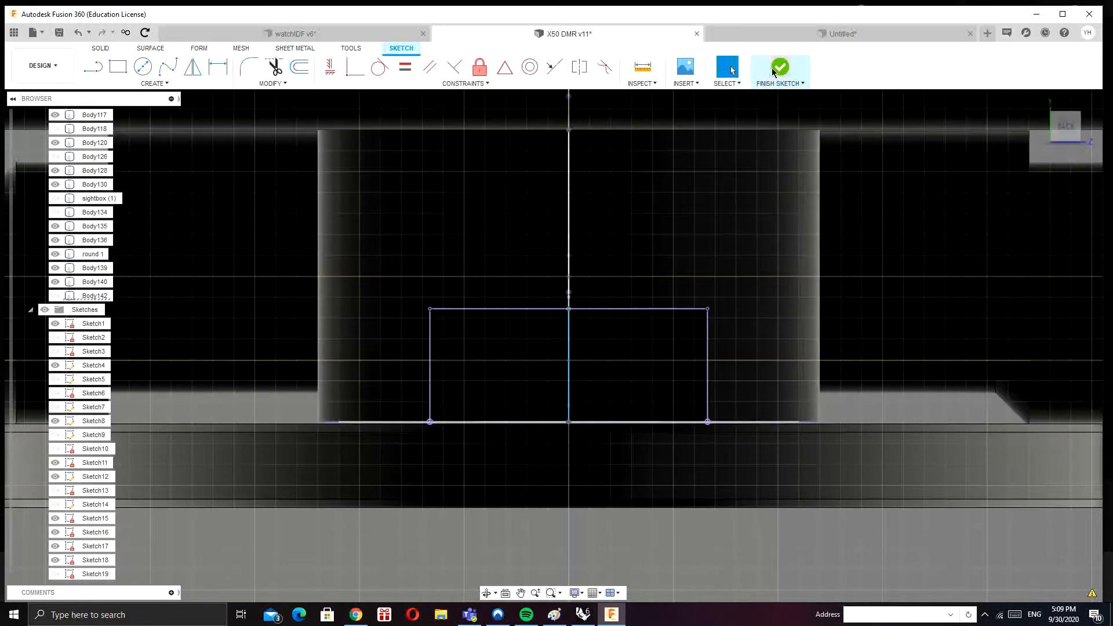
Step: Try to offset the peg's rectangular cutout face to a distance of 51.00 mm
click(118, 67)
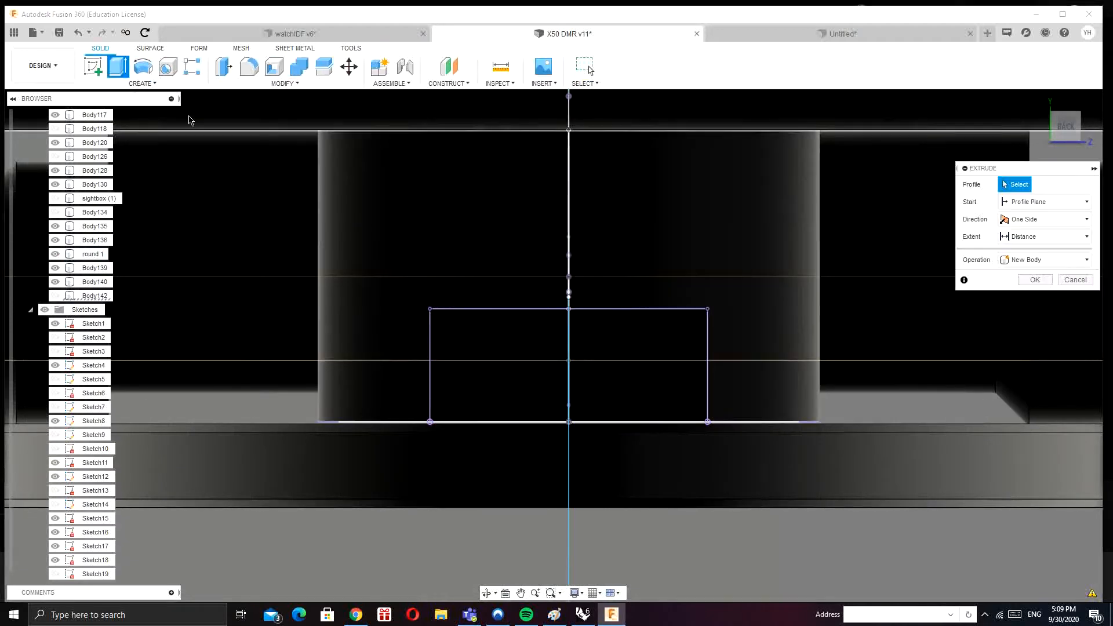
click(1061, 278)
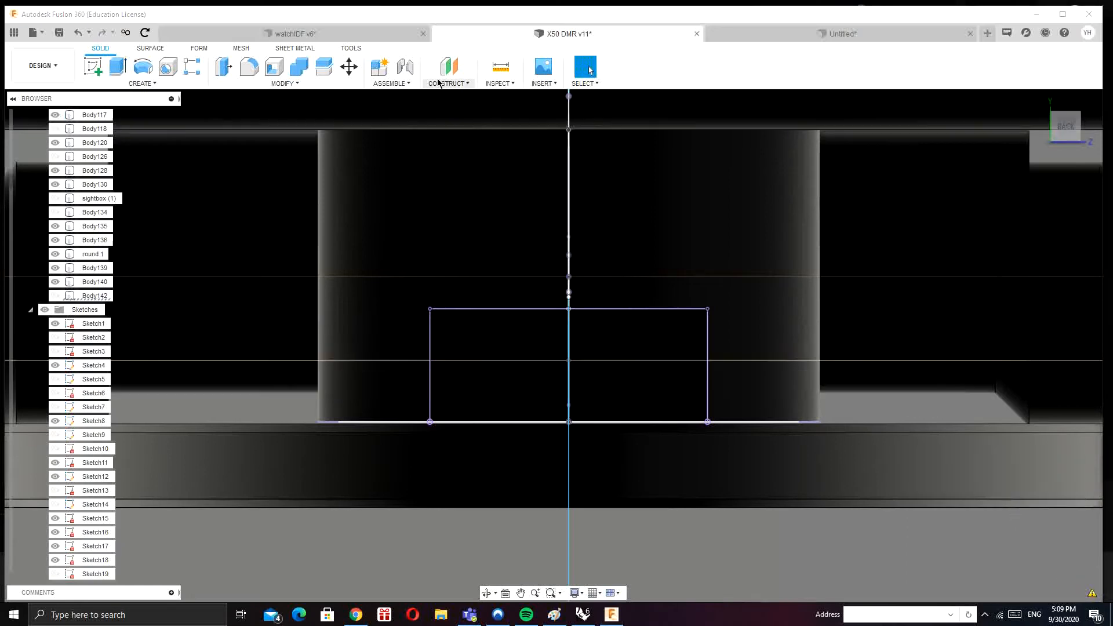
click(226, 68)
click(485, 343)
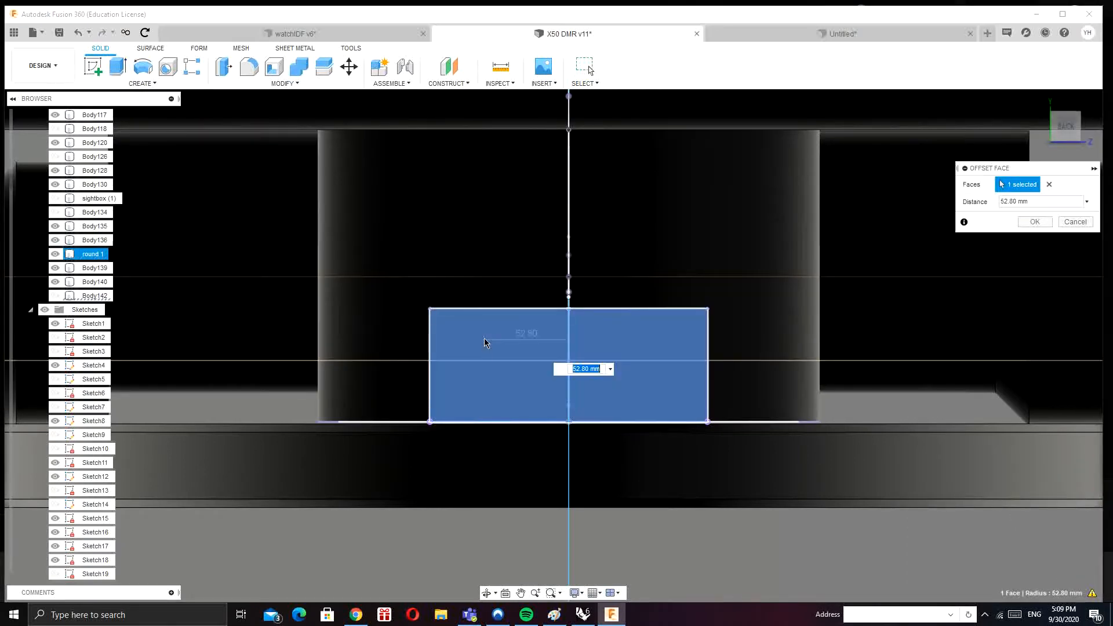
shift+middle_drag(502, 338, 551, 319)
scroll(526, 332, down, 6)
drag(515, 325, 497, 324)
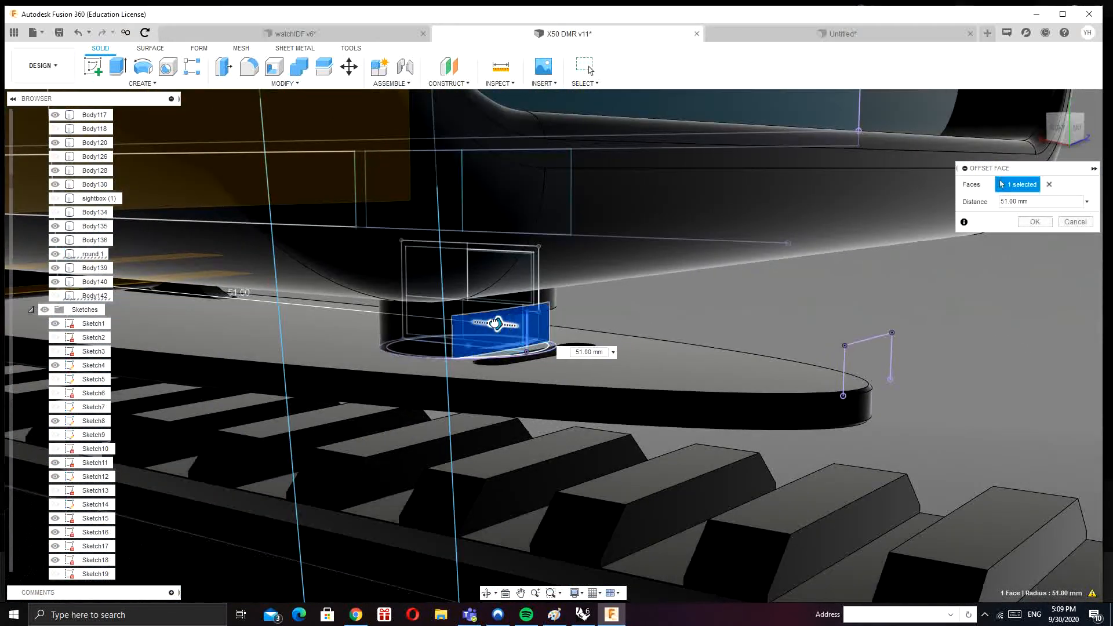
key(Return)
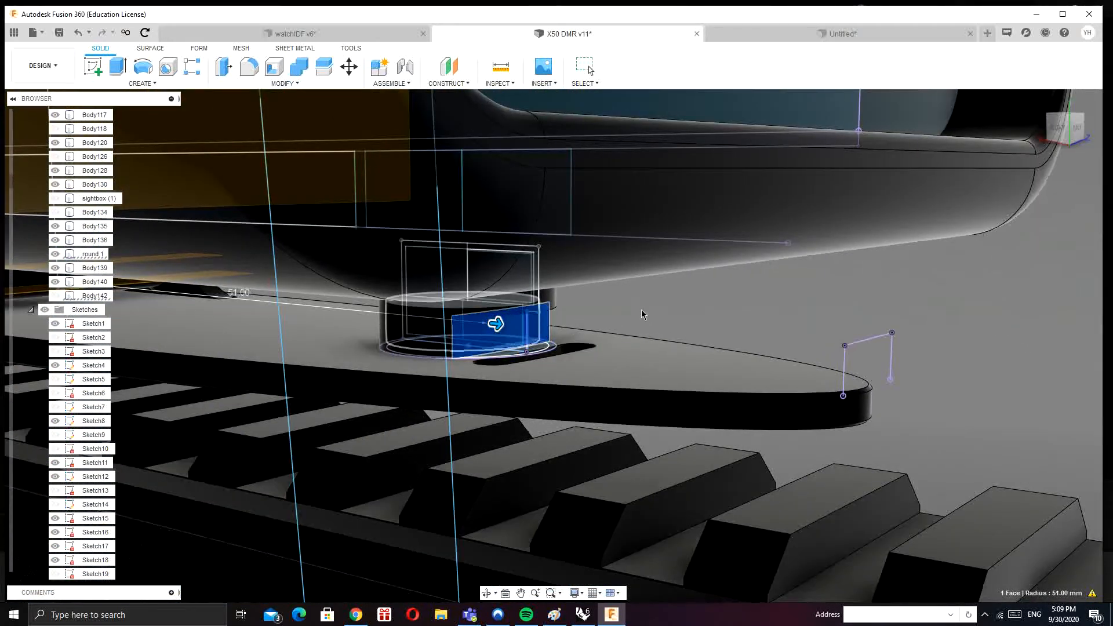
key(Escape)
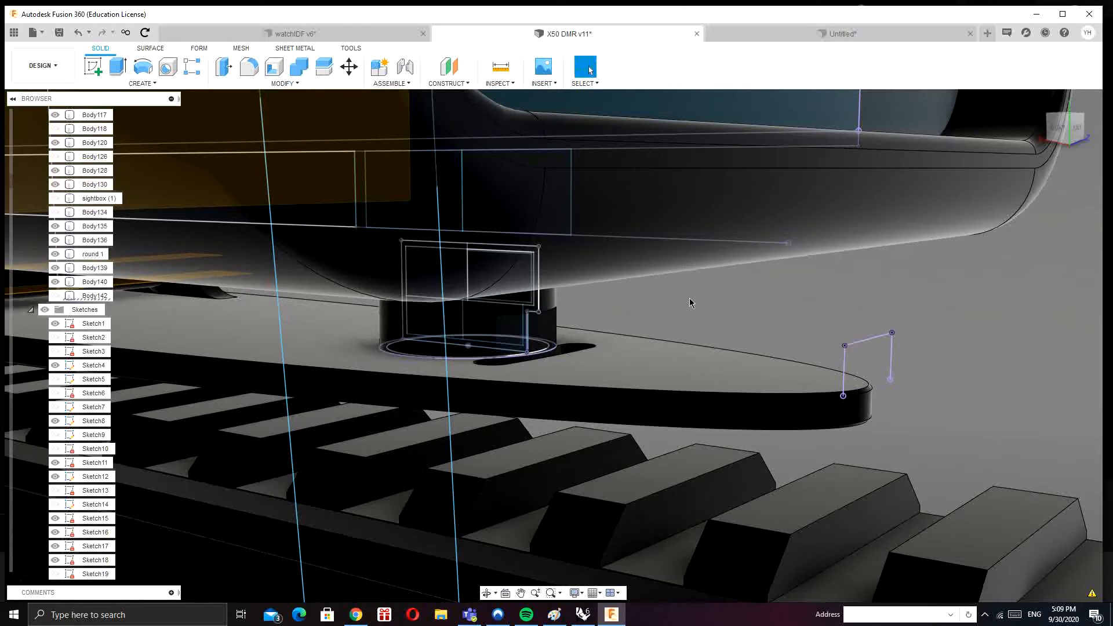
Step: Reopen the sketch containing the projected peg cutout outline for editing
scroll(528, 338, up, 5)
click(517, 326)
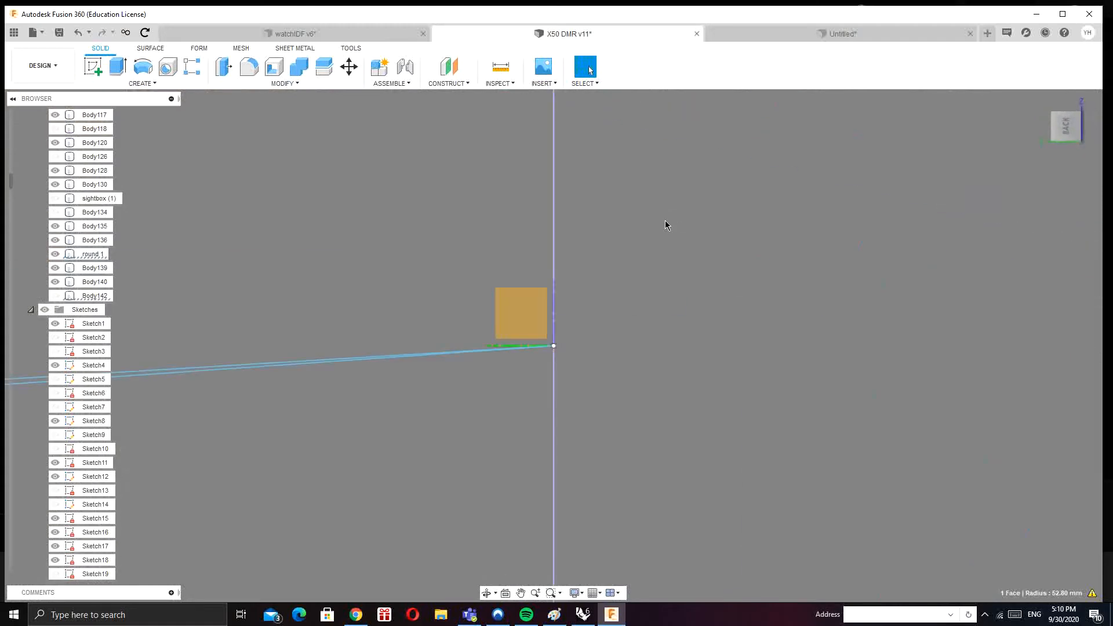
scroll(666, 221, down, 12)
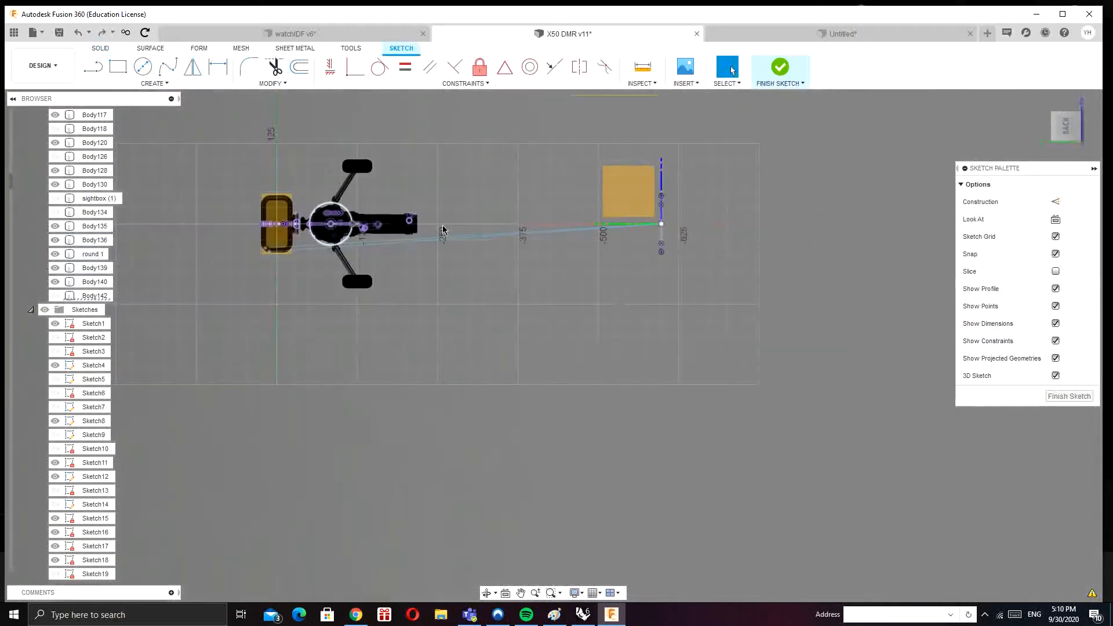
scroll(255, 235, up, 15)
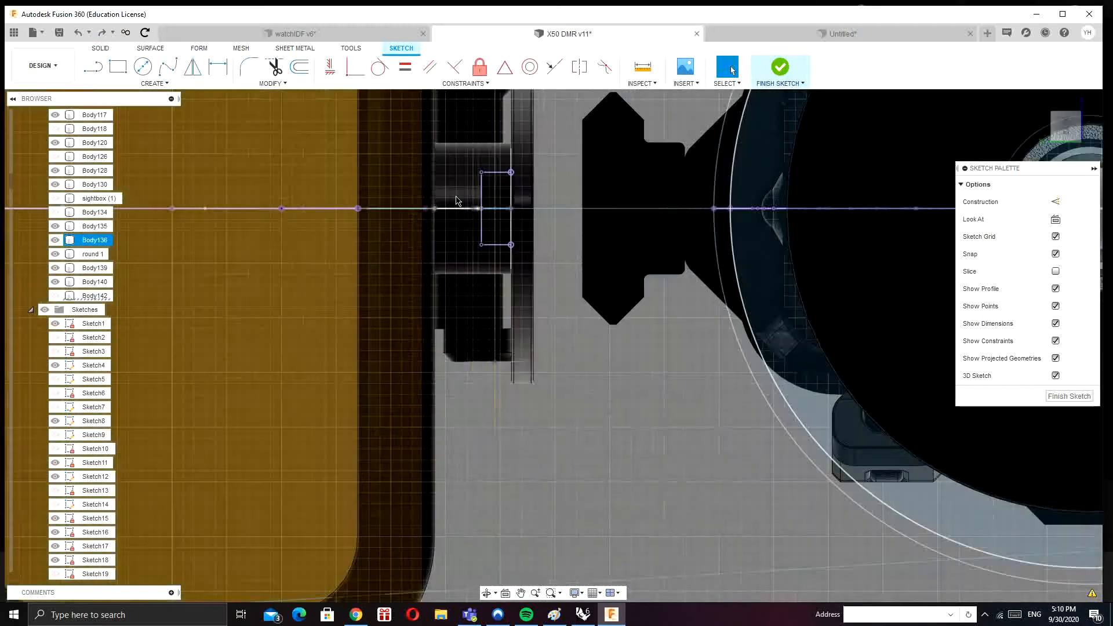
scroll(506, 206, up, 3)
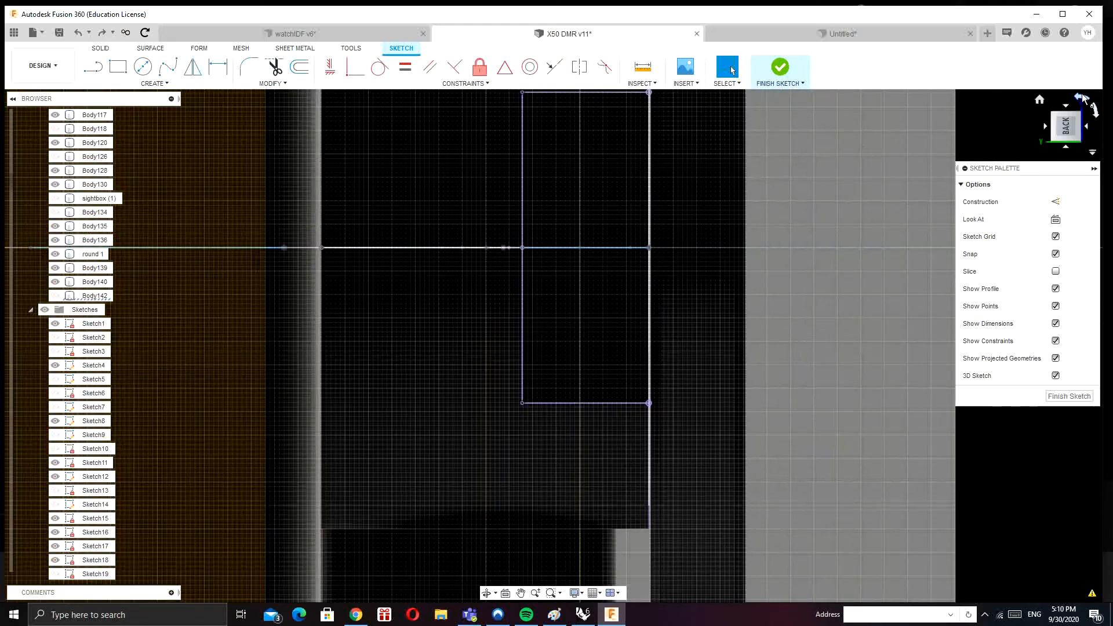
click(1082, 97)
click(1082, 98)
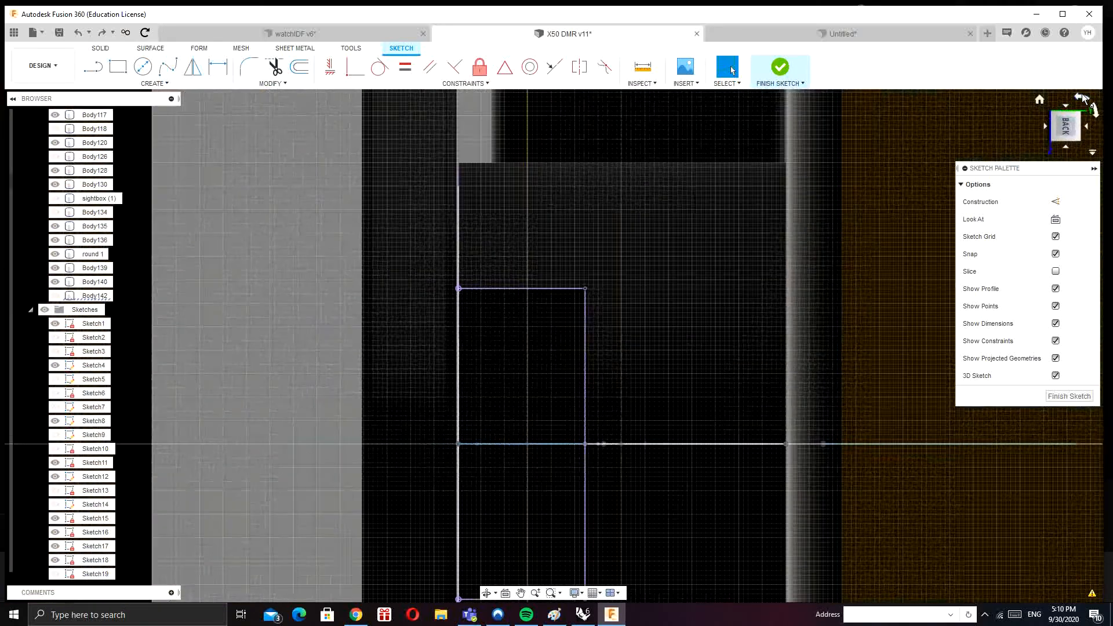
click(1083, 98)
middle_drag(666, 232, 477, 231)
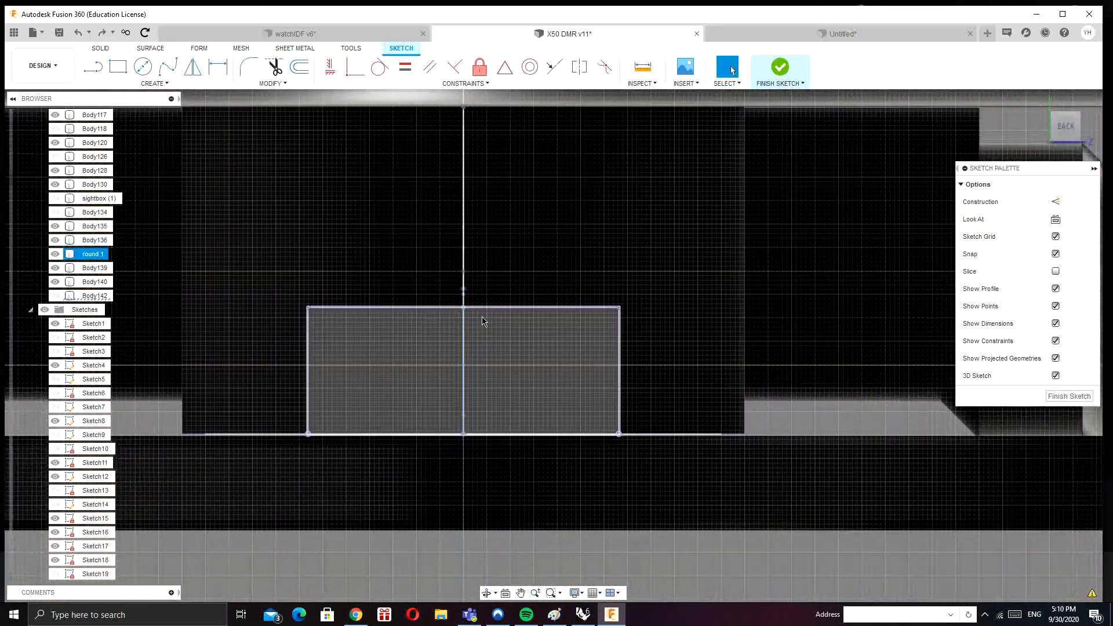
click(299, 67)
click(357, 308)
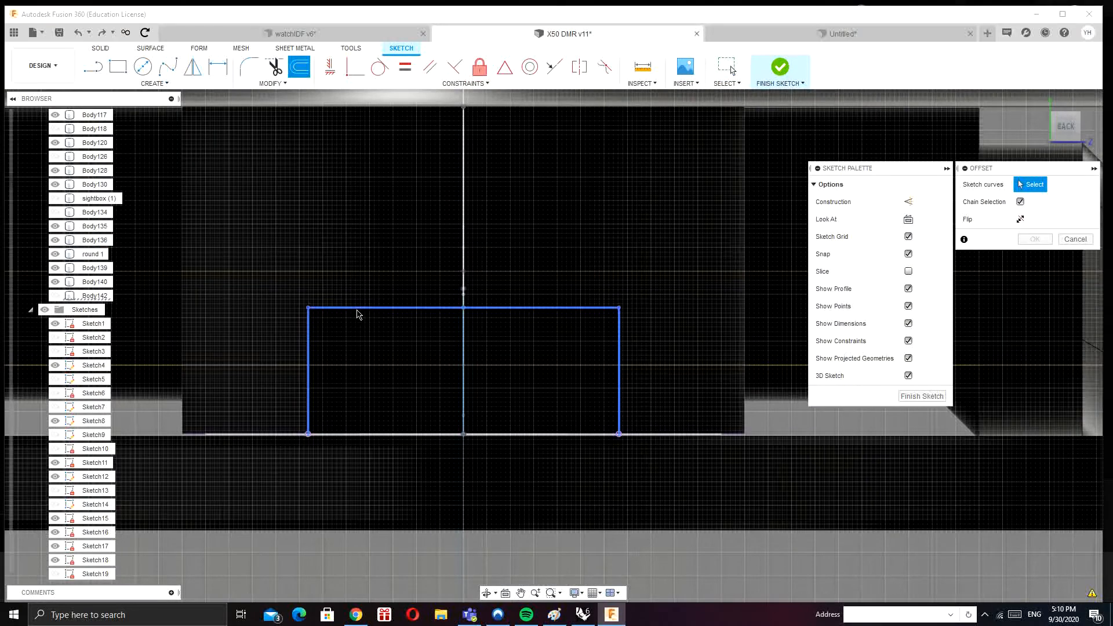
drag(354, 261, 786, 316)
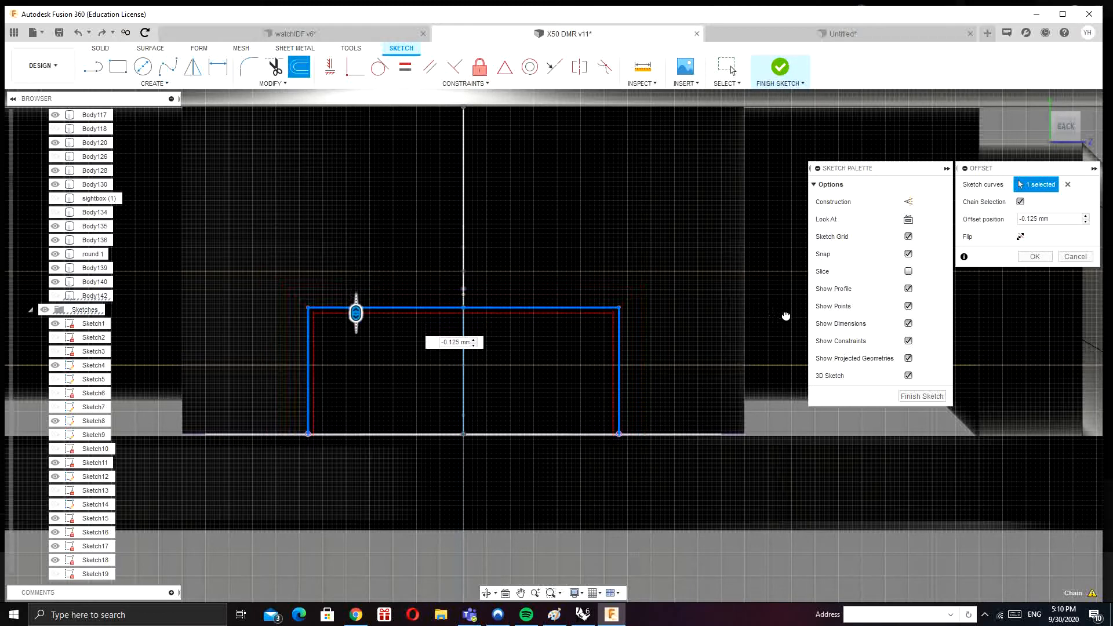
click(1074, 257)
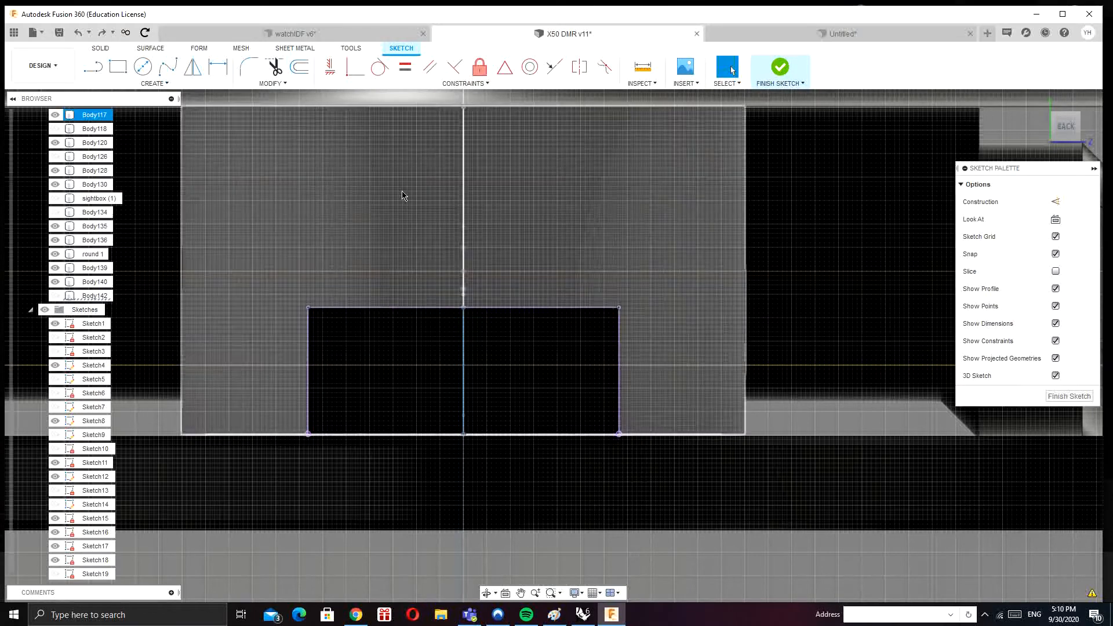
Step: Close the projected cutout outline with a line between its two lower endpoints and finish the sketch
key(l)
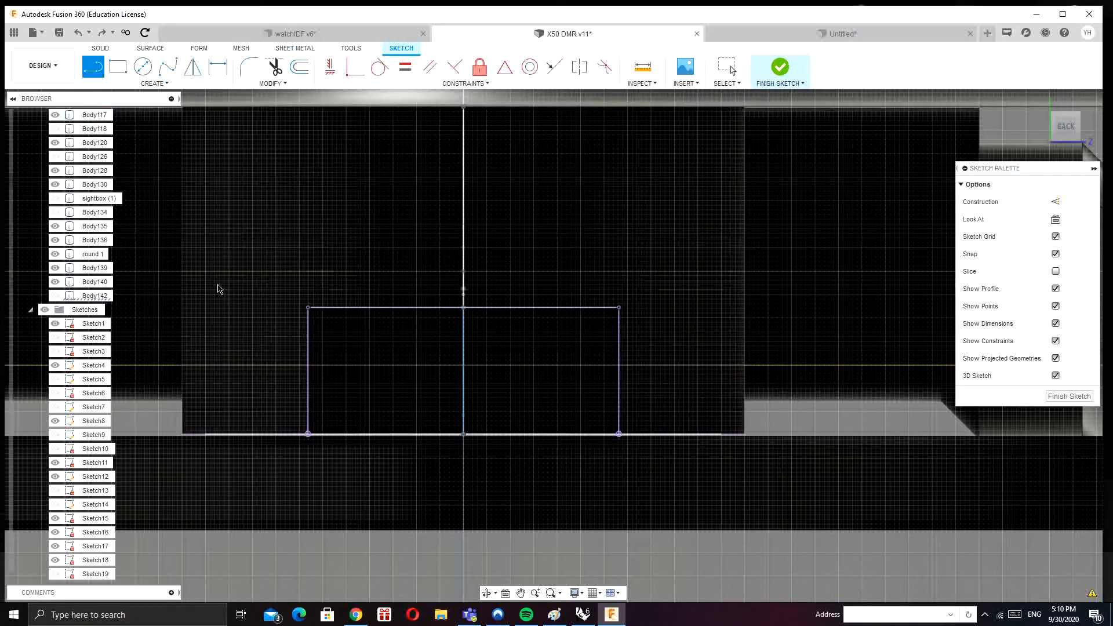
click(308, 434)
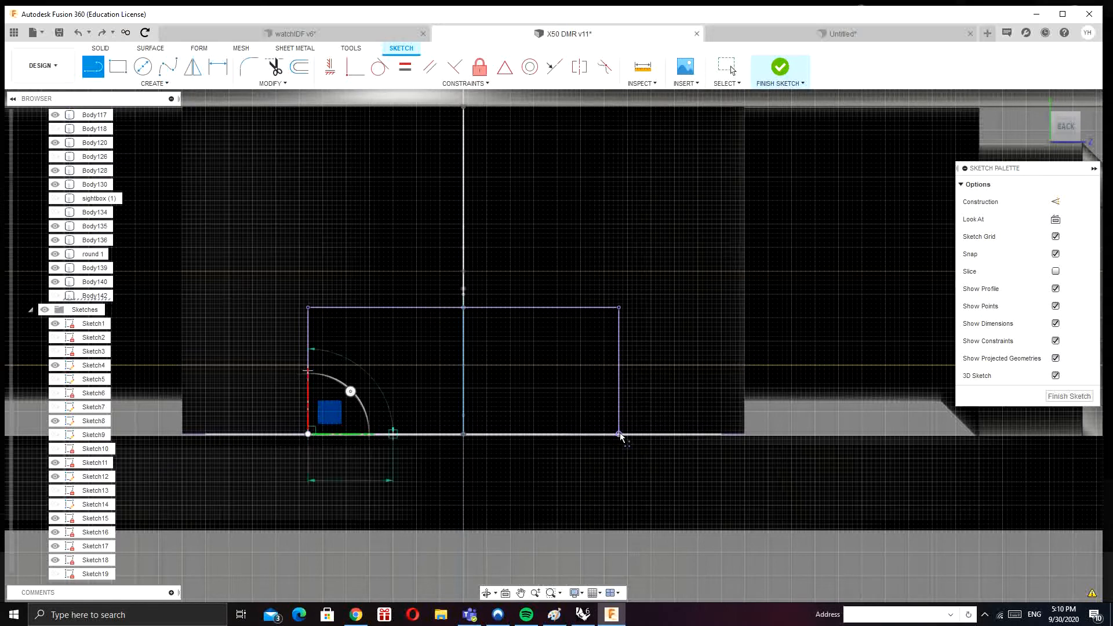
click(619, 434)
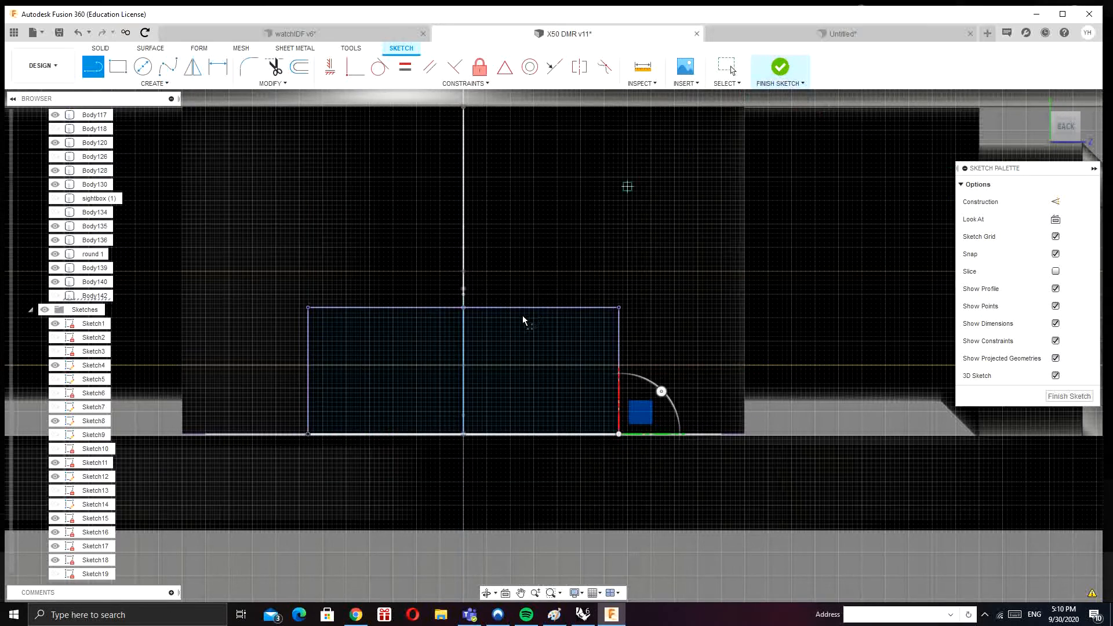
click(778, 68)
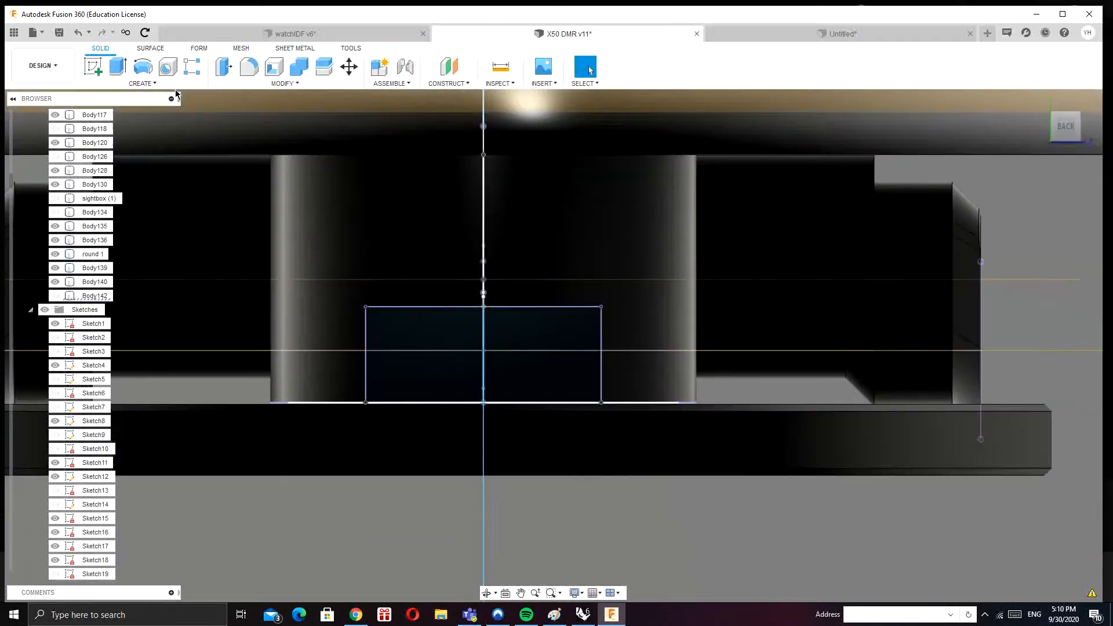
Step: Try to deepen the peg's cutout by extruding the projected rectangular profile 25 mm toward the peg as a cut
click(118, 66)
click(399, 349)
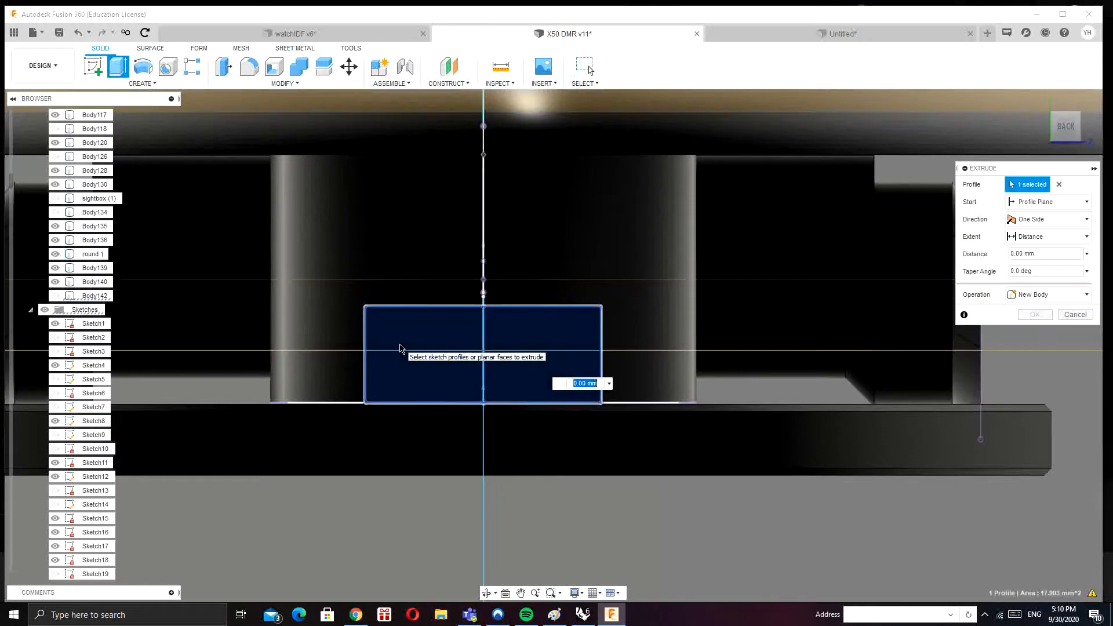
scroll(449, 354, down, 10)
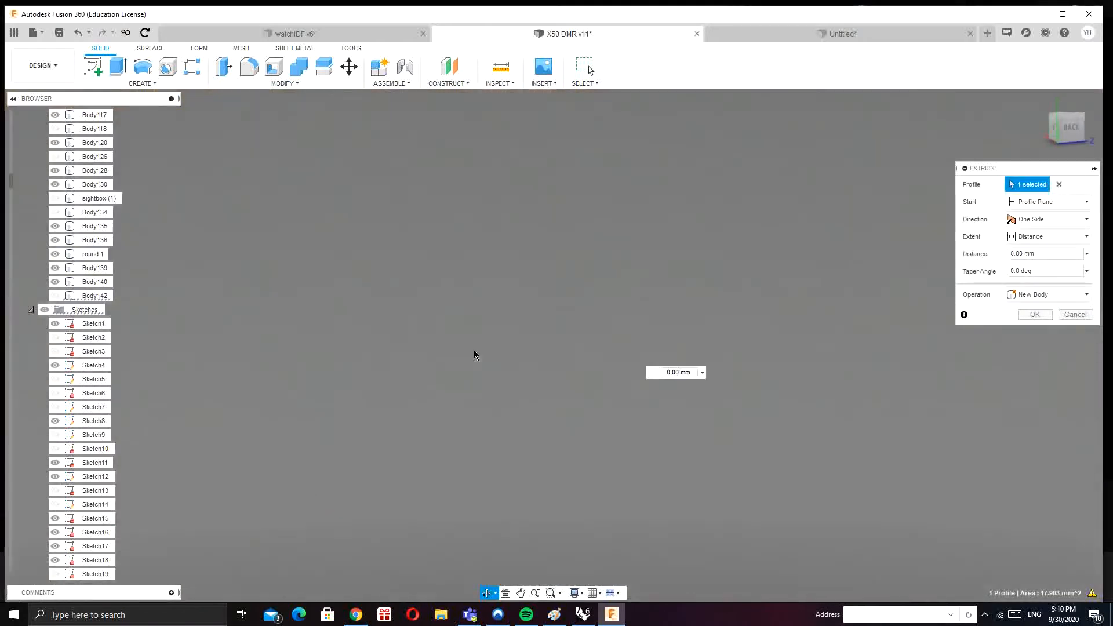
scroll(451, 371, up, 15)
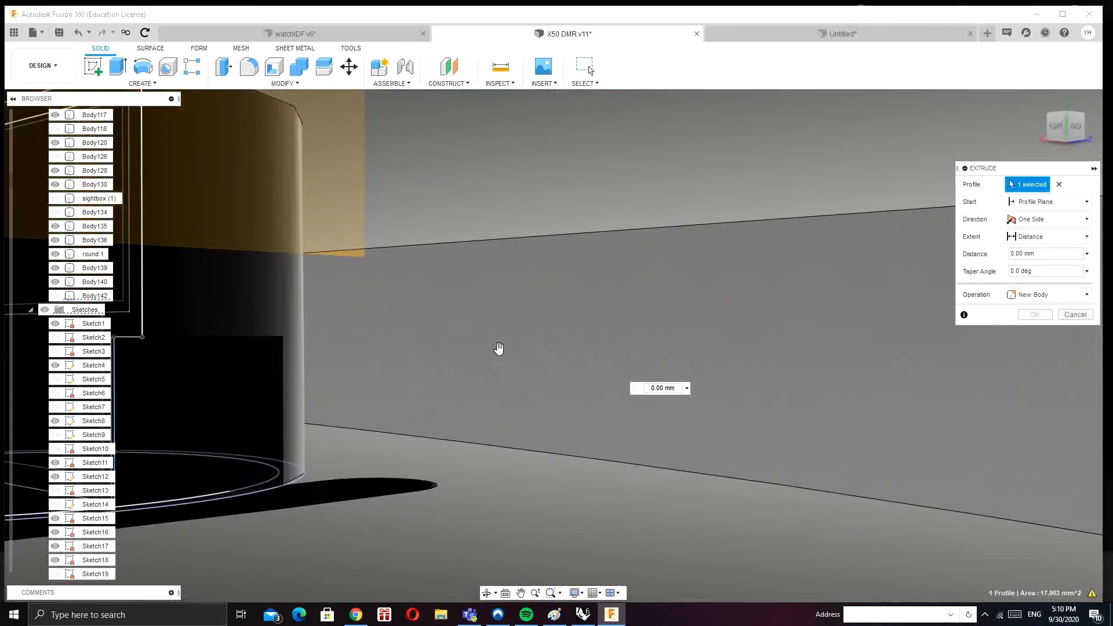
scroll(496, 354, down, 5)
shift+middle_drag(502, 354, 528, 355)
drag(843, 387, 373, 376)
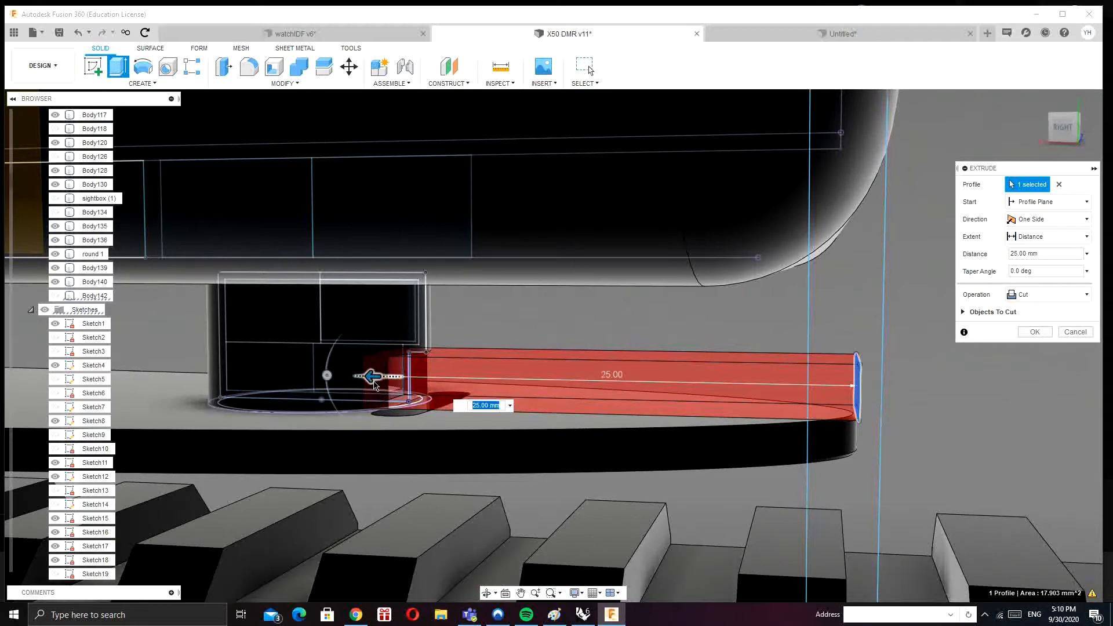
scroll(374, 383, up, 5)
shift+middle_drag(377, 388, 350, 387)
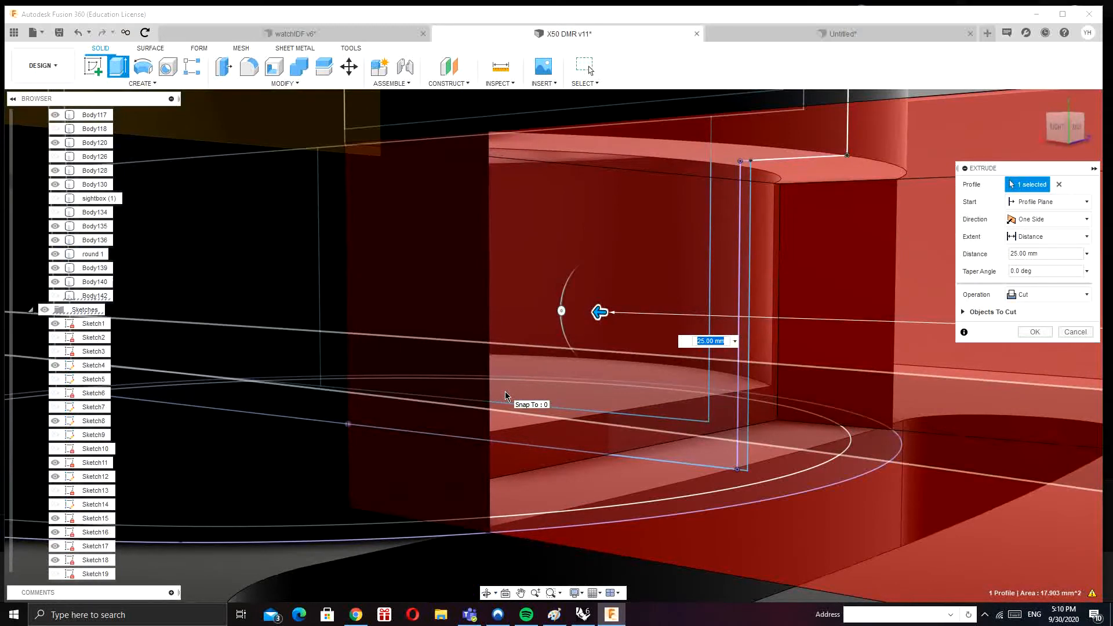
scroll(506, 396, down, 5)
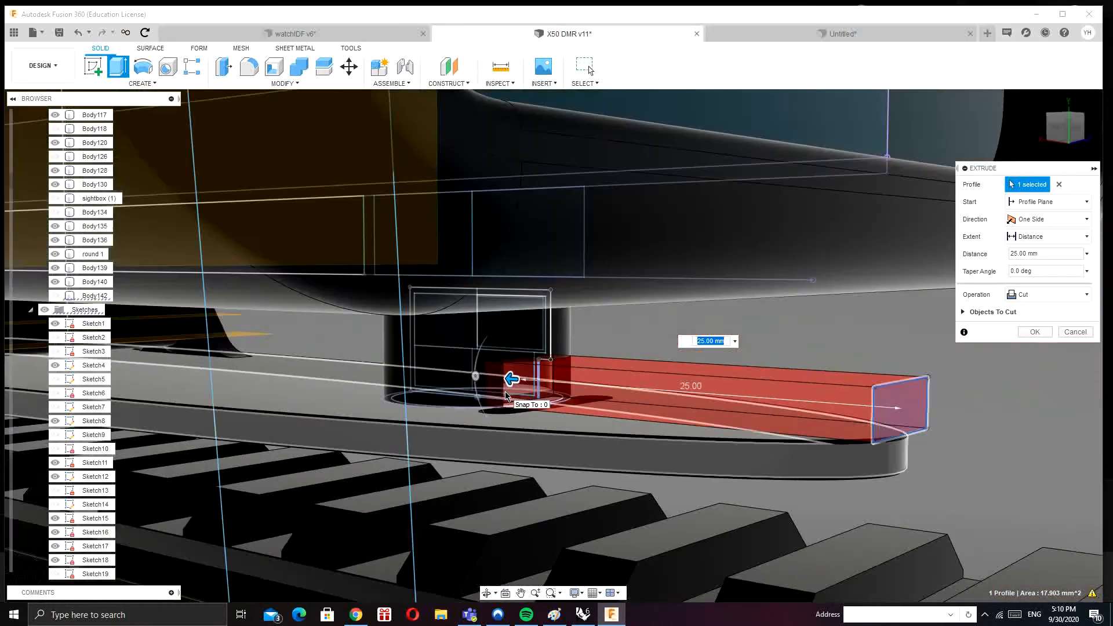
scroll(506, 396, up, 5)
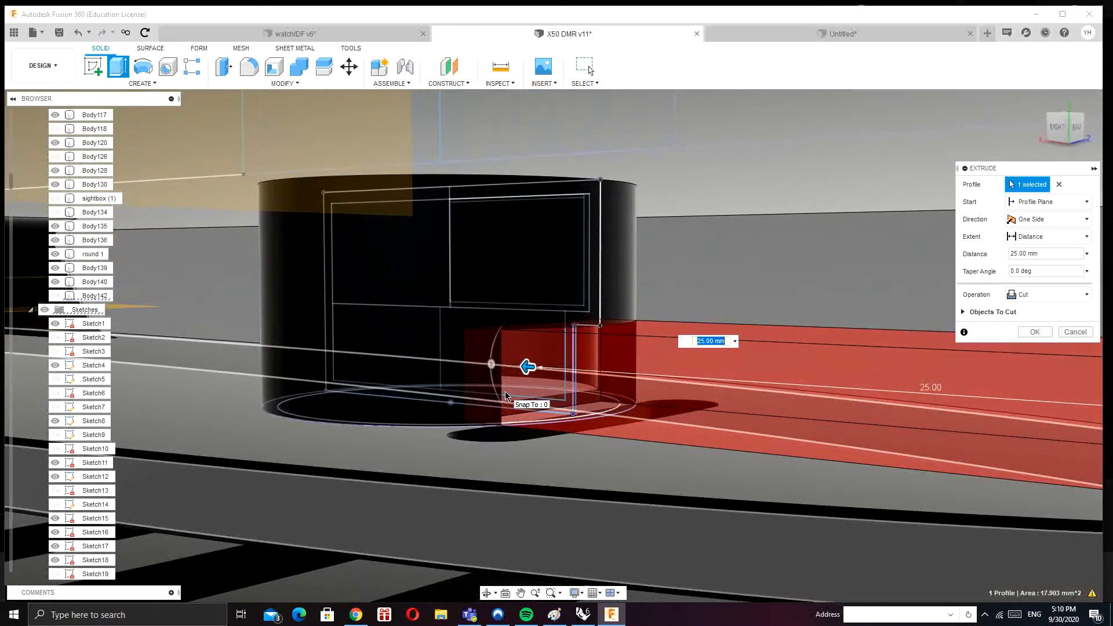
mouse_move(529, 368)
mouse_down()
mouse_move(544, 369)
mouse_move(528, 367)
mouse_up()
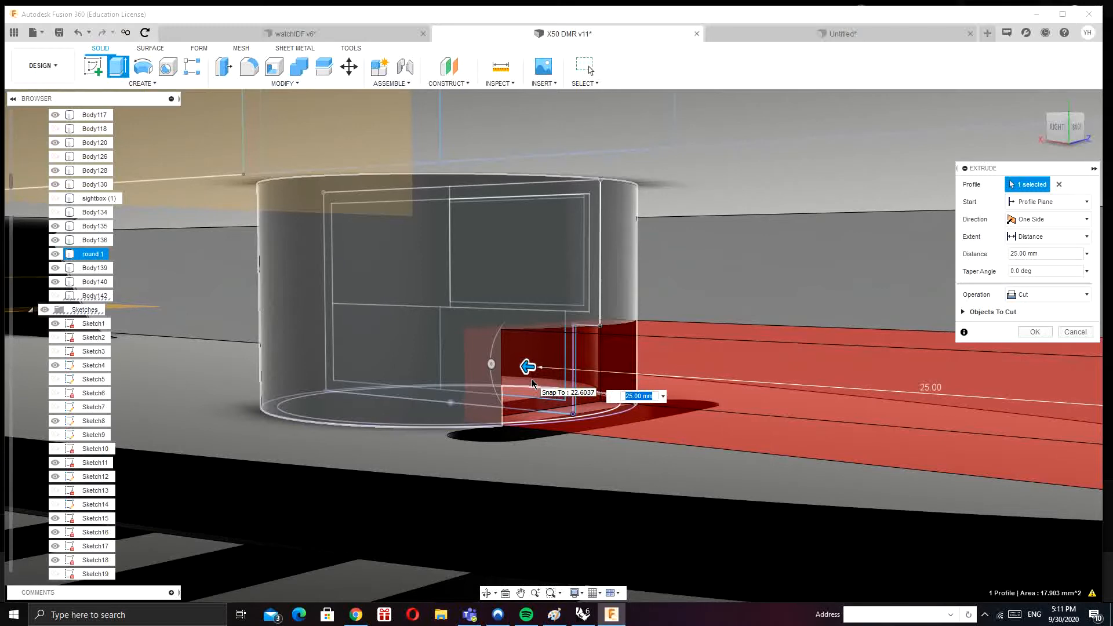
Step: Measure the distance between the two lower parallel edges of the peg's cutout
click(501, 68)
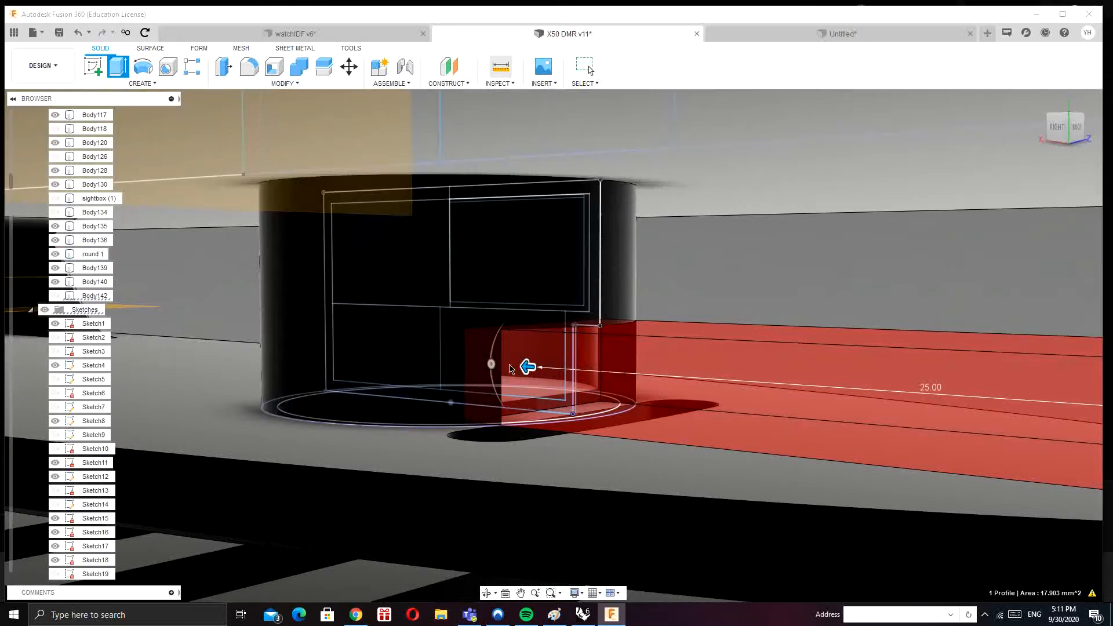
scroll(519, 404, up, 5)
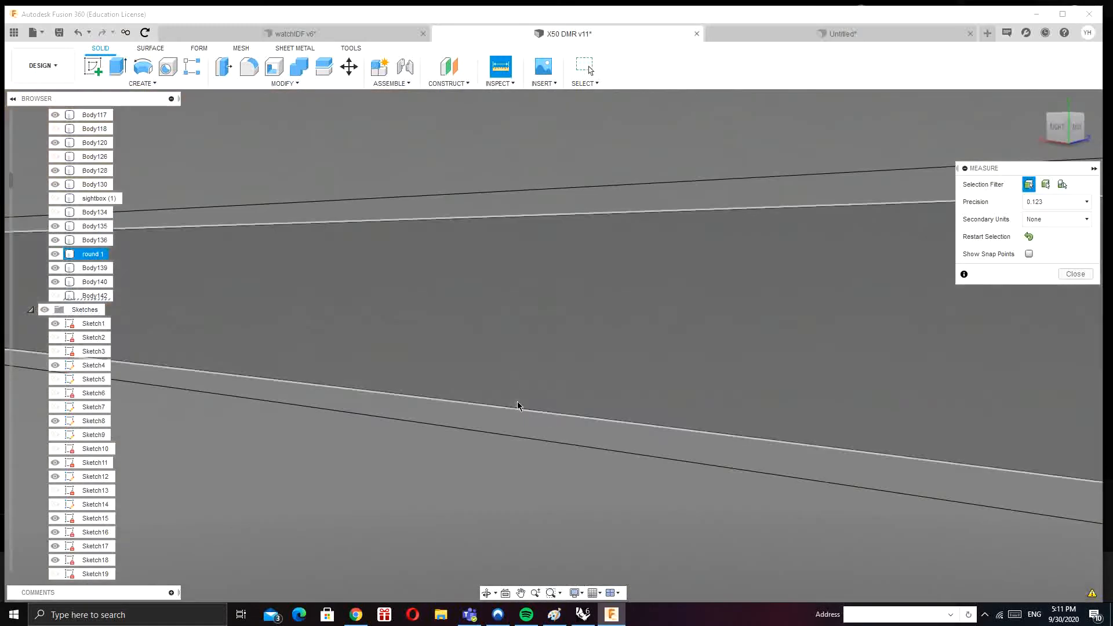
click(520, 404)
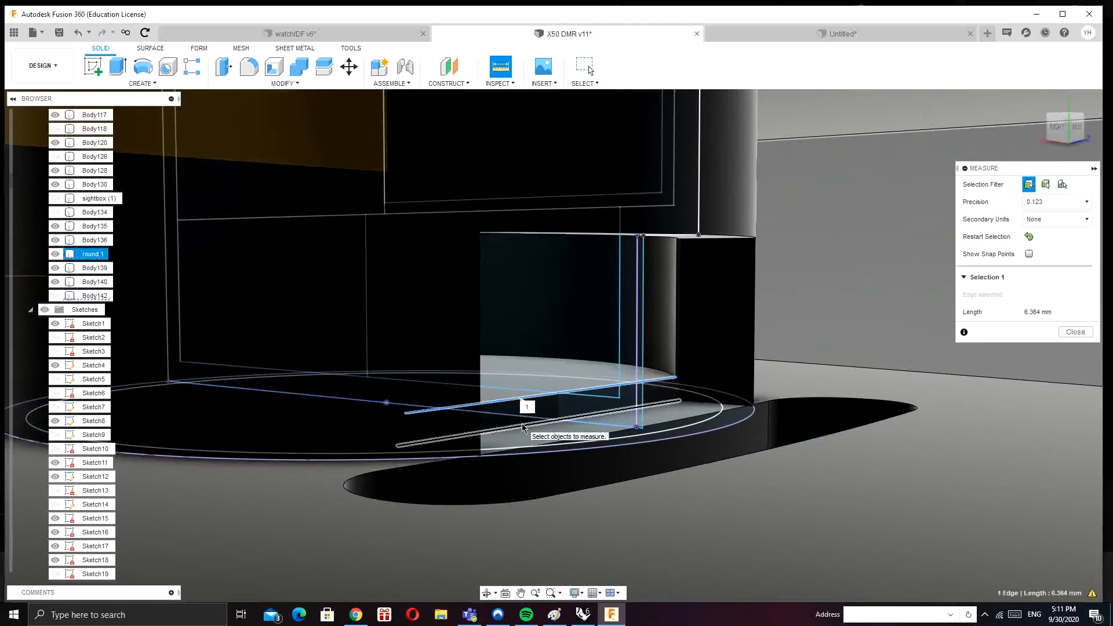
click(523, 428)
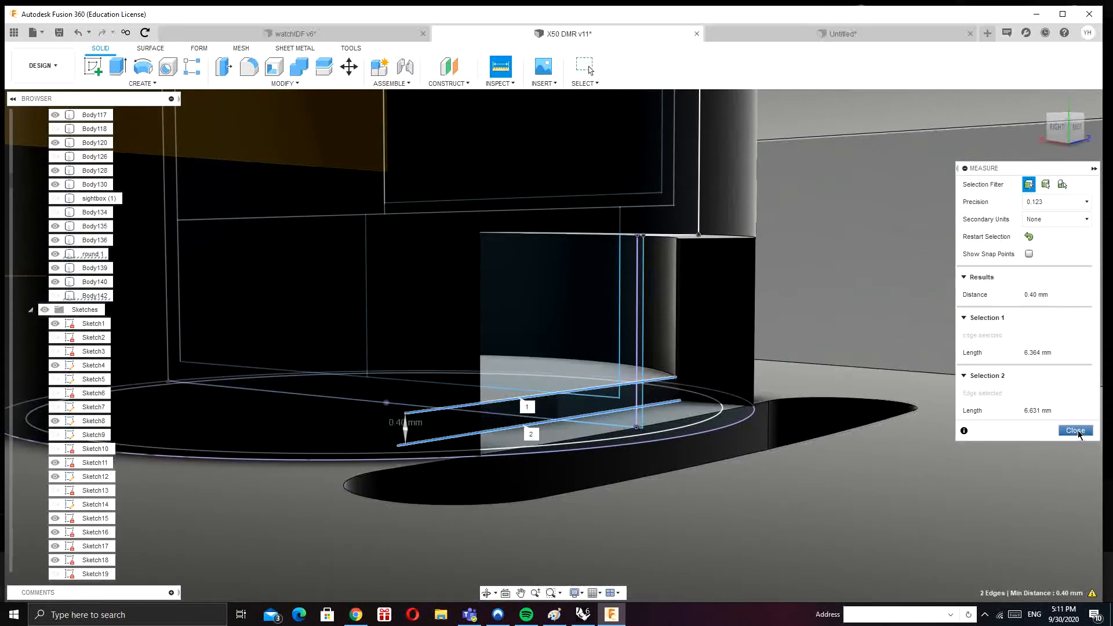
click(1075, 431)
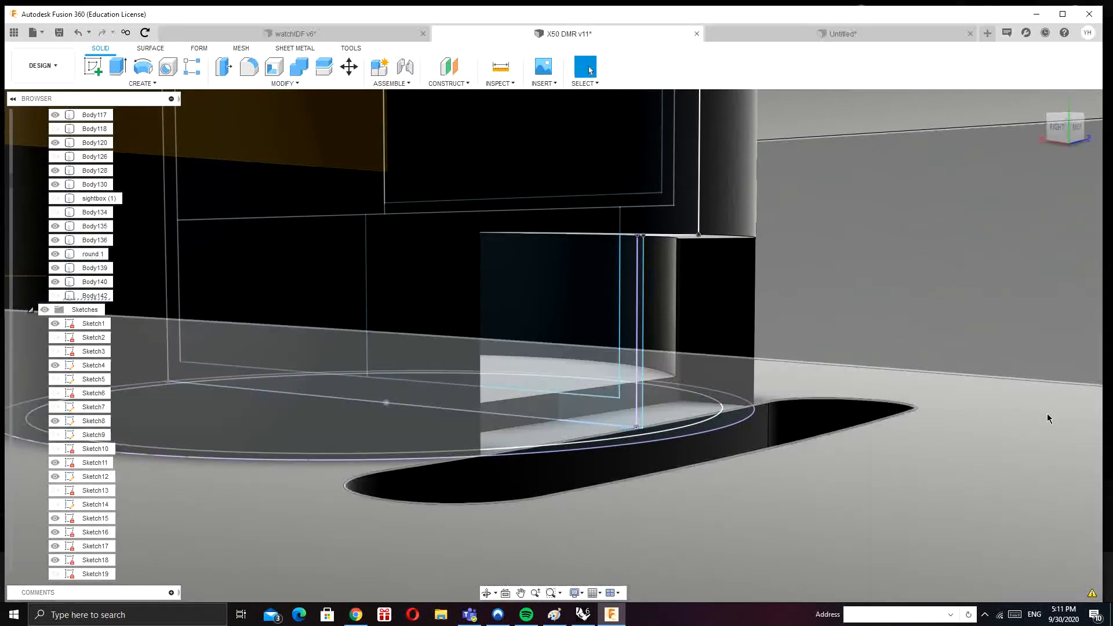
Step: Undo the 25 mm extrude cut in the peg
key(ctrl+z)
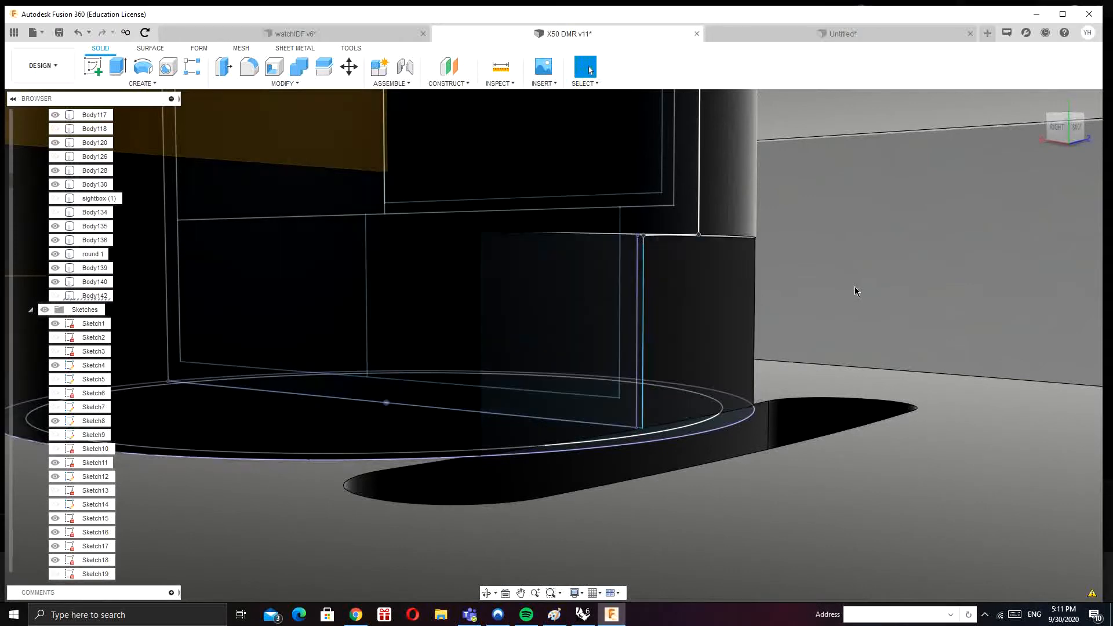
scroll(856, 288, down, 5)
middle_drag(876, 280, 620, 302)
scroll(620, 302, down, 4)
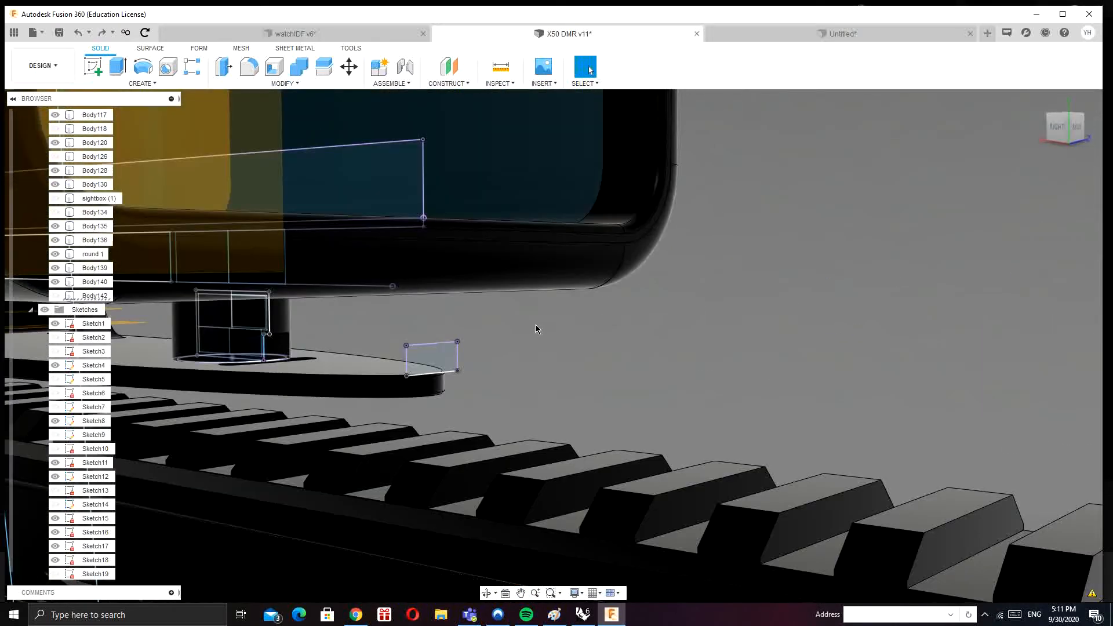
Step: Locate the sketch containing the projected rectangular cutout outline and reopen it for editing, viewed upright from the back
click(418, 378)
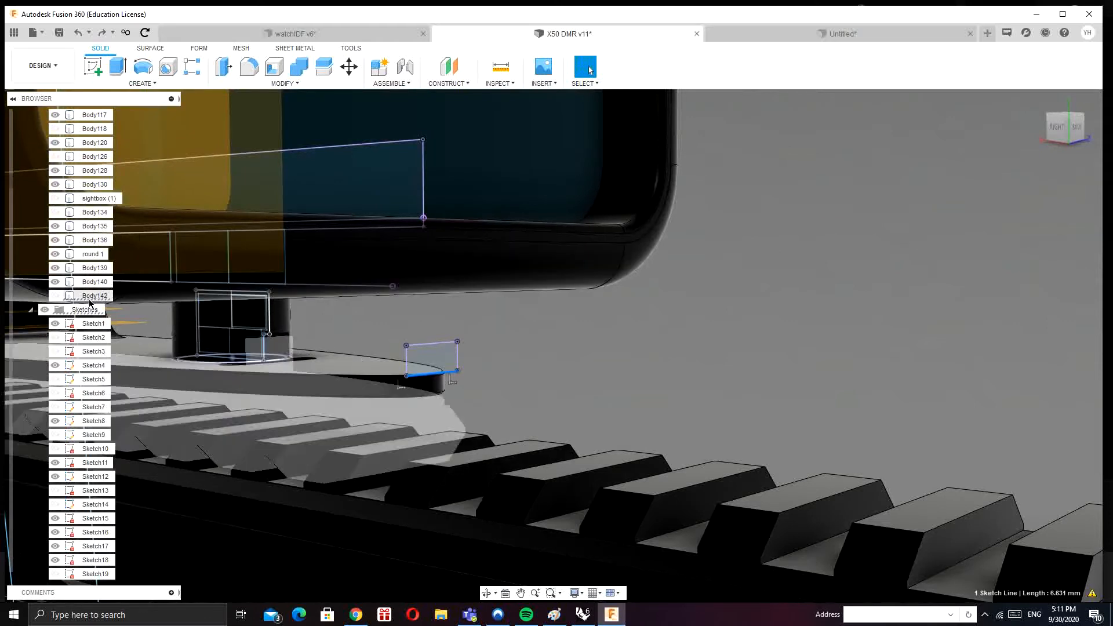
right_click(436, 377)
click(429, 485)
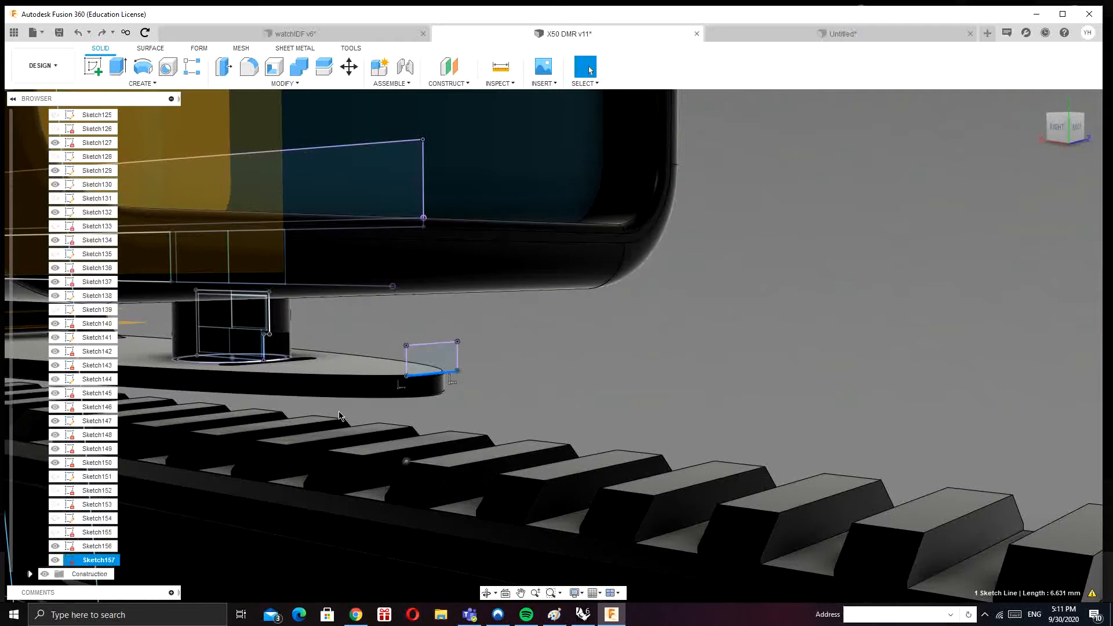
click(94, 547)
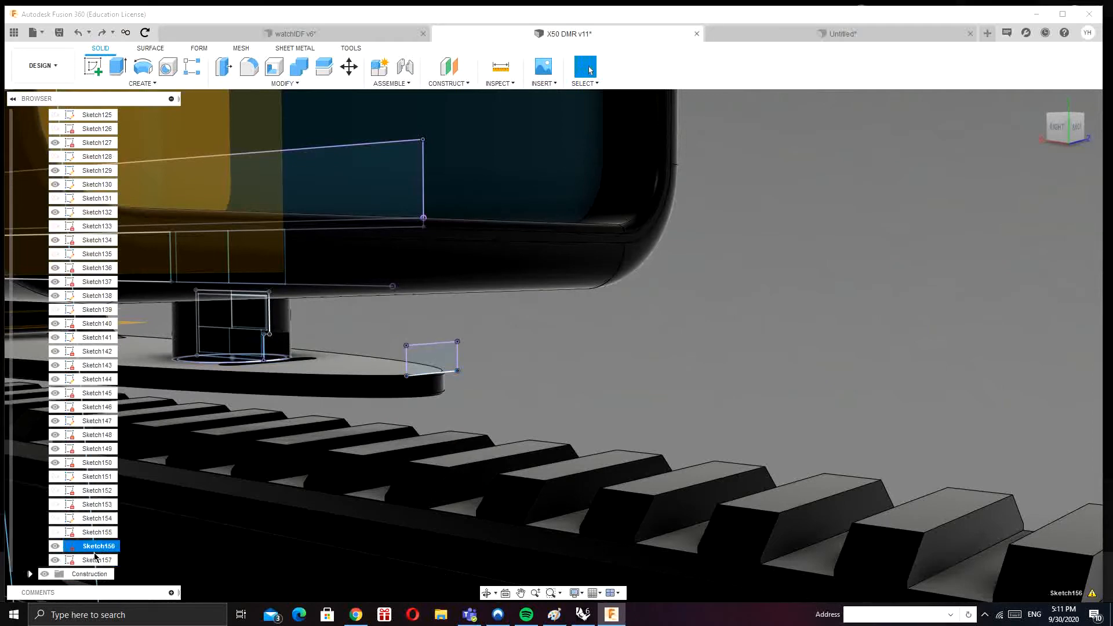
double_click(95, 547)
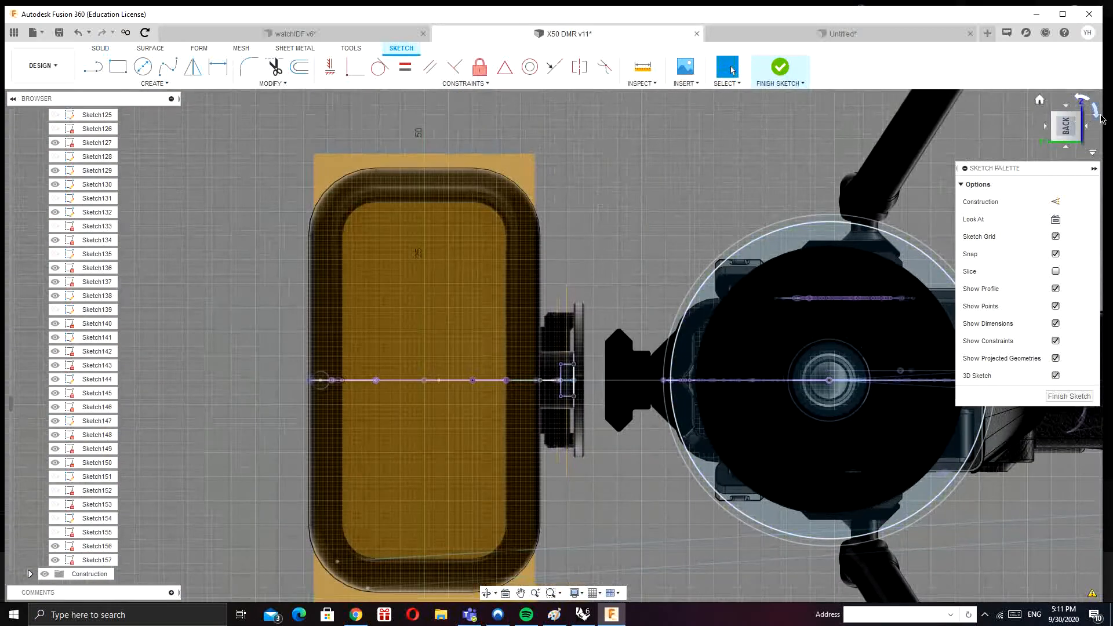
click(1099, 120)
scroll(561, 337, up, 8)
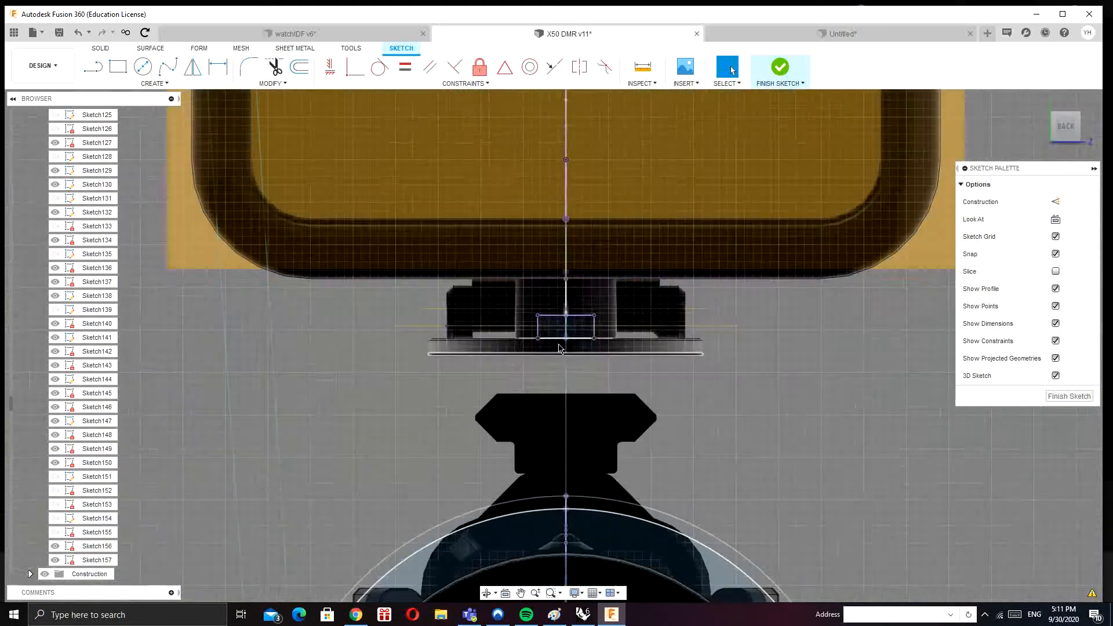
scroll(561, 336, up, 4)
middle_drag(535, 315, 505, 332)
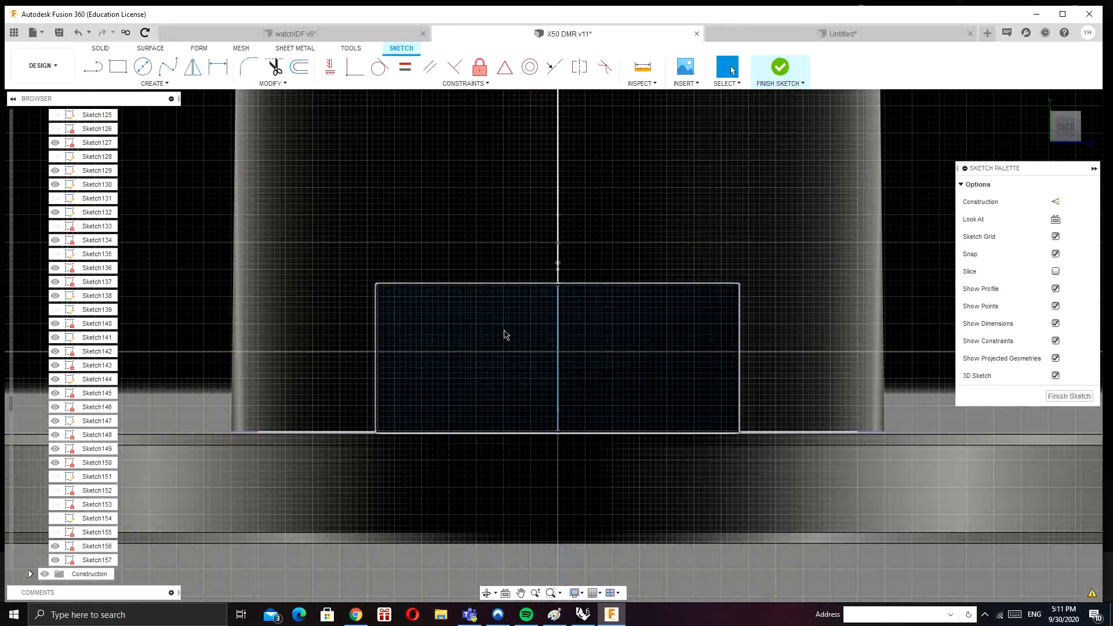
key(l)
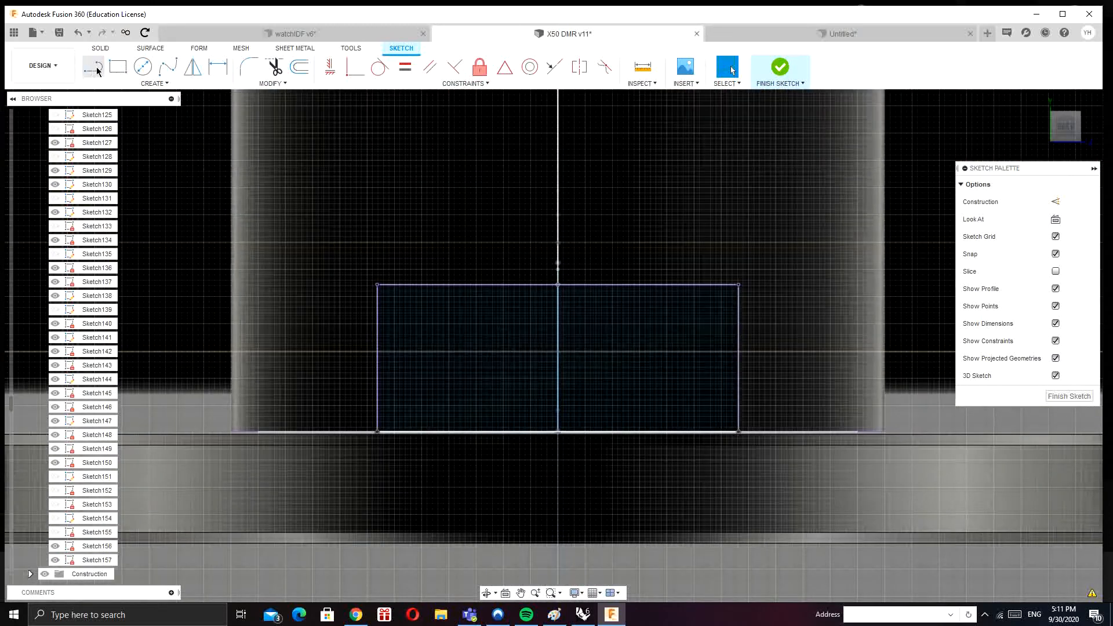
click(378, 432)
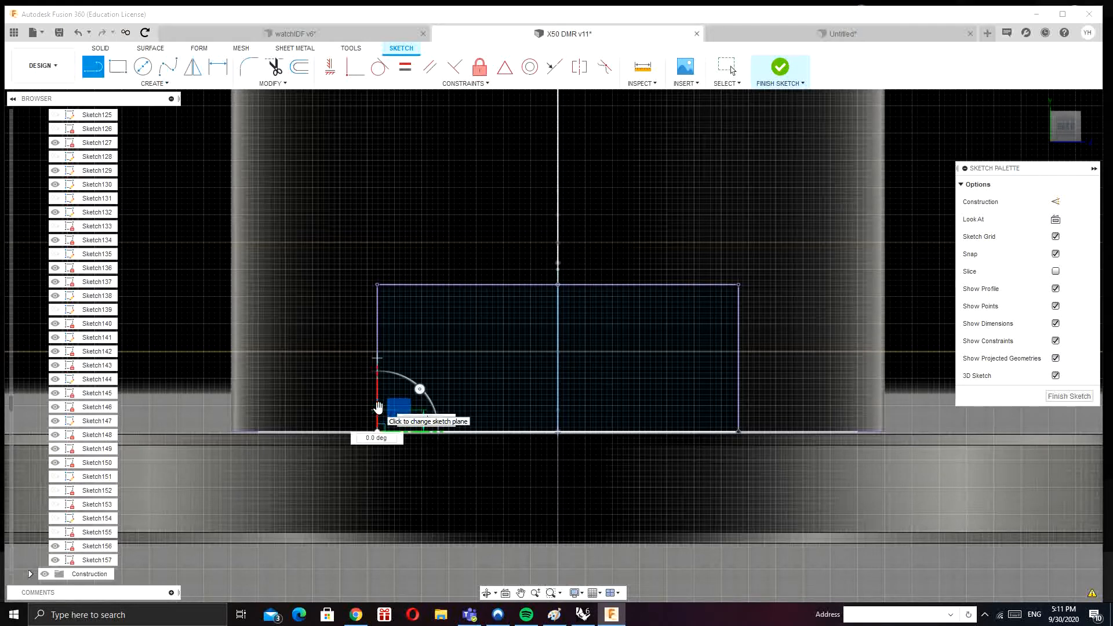
key(Escape)
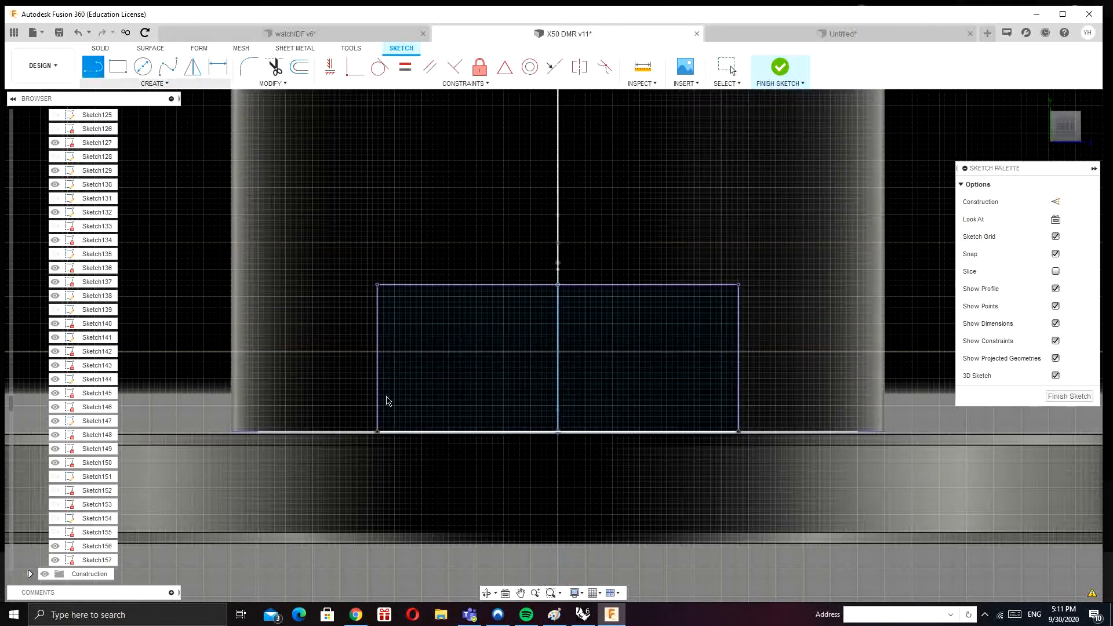
scroll(377, 427, up, 4)
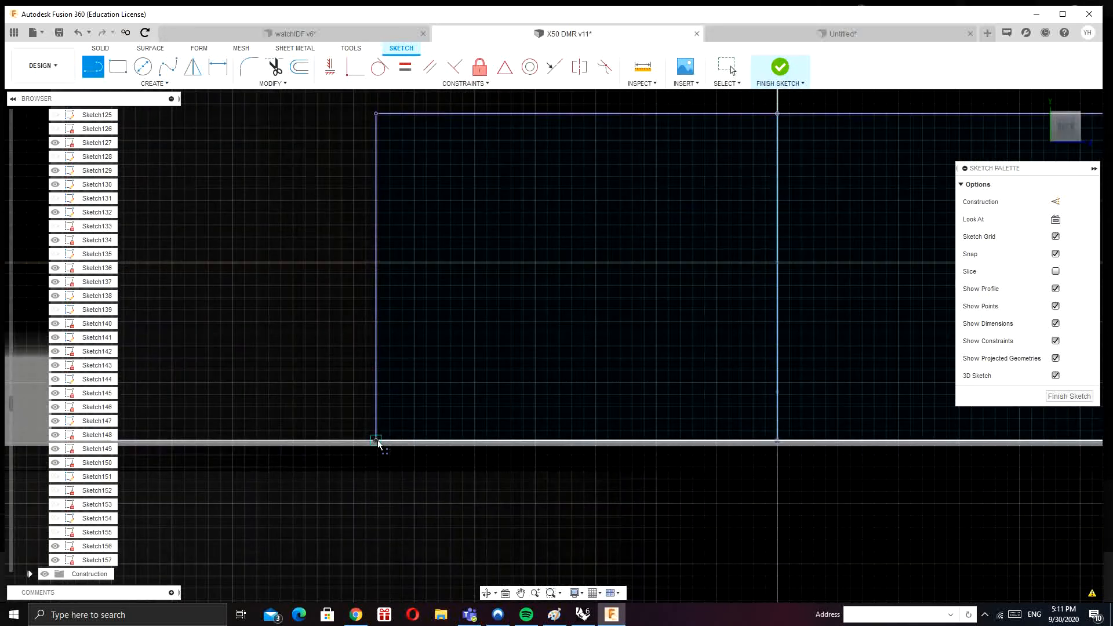
click(415, 440)
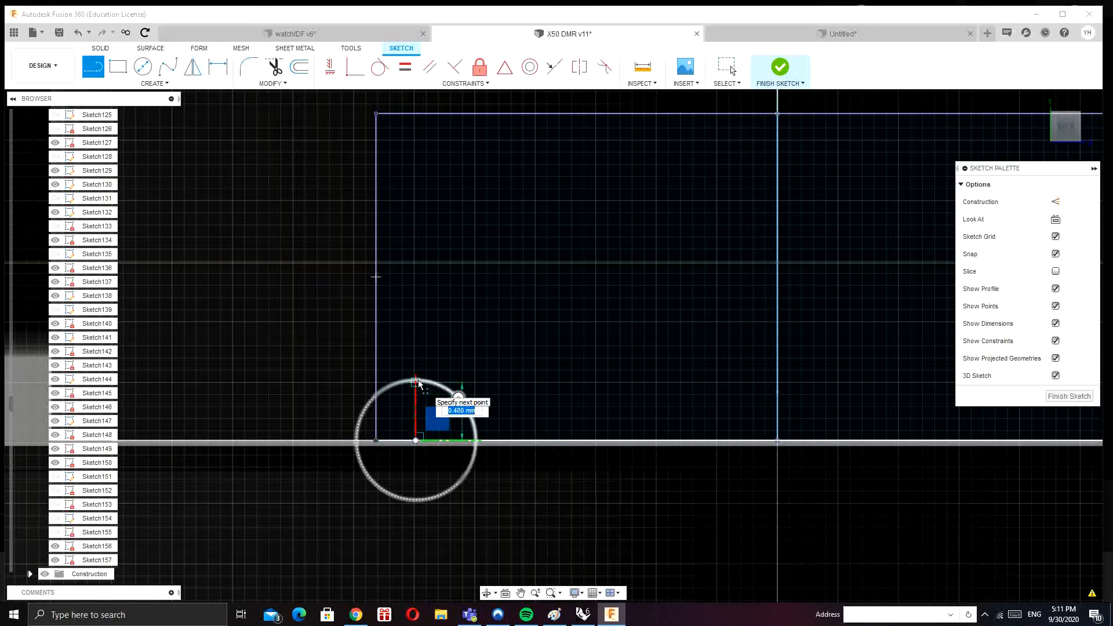
text(0.4)
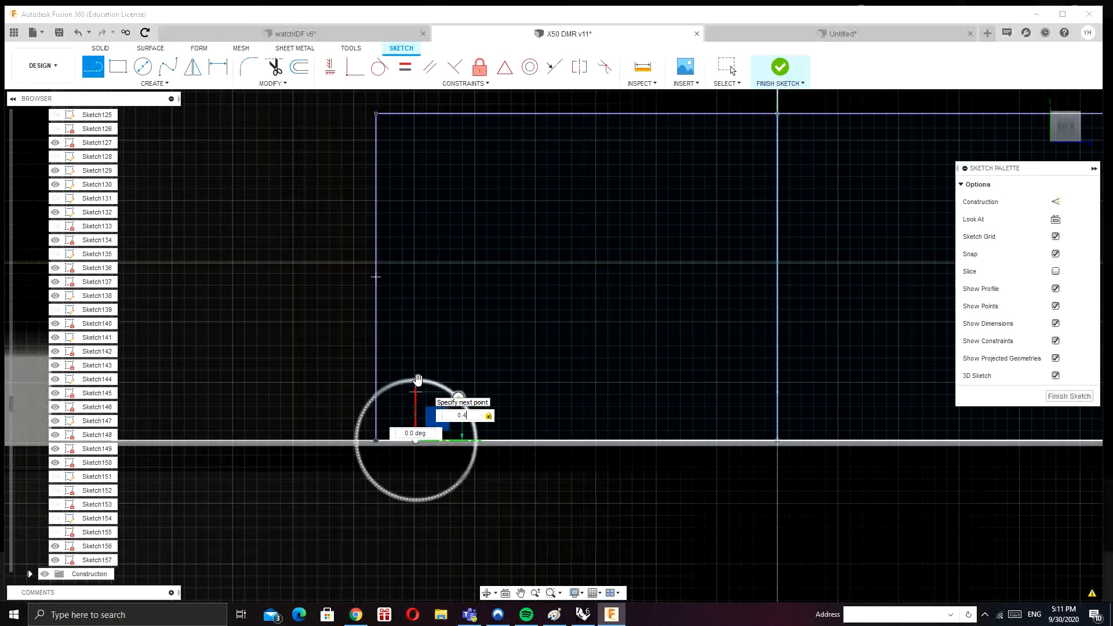
key(Escape)
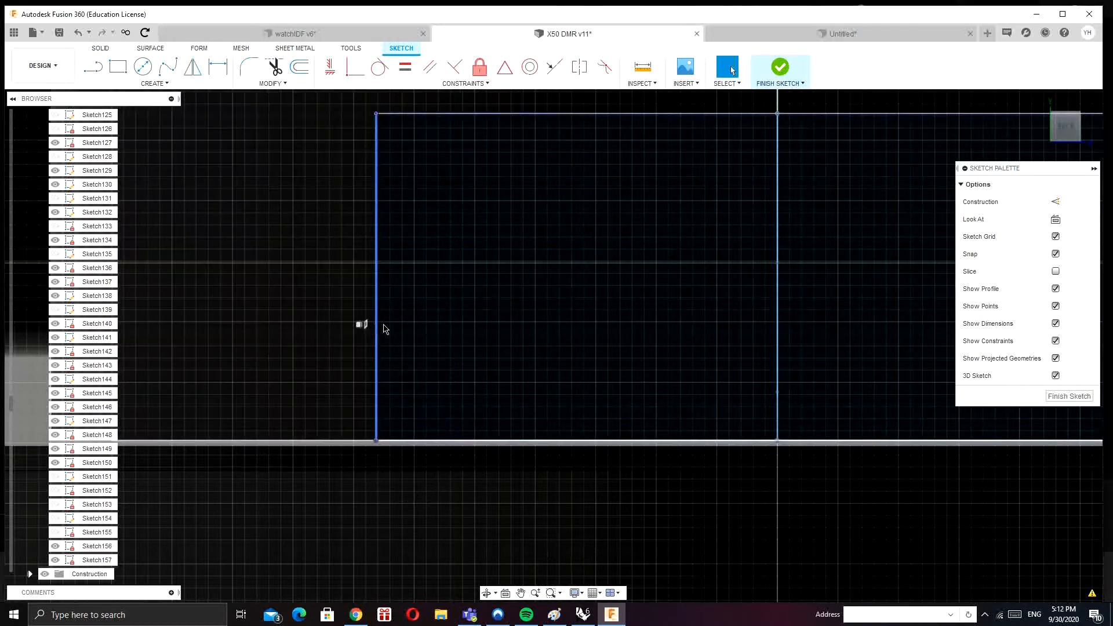
Step: Draw a 0.4 mm vertical line upward along the rectangle's side edge from its lower left corner
key(l)
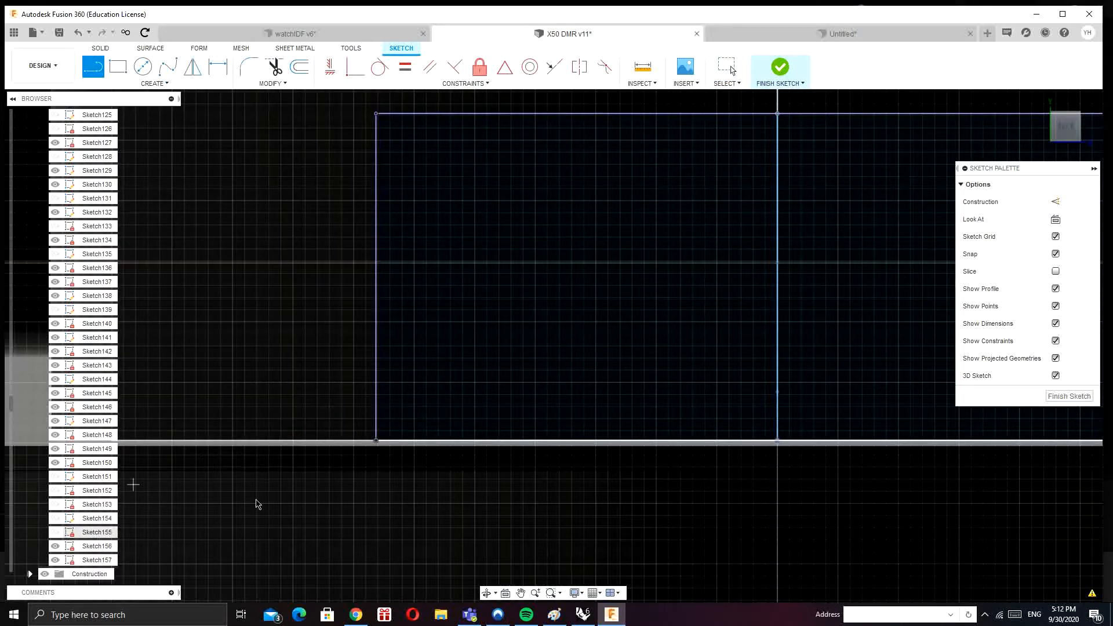
click(377, 438)
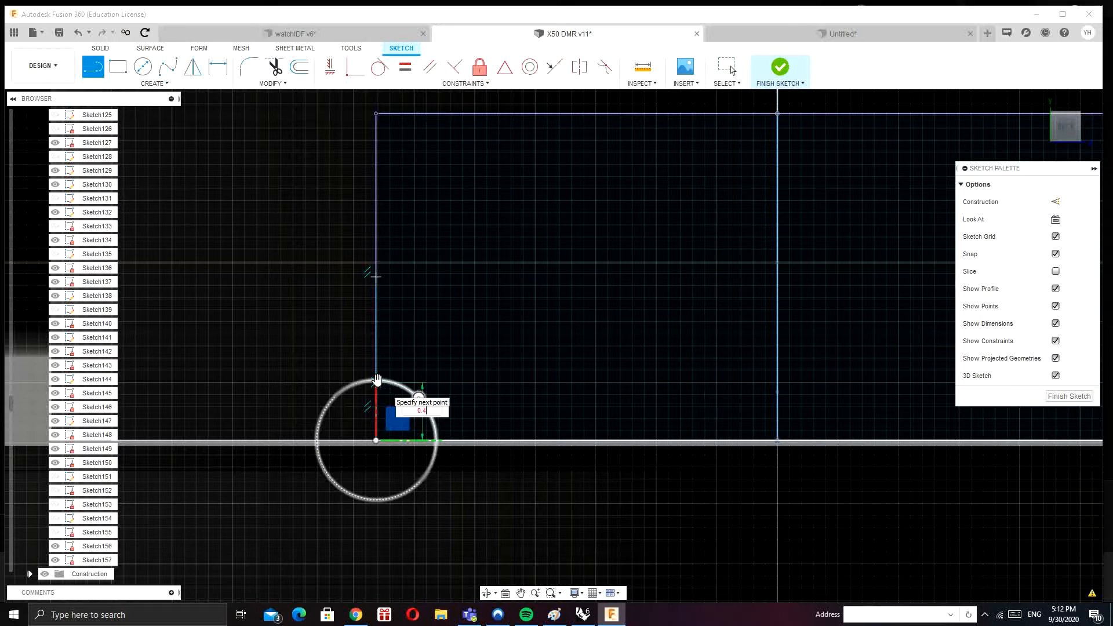
key(Tab)
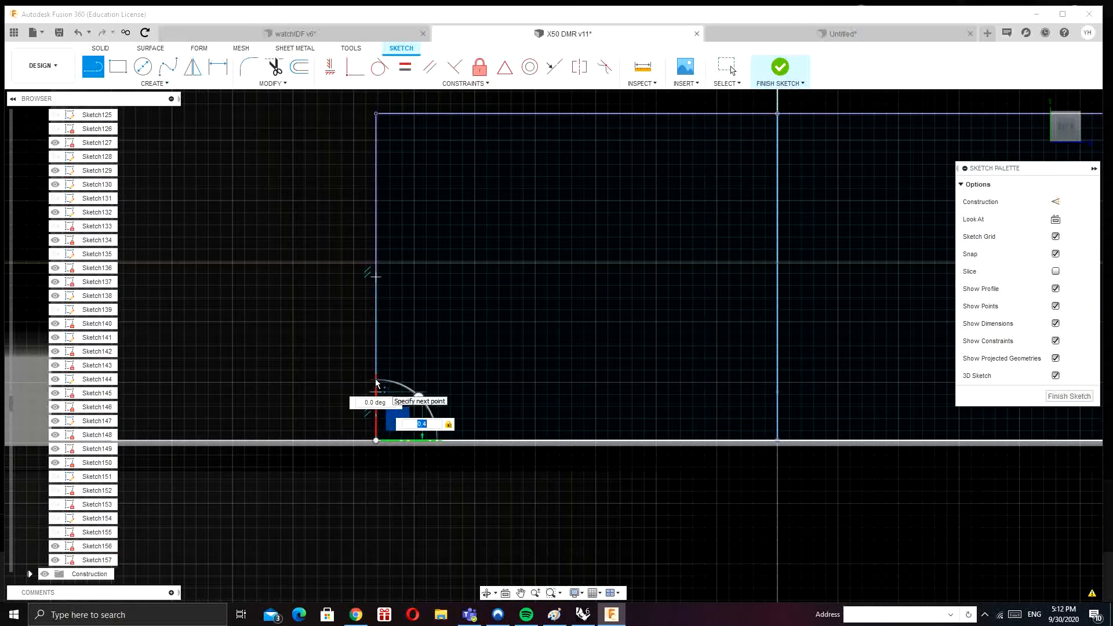
key(Return)
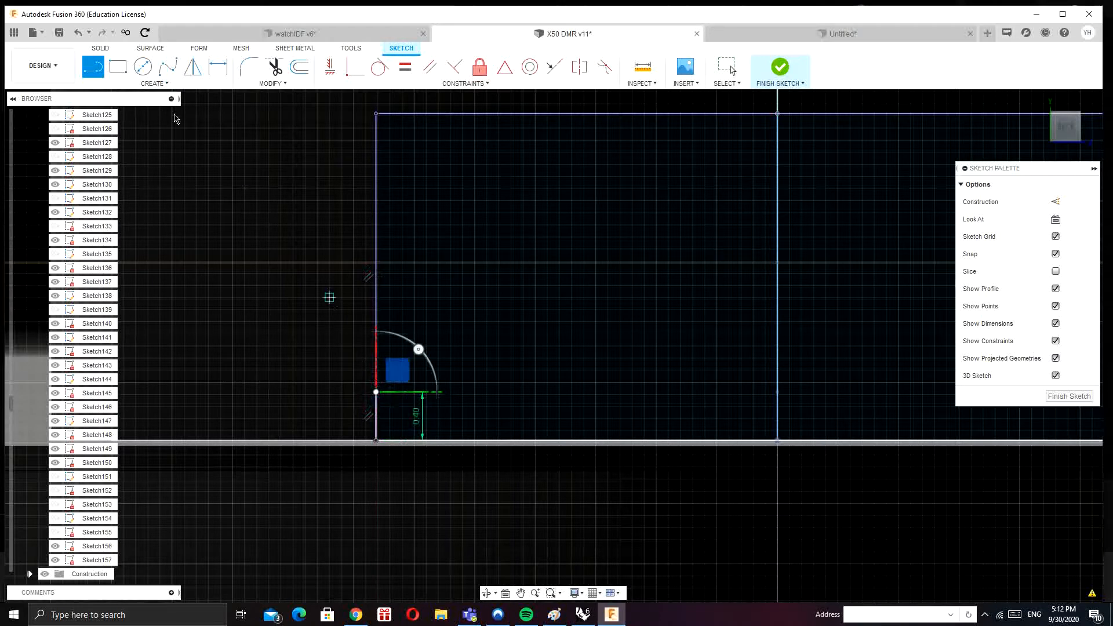
Step: Draw a horizontal line from the short vertical line's upper end across to the rectangle's opposite side edge
click(377, 392)
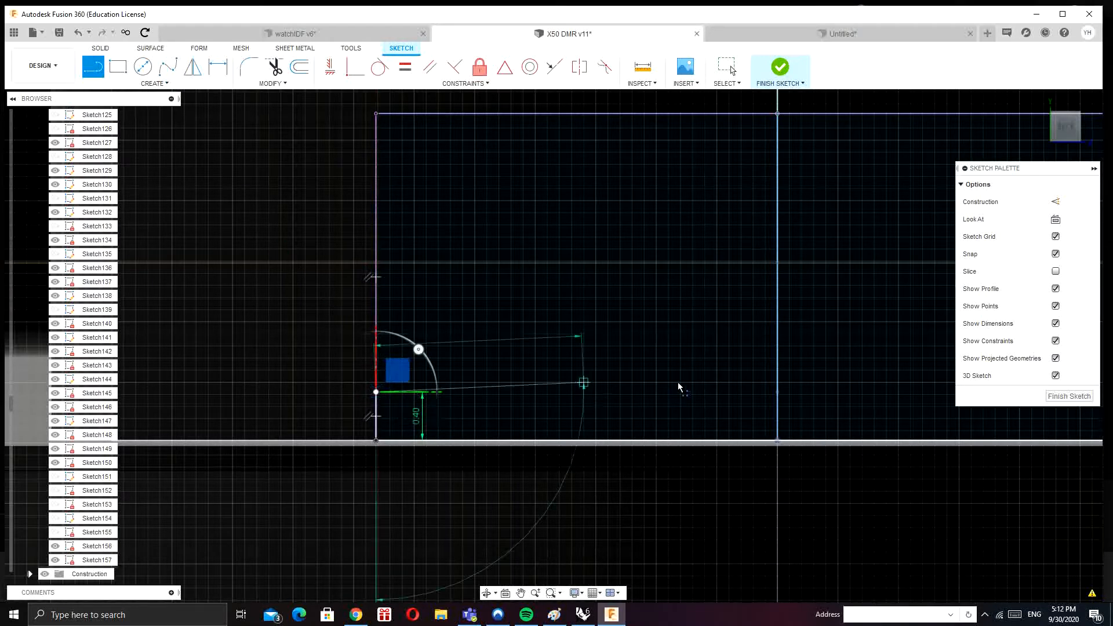
scroll(690, 386, down, 2)
middle_drag(733, 387, 497, 389)
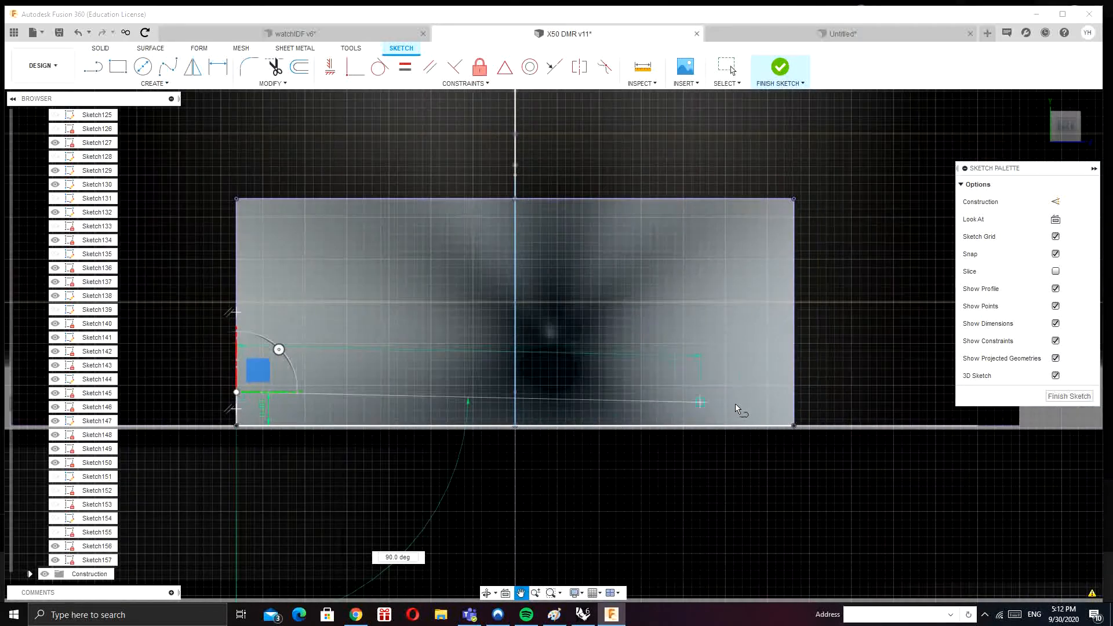
click(794, 393)
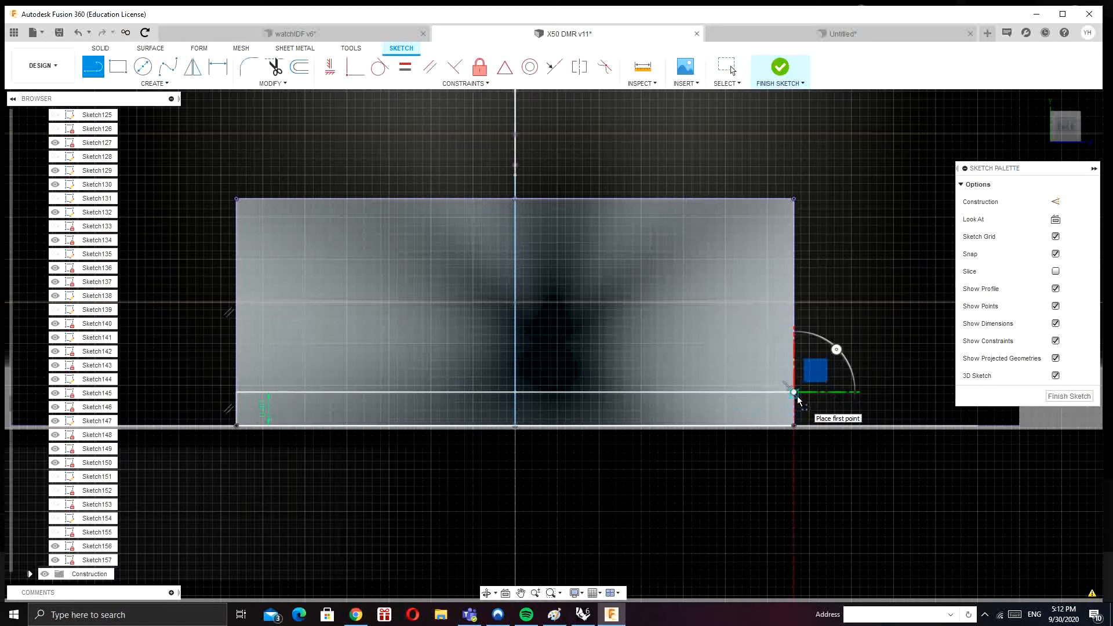
Step: Draw a two-point rectangle from the raised horizontal line's end to the projected outline's opposite upper corner and finish the sketch
key(t)
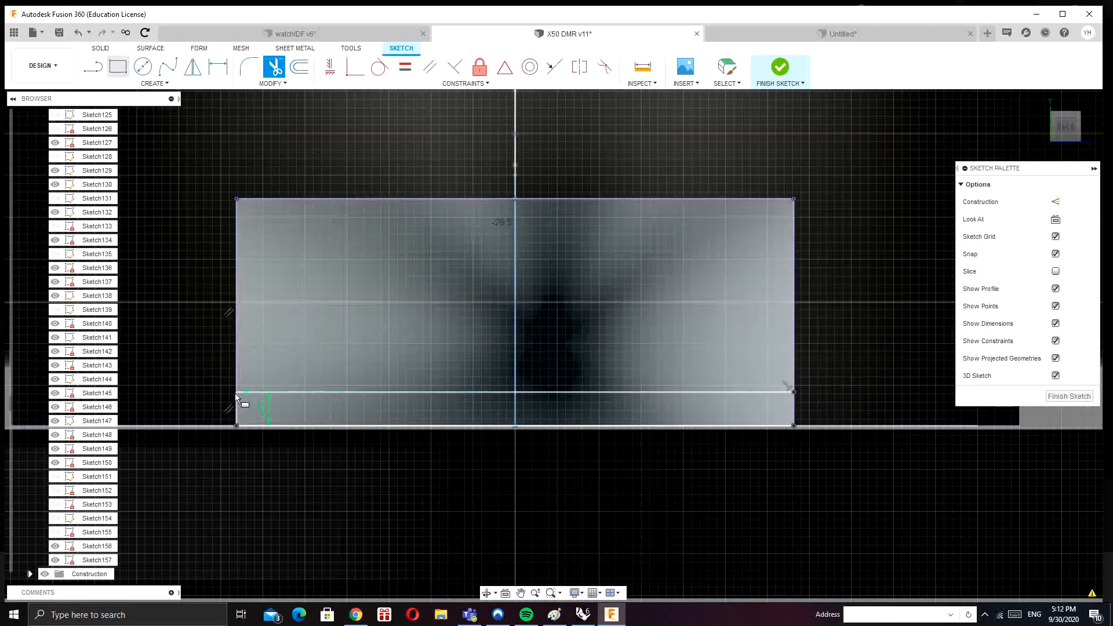
key(r)
click(236, 392)
click(792, 203)
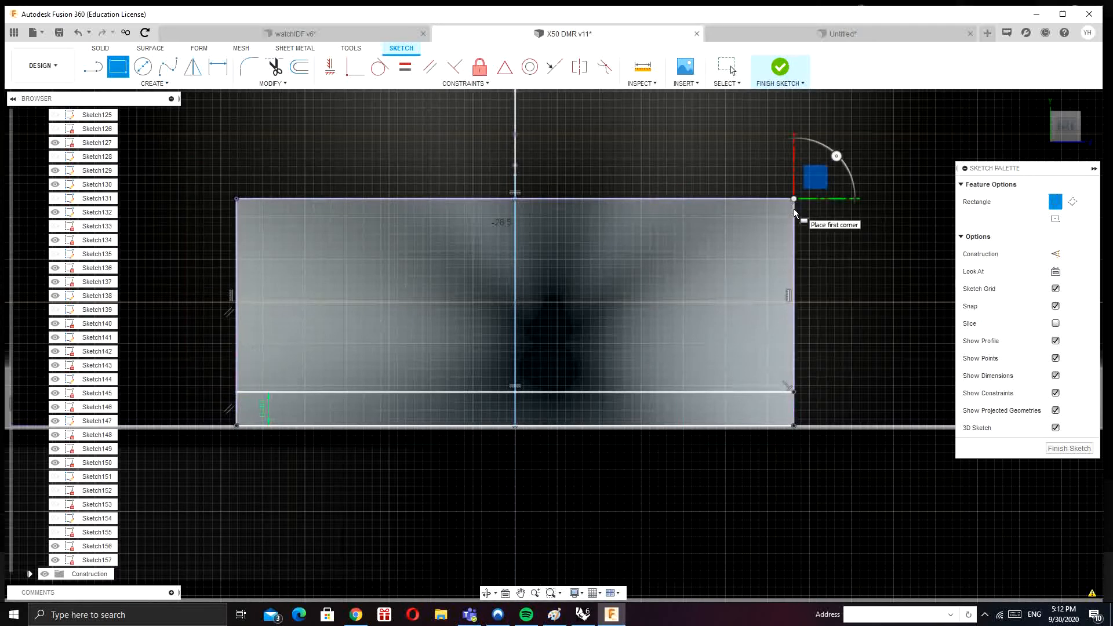
click(777, 68)
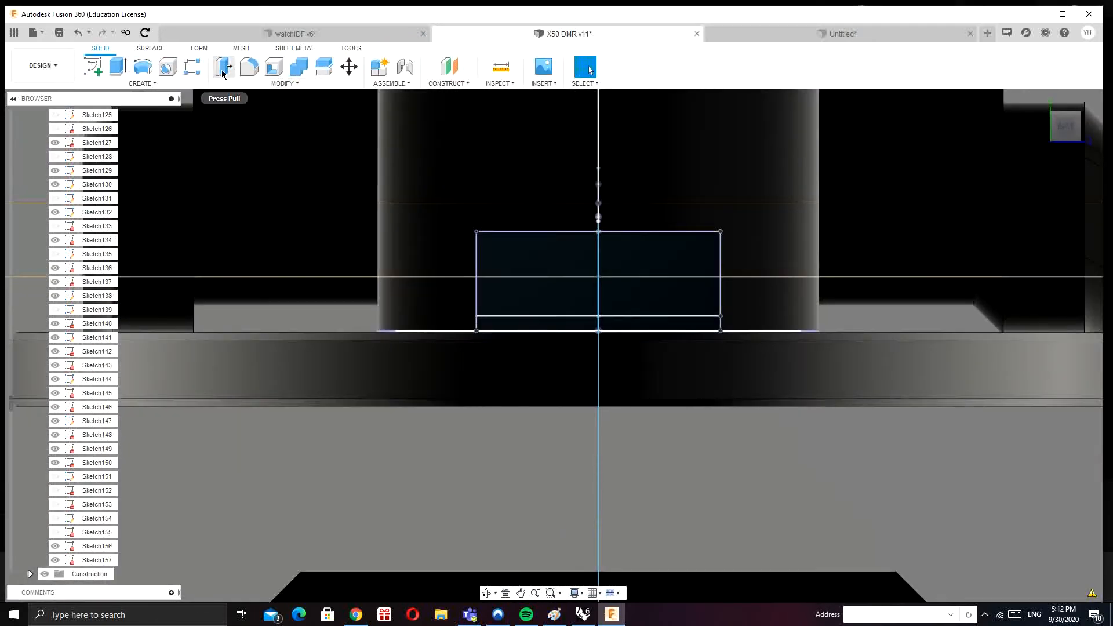
Step: Extrude the new rectangle profile 26 mm as a cut into the peg
click(119, 67)
click(508, 284)
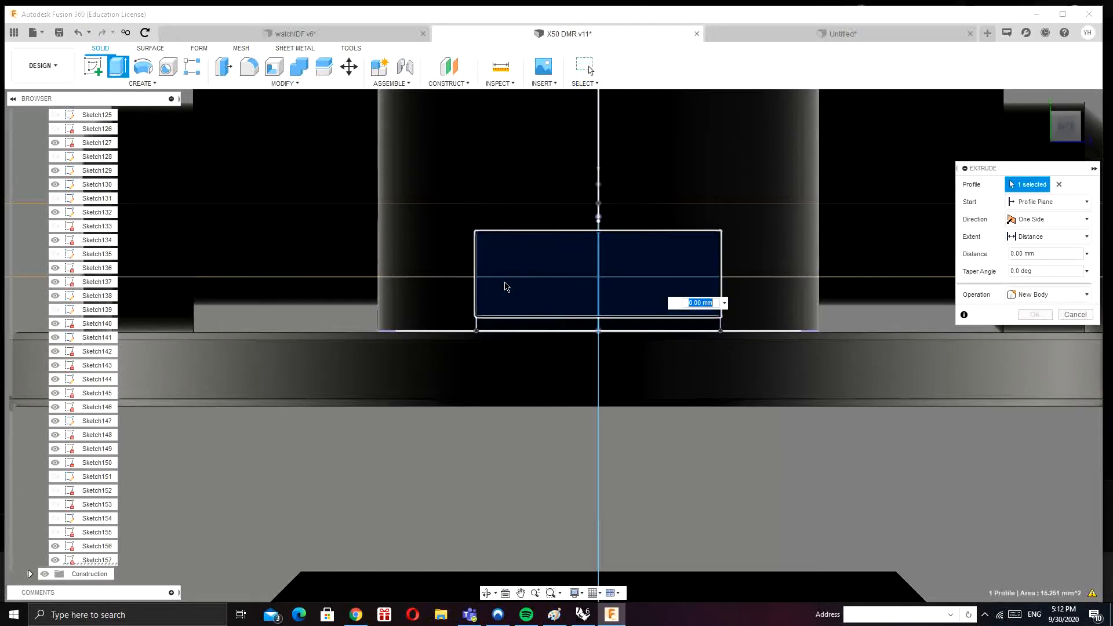
shift+middle_drag(509, 284, 523, 337)
scroll(492, 290, down, 8)
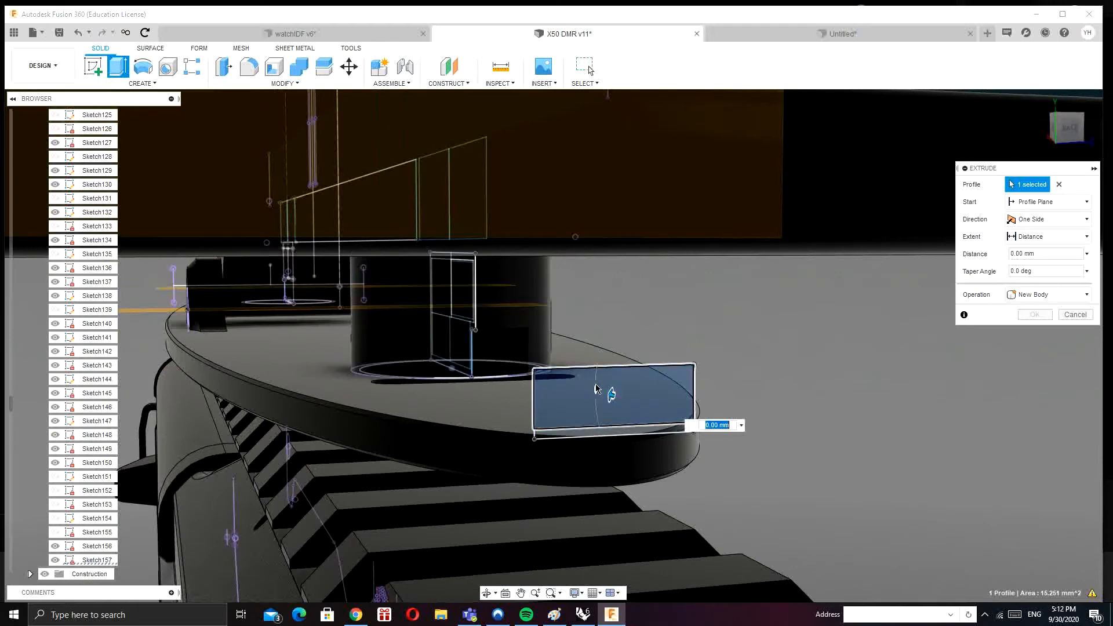
shift+middle_drag(593, 388, 625, 393)
drag(604, 395, 378, 346)
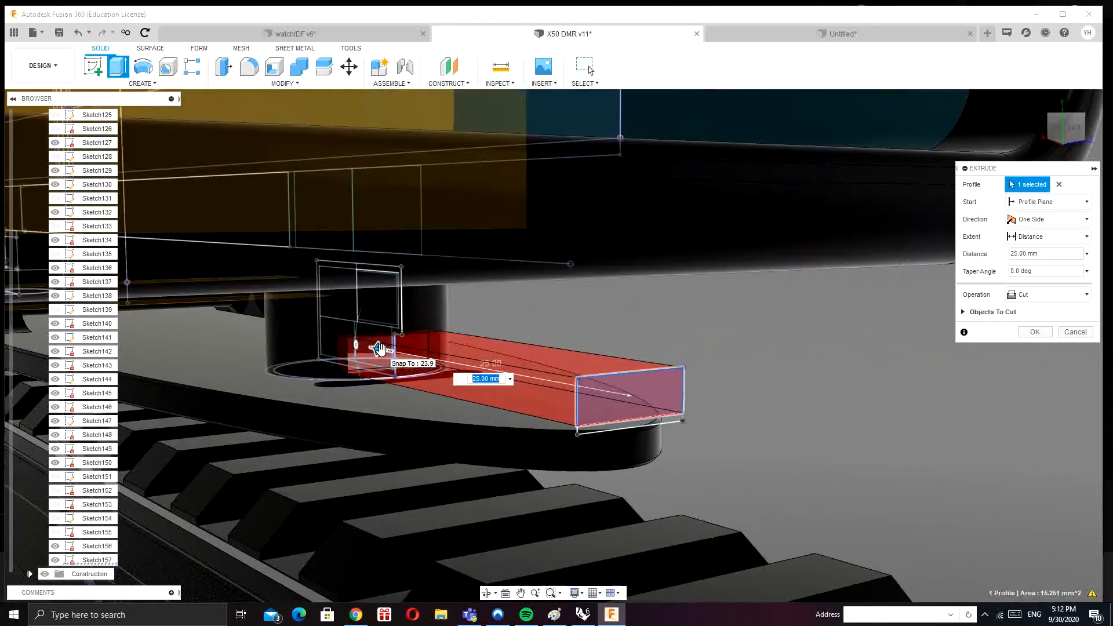
scroll(382, 347, up, 5)
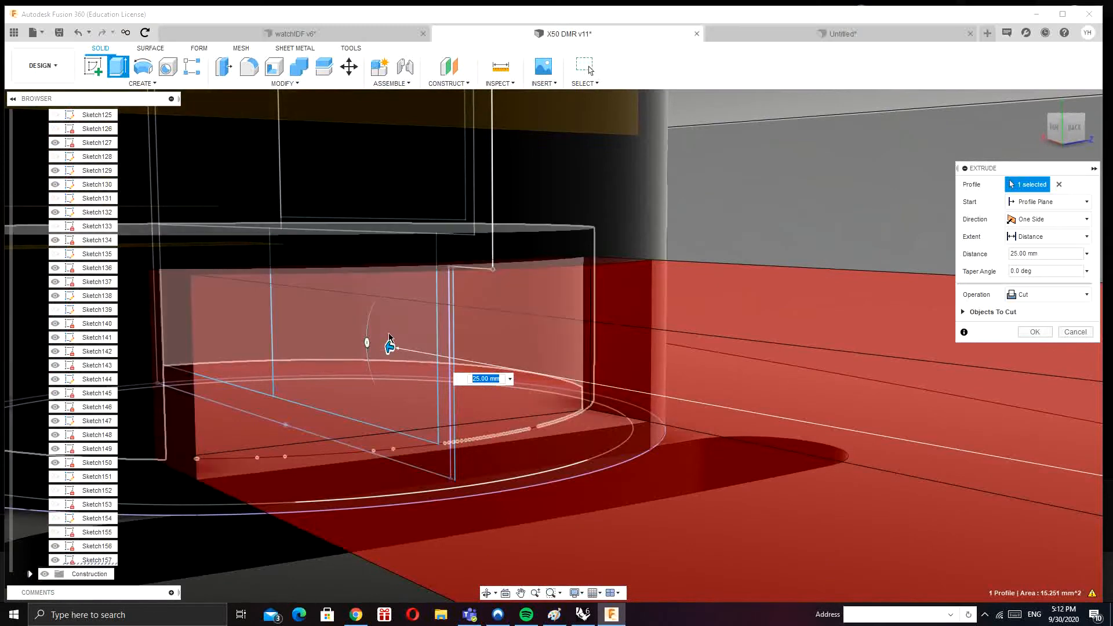
drag(389, 346, 356, 341)
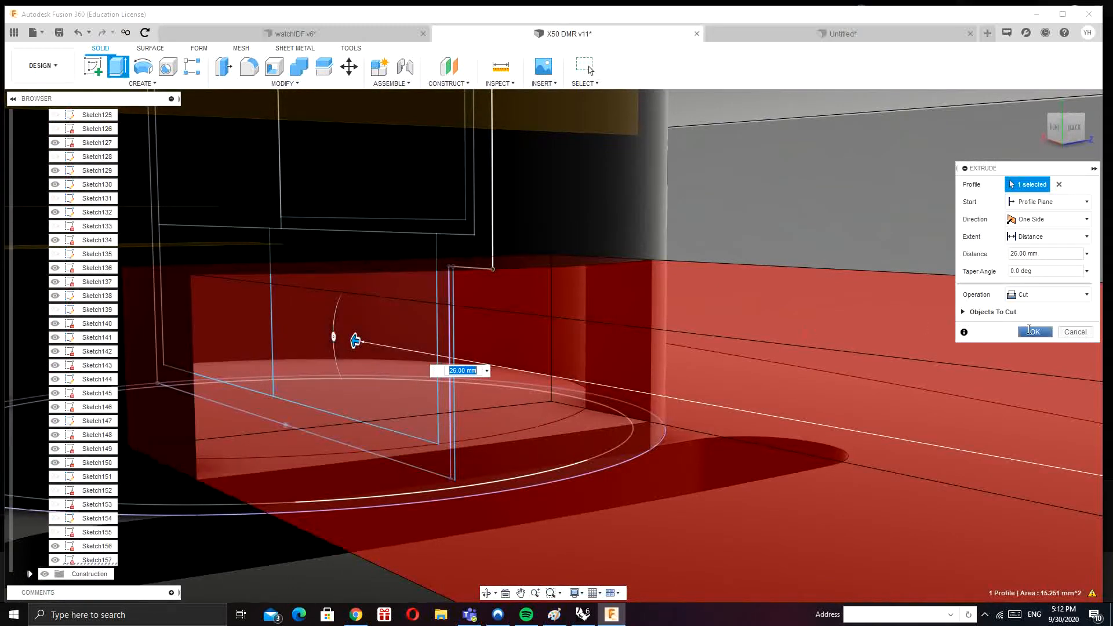
click(1032, 331)
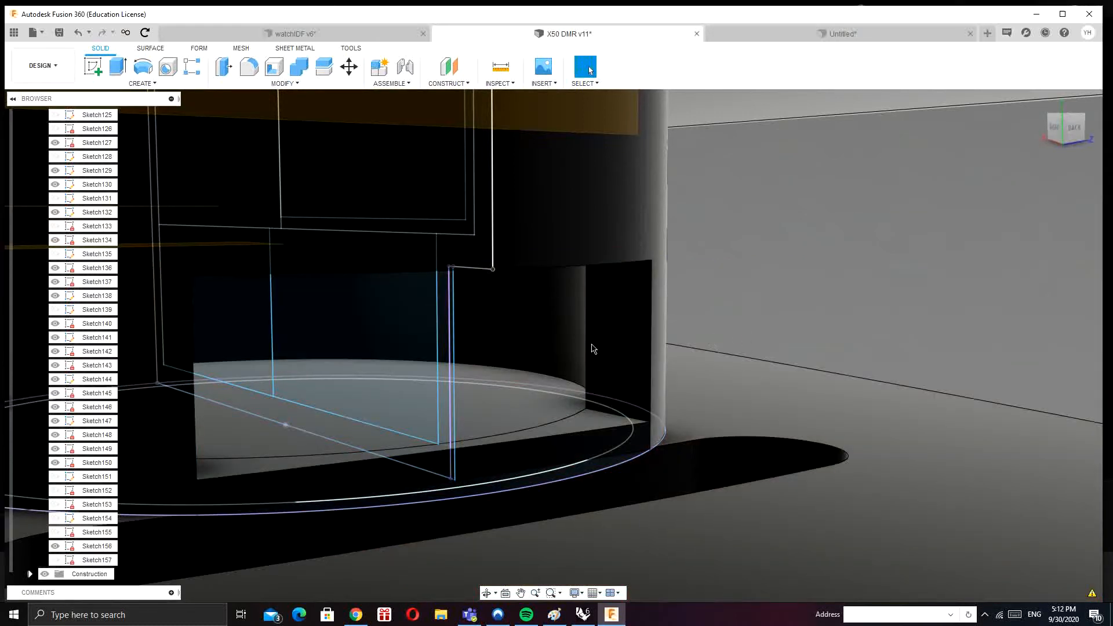
Step: Collapse the long Sketches folder in the browser so the bodies are easier to reach
scroll(84, 452, up, 10)
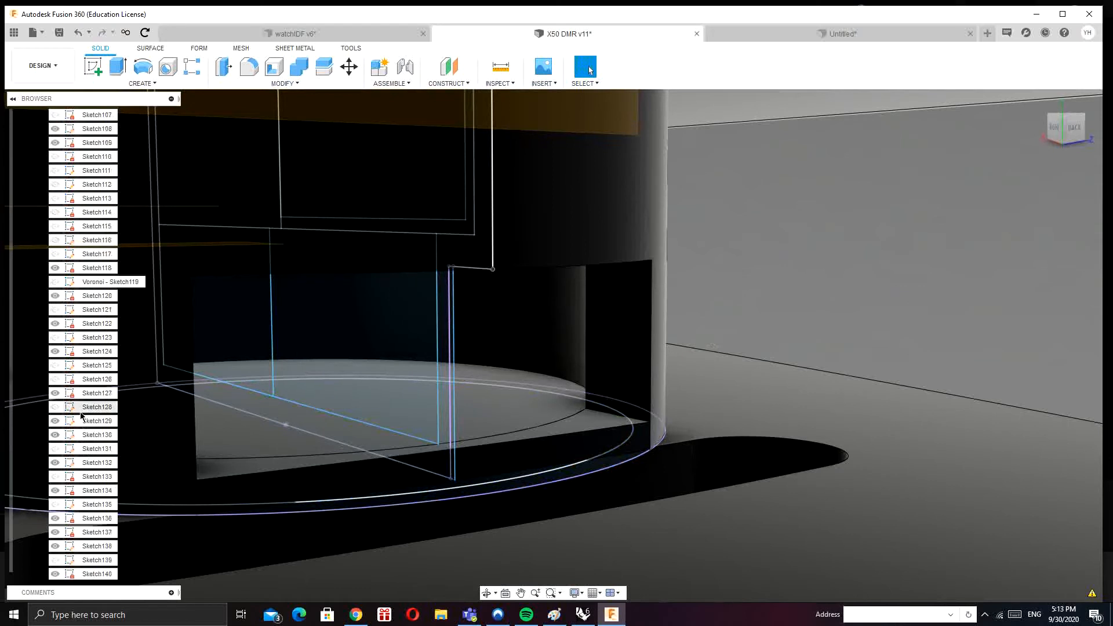
scroll(83, 410, up, 12)
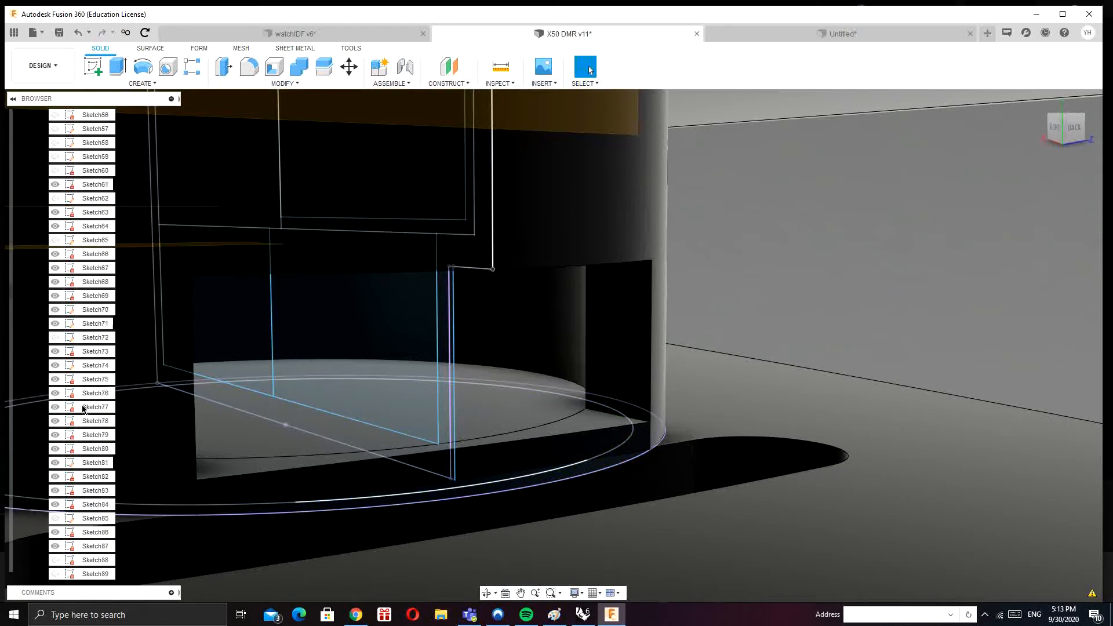
scroll(83, 410, up, 11)
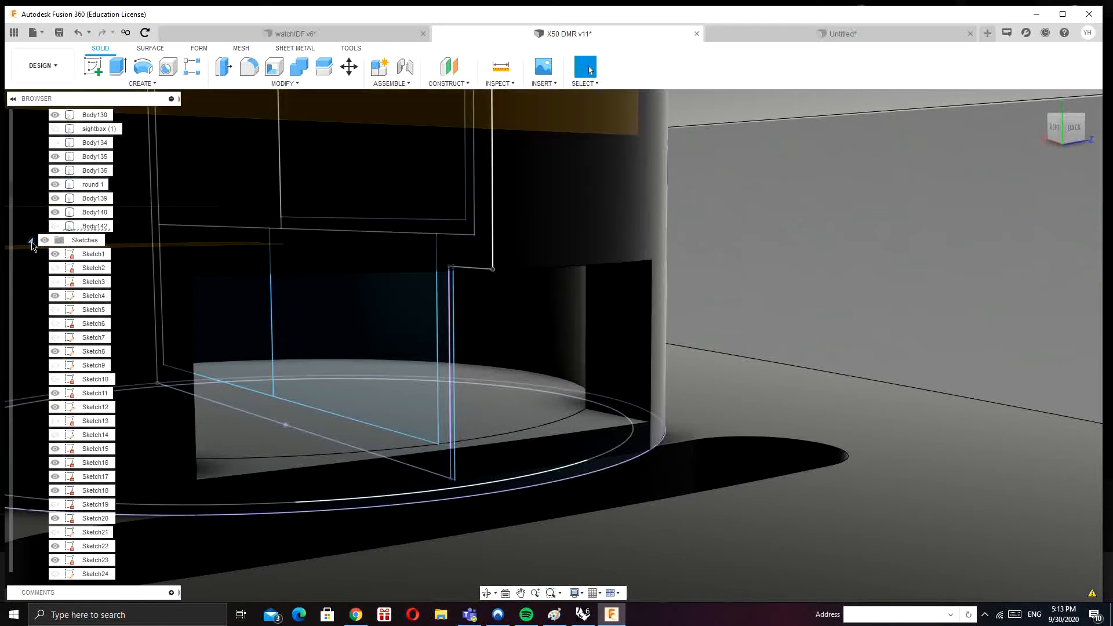
click(31, 241)
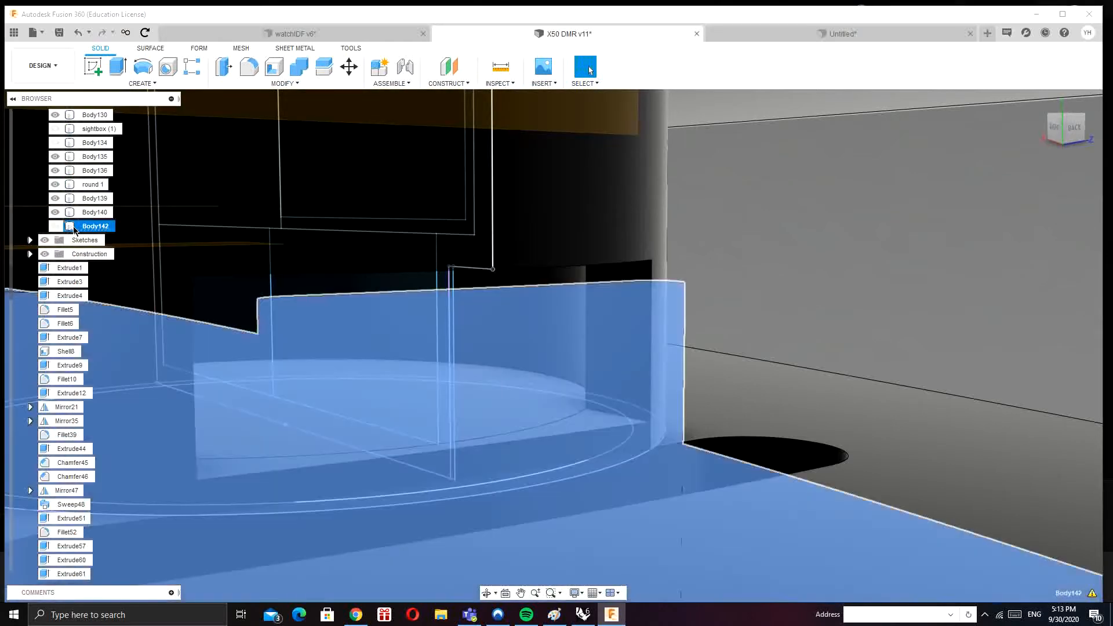
Step: Select Body142, sightbox (1) and sightbox in turn to look for the hidden lower mount body
click(74, 228)
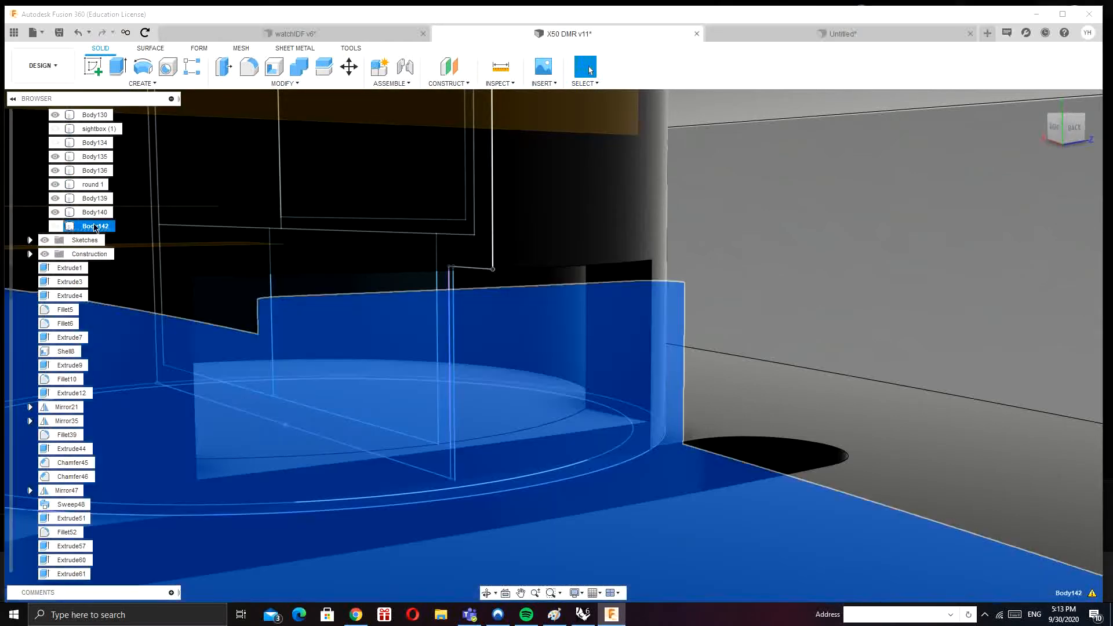
scroll(81, 178, up, 1)
click(92, 143)
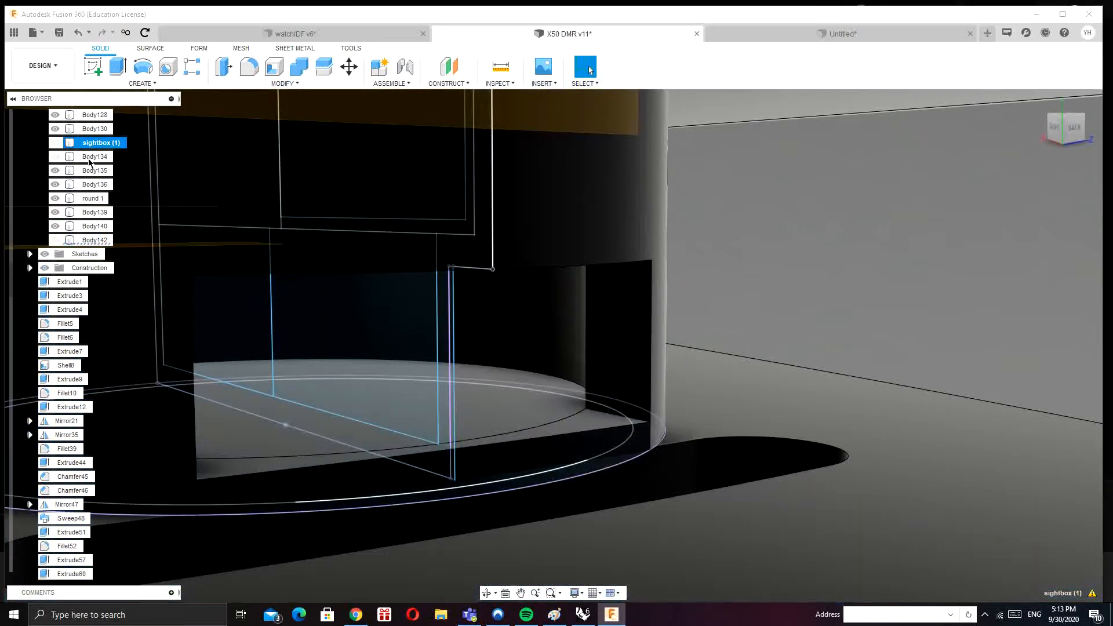
scroll(86, 220, up, 6)
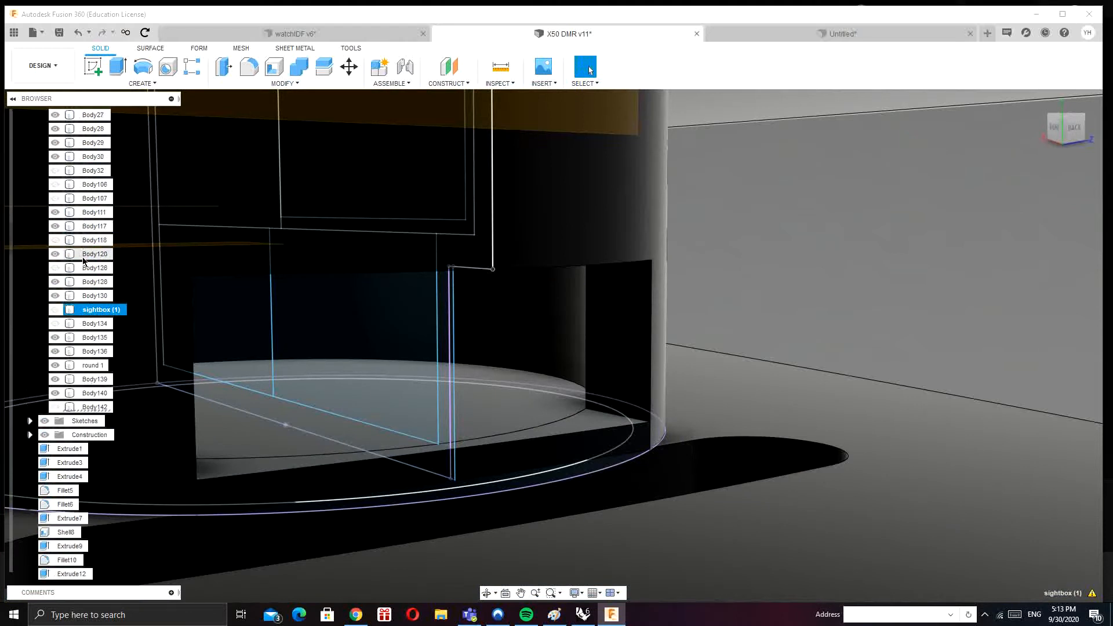
scroll(86, 265, up, 4)
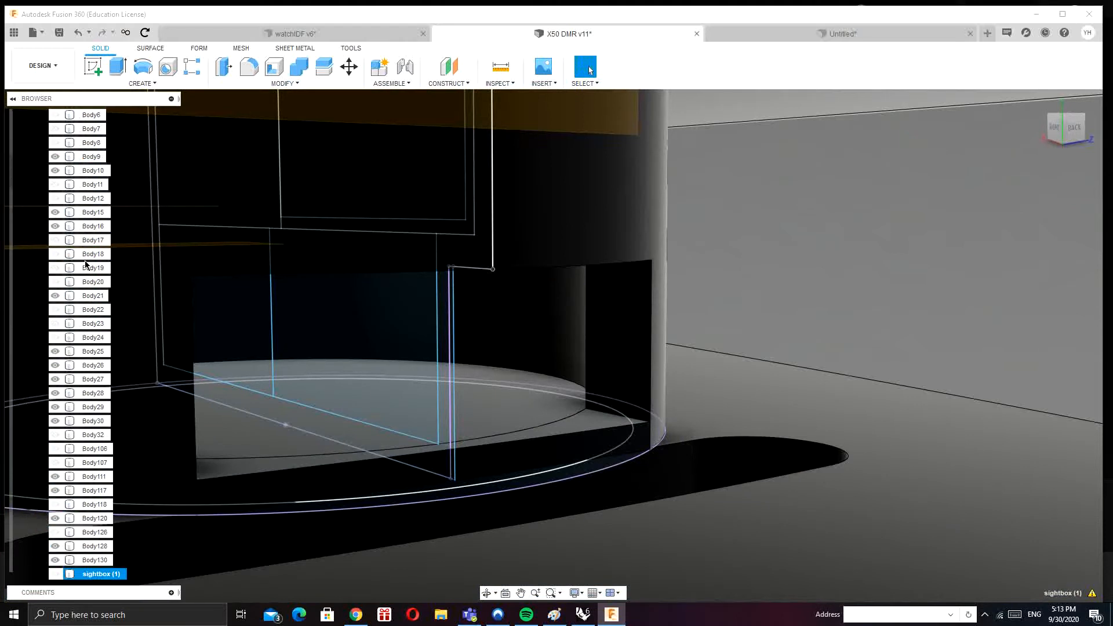
scroll(85, 264, up, 4)
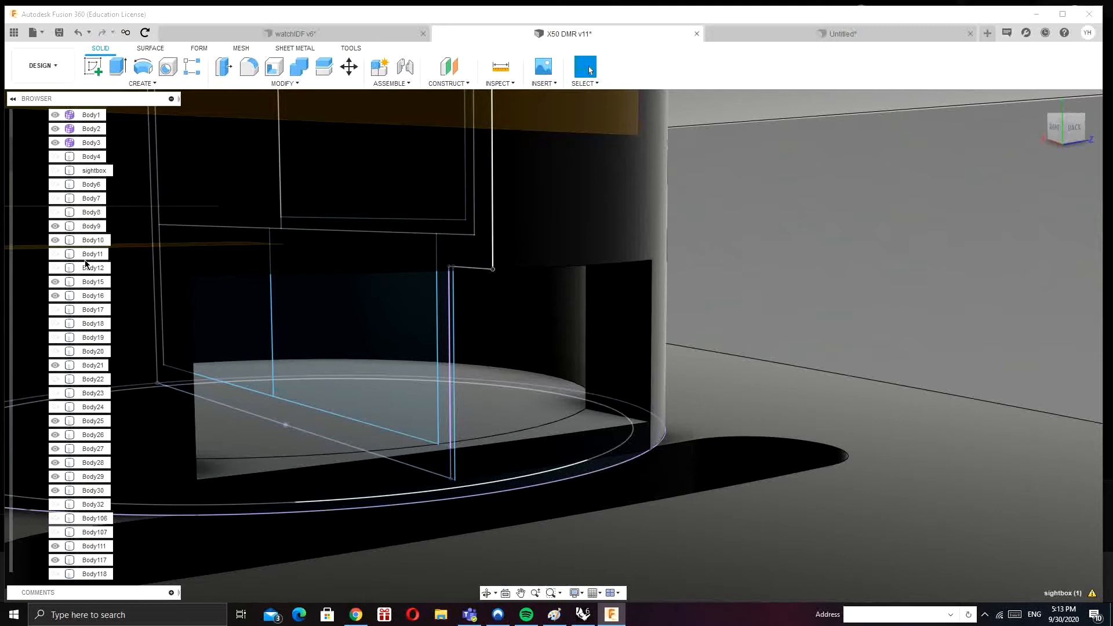
click(90, 260)
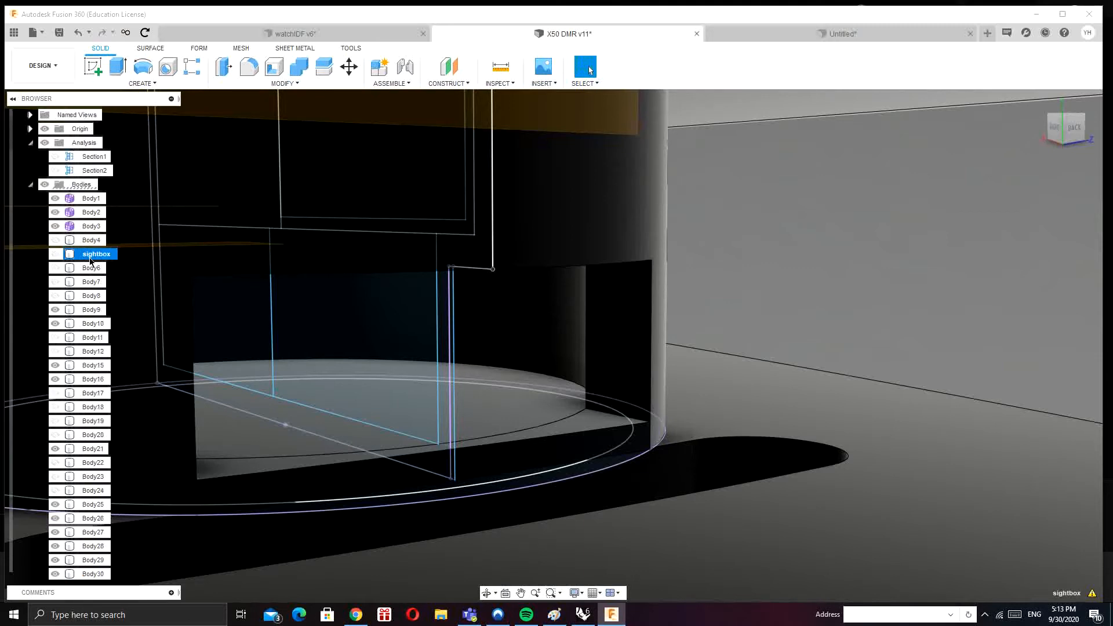
Step: Briefly show and rehide sightbox, Body8, Body18, Body20, Body23 and Body24 one by one to identify the hidden mount body
click(56, 255)
click(56, 256)
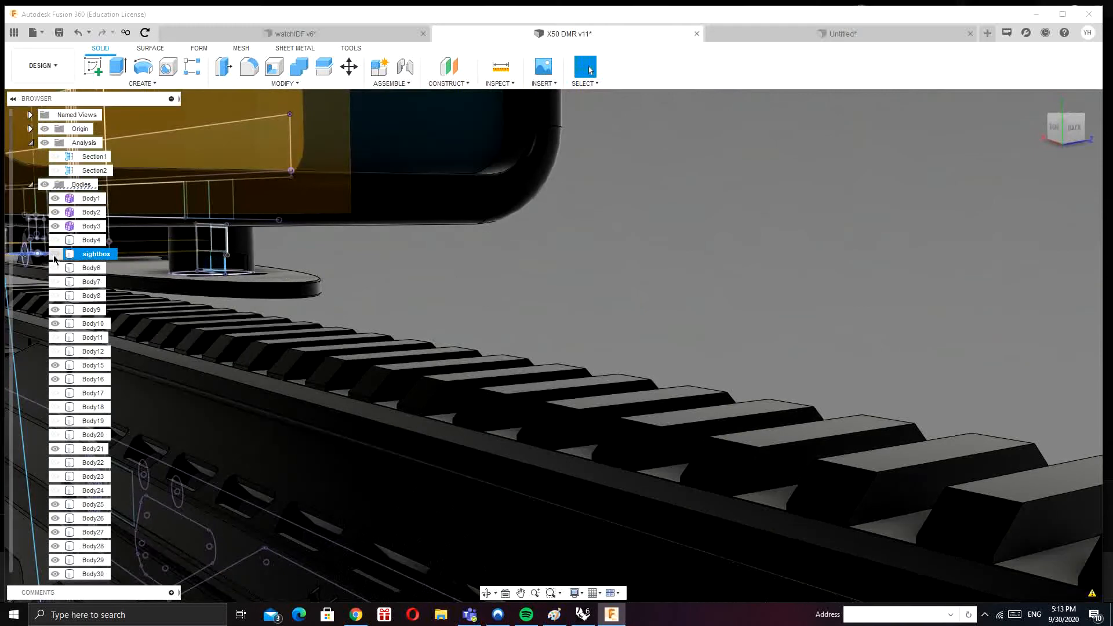
click(58, 296)
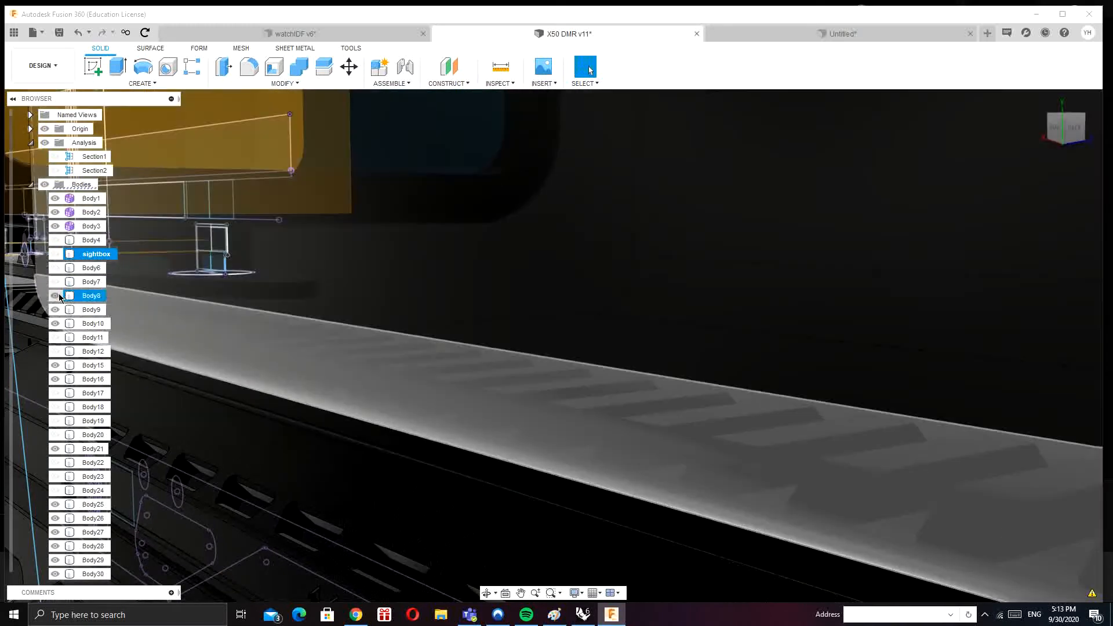
click(56, 296)
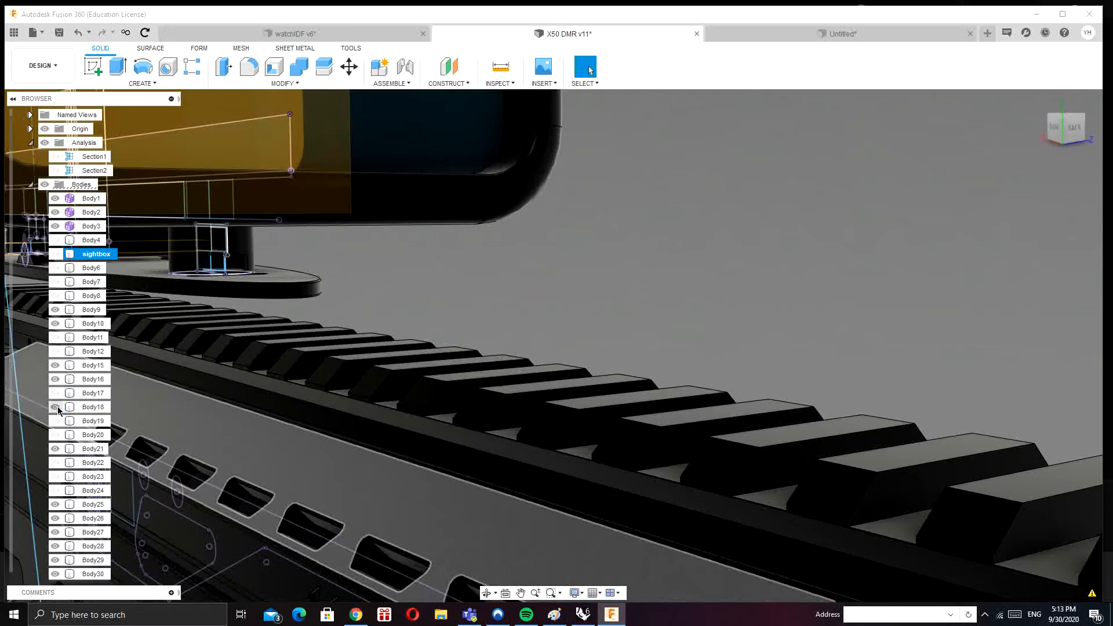
click(58, 436)
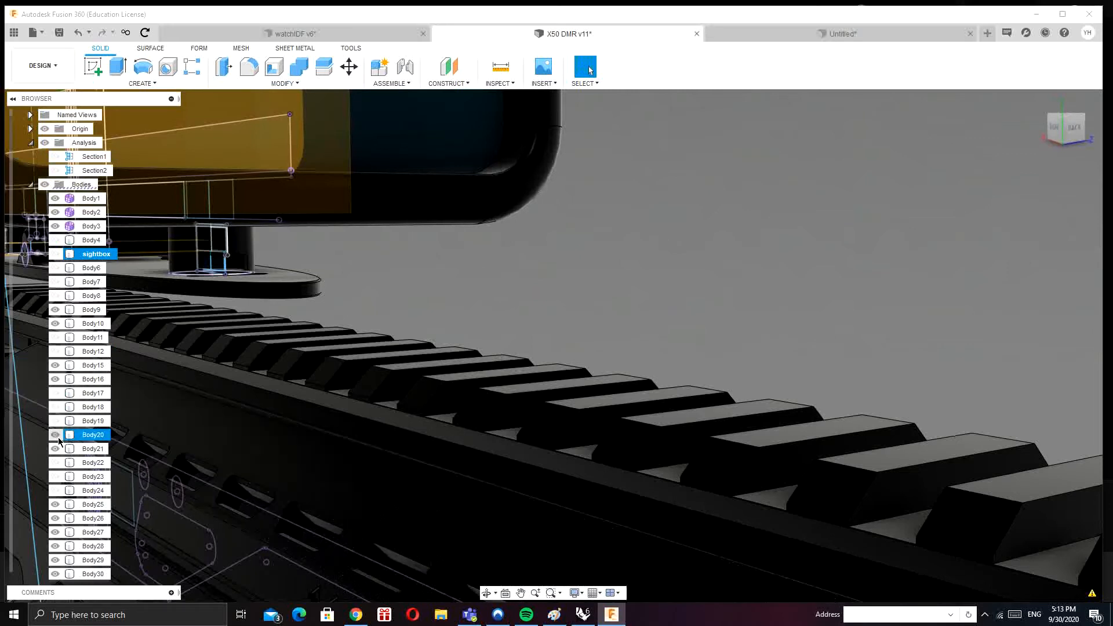
click(58, 439)
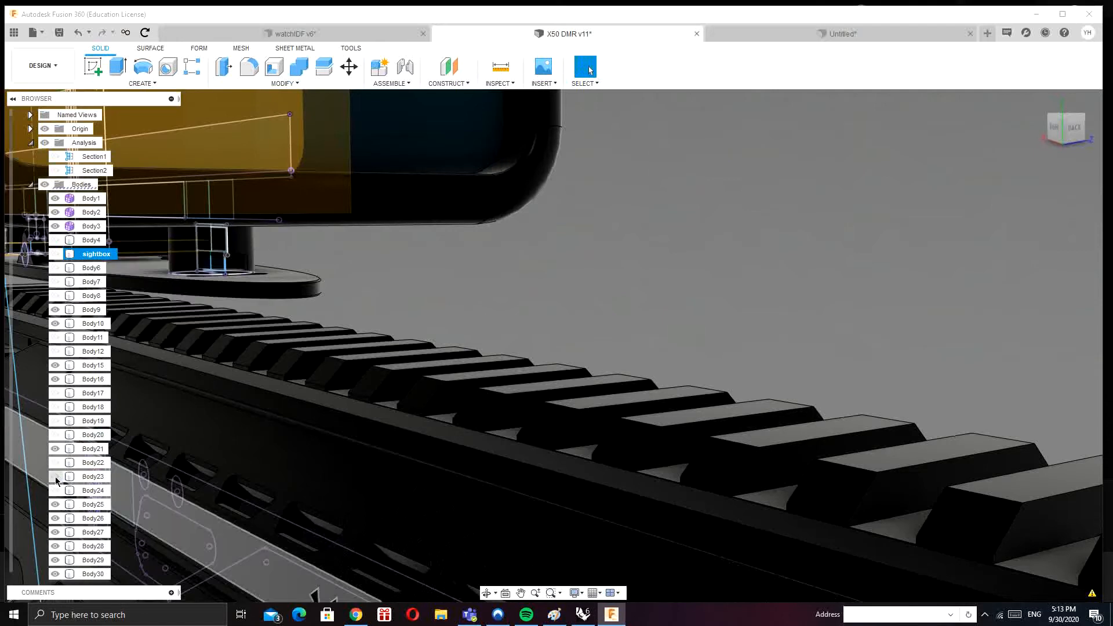
click(55, 478)
click(56, 478)
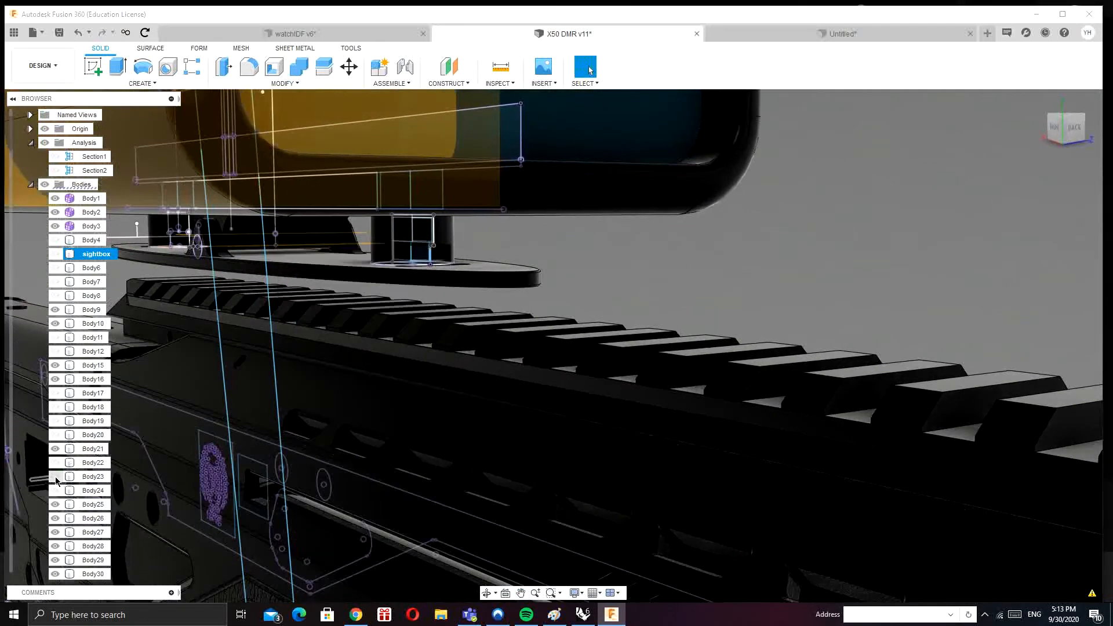
click(56, 491)
click(56, 491)
Step: Continue checking the hidden bodies by toggling the visibility of Body32, Body106 and Body107
scroll(60, 504, down, 2)
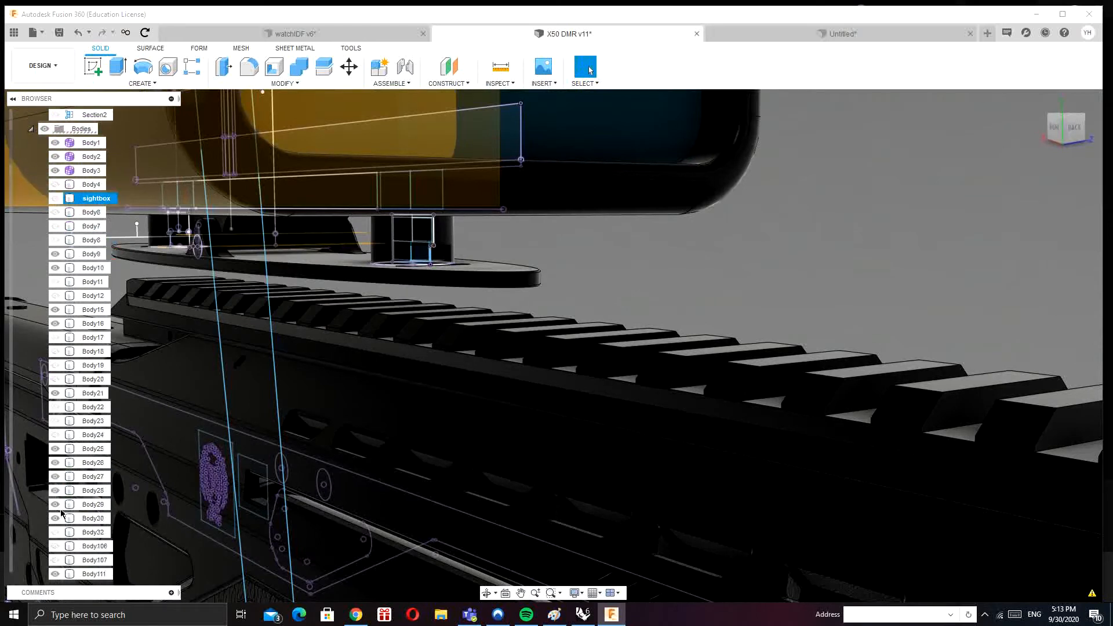
click(55, 532)
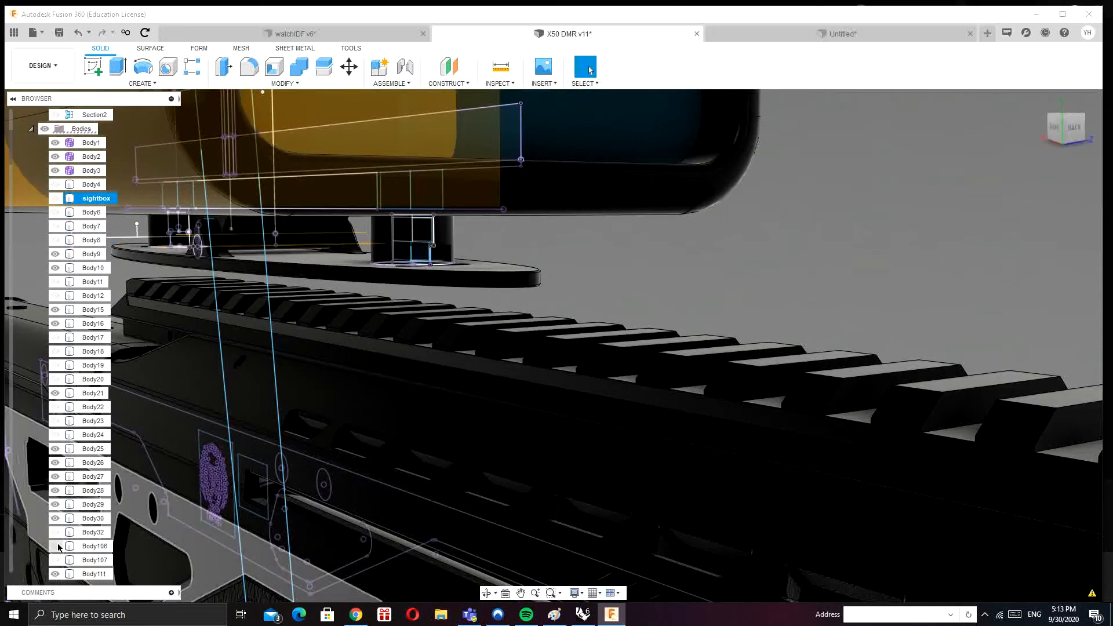
click(56, 546)
click(55, 546)
click(56, 547)
click(56, 560)
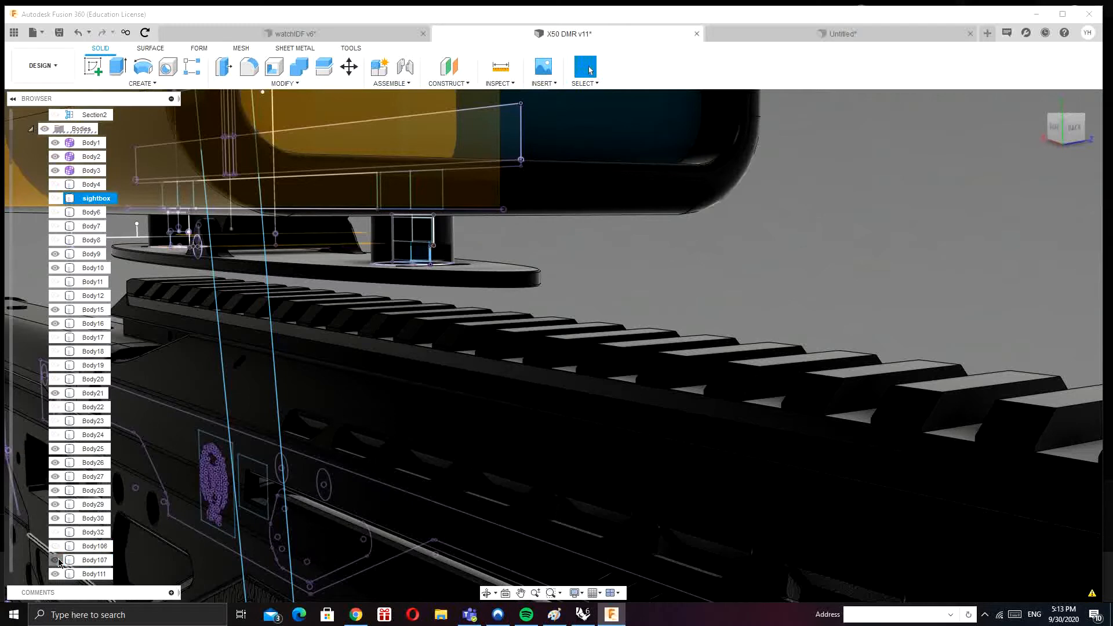
click(57, 562)
Step: Check the remaining hidden bodies Body118, Body126, sightbox (1) and Body134 by toggling their visibility
scroll(58, 562, down, 3)
click(57, 520)
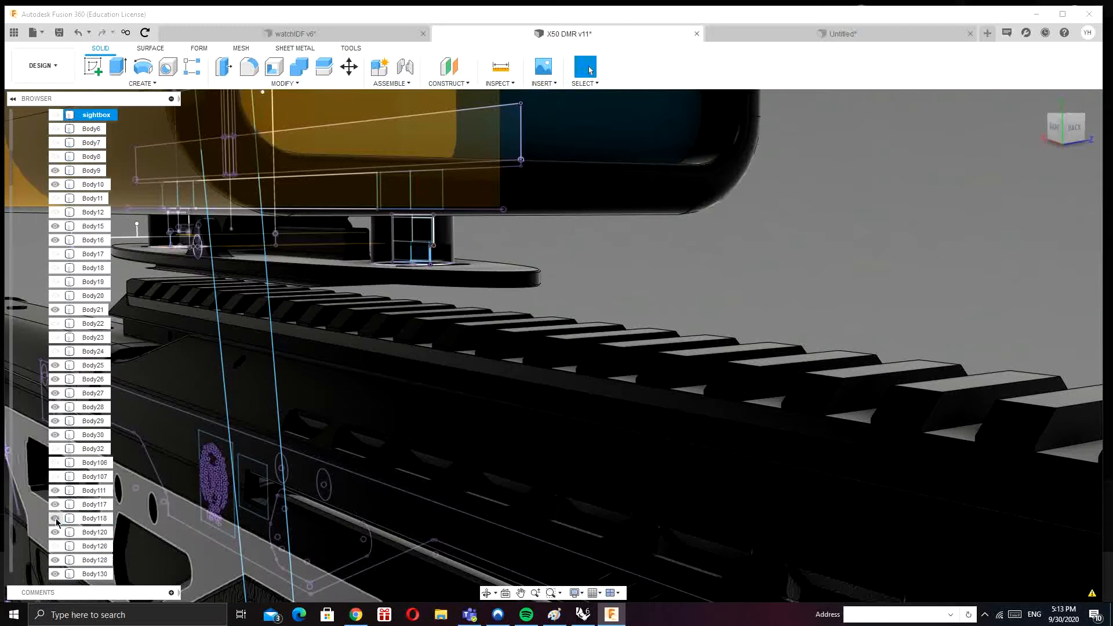
click(55, 518)
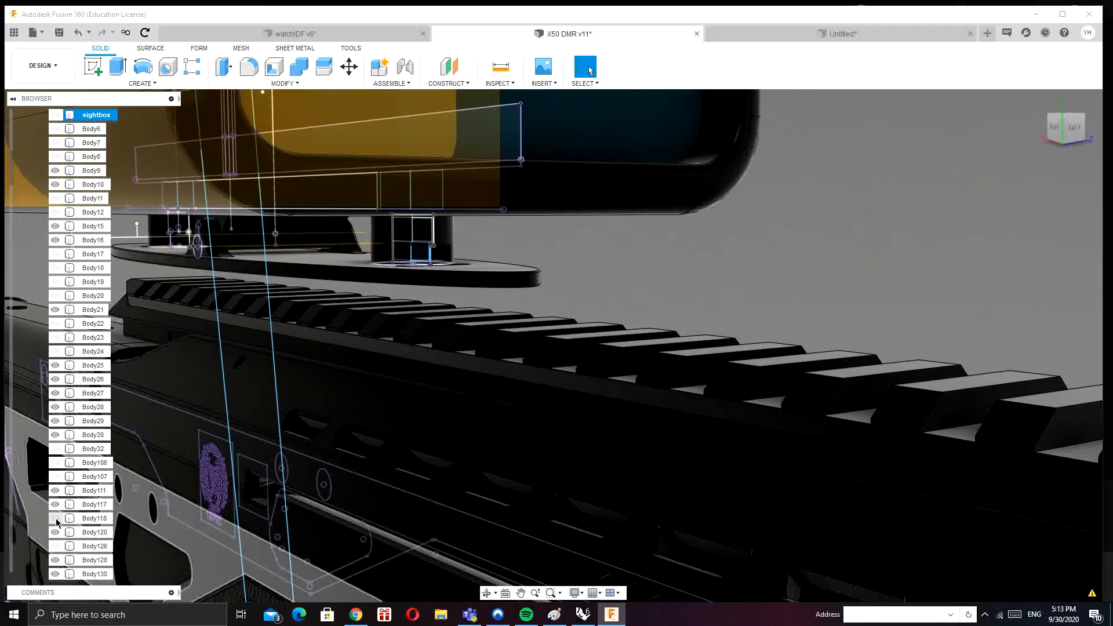
click(55, 546)
click(55, 546)
click(55, 546)
scroll(56, 545, down, 2)
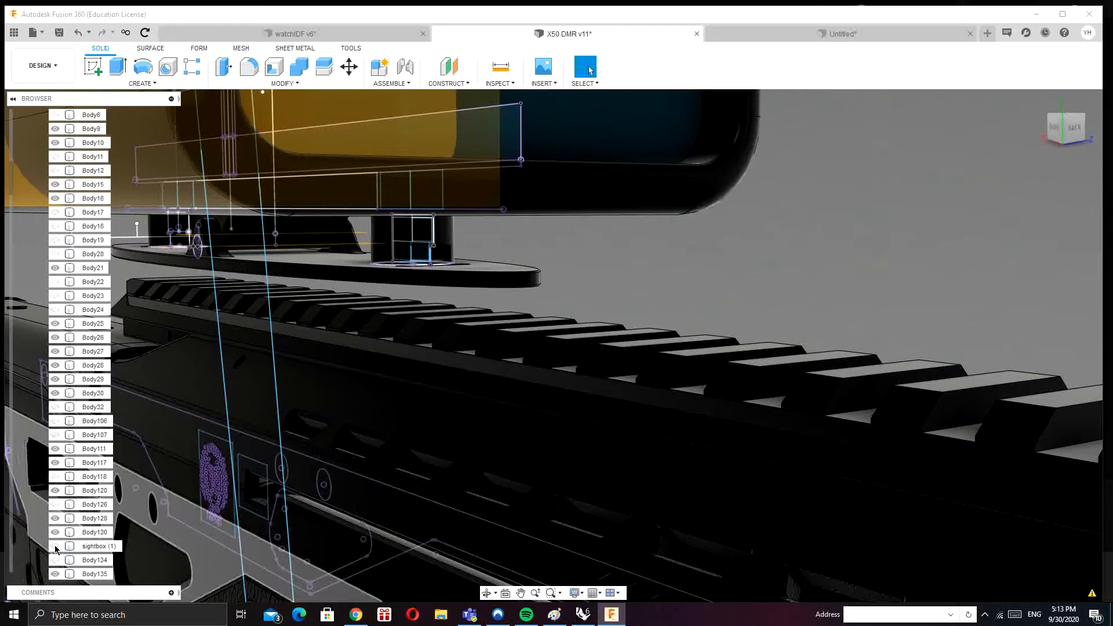
click(57, 533)
click(55, 532)
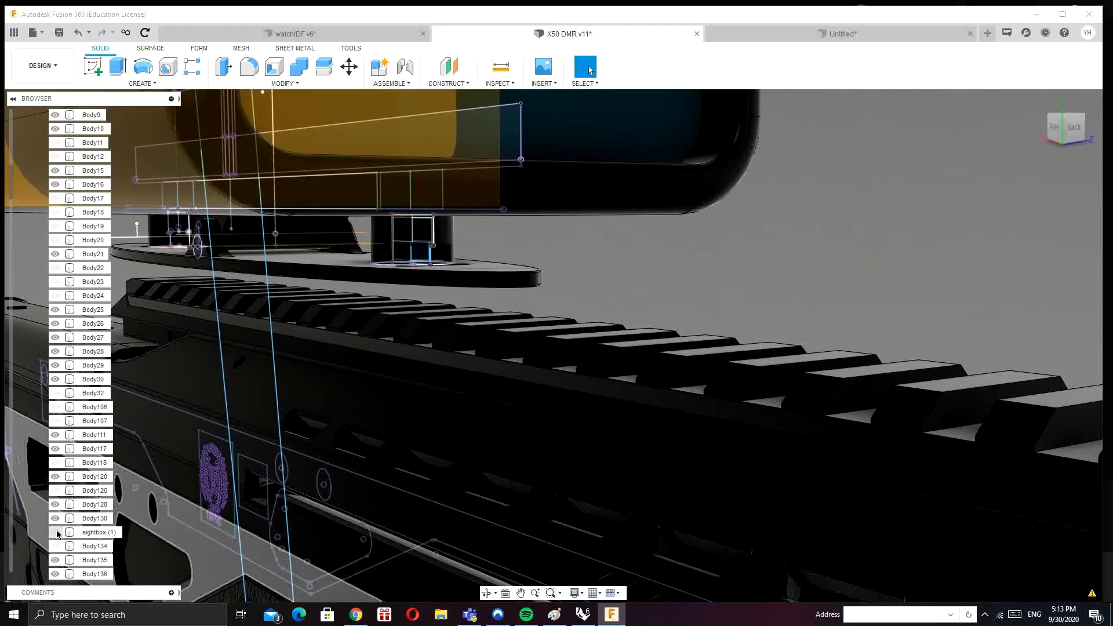
click(56, 546)
click(55, 546)
Step: Make the hidden rail mount body Body142 visible
scroll(56, 545, down, 3)
click(56, 533)
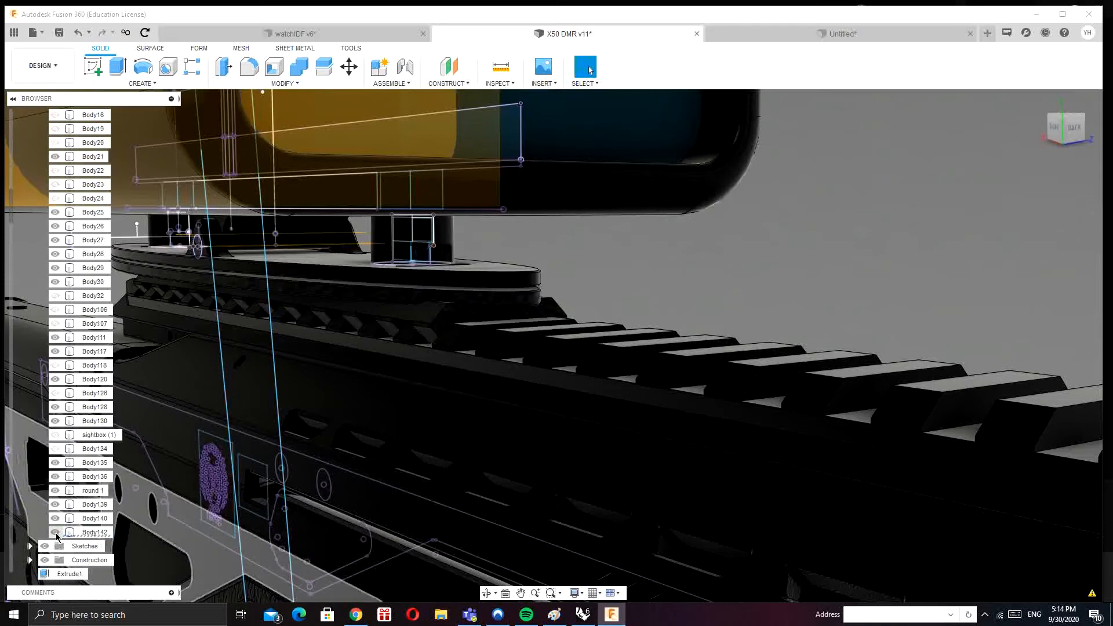
click(57, 536)
click(56, 536)
Step: Rename the rail mount body Body142 as "lower rail" and clear the selection
click(84, 532)
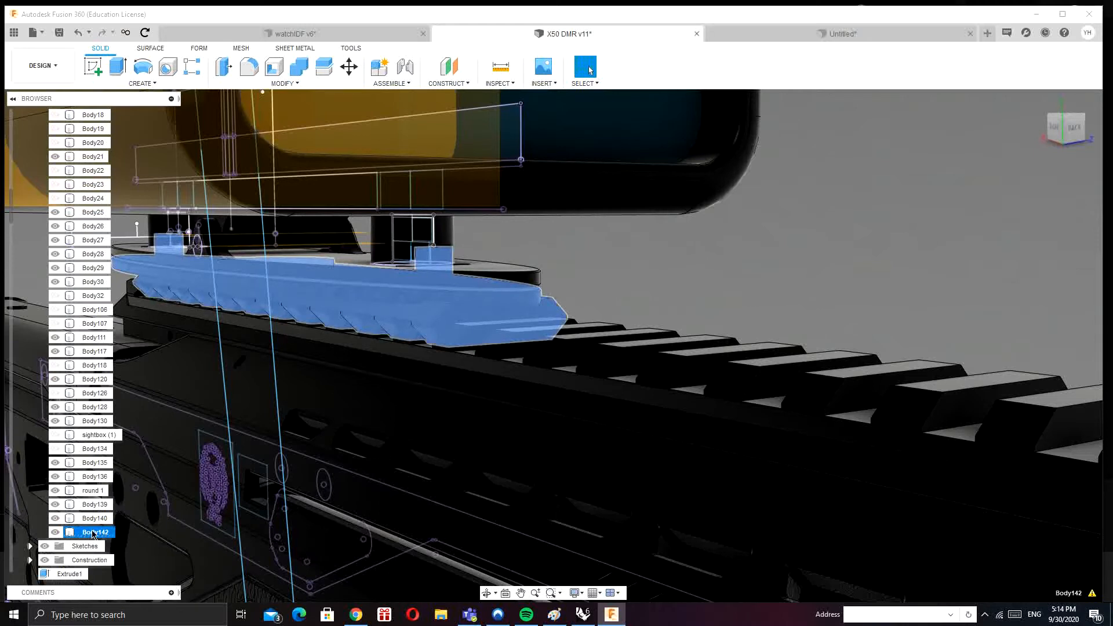
double_click(93, 533)
text(lowe)
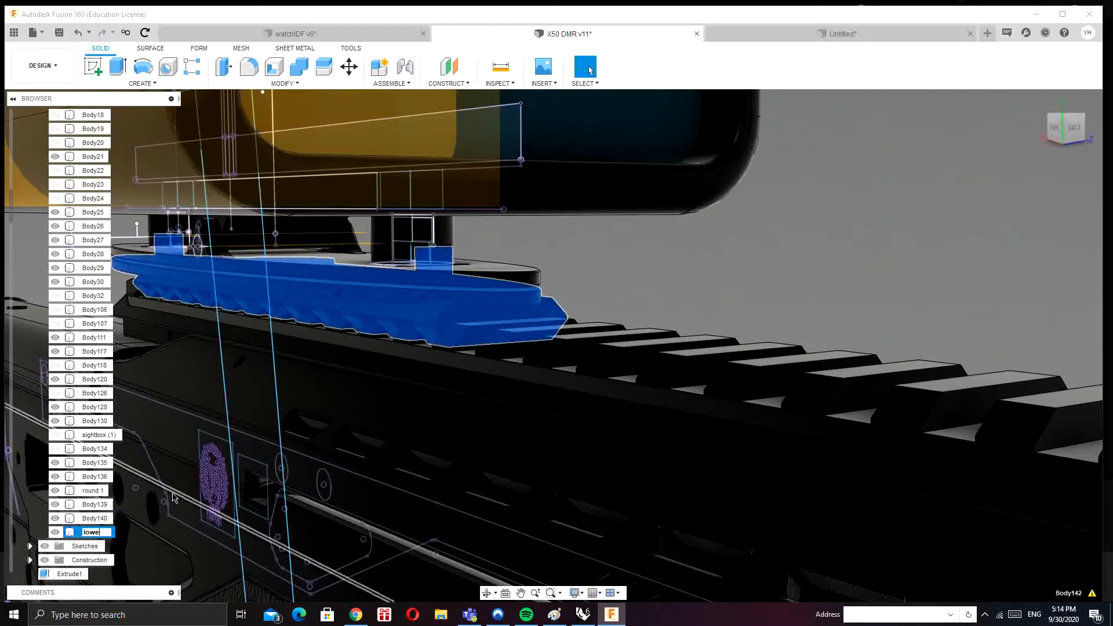
text(r rail)
key(Return)
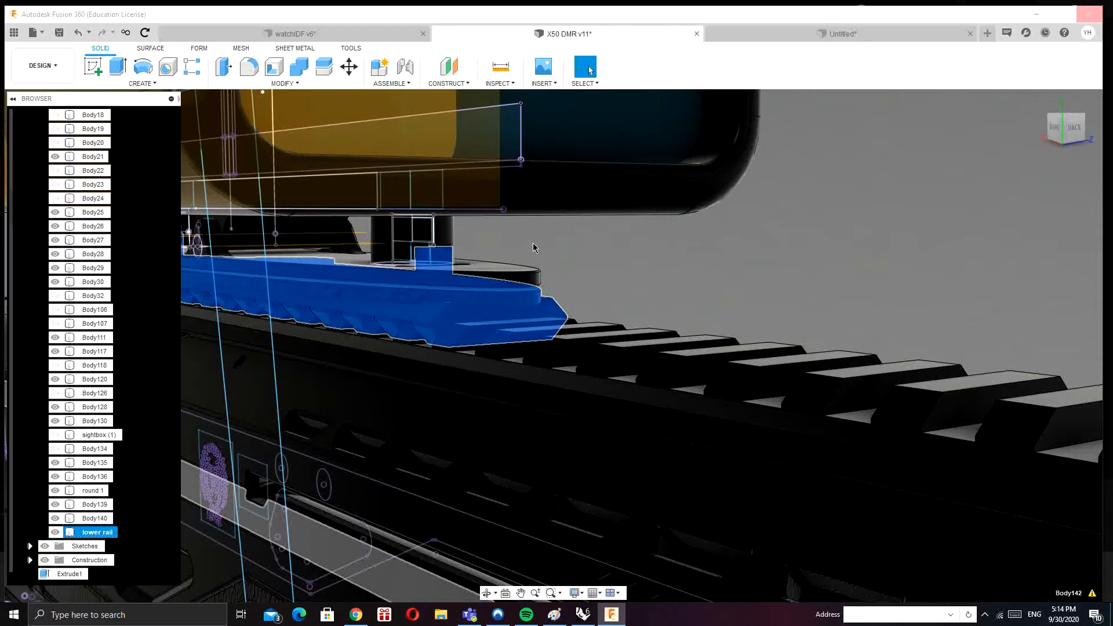
click(519, 240)
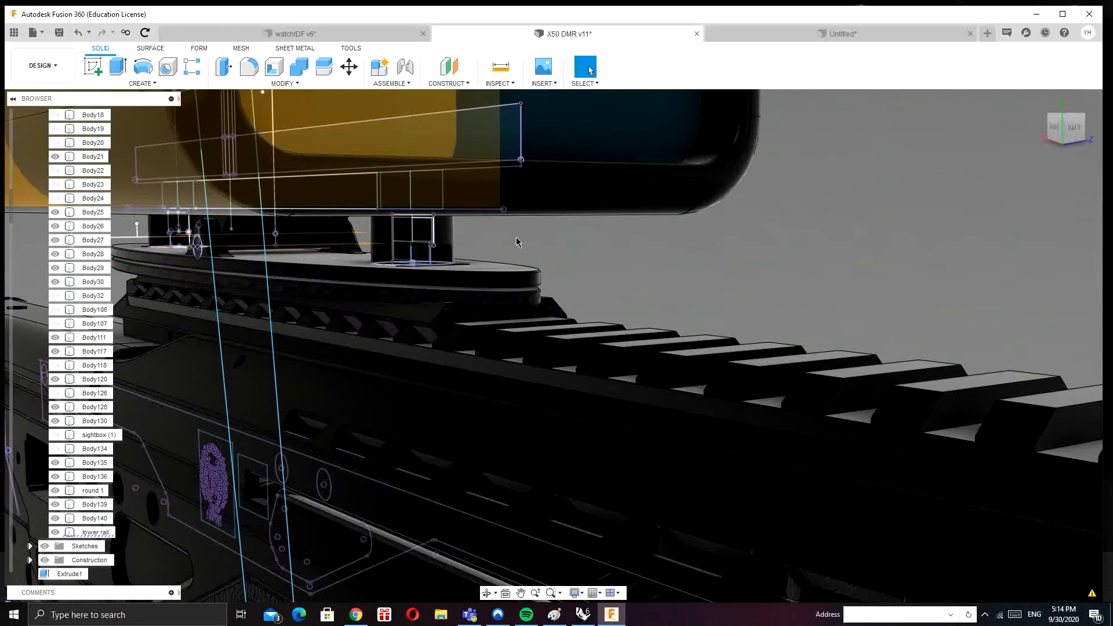
Step: Convert the lower rail body into a component
scroll(421, 262, up, 4)
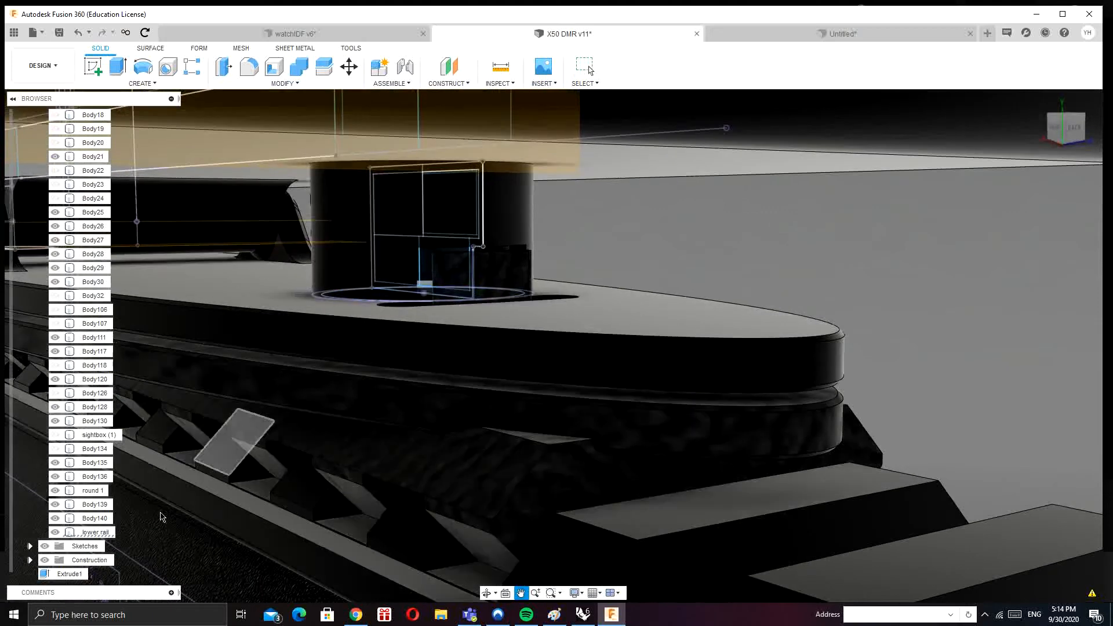
click(88, 532)
right_click(88, 533)
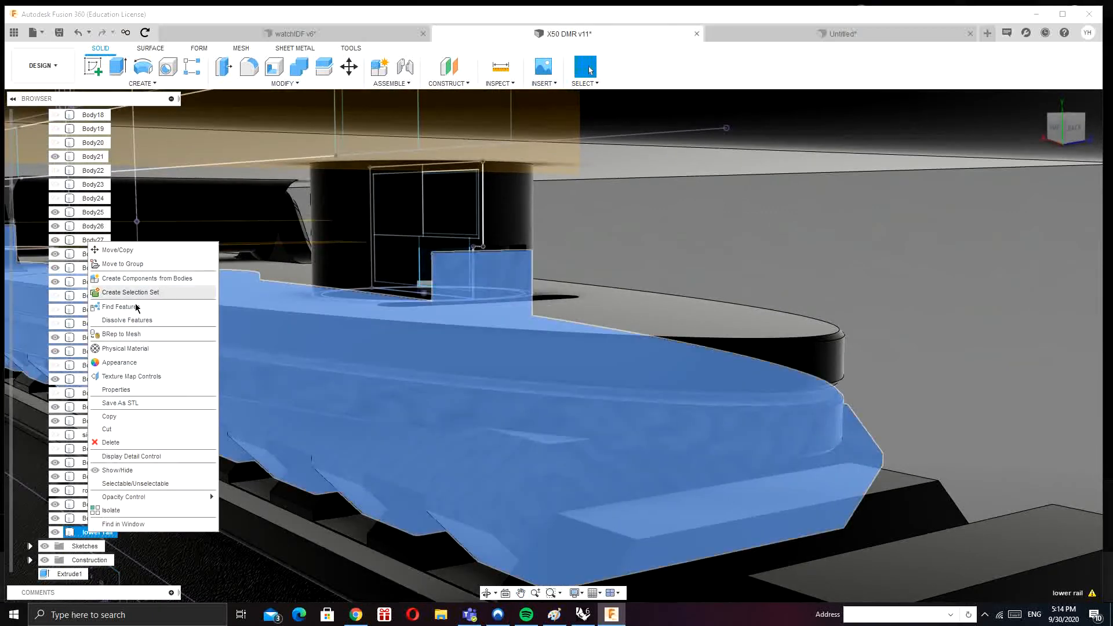
click(135, 273)
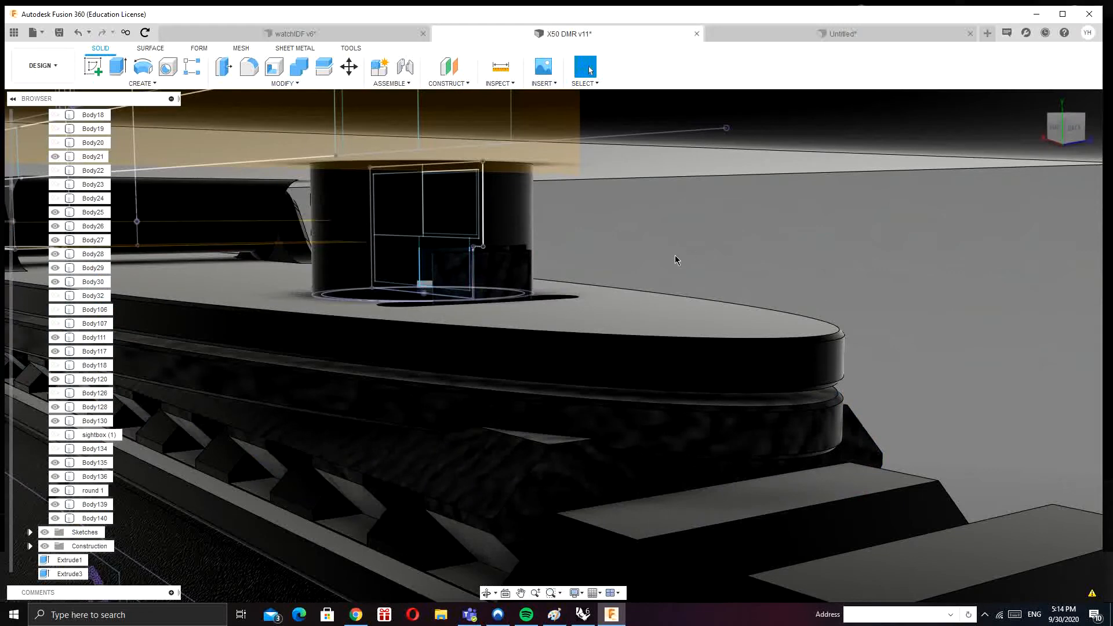
shift+middle_drag(676, 260, 725, 266)
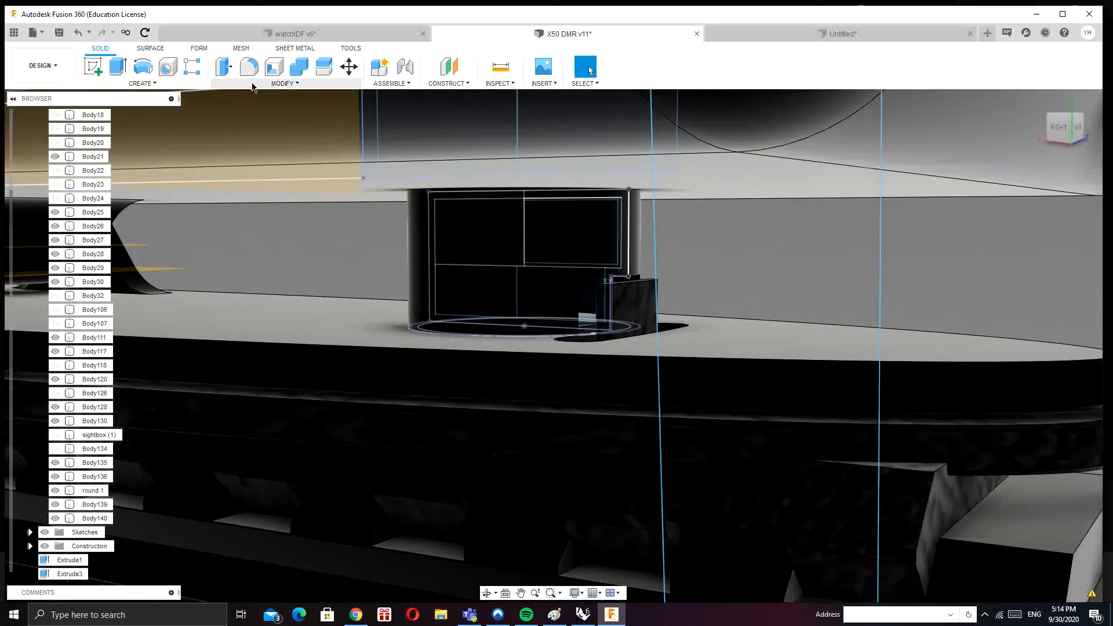
click(252, 86)
mouse_move(159, 85)
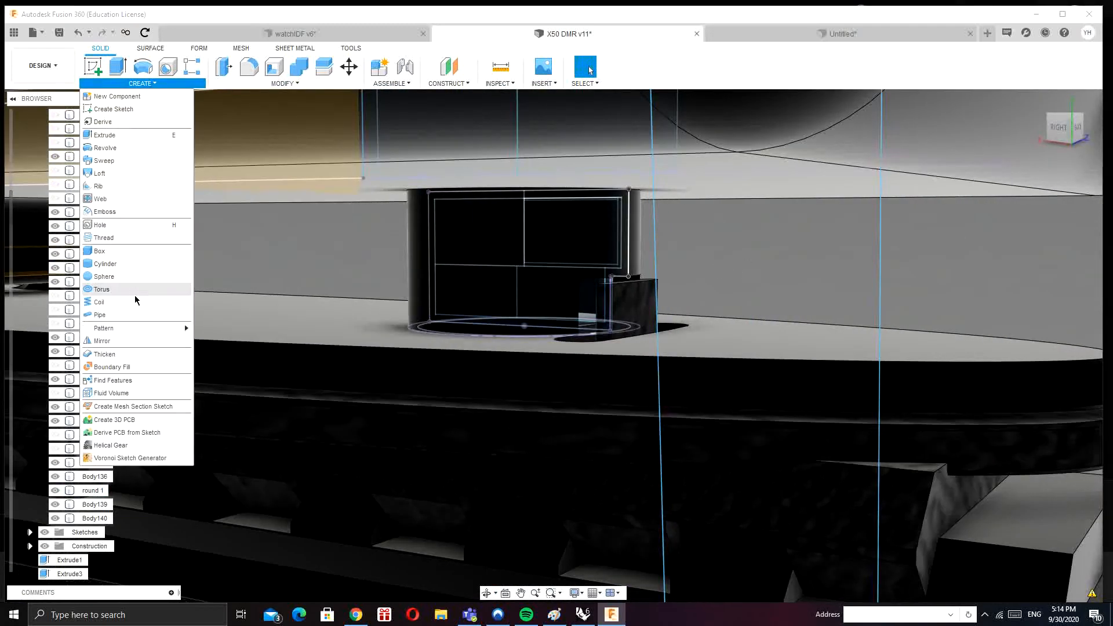
click(144, 340)
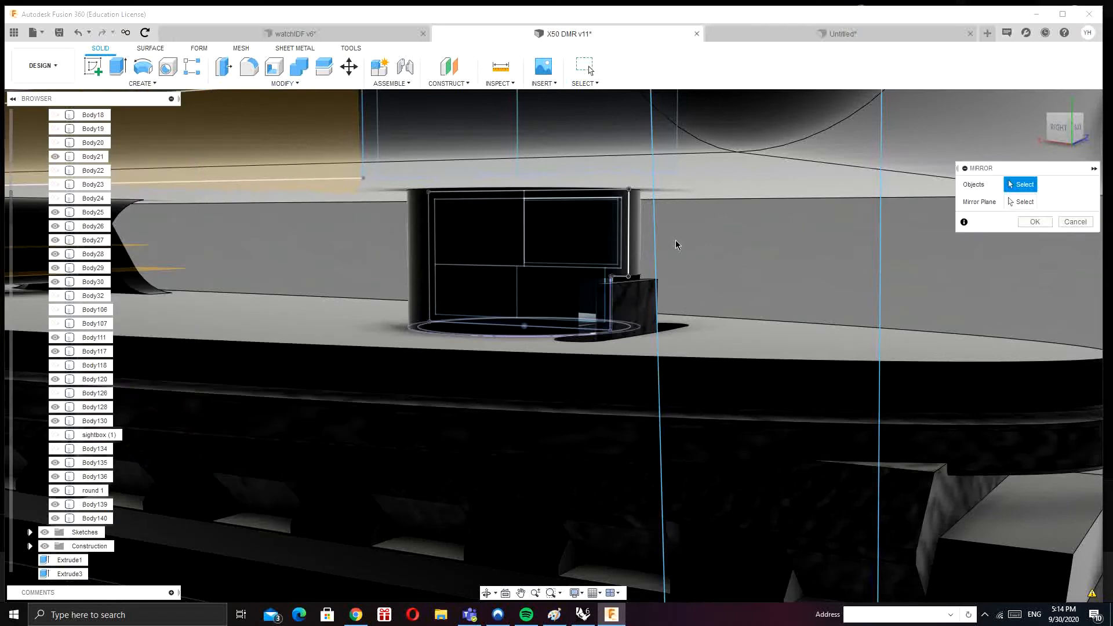
click(610, 250)
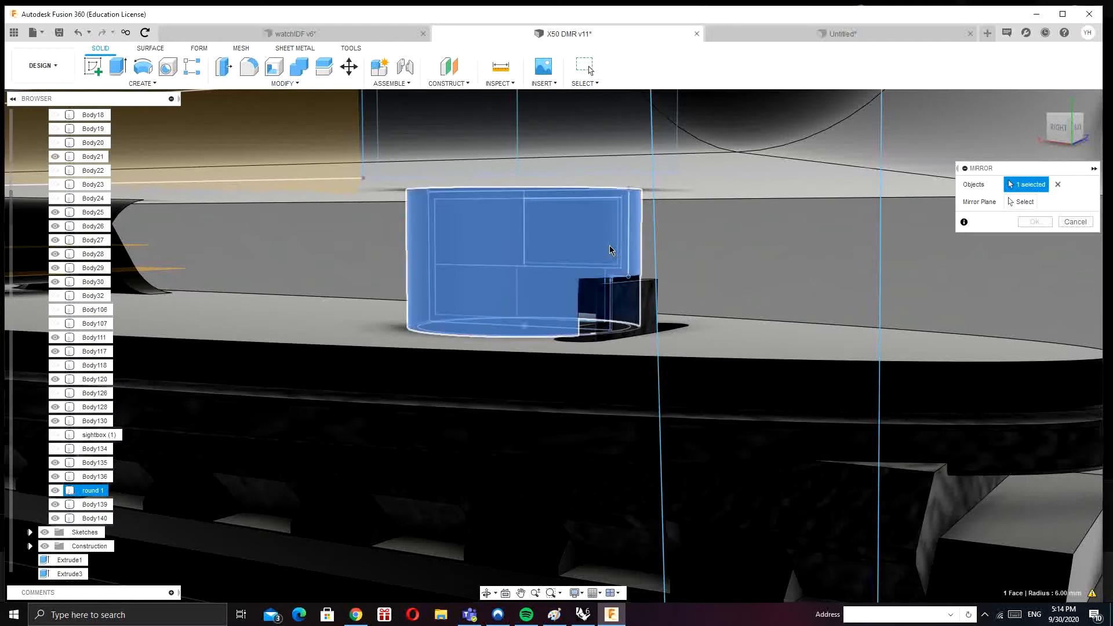
scroll(609, 250, down, 5)
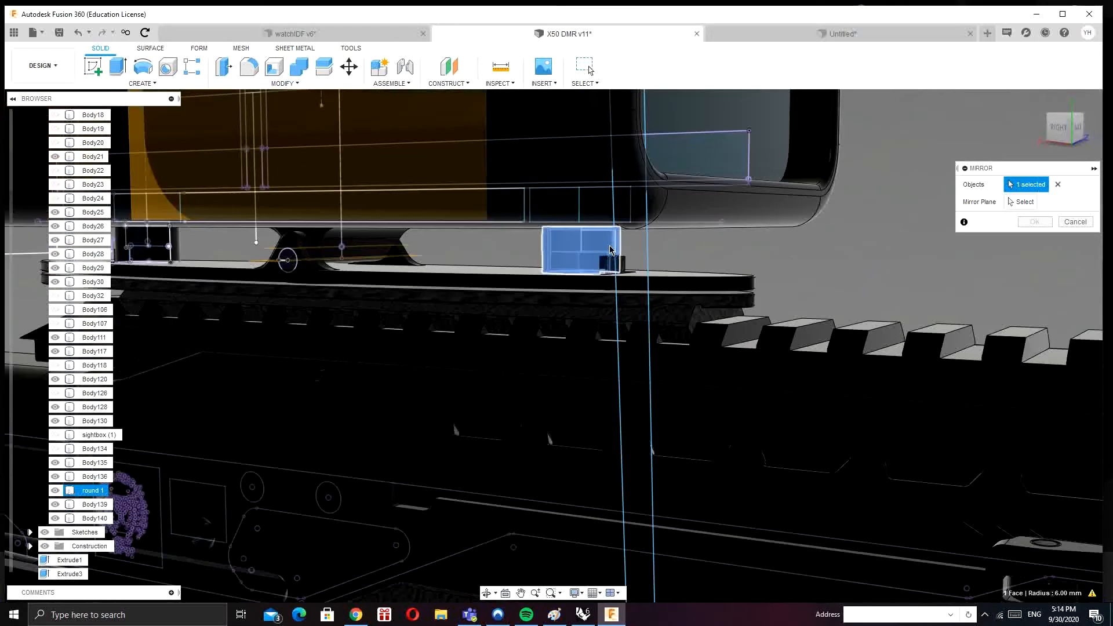
click(1077, 225)
Step: Select the scope's other peg and toggle the visibility of round 1 to check which geometry belongs to that body
middle_drag(145, 252, 516, 260)
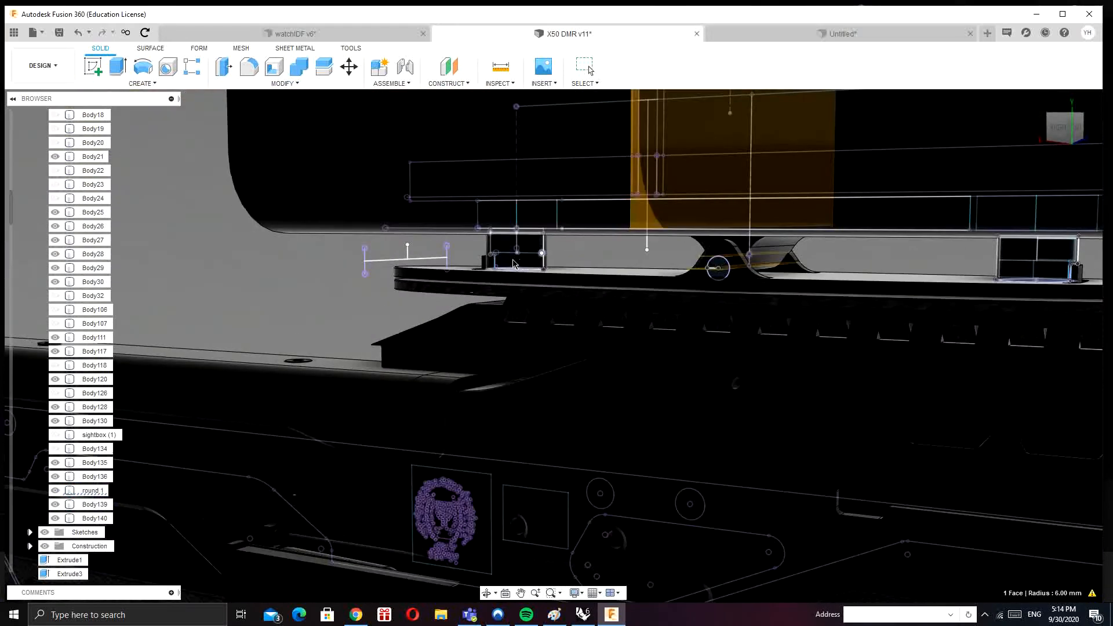
scroll(516, 260, up, 4)
scroll(518, 260, up, 4)
click(498, 268)
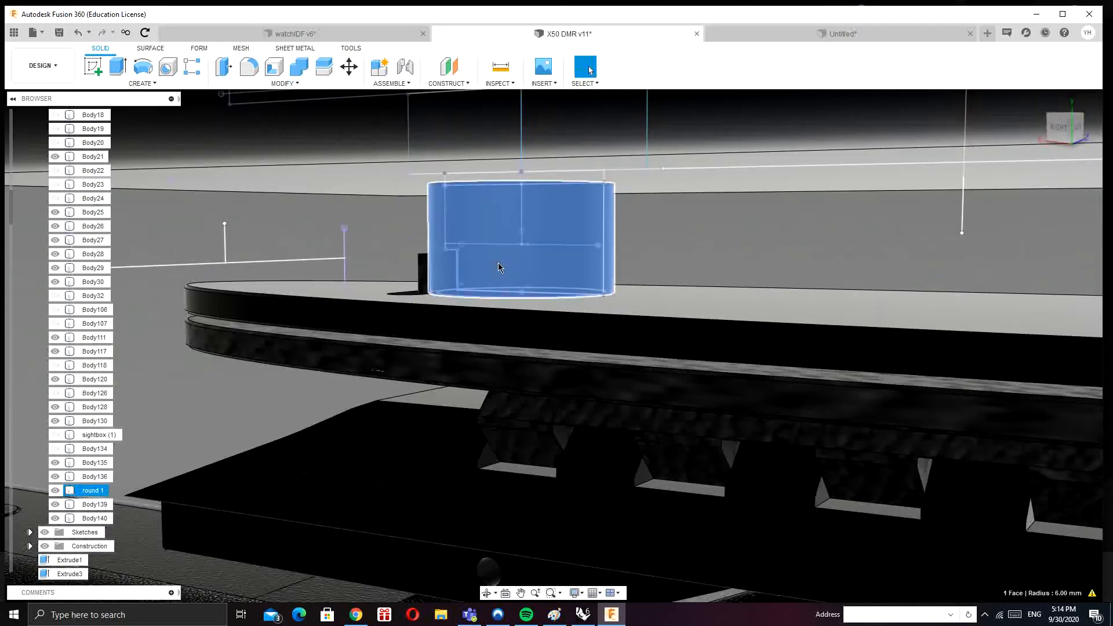
right_click(499, 268)
click(495, 417)
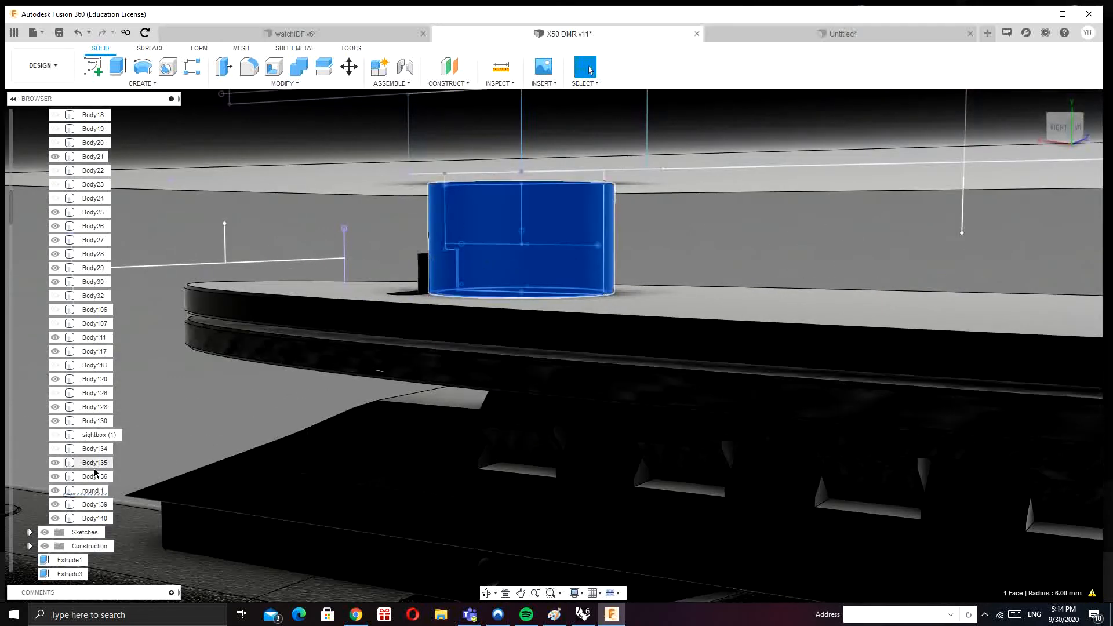
click(55, 491)
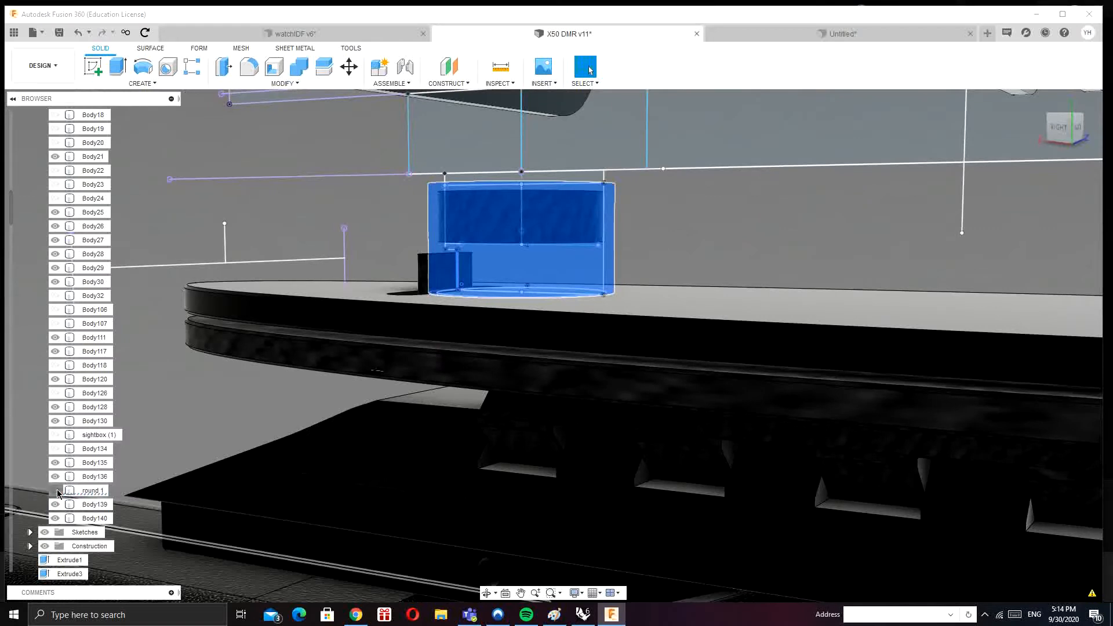
click(57, 491)
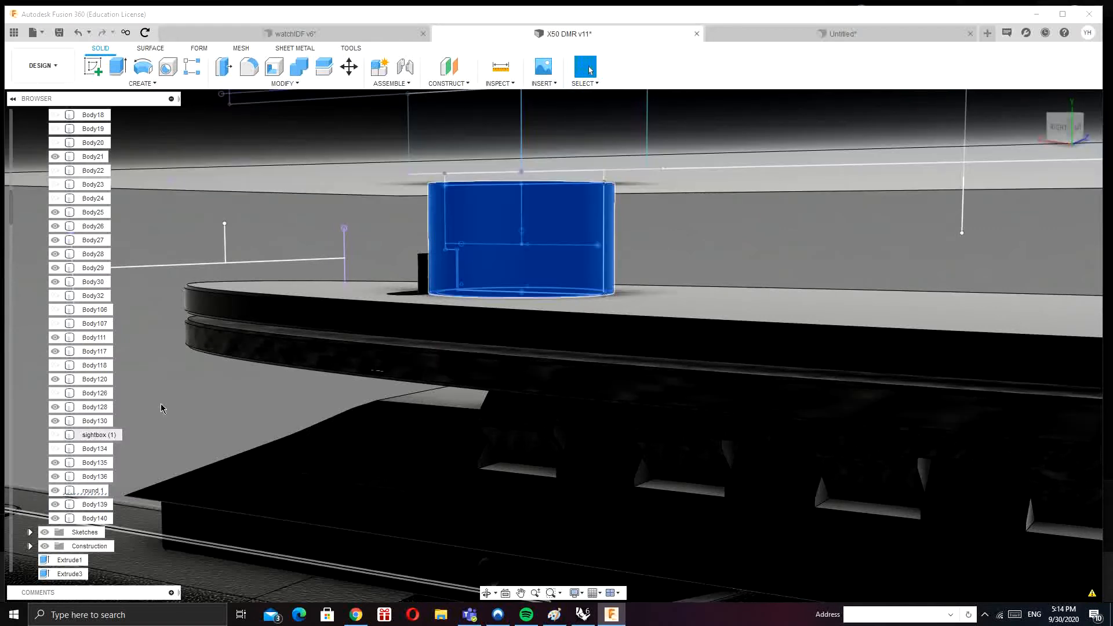
click(217, 229)
click(235, 84)
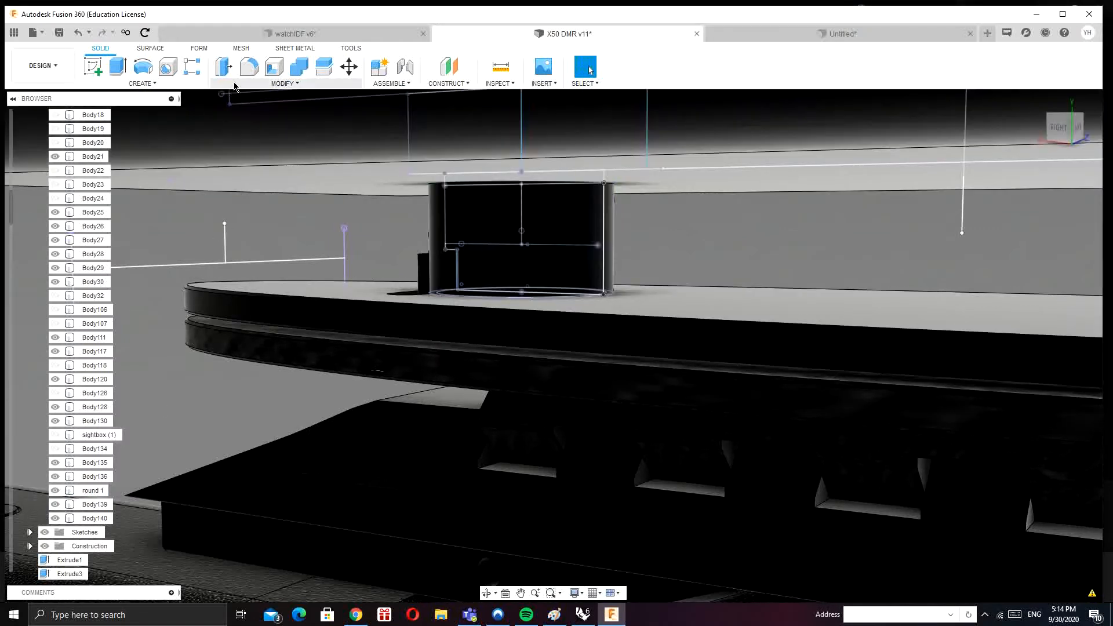
click(142, 84)
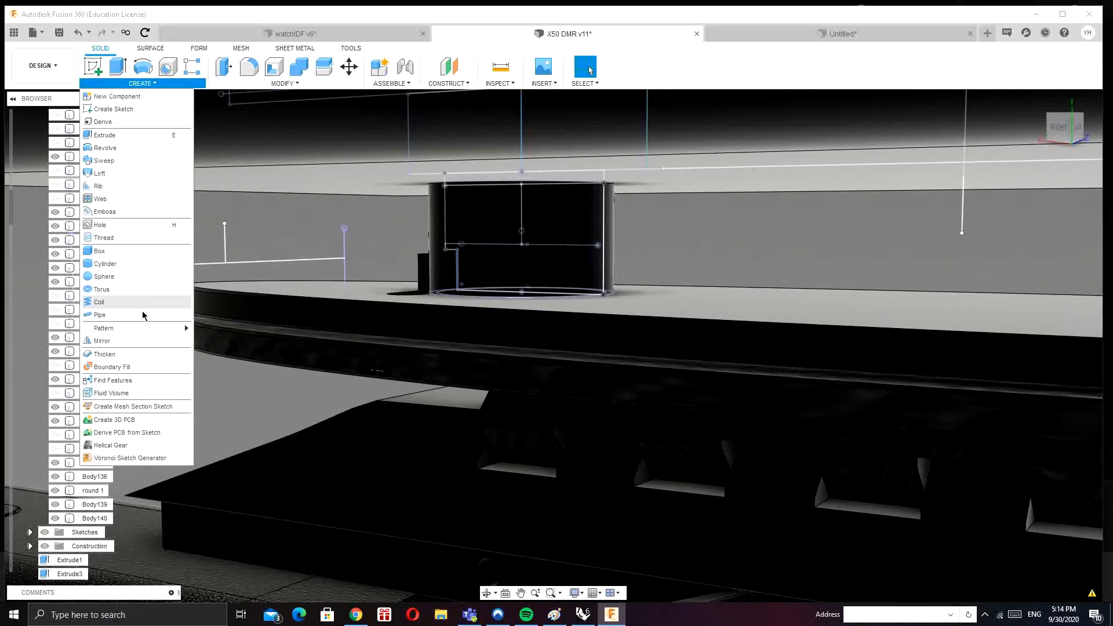
mouse_move(155, 332)
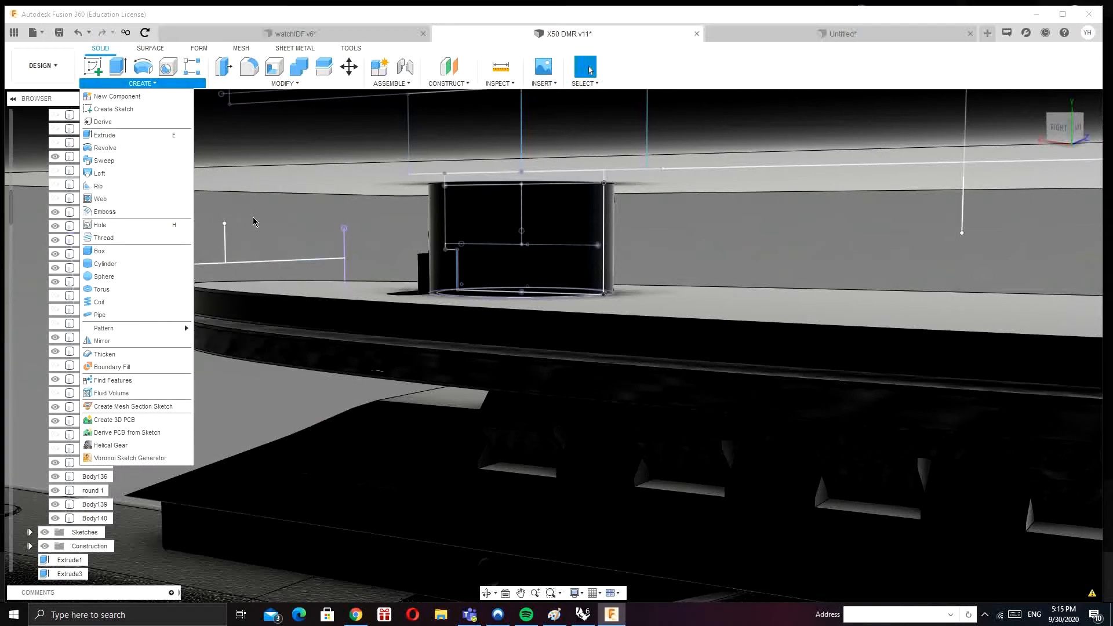
click(262, 84)
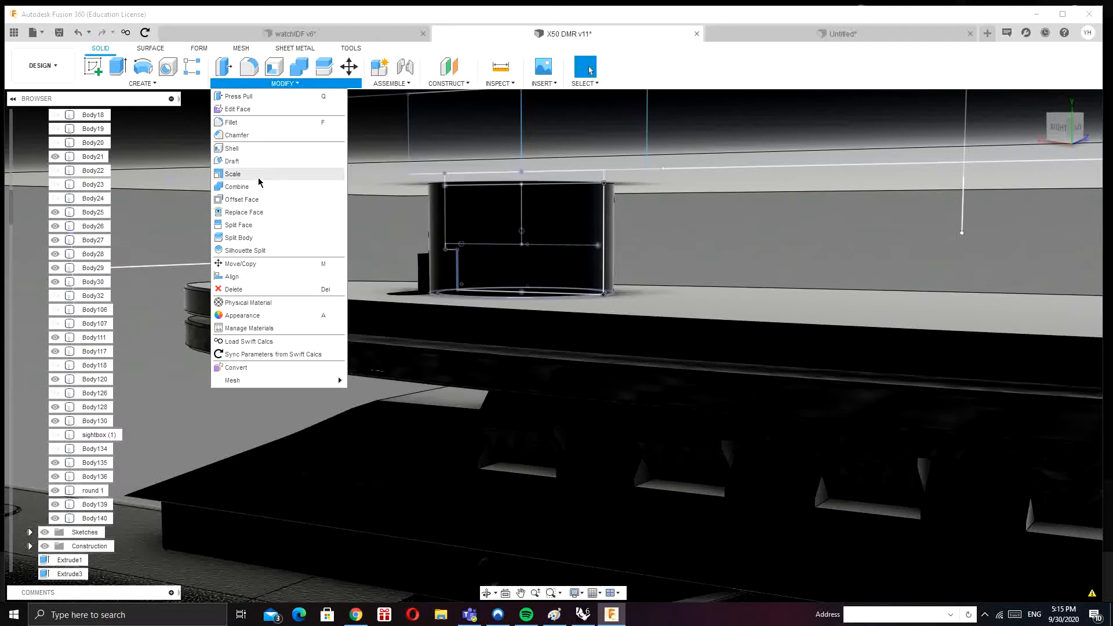
click(171, 225)
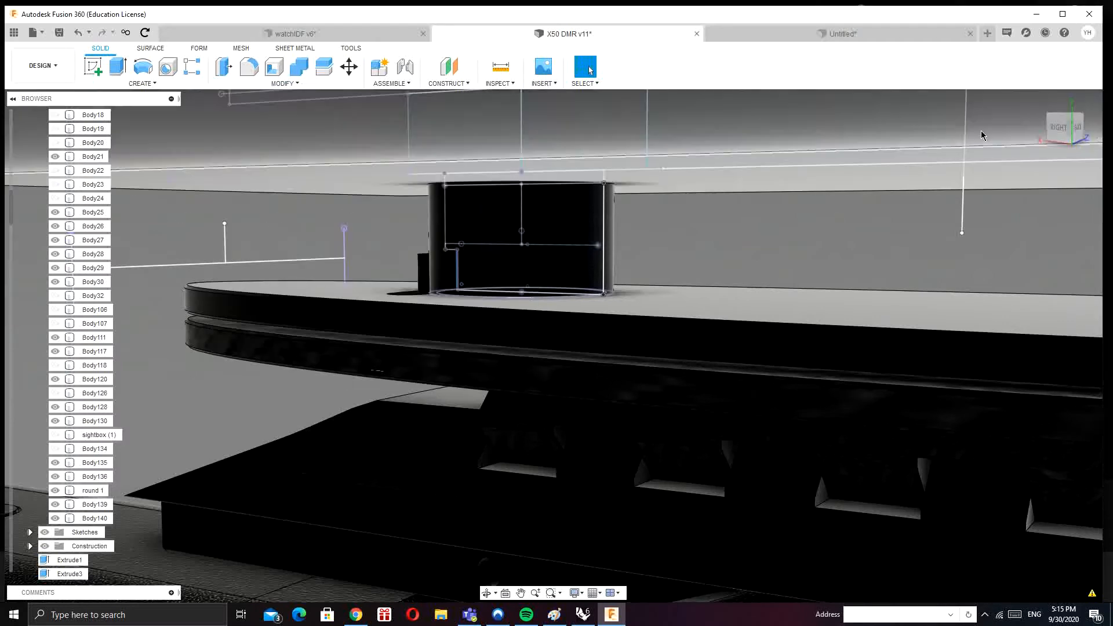
Step: Split the body round 1 at the scope housing's underside, from the right side view, to separate the pegs from the housing
click(1056, 128)
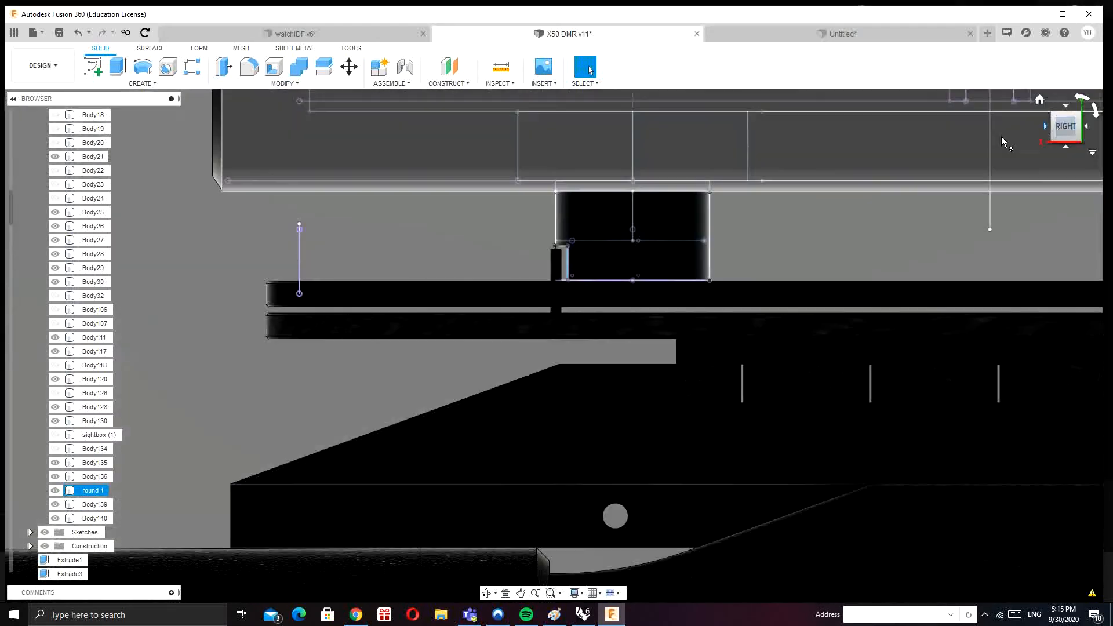
click(279, 83)
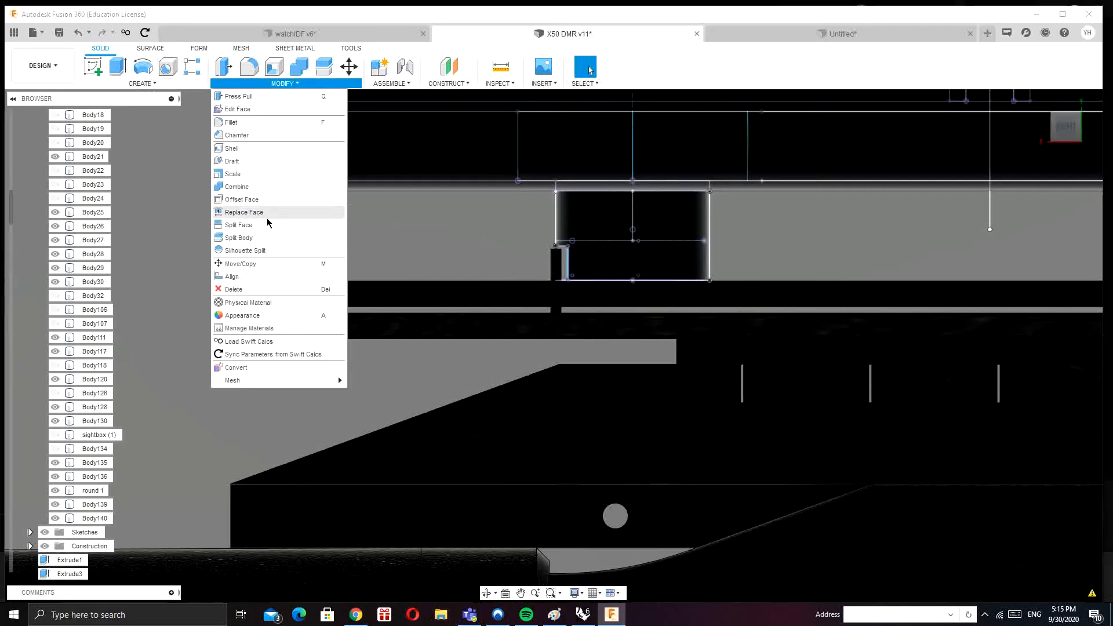
click(249, 238)
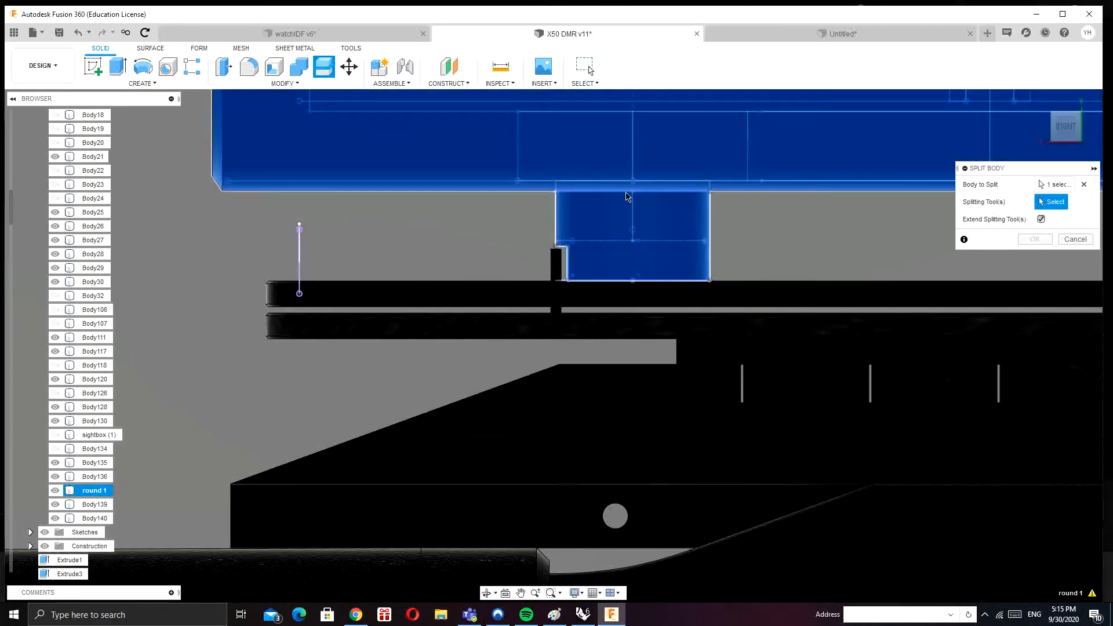
click(632, 193)
click(1033, 240)
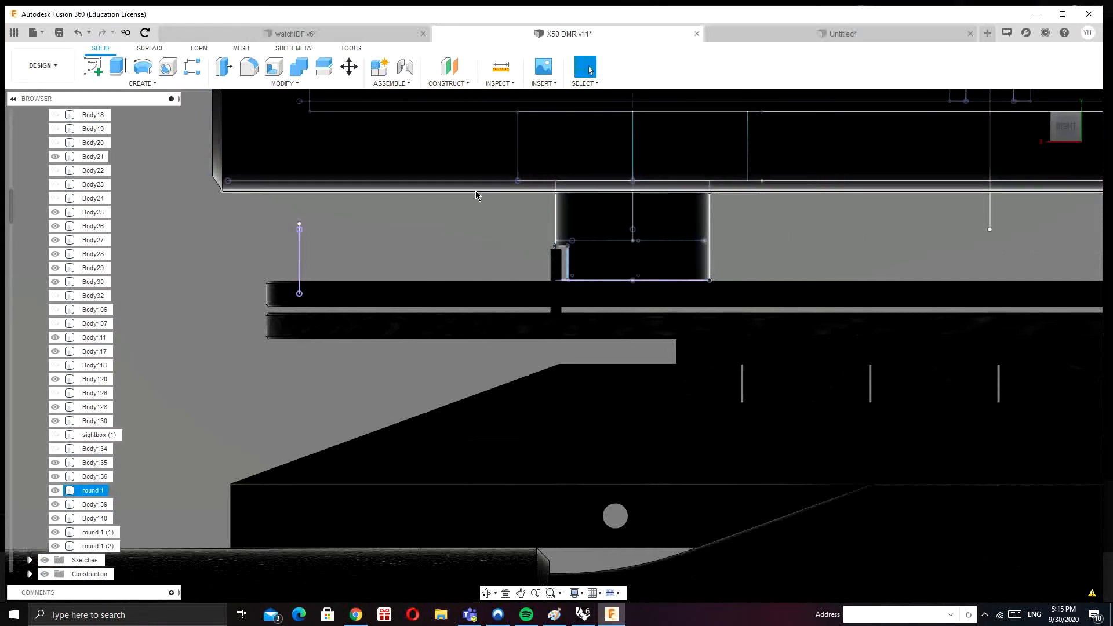
Step: Hide the separated uncut peg body round 1 to identify it, and delete it
middle_drag(464, 217, 396, 262)
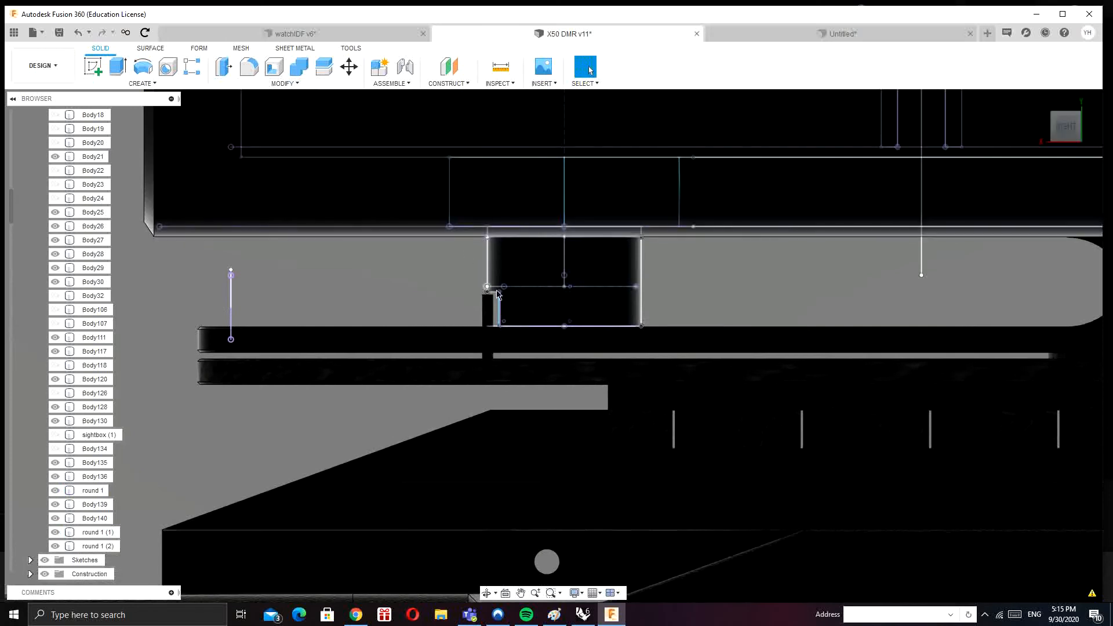
click(516, 279)
click(56, 491)
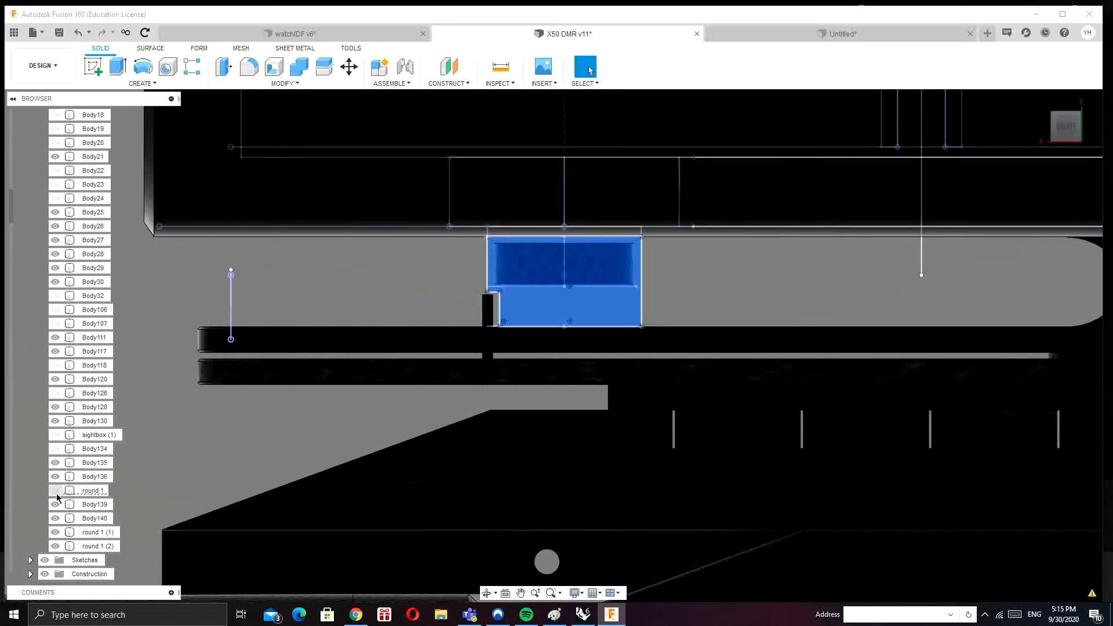
right_click(83, 494)
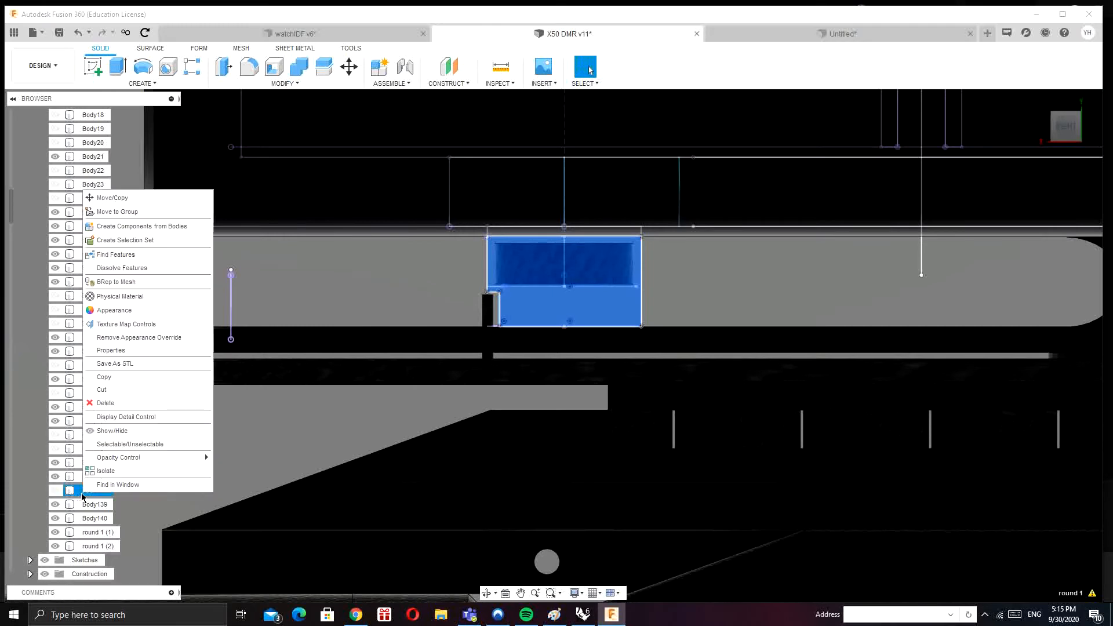
click(107, 403)
Step: Toggle the visibility of round 1 (2) to check that it is the scope's notched peg
scroll(239, 411, down, 4)
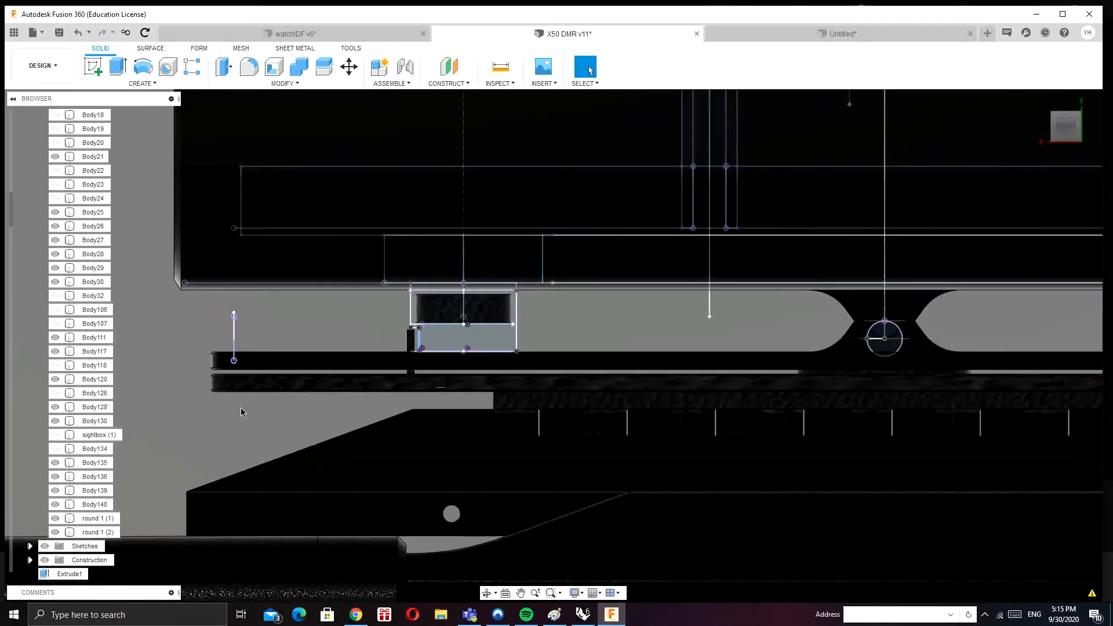
middle_drag(395, 464, 74, 468)
scroll(602, 352, up, 5)
scroll(654, 355, up, 2)
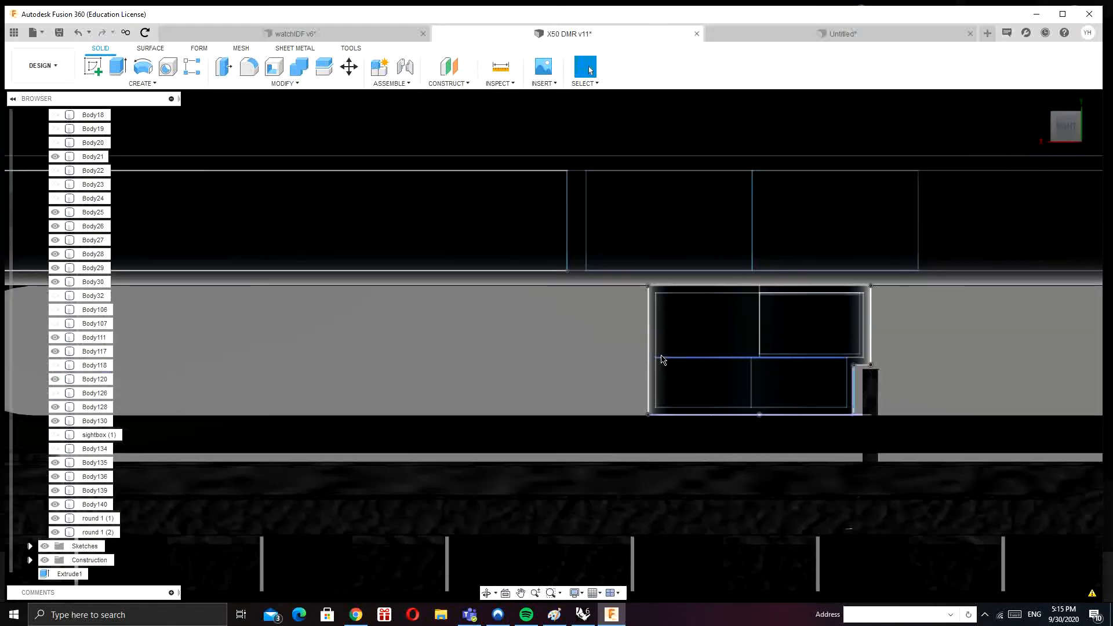
click(667, 357)
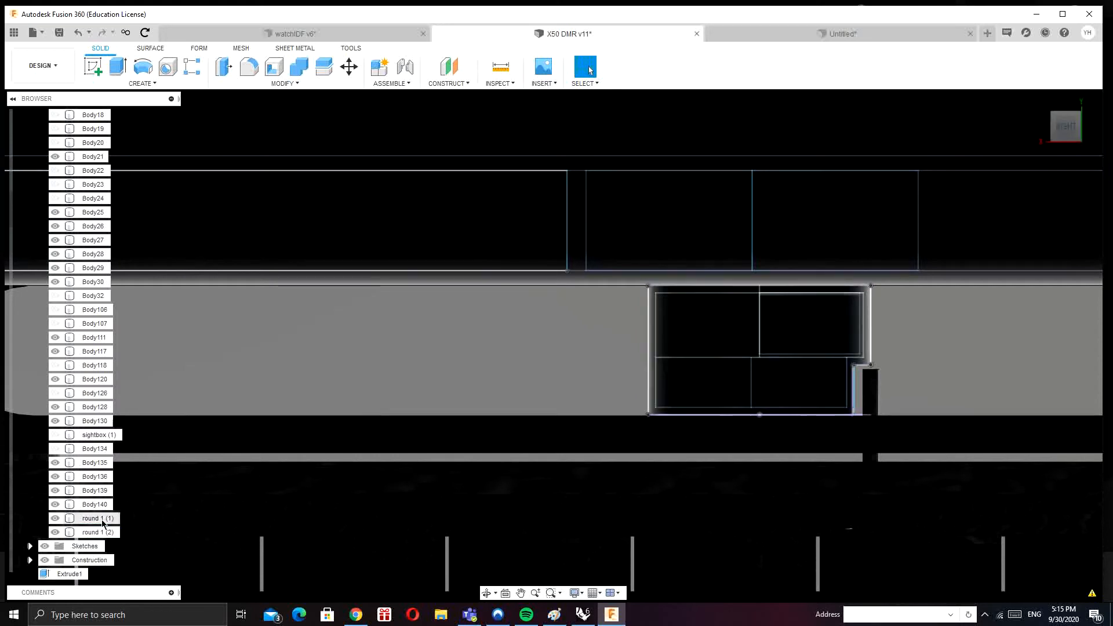
click(56, 534)
click(56, 532)
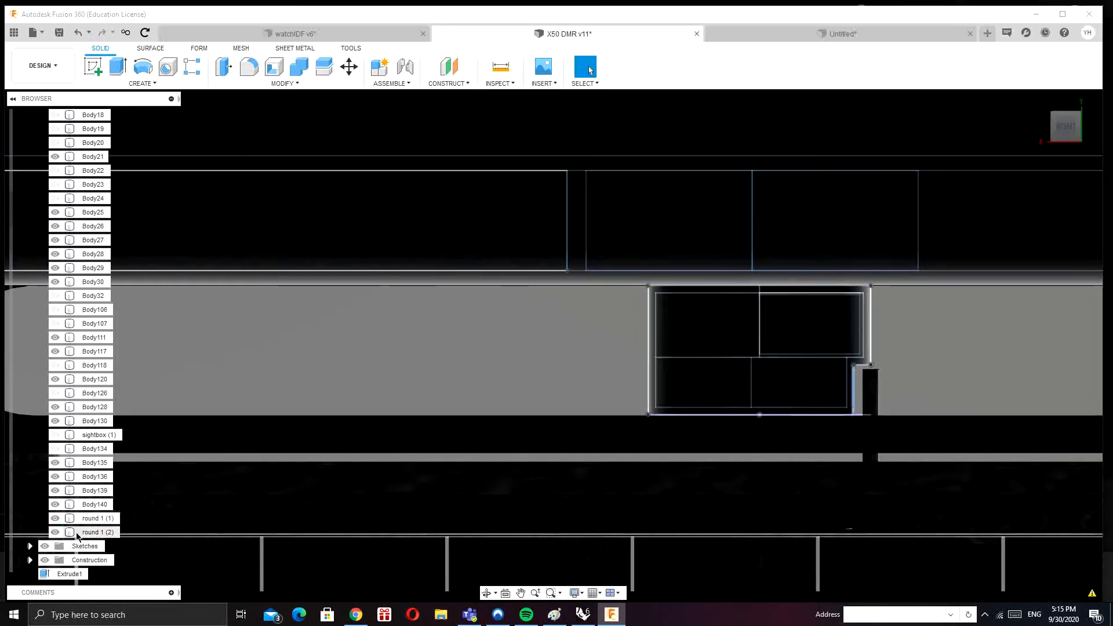
Step: Mirror the notched peg round 1 (2) about the scope's vertical centre plane as a new body at the opposite end of the mount
click(78, 533)
click(236, 84)
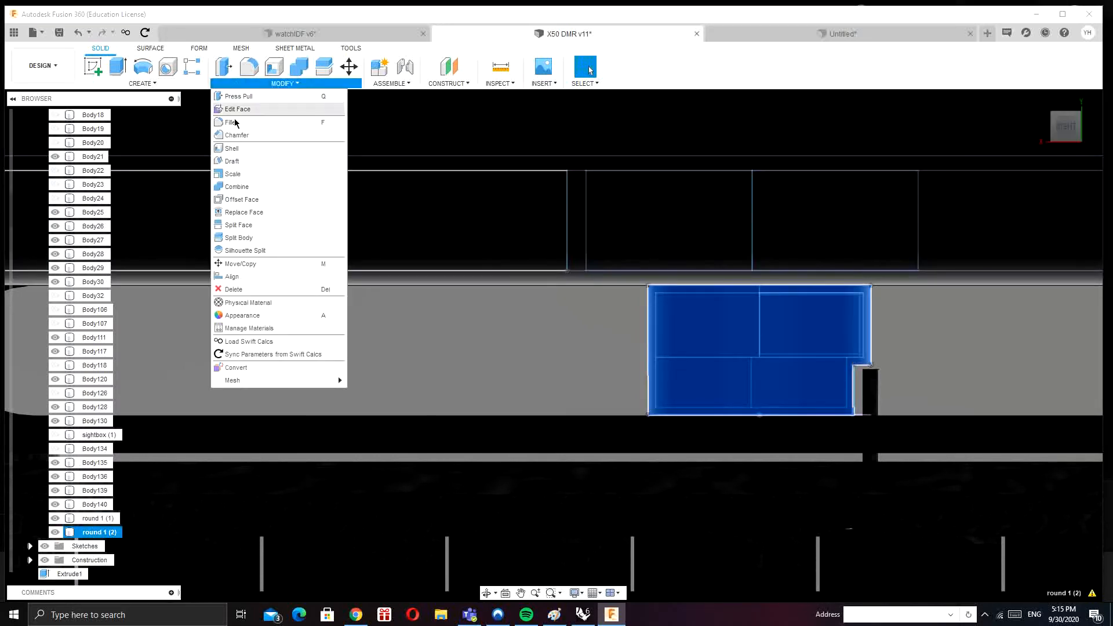
mouse_move(158, 69)
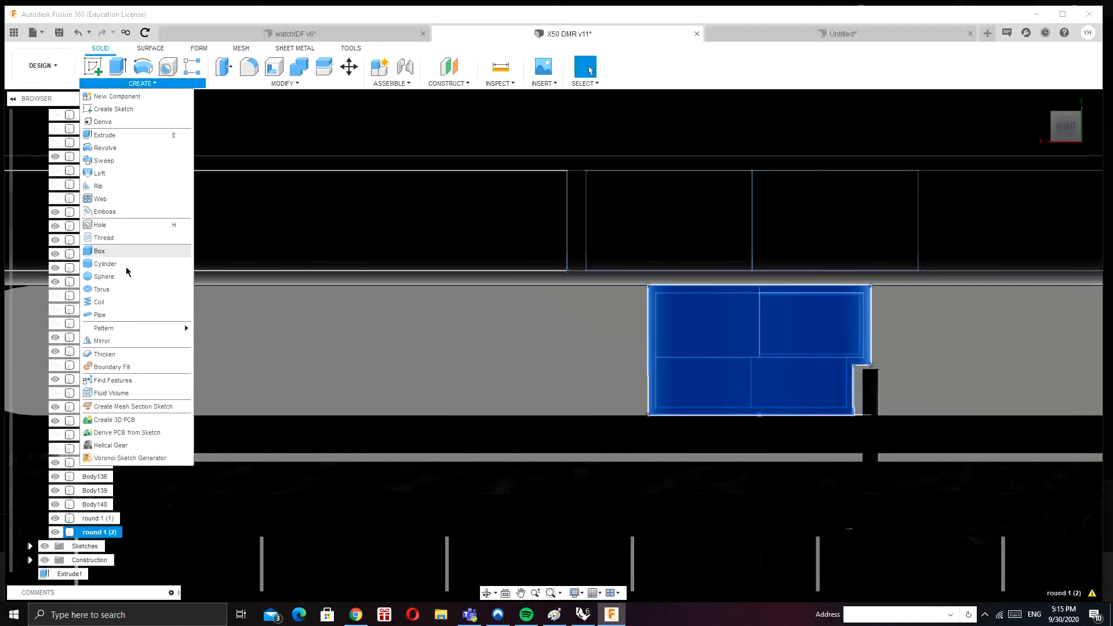
click(104, 341)
scroll(317, 293, down, 1)
mouse_move(317, 292)
middle_down()
mouse_move(405, 276)
mouse_move(639, 269)
middle_up()
click(1017, 203)
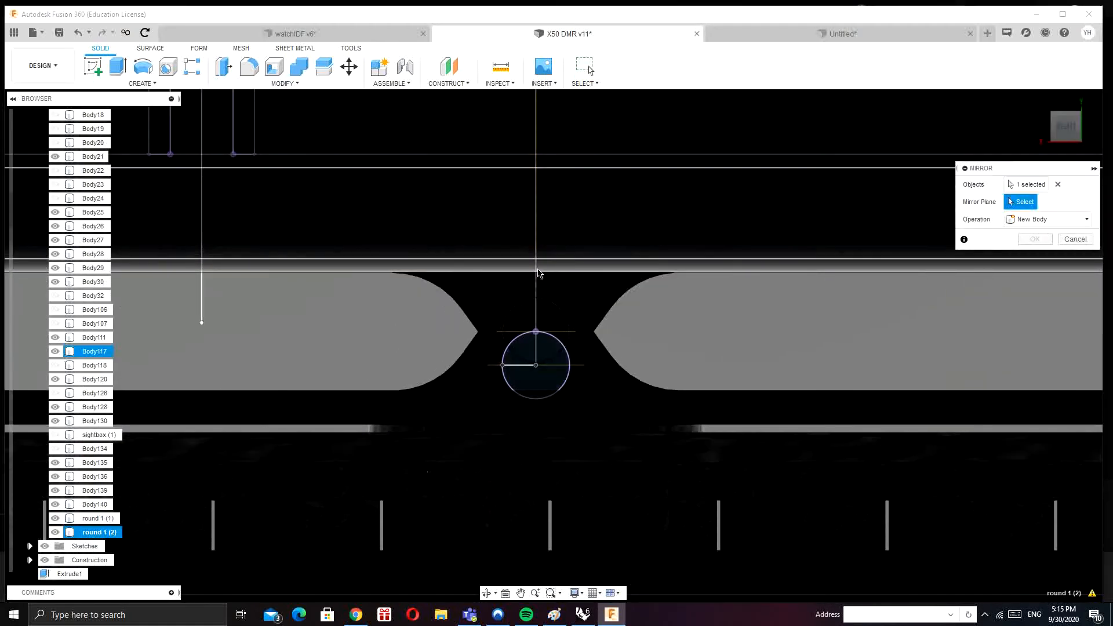
click(537, 241)
middle_drag(368, 258, 831, 254)
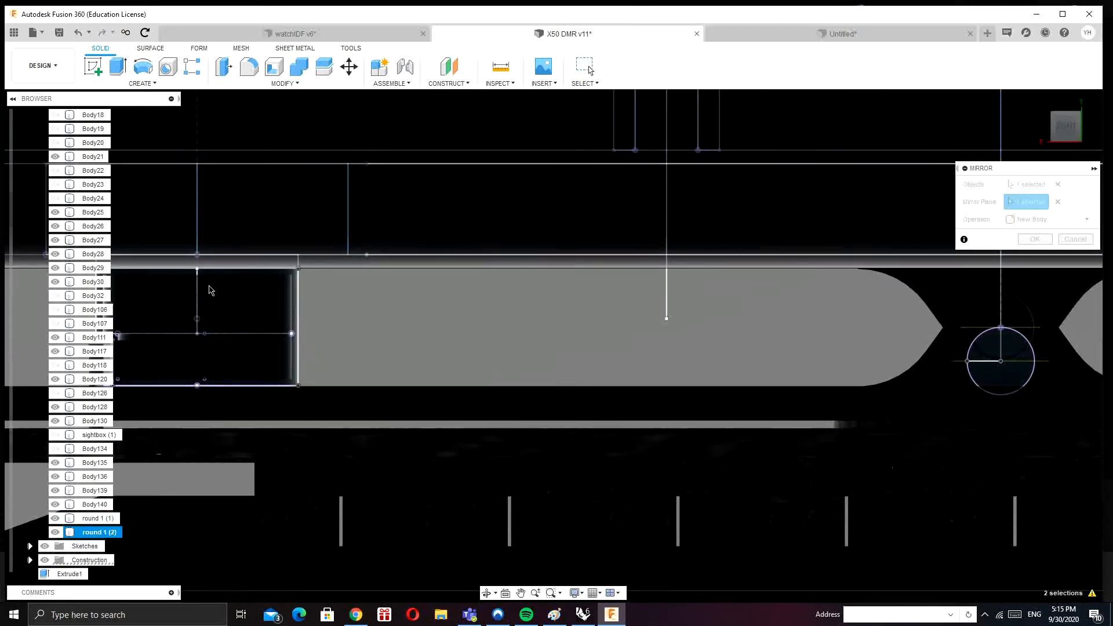
middle_drag(210, 287, 650, 275)
click(1035, 239)
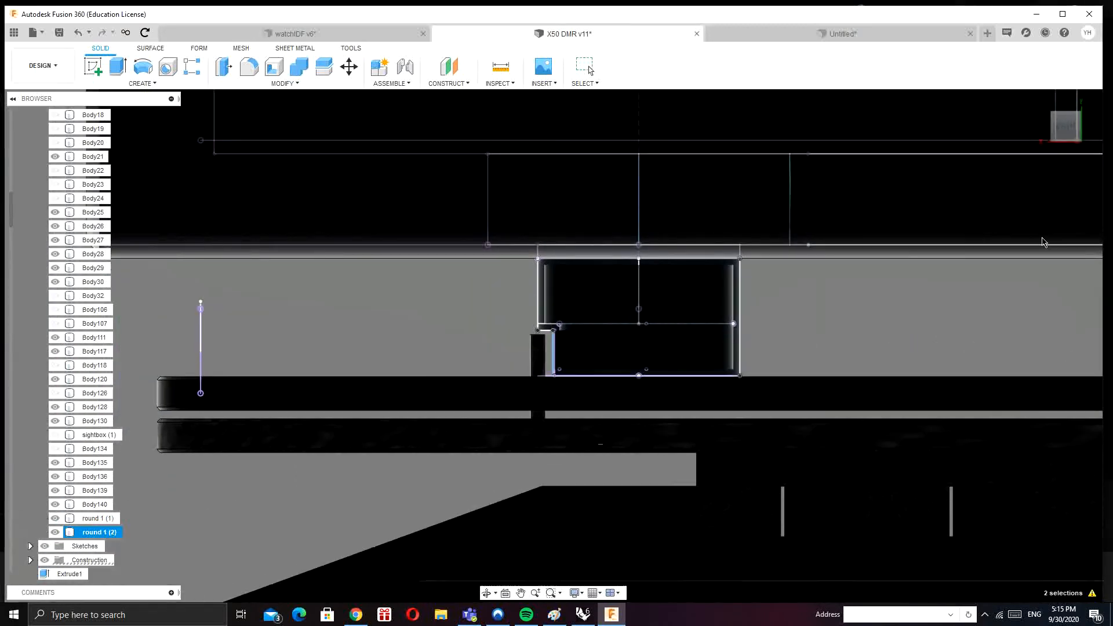
Step: Combine the mirrored peg with the scope housing using the Join operation
click(281, 85)
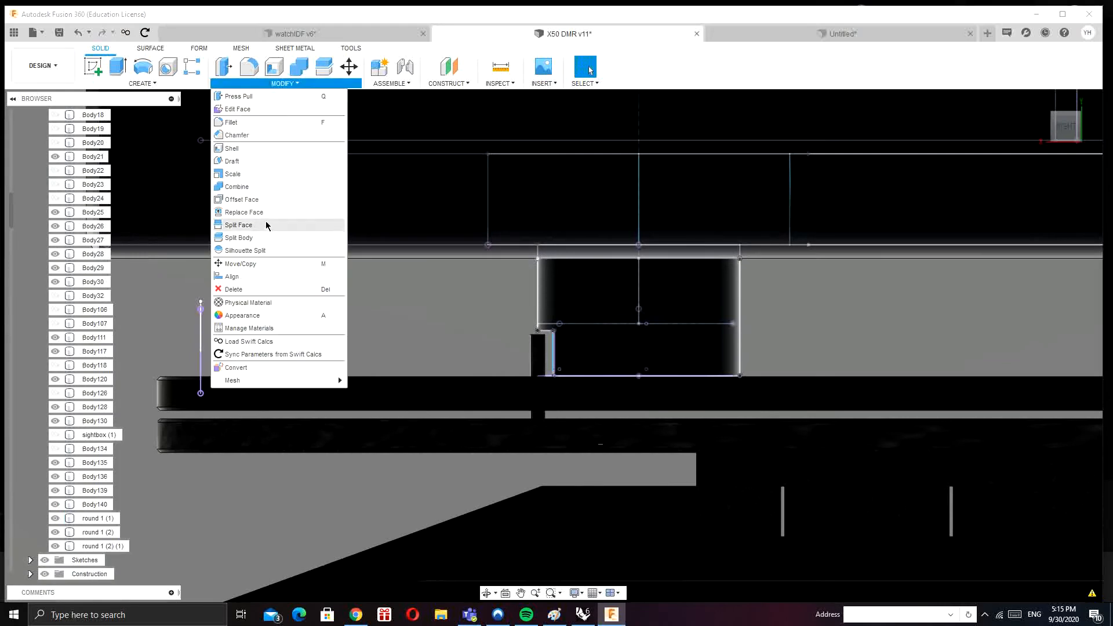
click(142, 84)
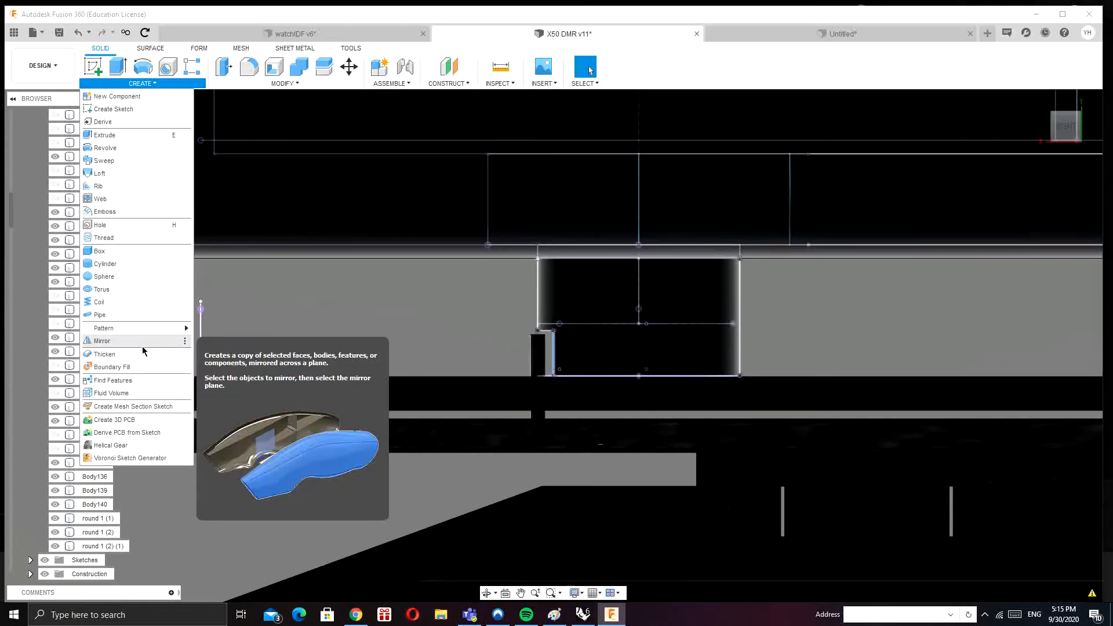
click(392, 84)
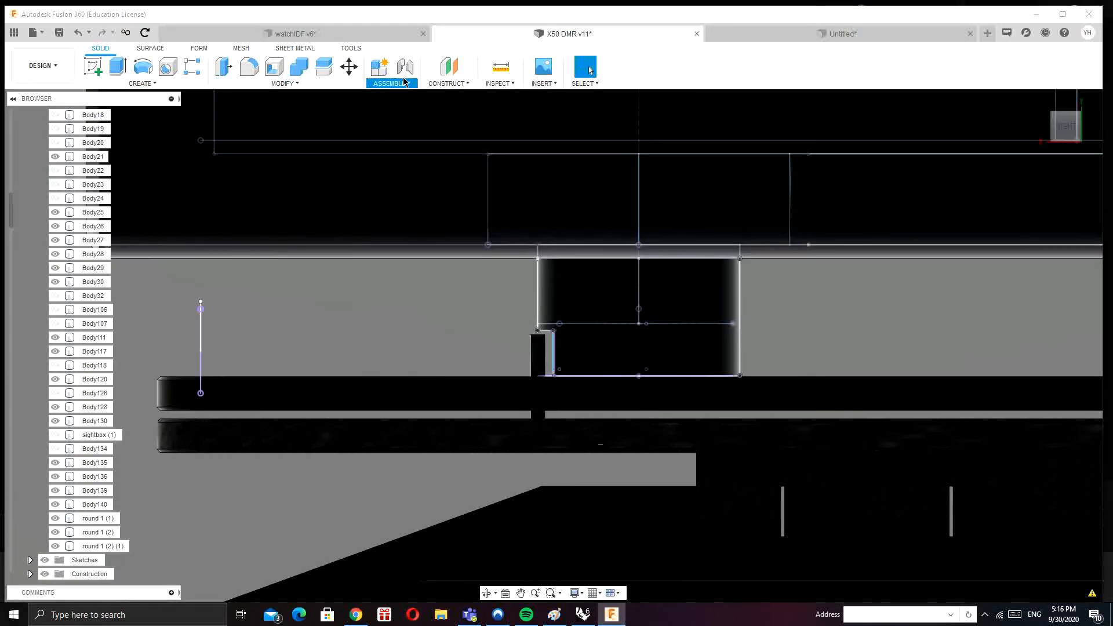
click(281, 84)
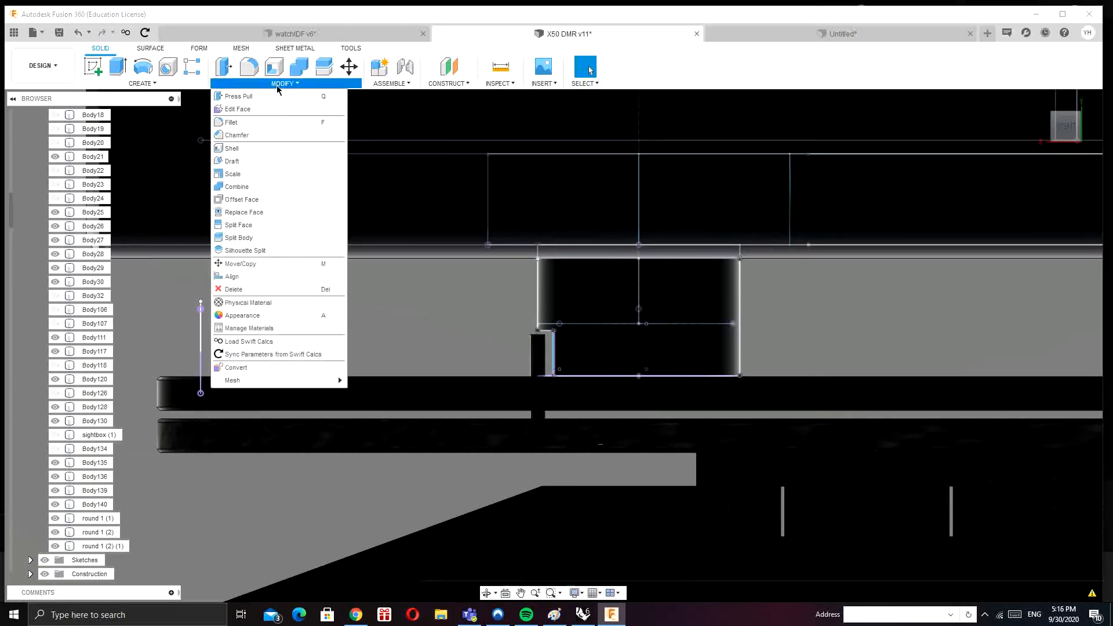
click(273, 187)
click(564, 298)
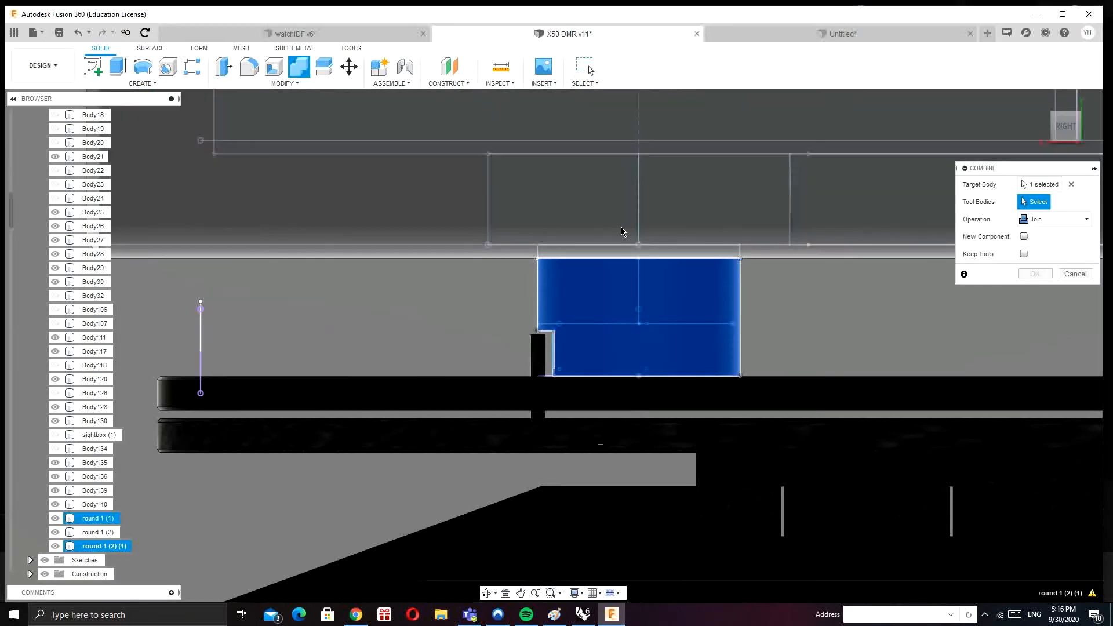
click(604, 239)
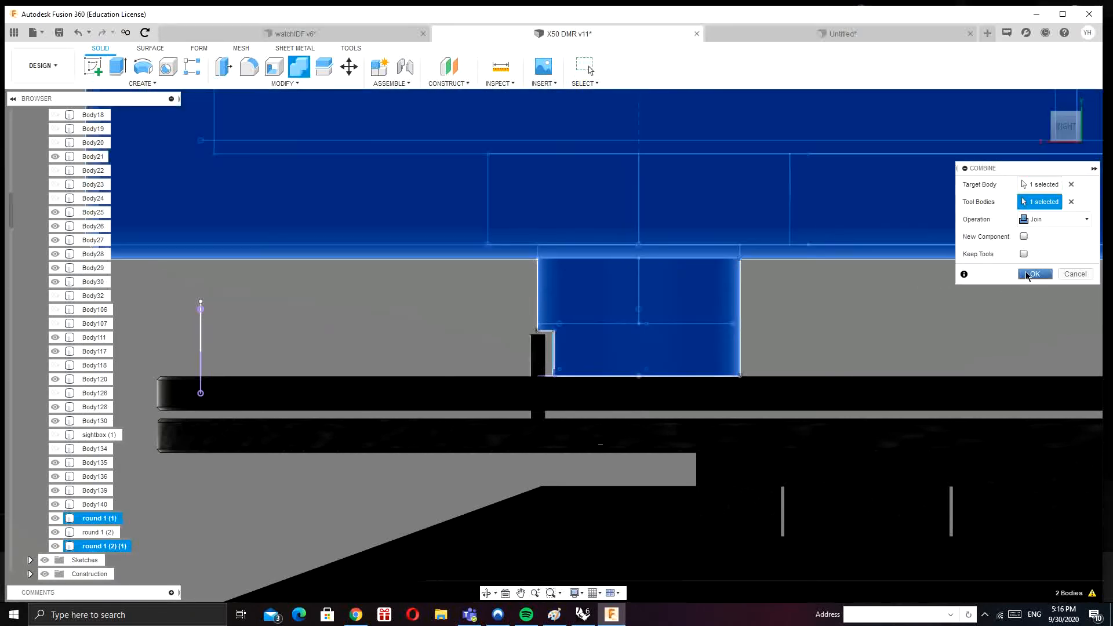
click(1032, 274)
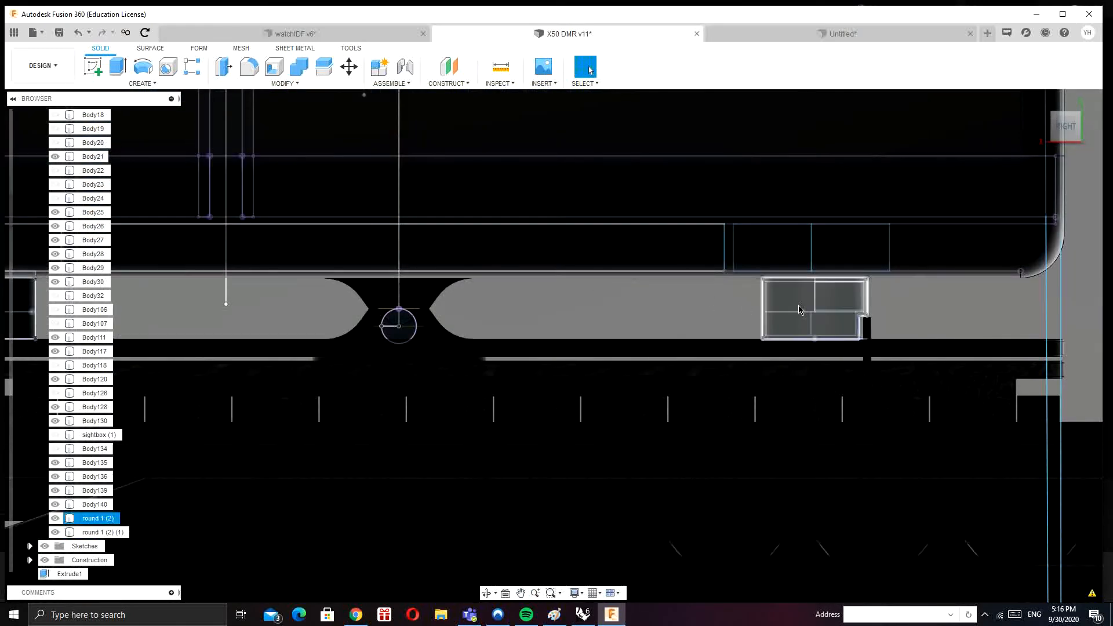
Step: Join the original notched peg round 1 (2) with the scope housing using Combine
click(106, 519)
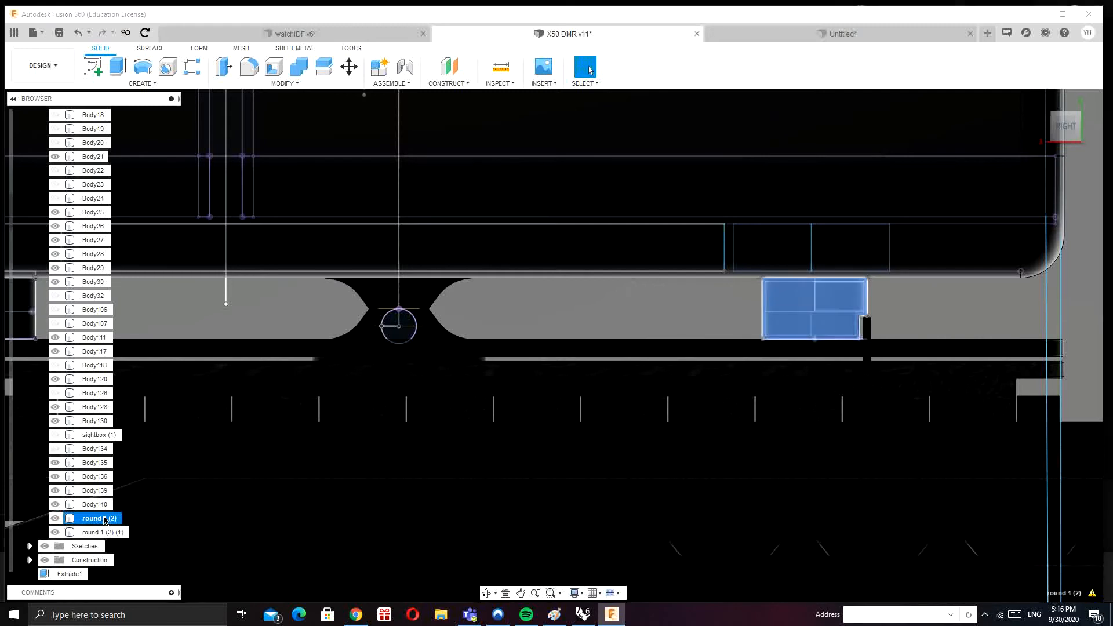
key(Return)
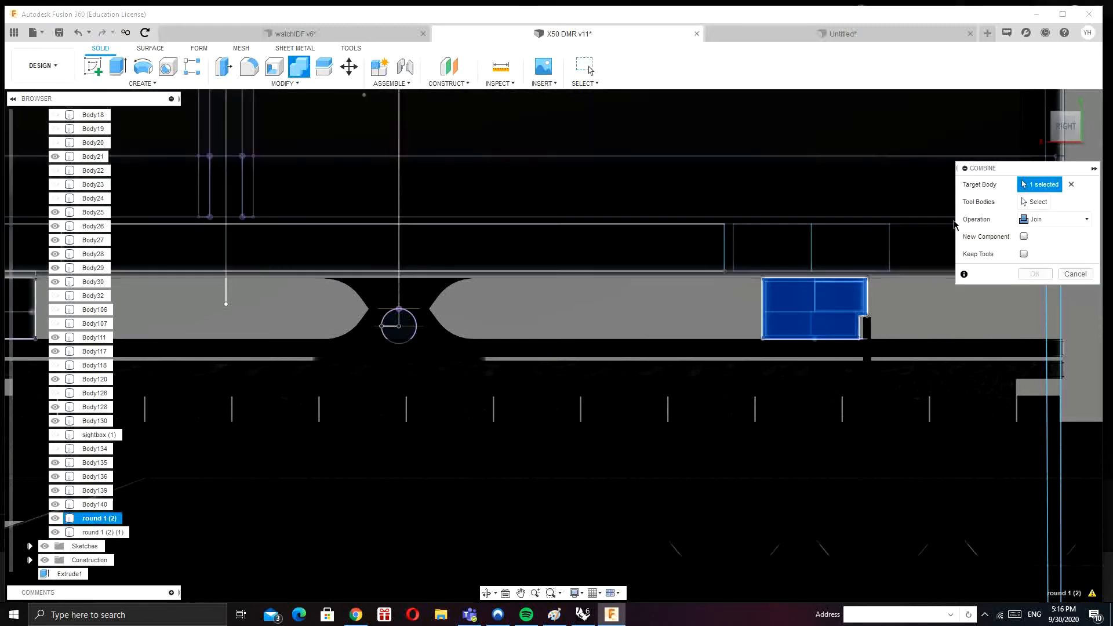
click(866, 251)
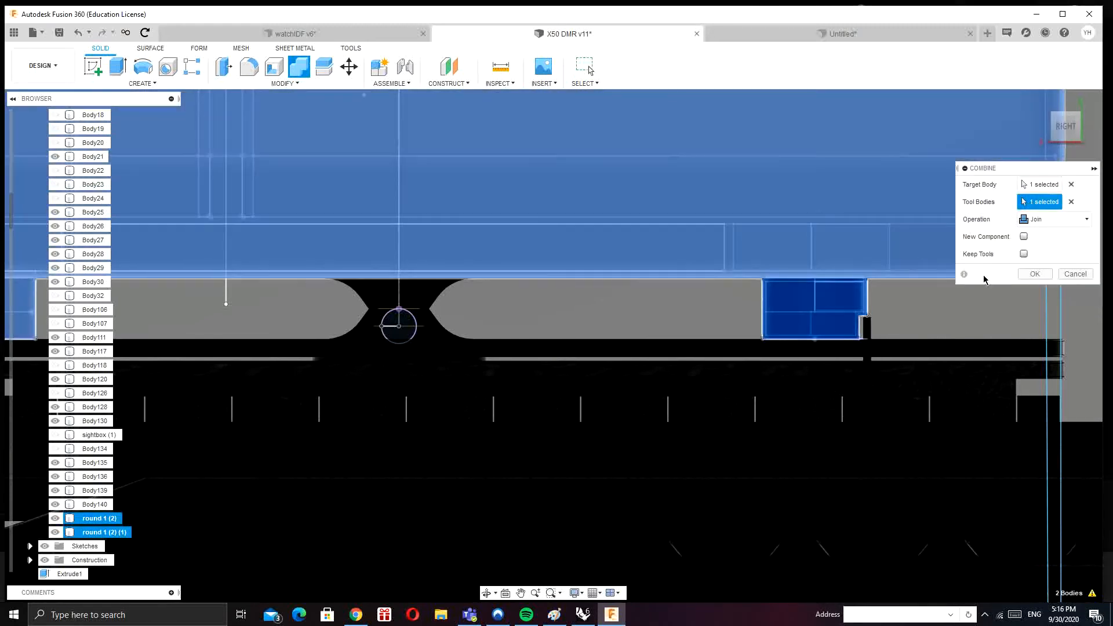
click(1036, 274)
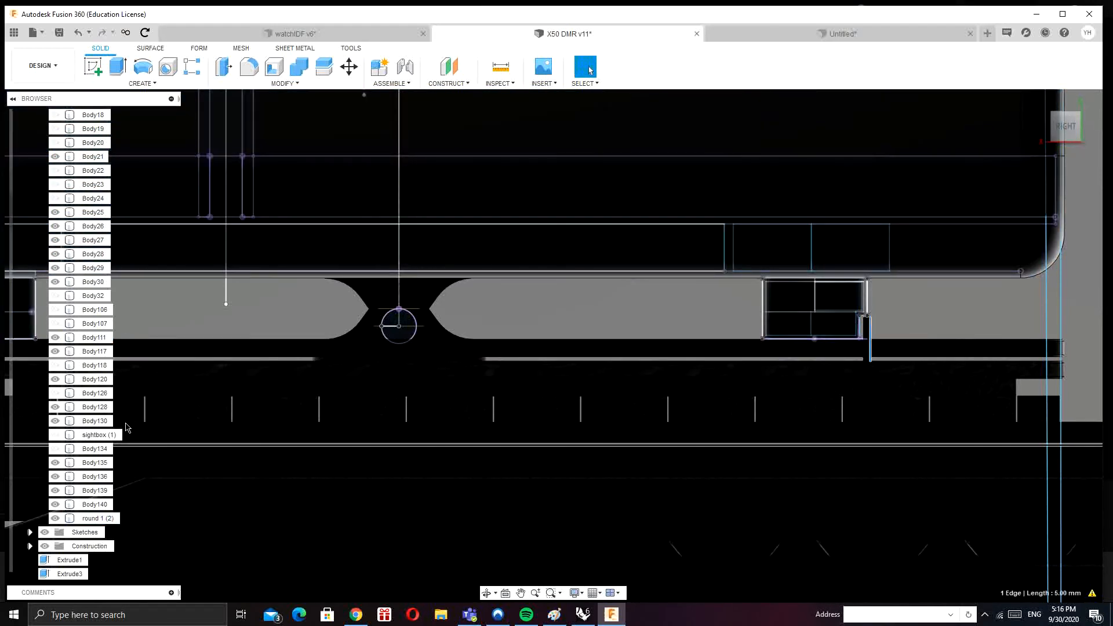
click(87, 338)
key(Escape)
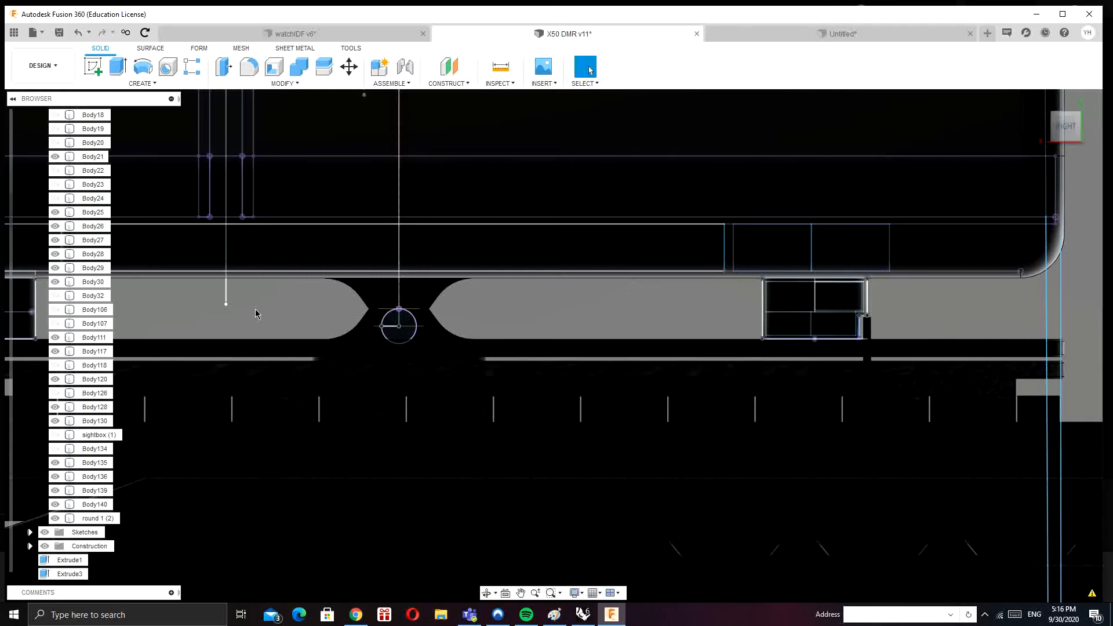
Step: Apply the Coating - Black Oxide appearance to the rail body beneath the scope mount
scroll(390, 310, down, 5)
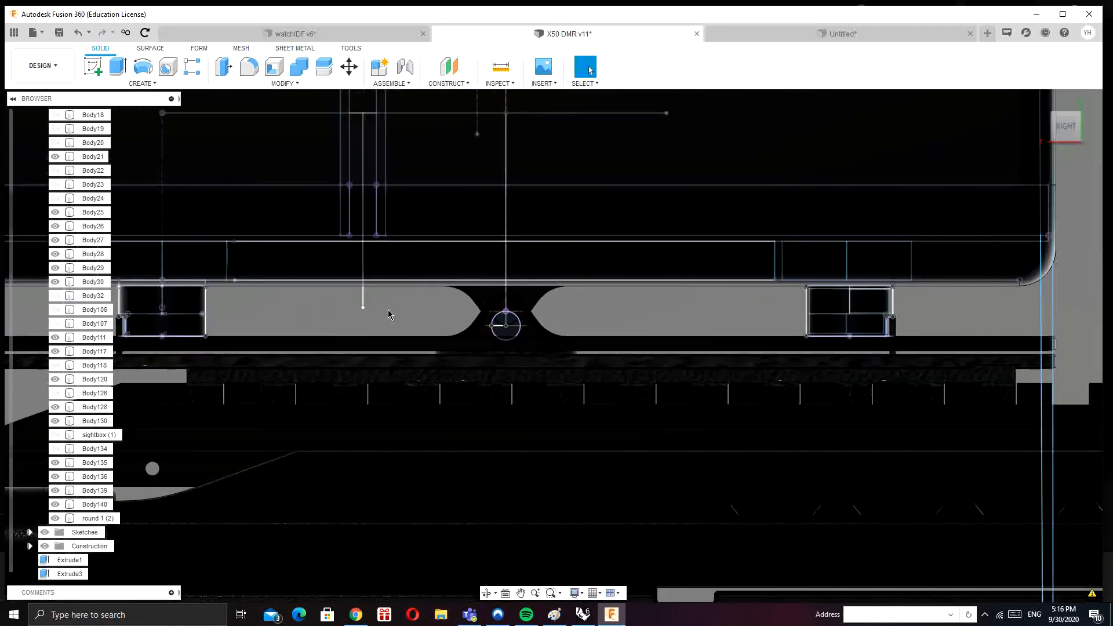
shift+middle_drag(796, 272, 756, 284)
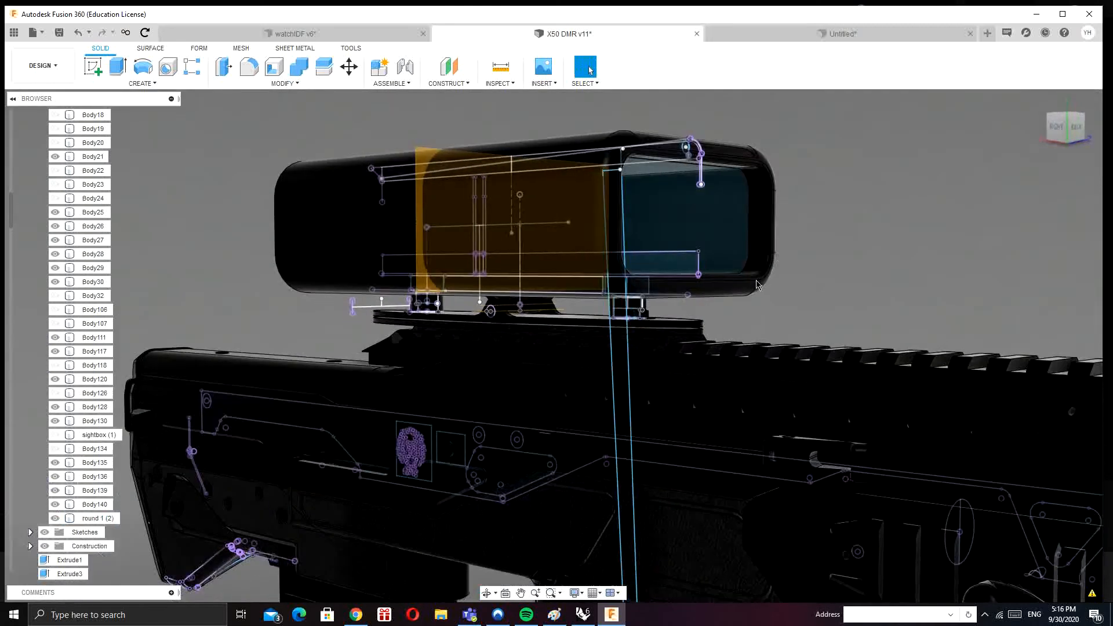
scroll(762, 283, up, 5)
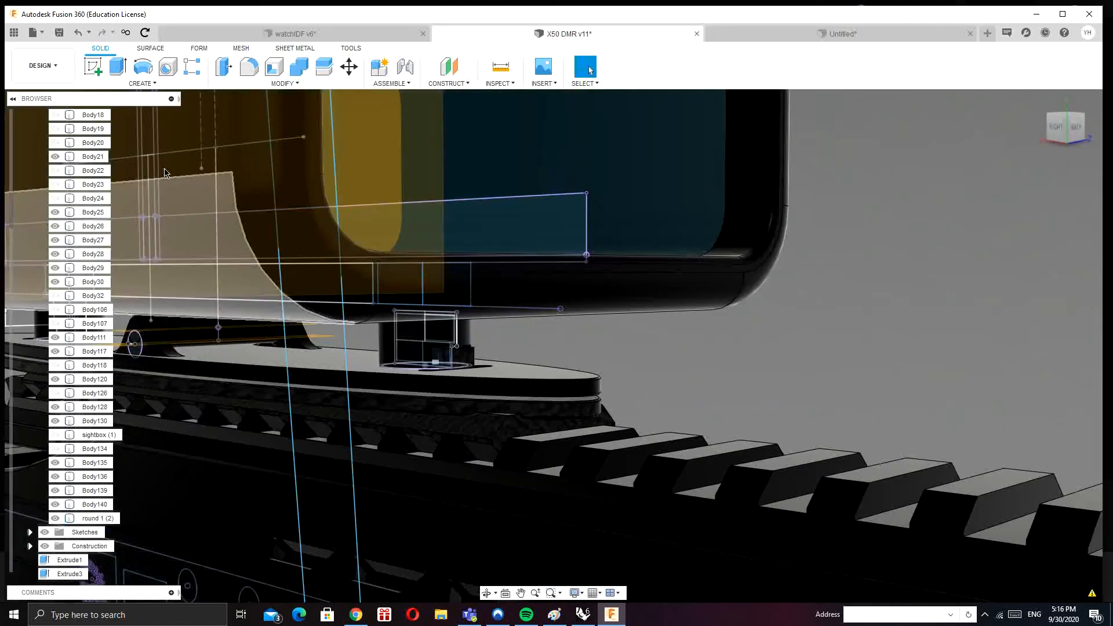
right_click(850, 231)
key(Escape)
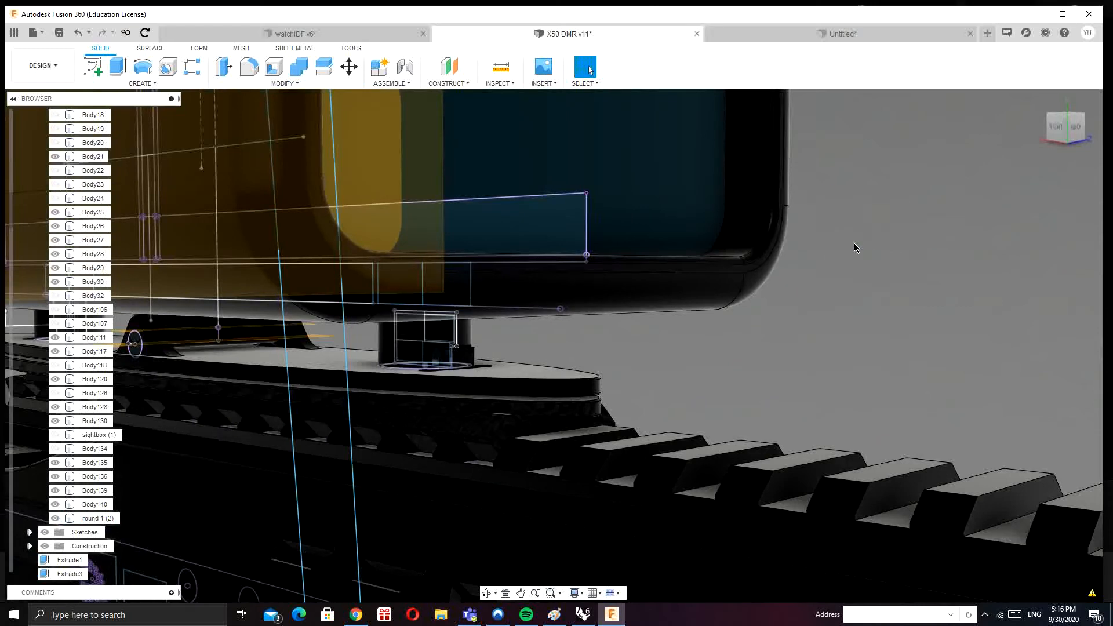
click(286, 85)
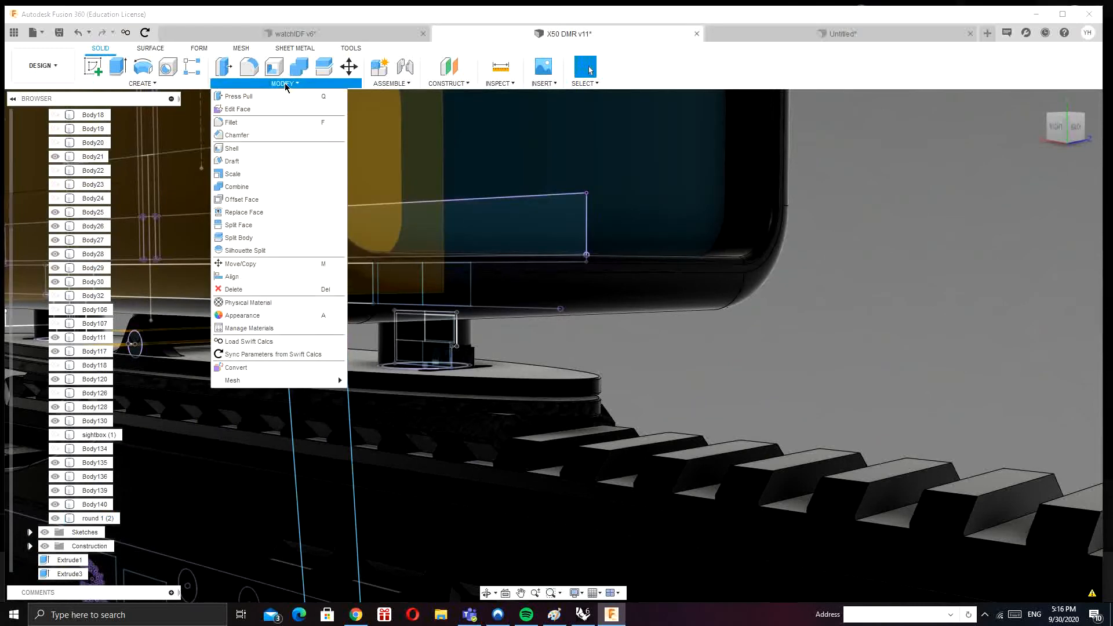
click(258, 316)
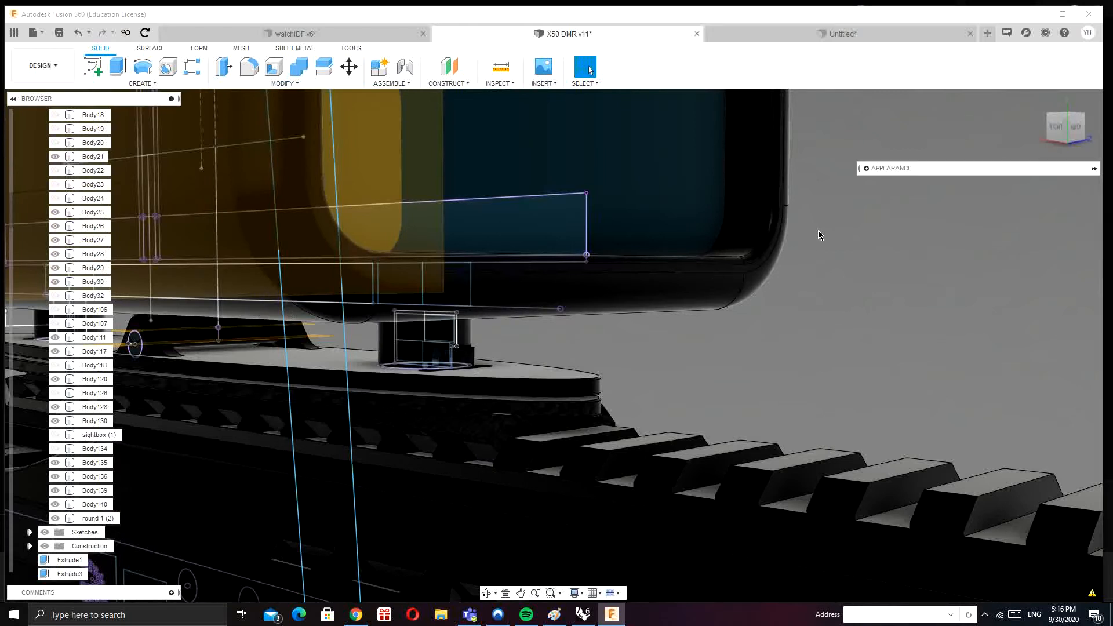
click(866, 169)
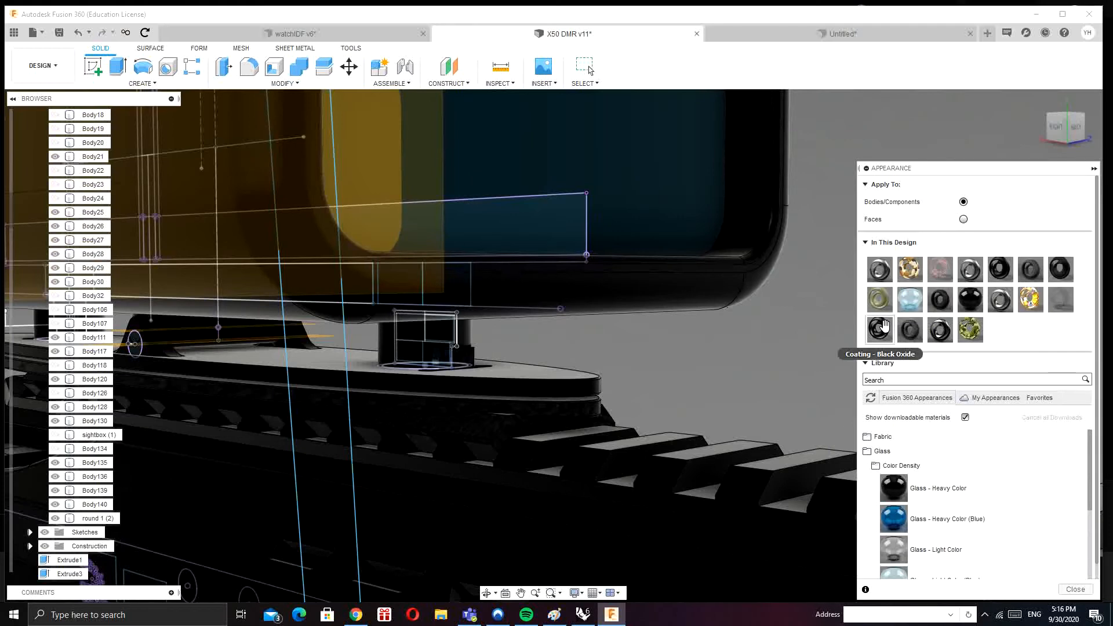
drag(884, 326, 468, 416)
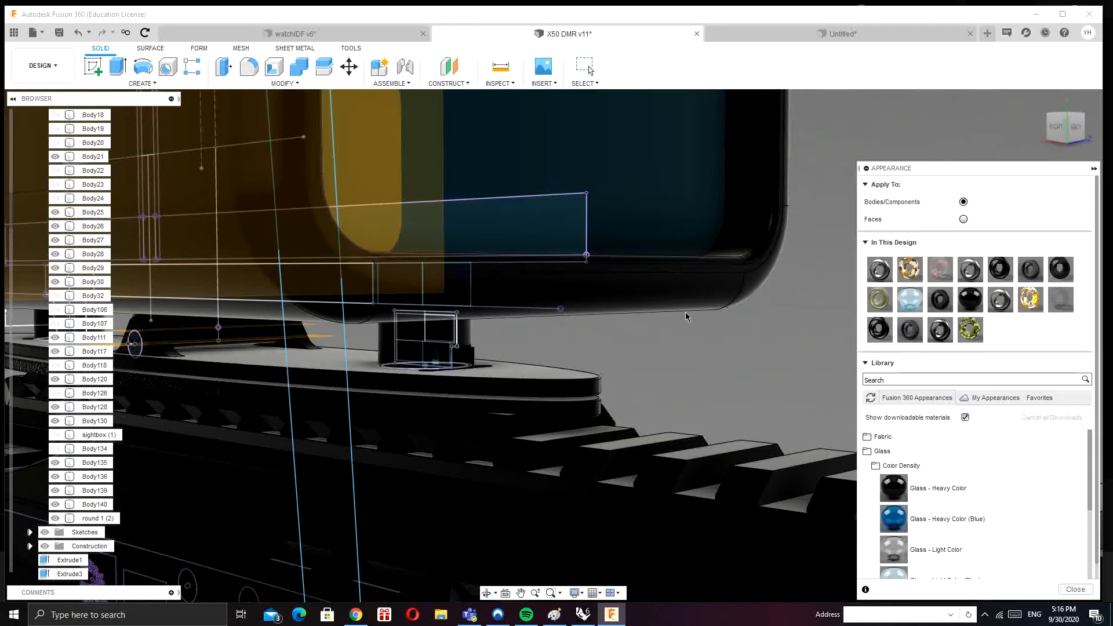
drag(882, 328, 482, 417)
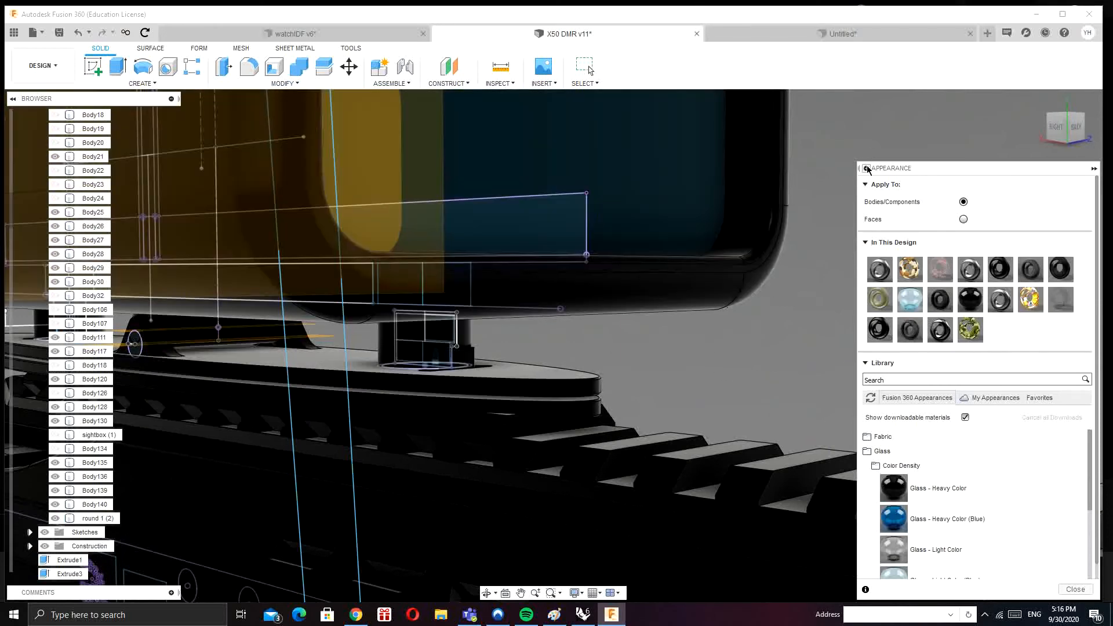
click(866, 168)
scroll(754, 191, down, 6)
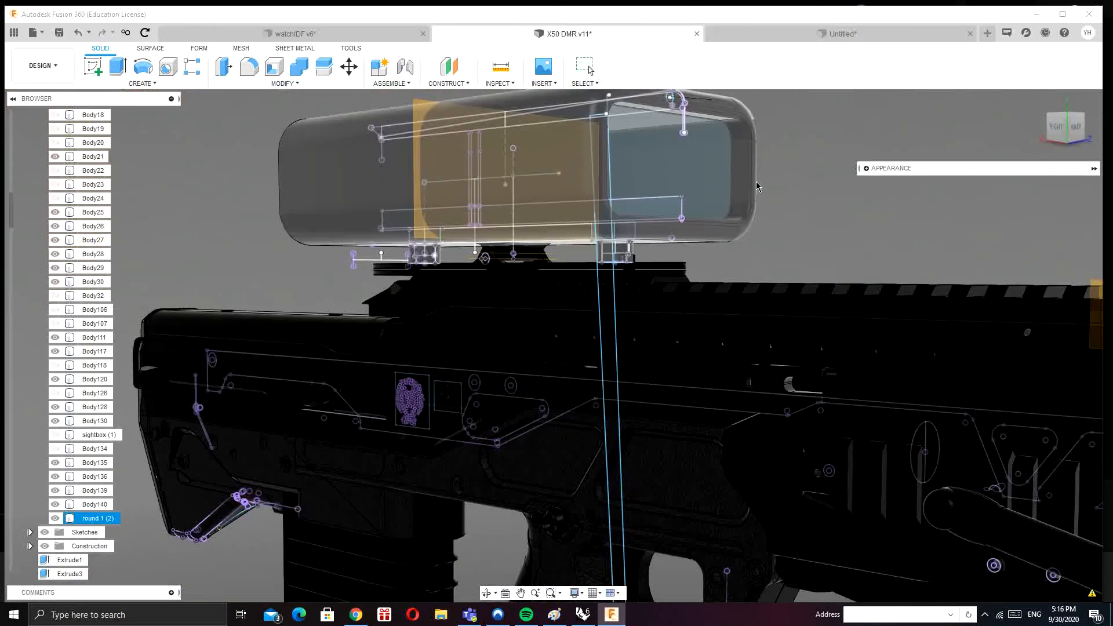
scroll(753, 200, down, 4)
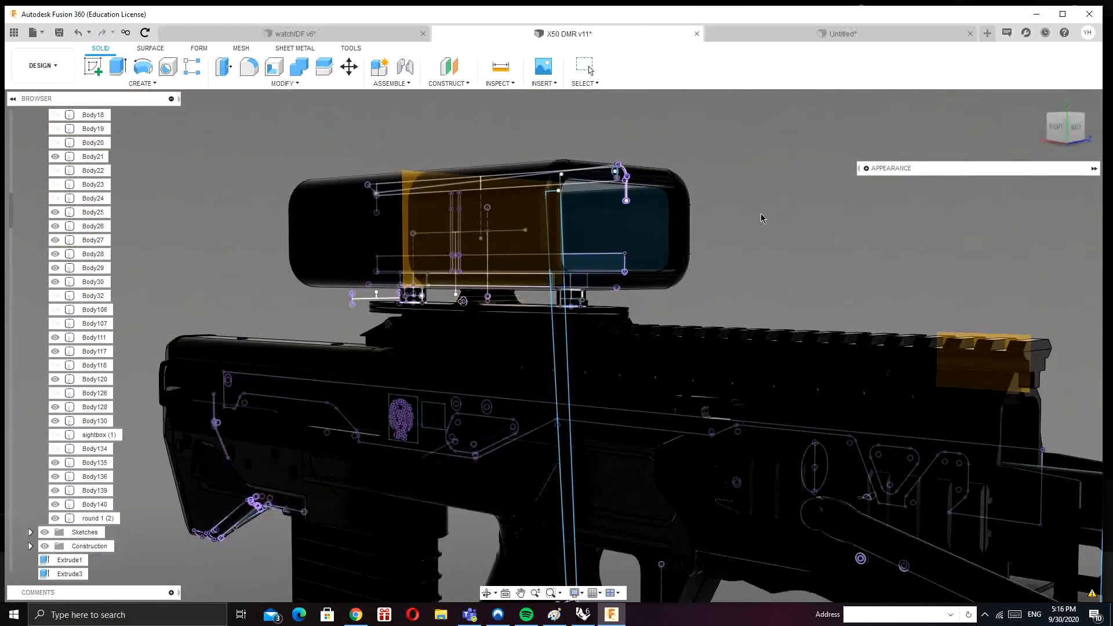
shift+middle_drag(760, 213, 747, 213)
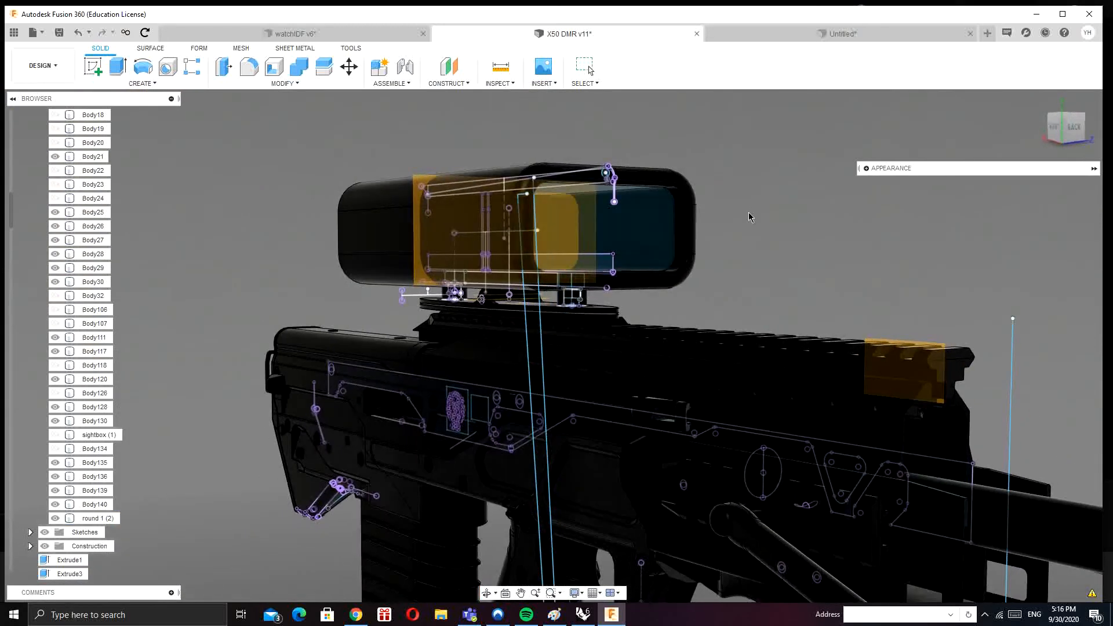
click(949, 374)
right_click(949, 374)
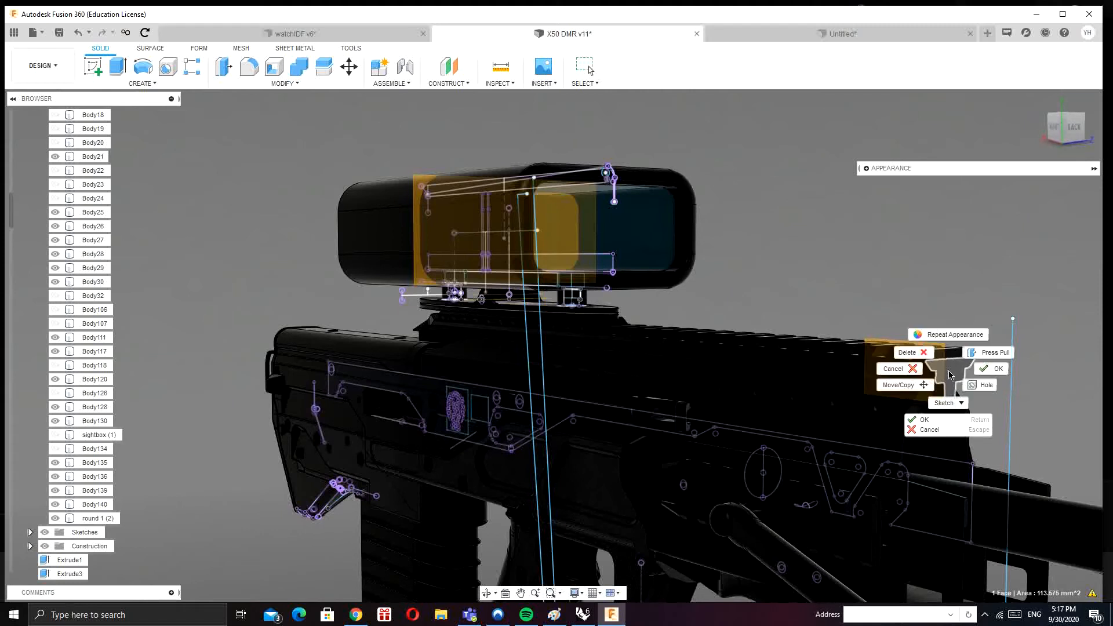
key(Escape)
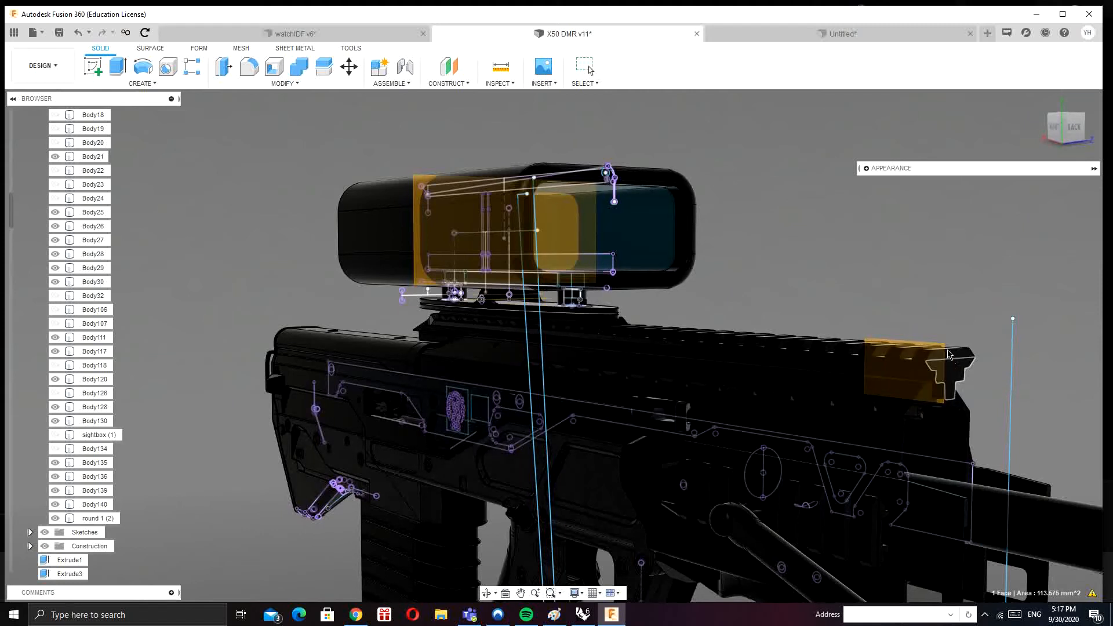
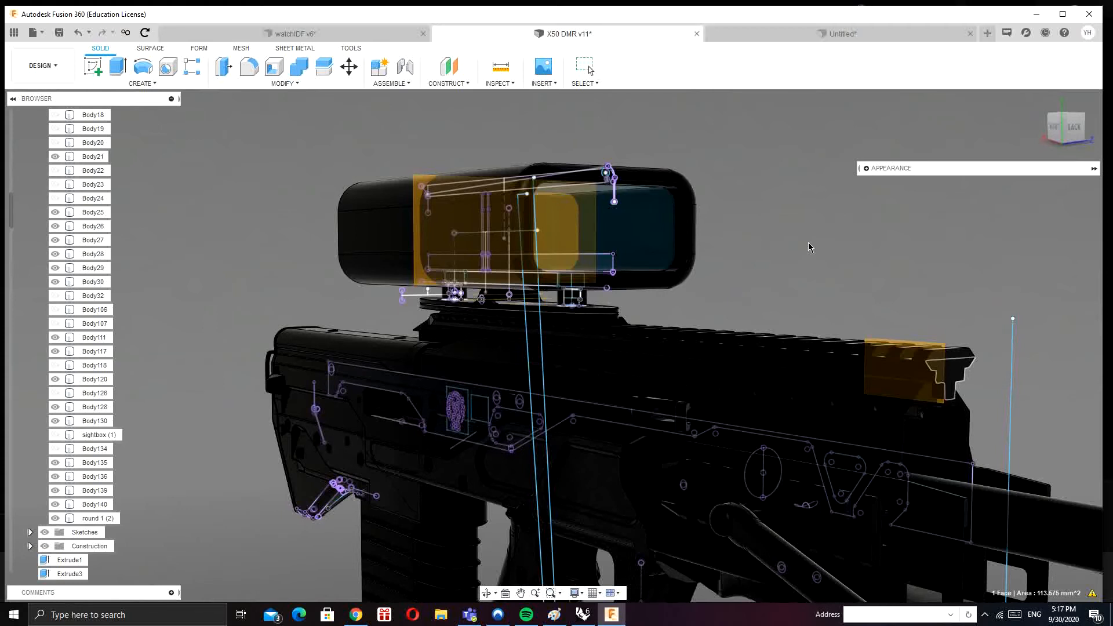
Step: Examine the joined scope mount and the upper rail from the side, front and rear of the rifle
middle_drag(778, 243, 627, 241)
scroll(627, 241, down, 2)
scroll(627, 242, down, 2)
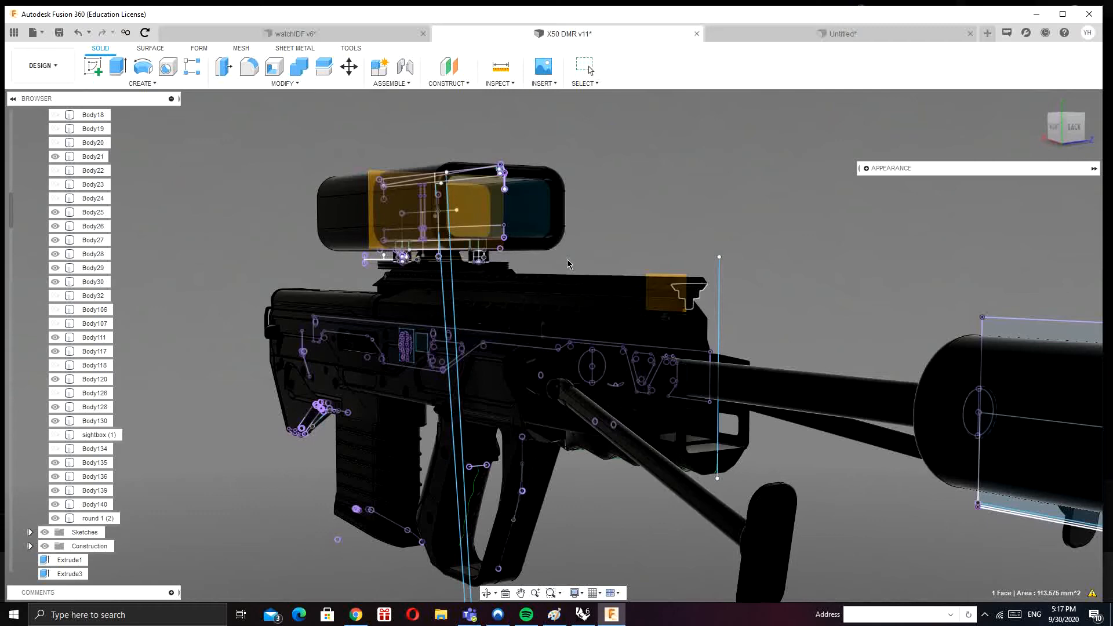
shift+middle_drag(568, 262, 616, 263)
middle_drag(522, 265, 815, 265)
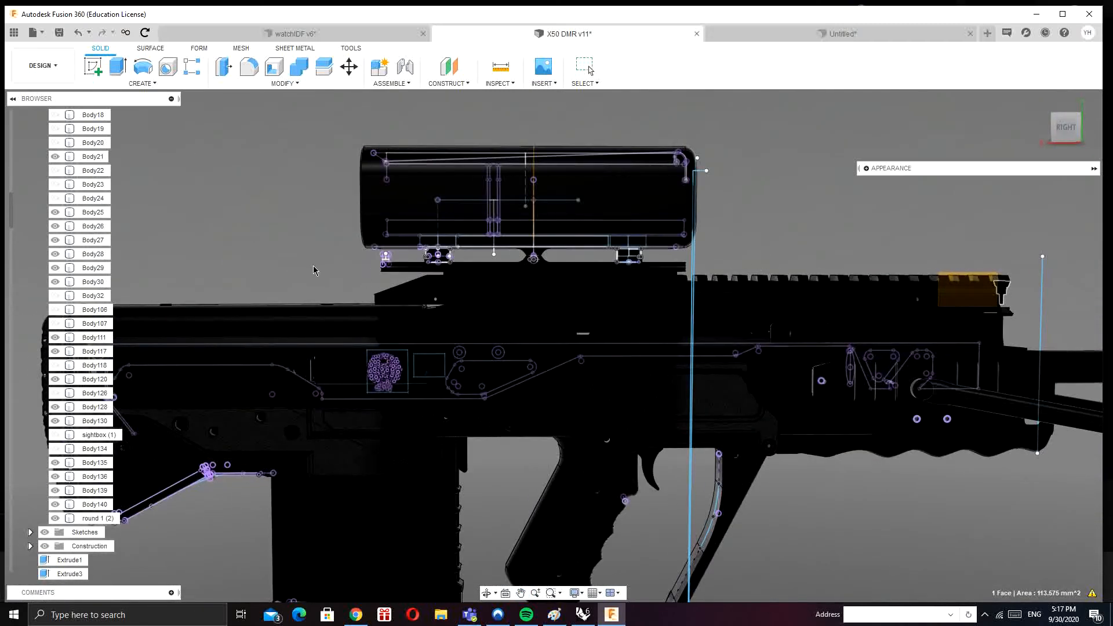
shift+middle_drag(316, 266, 423, 281)
scroll(251, 261, down, 1)
middle_drag(251, 260, 360, 263)
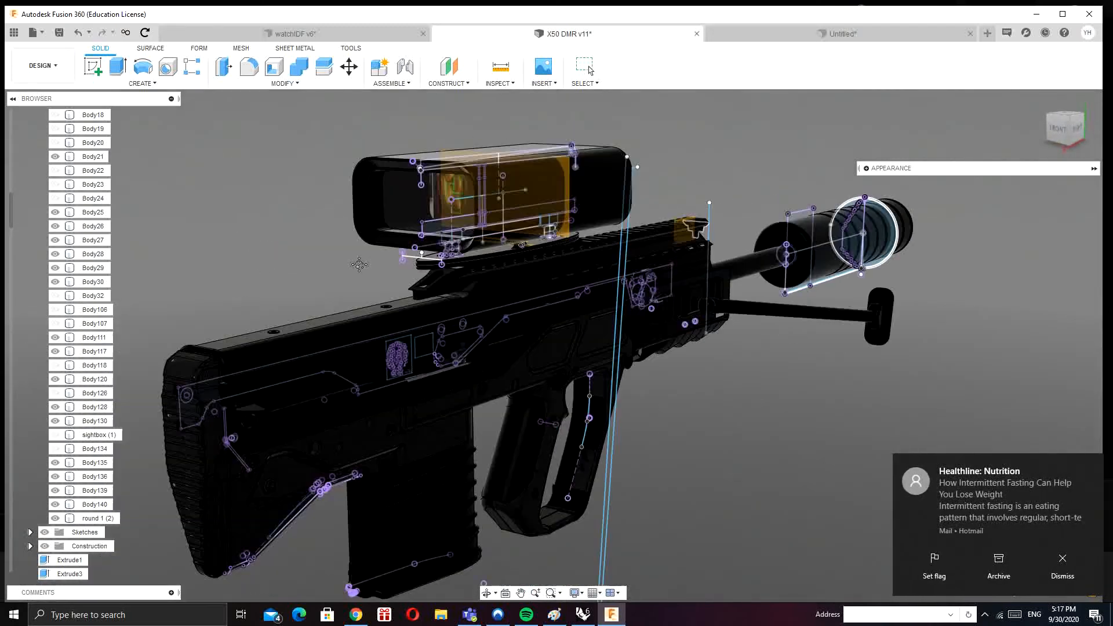
click(331, 317)
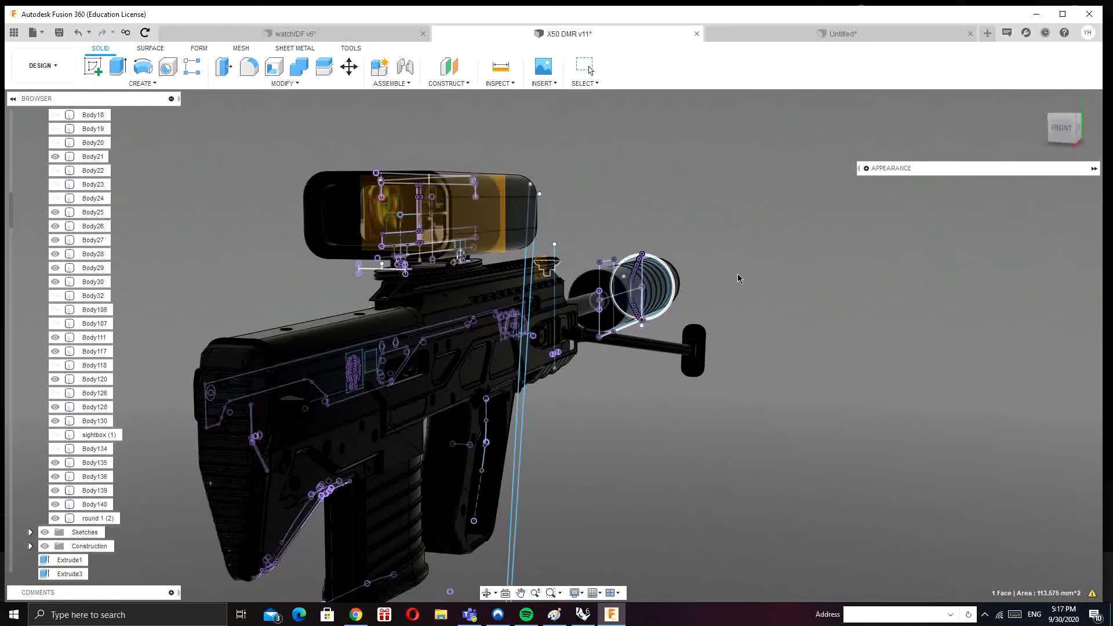
Step: Rename the scope lens body Body9 as glass1
scroll(74, 185, up, 5)
scroll(75, 184, up, 3)
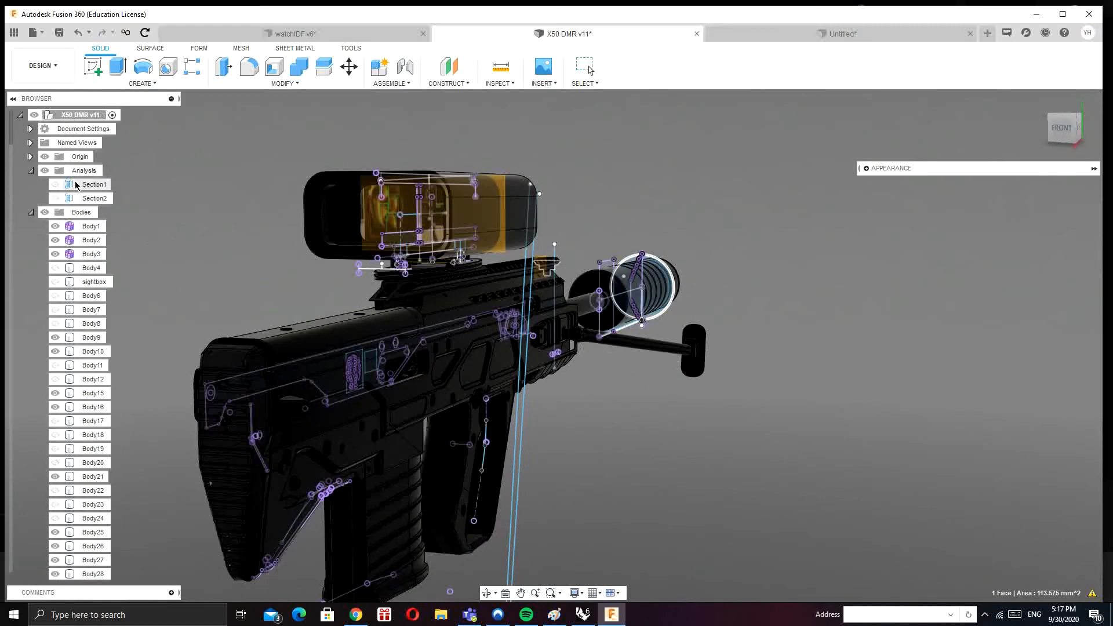
click(91, 338)
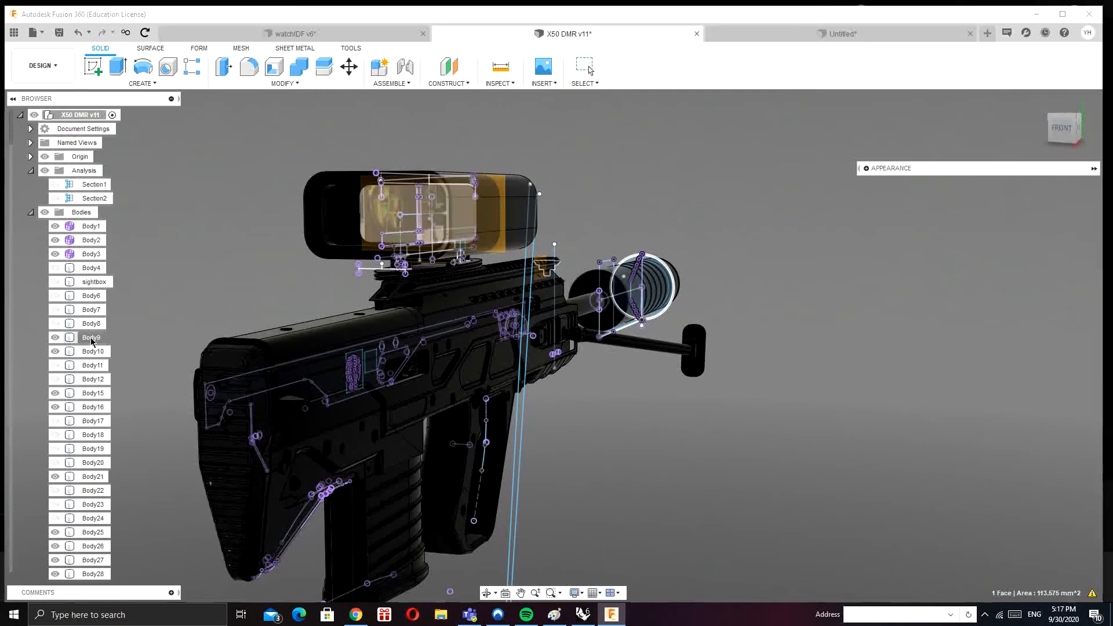
click(91, 339)
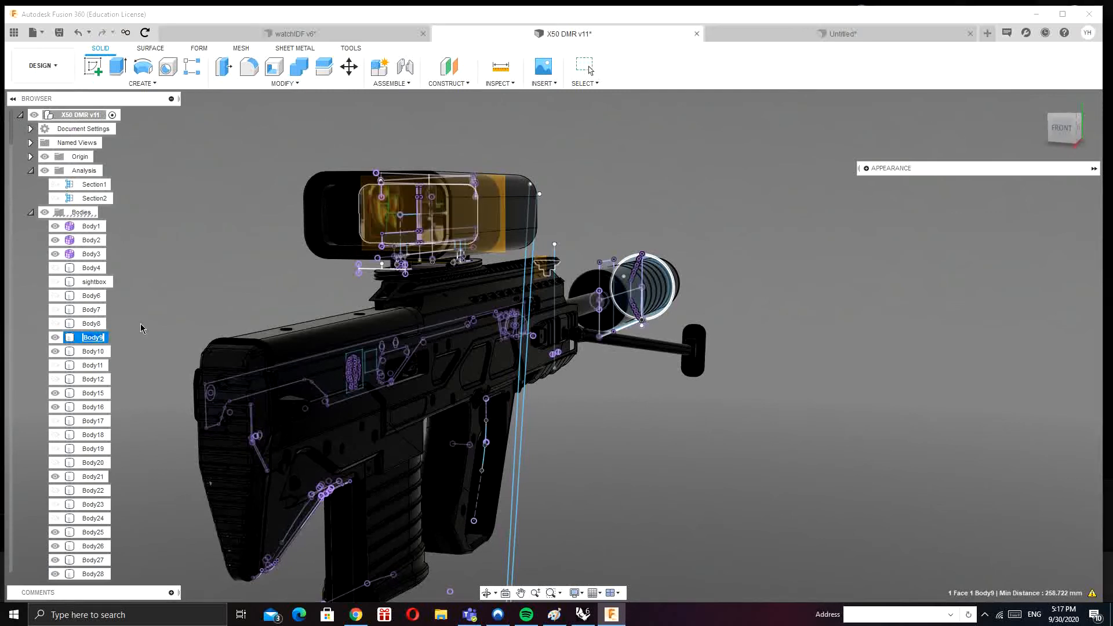
text(glass1)
key(Return)
Step: Rename the second scope lens body, Body10, as glass2
click(91, 354)
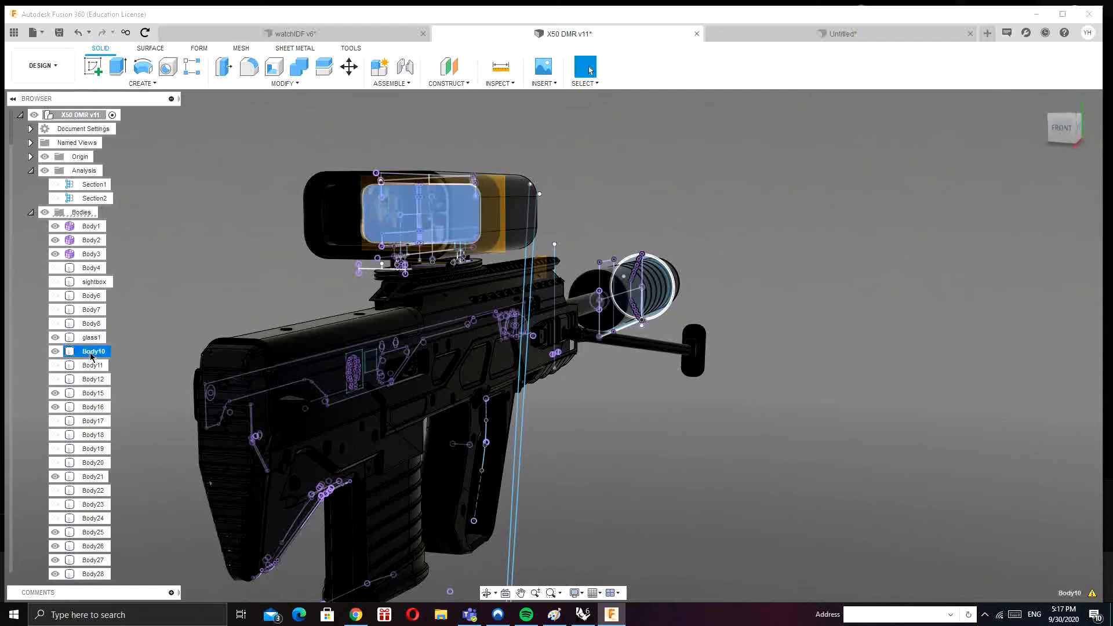
click(93, 352)
text(glass)
key(Return)
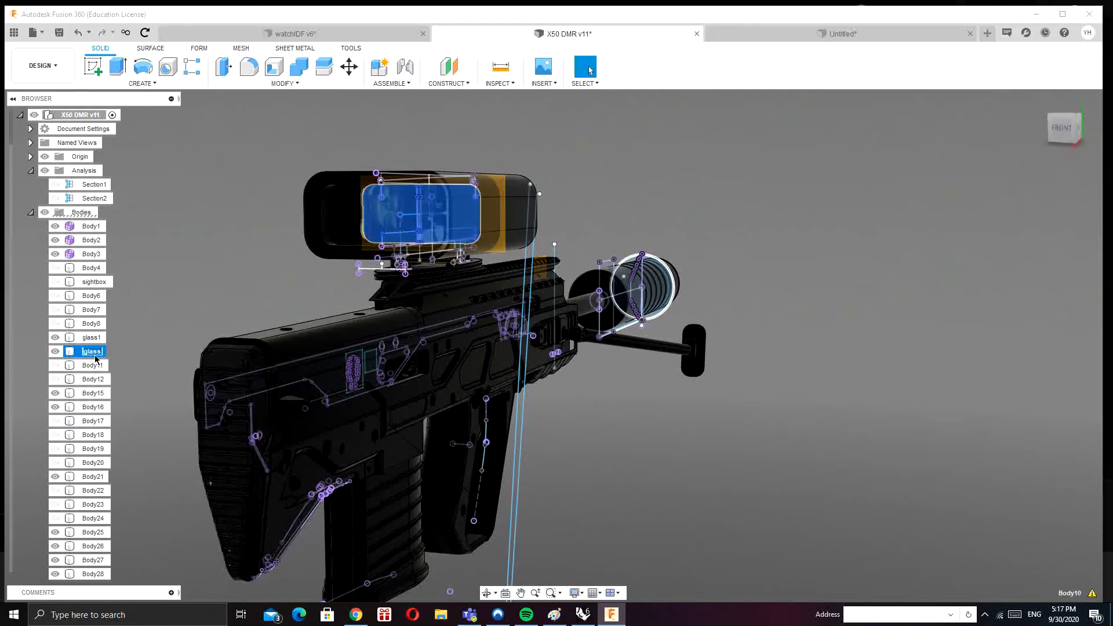
text(2)
key(Return)
Step: Shorten the name of the second scope lens body to glas2
click(93, 394)
click(93, 351)
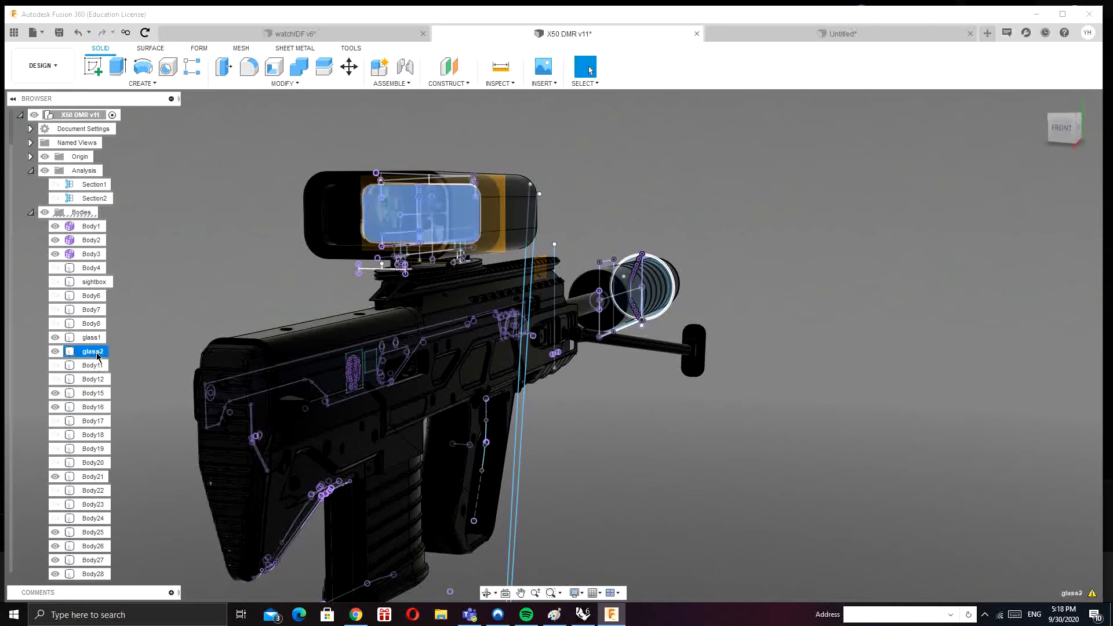
click(94, 351)
Step: Rename the first scope lens body, Body9, as glas1
click(93, 338)
click(93, 339)
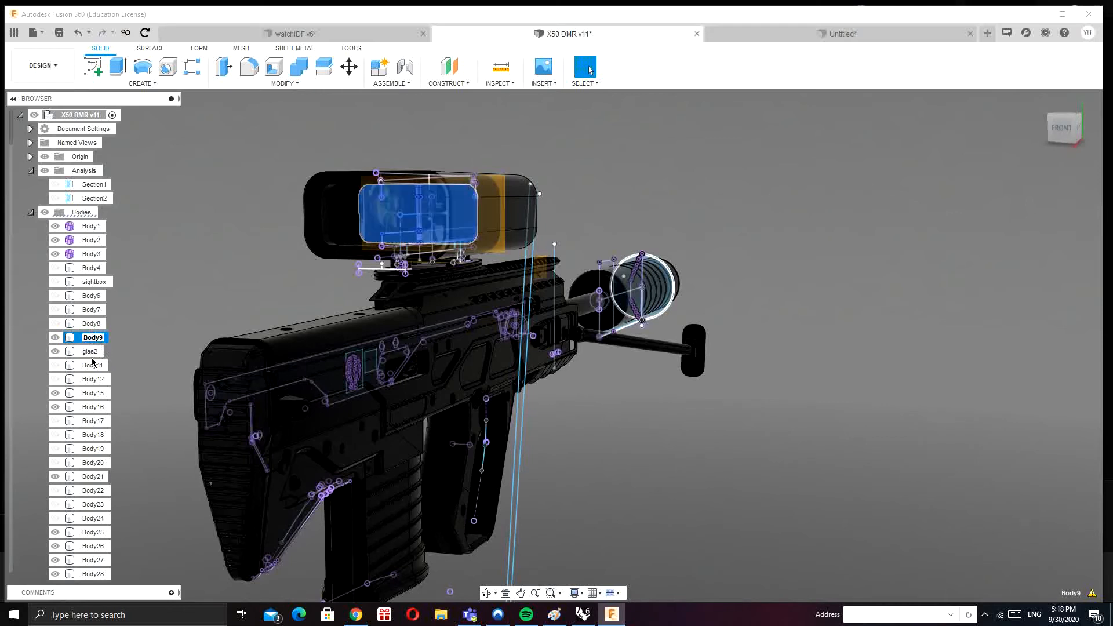
click(95, 352)
click(97, 338)
click(98, 338)
text(glas)
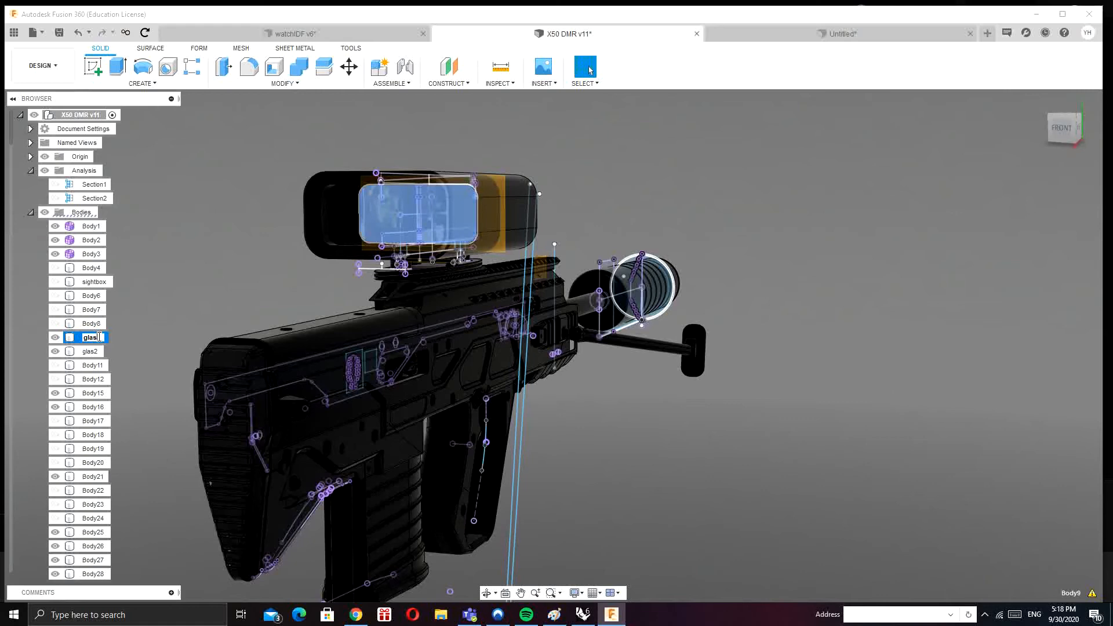
text(1)
key(Return)
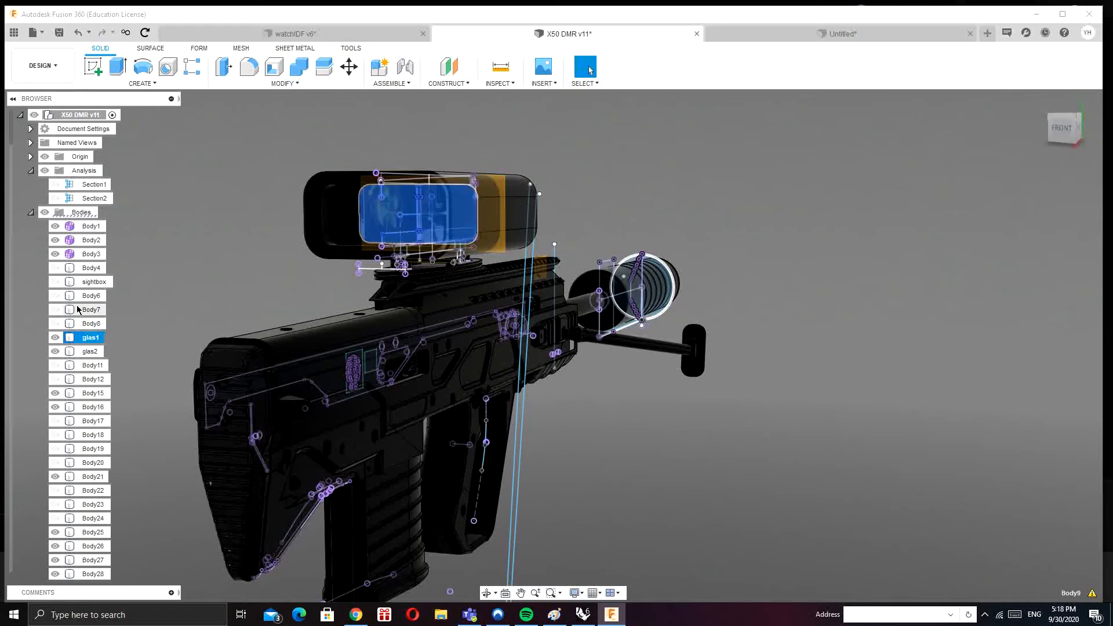
Step: Rename Body15, the bipod leg, as arm1
click(83, 394)
shift+middle_drag(226, 322, 145, 317)
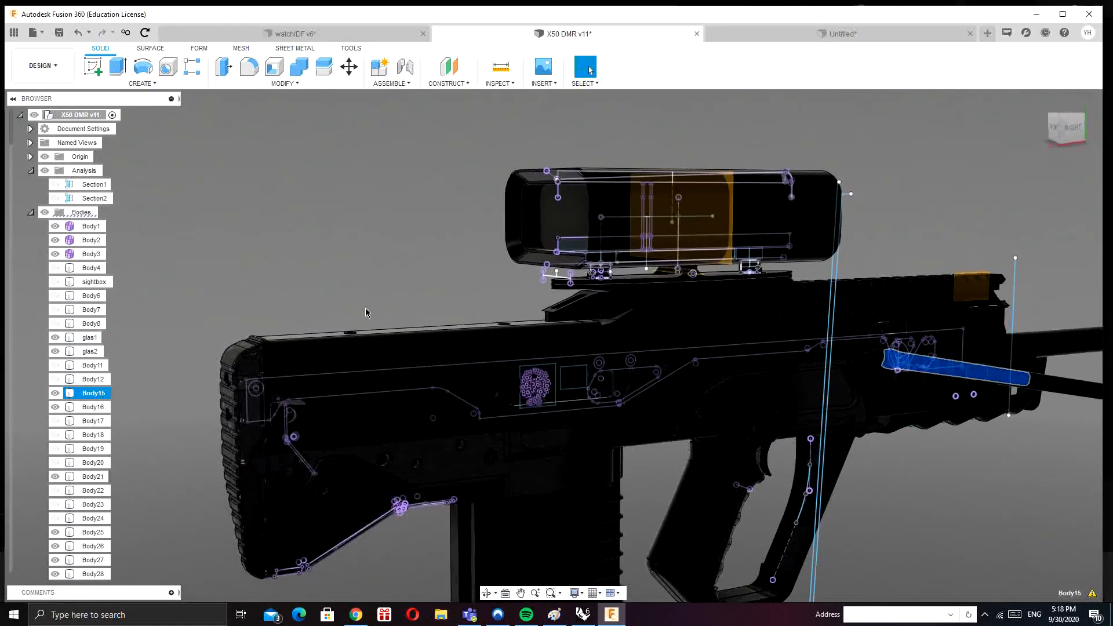
double_click(96, 394)
text(ar)
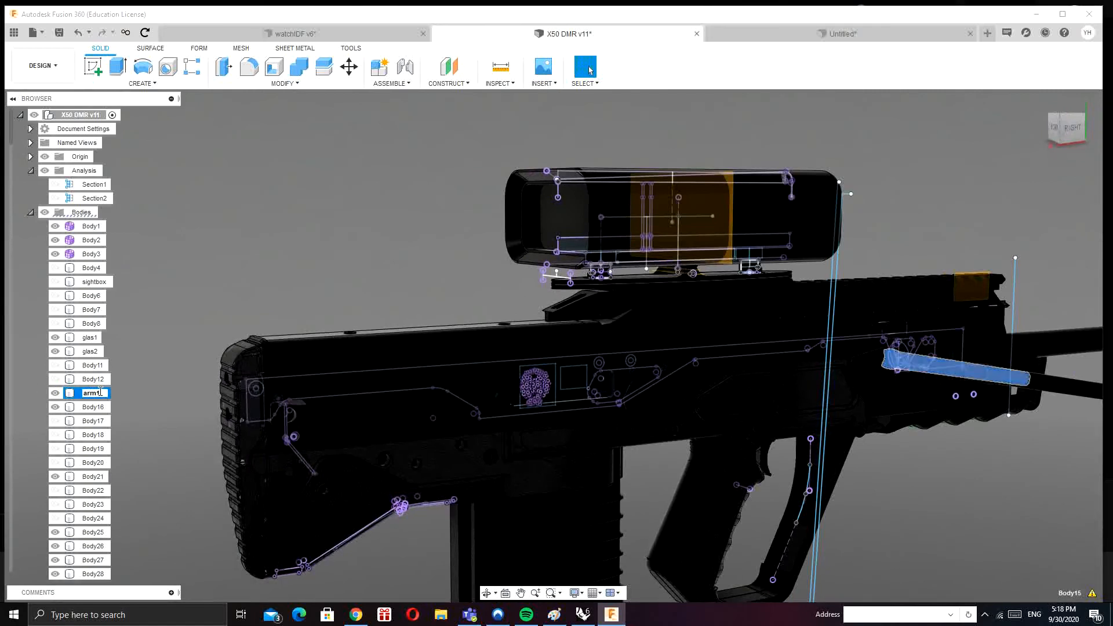
text(m1)
key(Return)
Step: Rename Body16, the foot at the end of the bipod leg, as shoe1
click(95, 408)
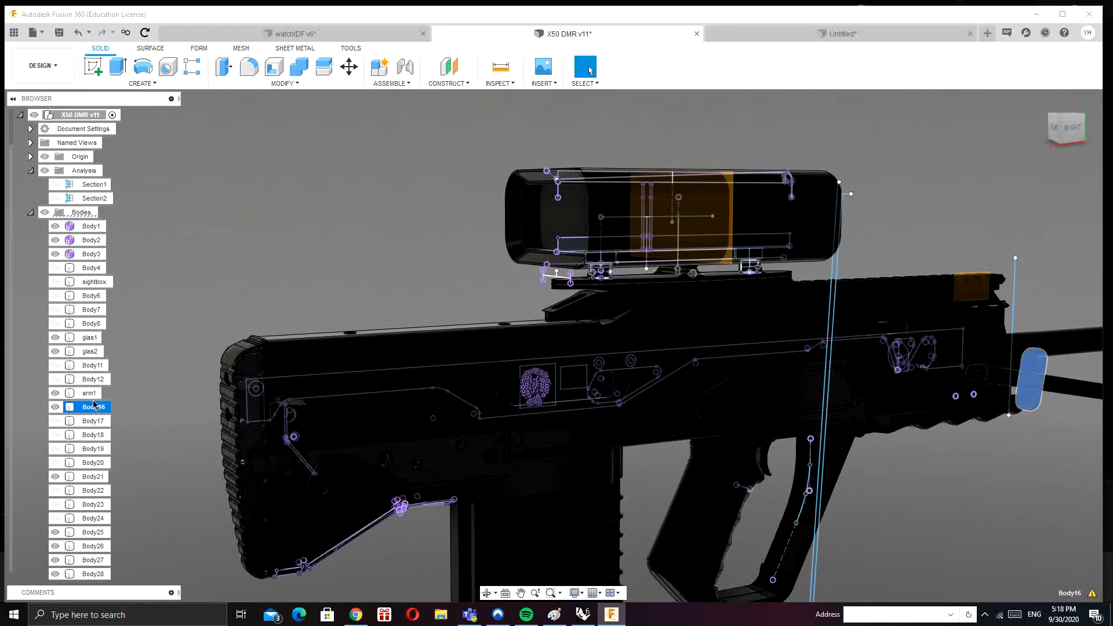
double_click(93, 408)
text(shpe1)
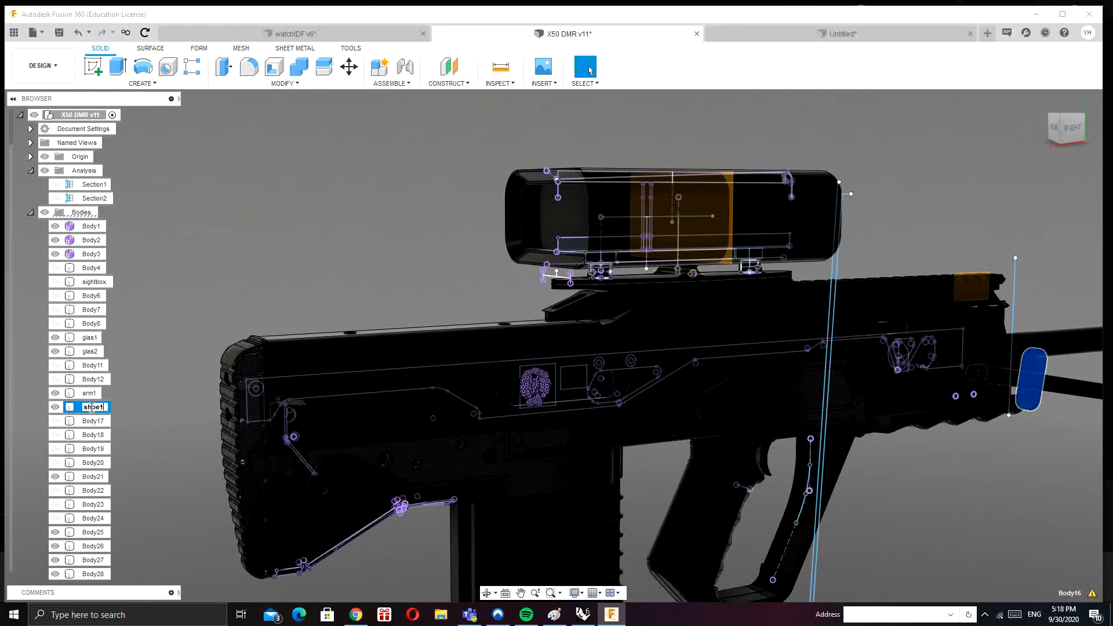
text(oe1)
key(Return)
Step: Create components from the arm1 and shoe1 bodies
ctrl+click(89, 394)
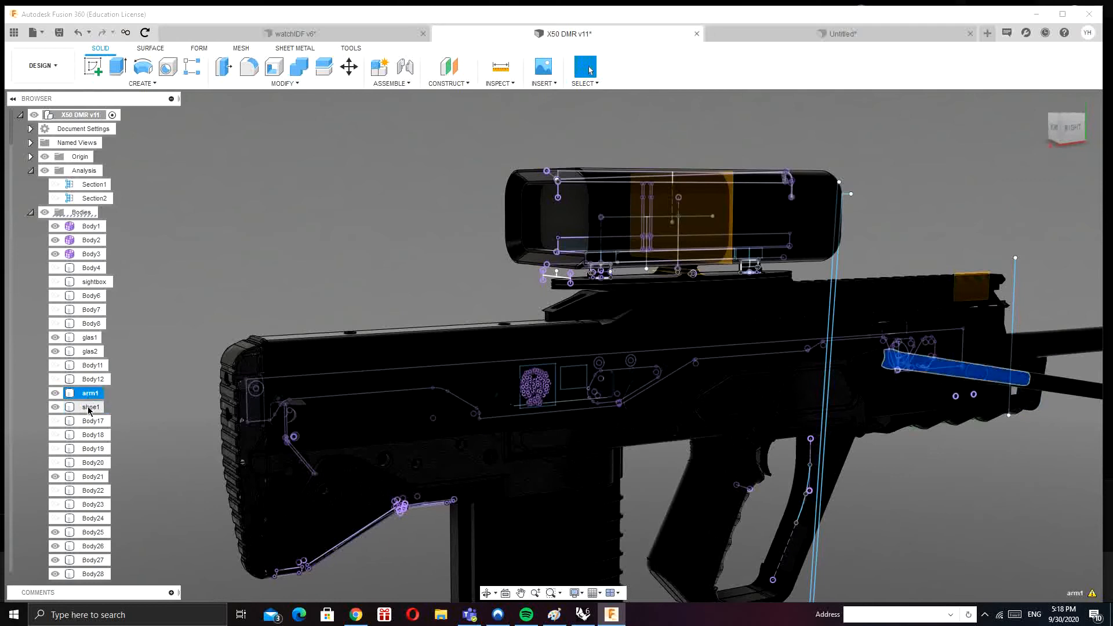
right_click(90, 397)
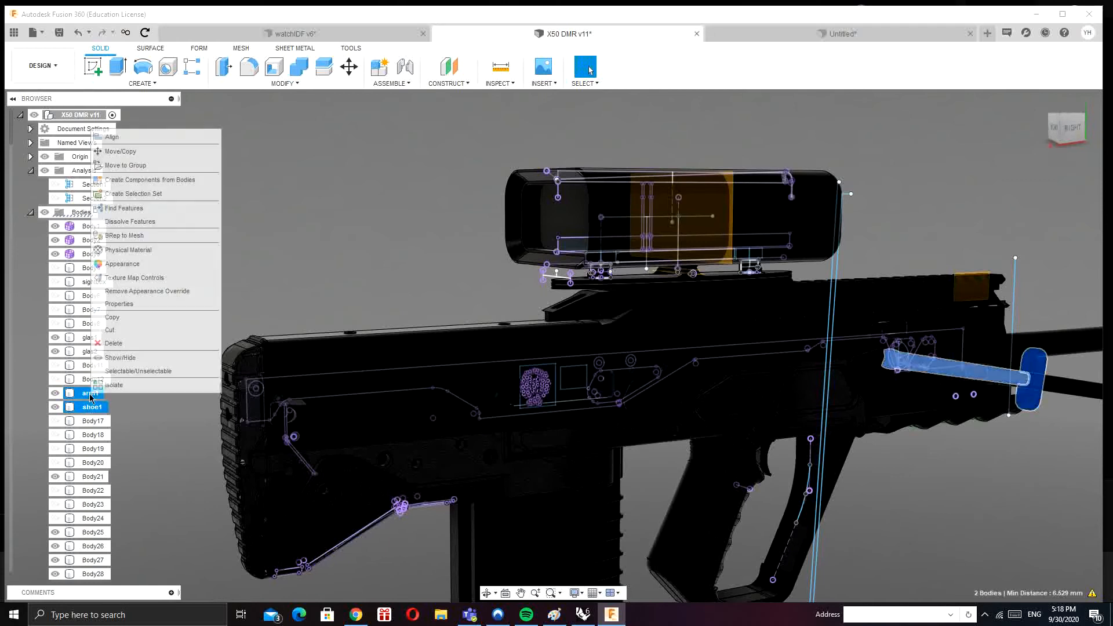
click(133, 185)
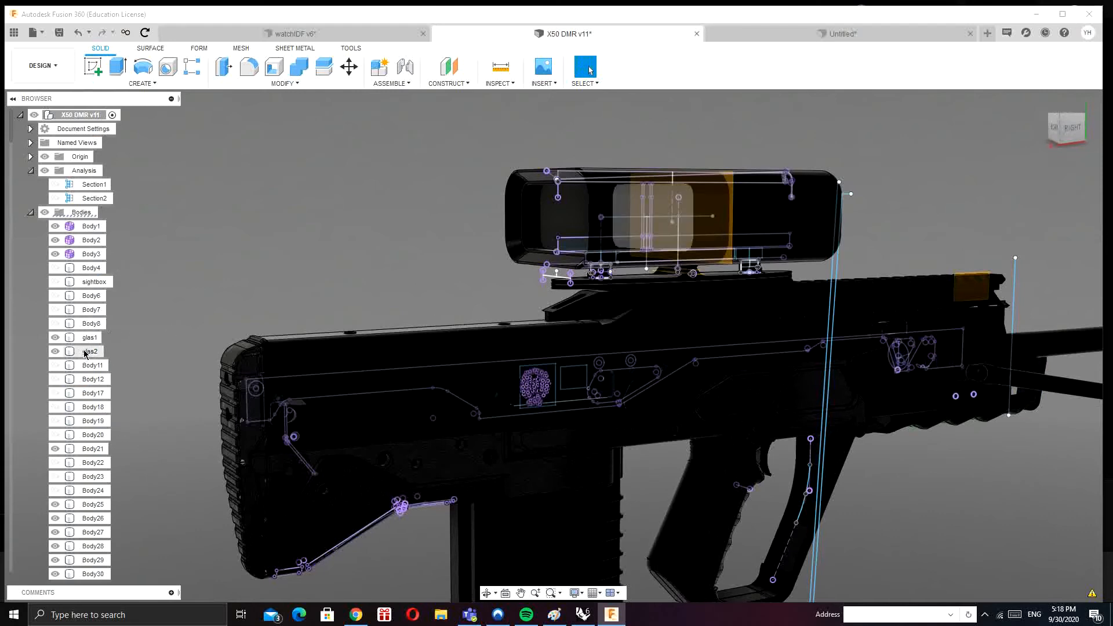
Step: Rename Body21, the small body at the bipod shoe, as shoering
click(89, 449)
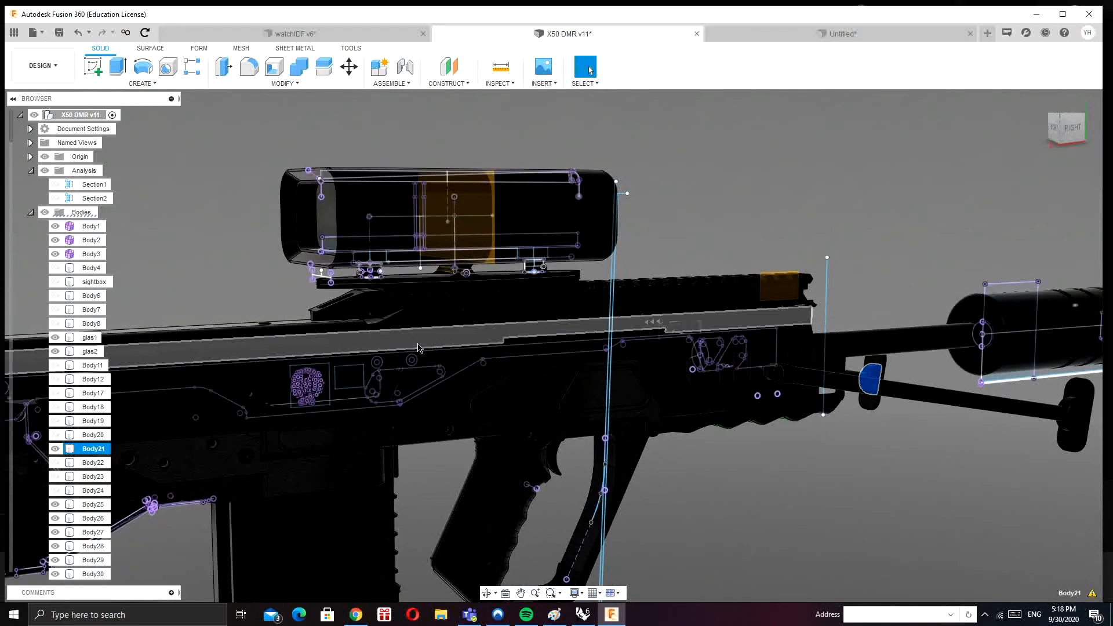
right_click(84, 451)
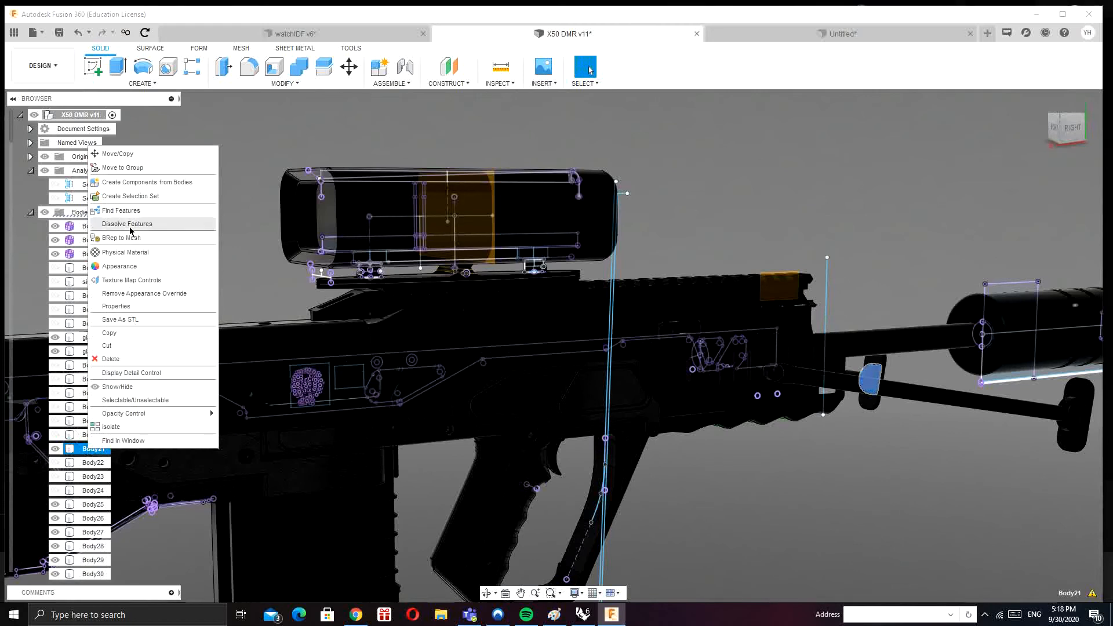
double_click(87, 448)
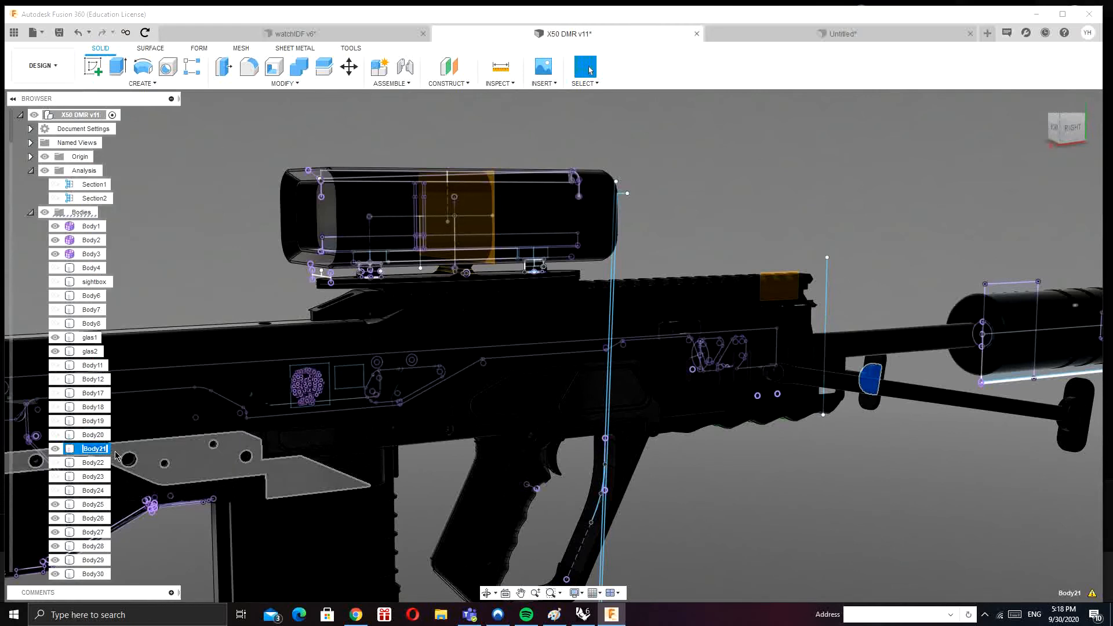
text(shoering)
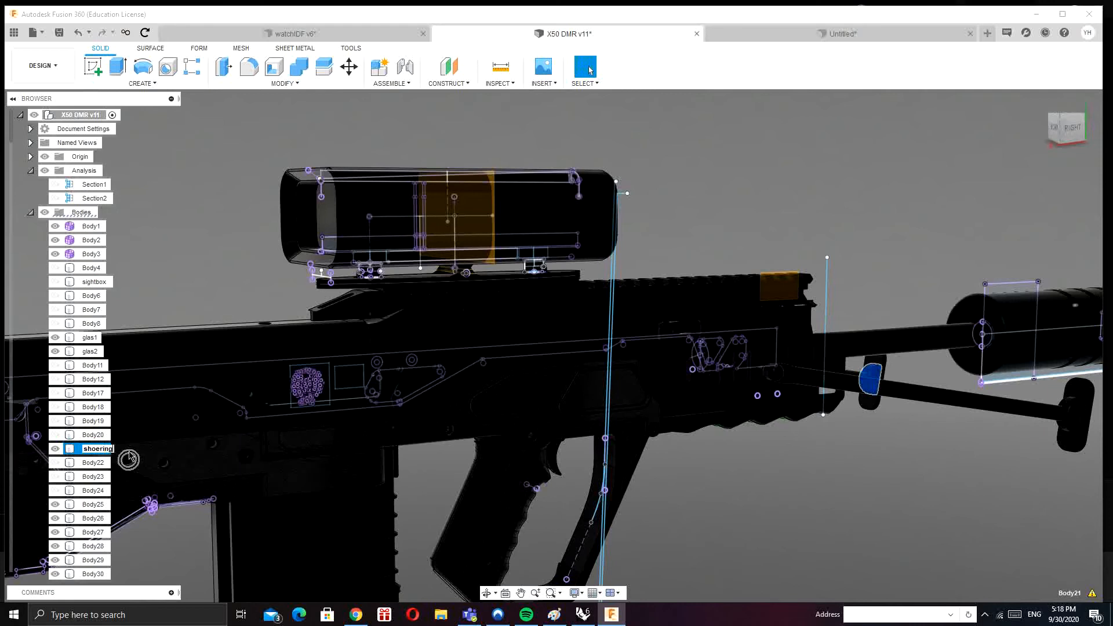
key(Return)
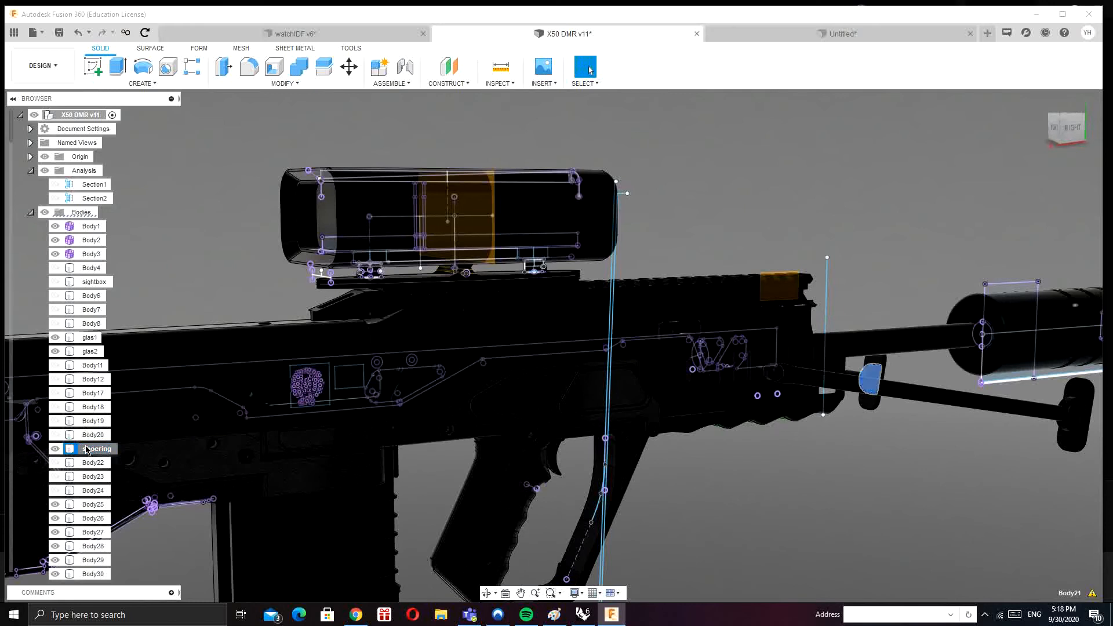
Step: Move the shoering body into the shoe1:1 component
drag(84, 449, 181, 389)
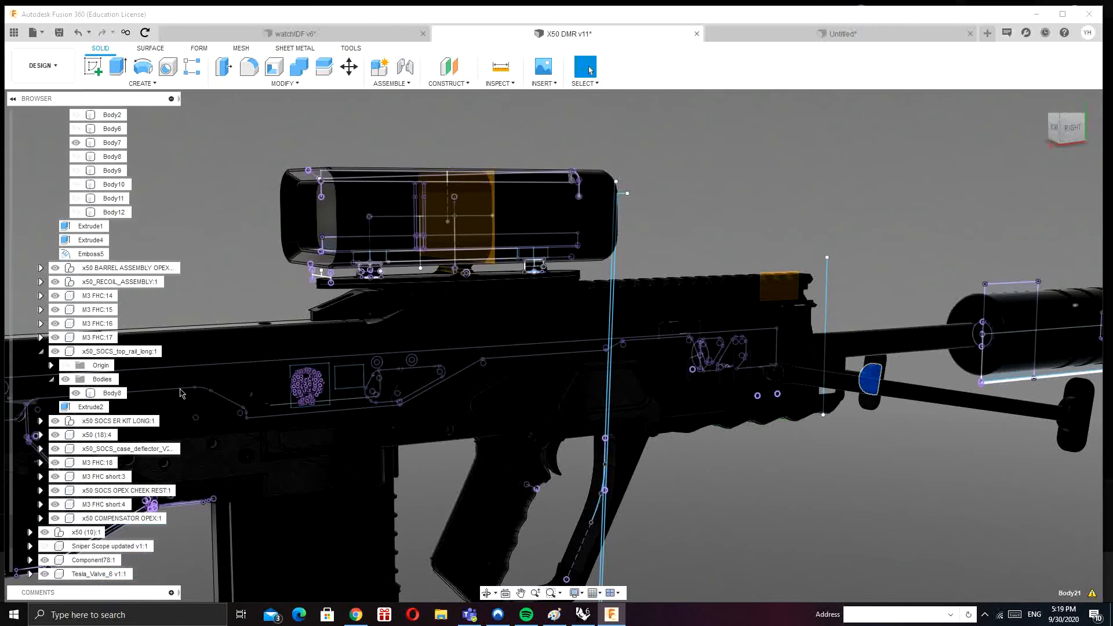
click(31, 560)
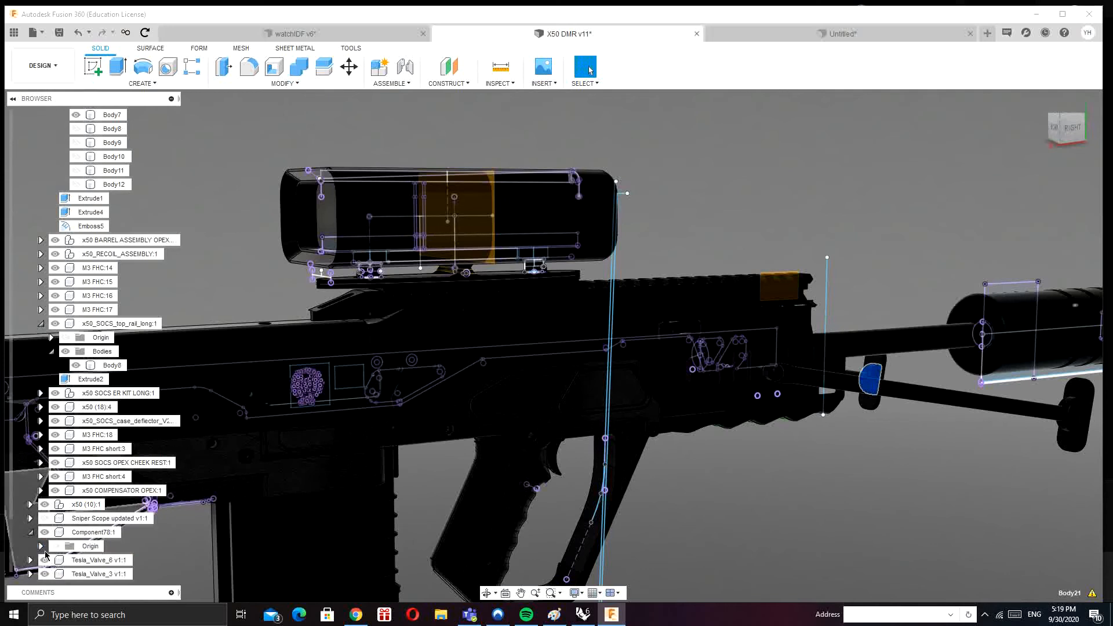
scroll(49, 561, down, 3)
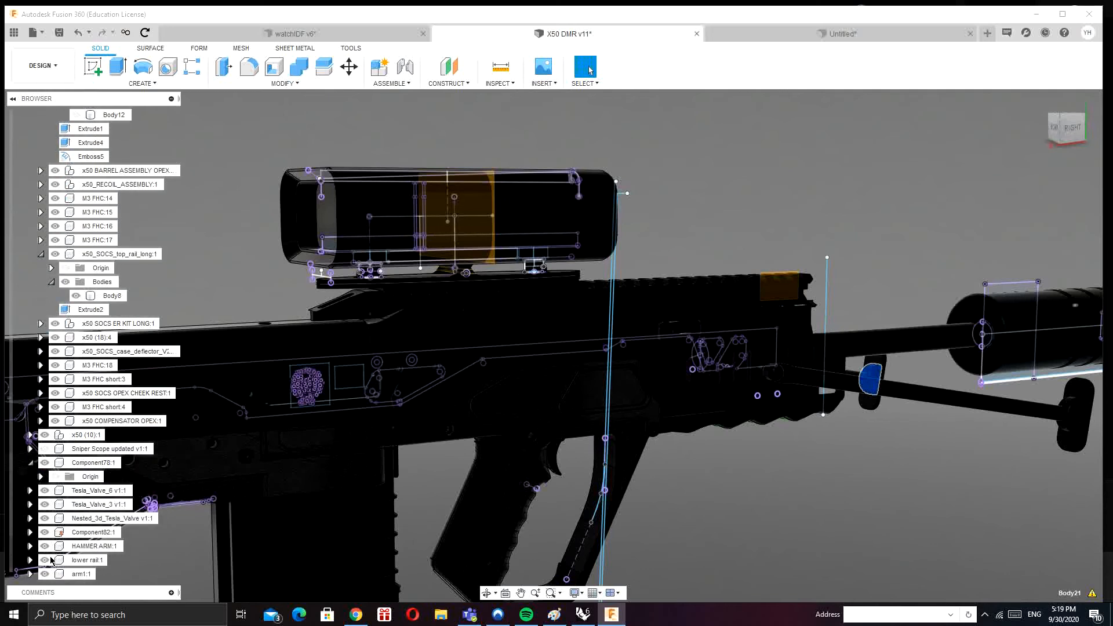
scroll(52, 560, down, 1)
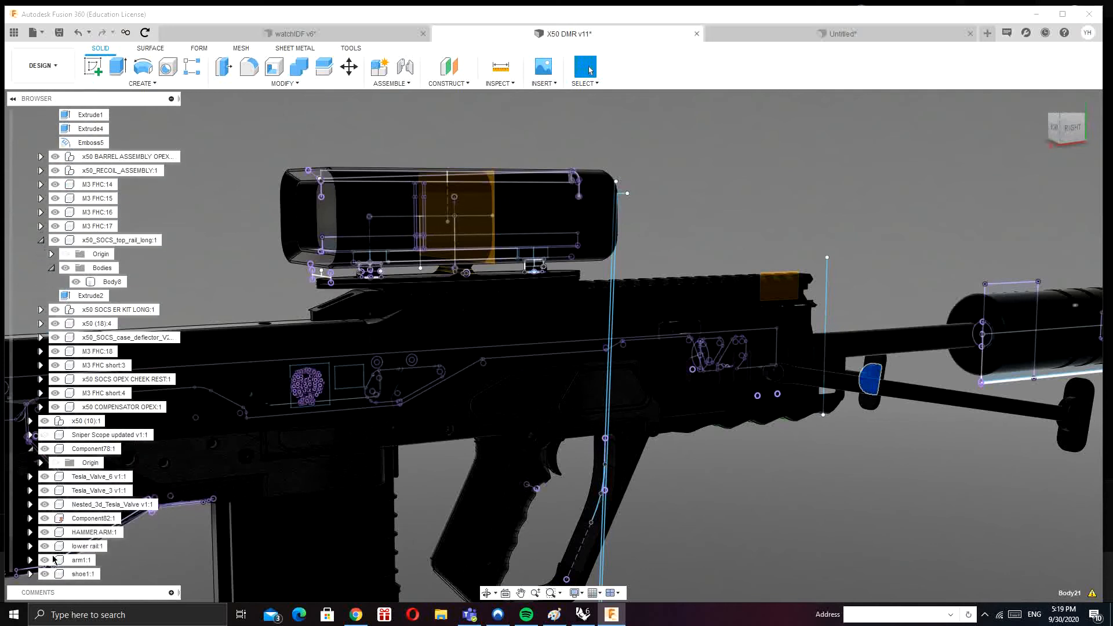
click(79, 574)
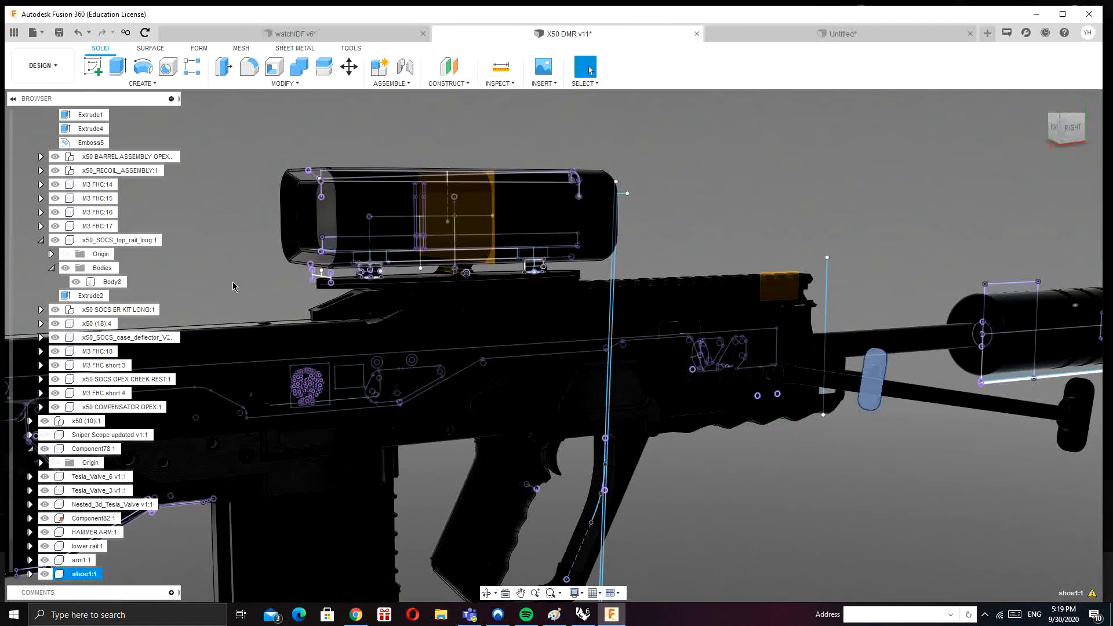
click(246, 294)
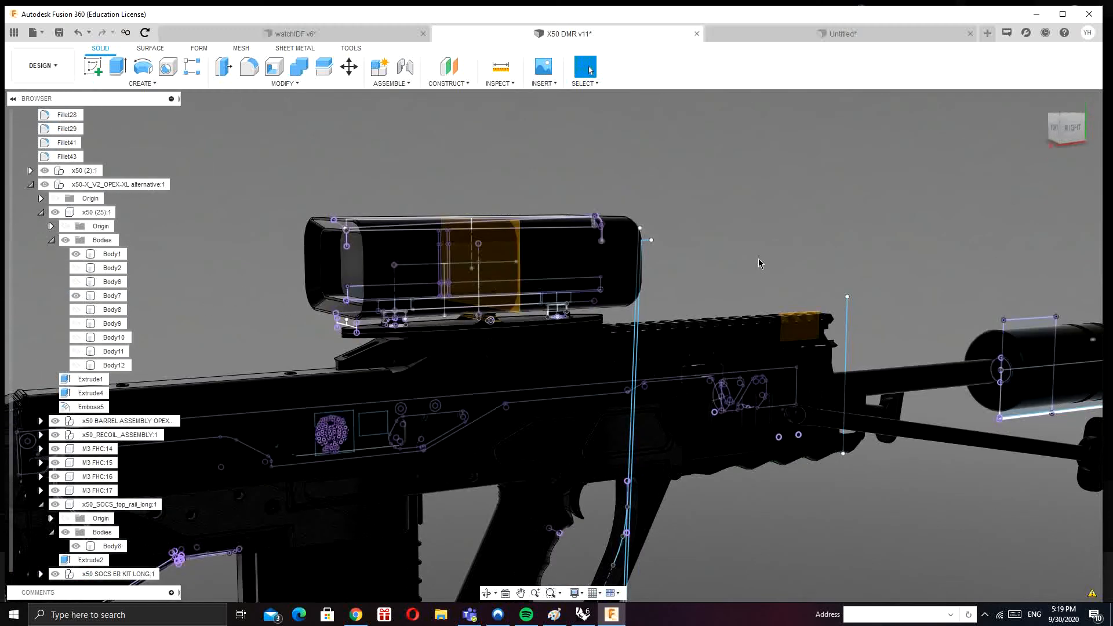
middle_drag(760, 258, 650, 253)
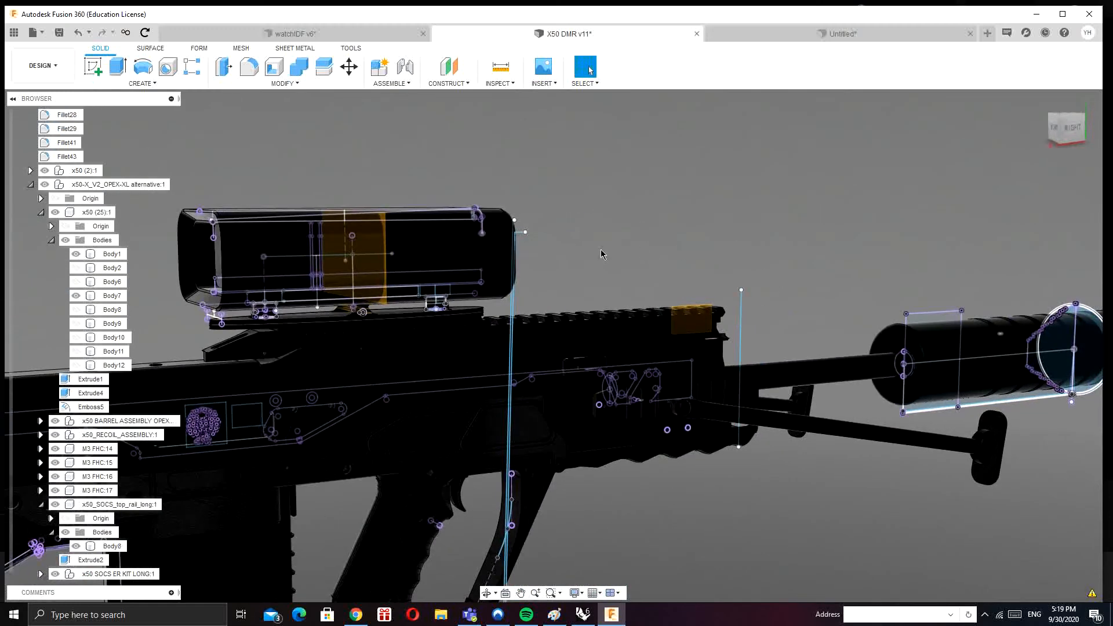
scroll(71, 468, down, 5)
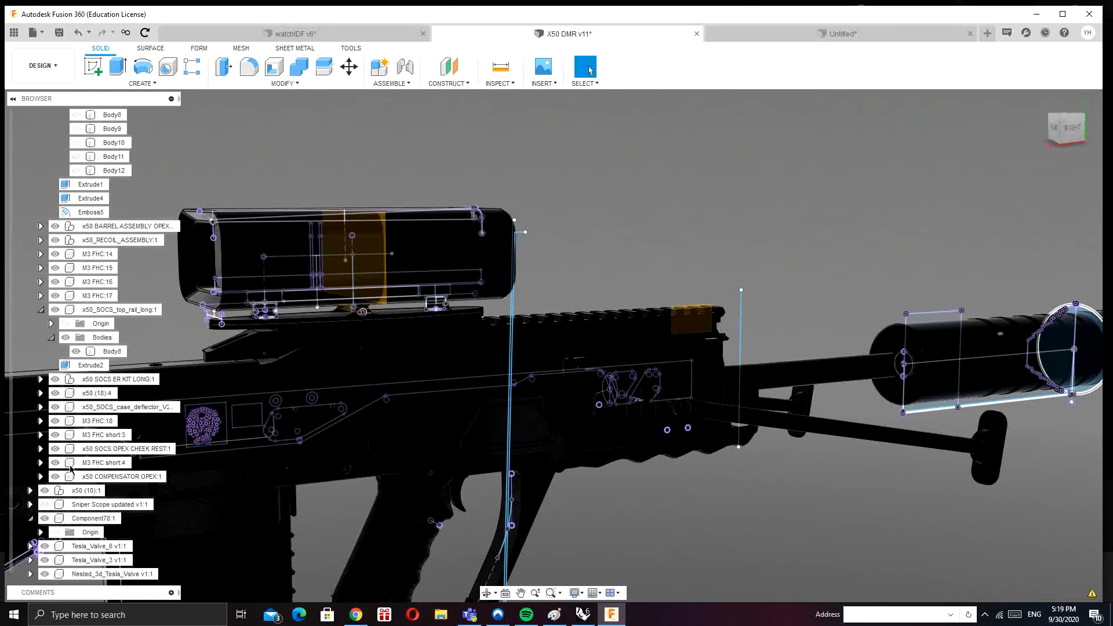
scroll(70, 468, up, 7)
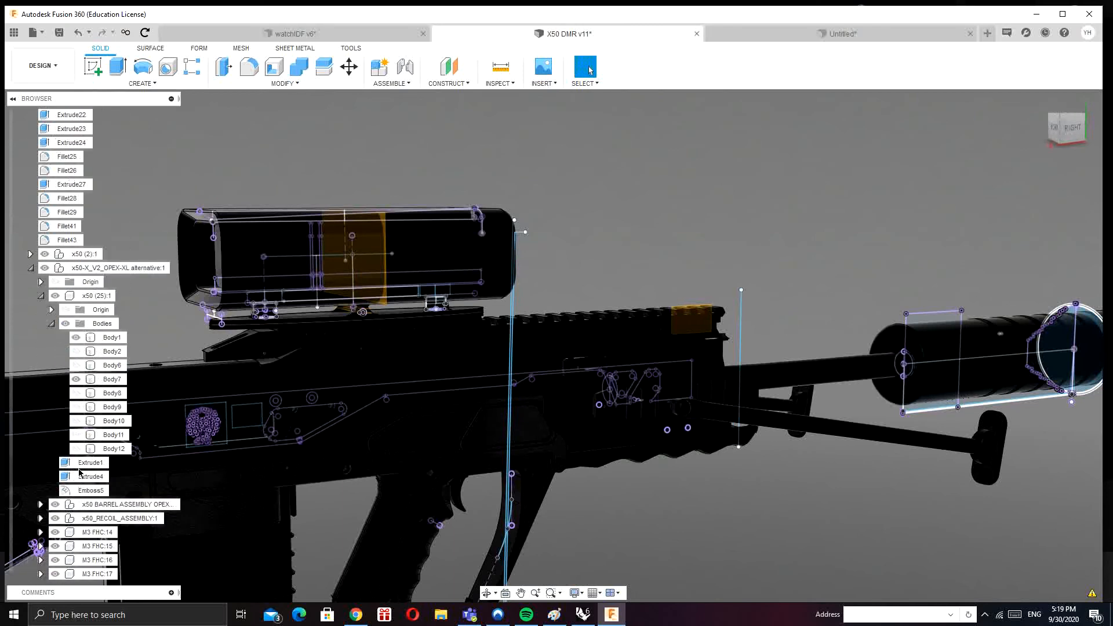
Step: Cut the sightbox (1) body from the Bodies folder
scroll(79, 473, up, 10)
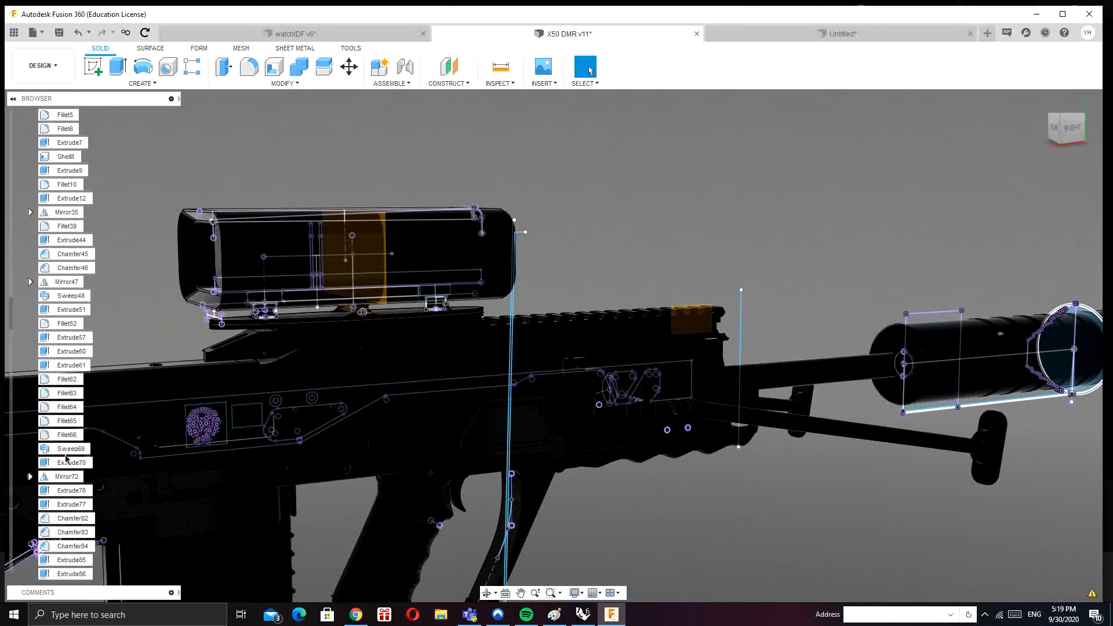
scroll(65, 459, up, 6)
click(31, 283)
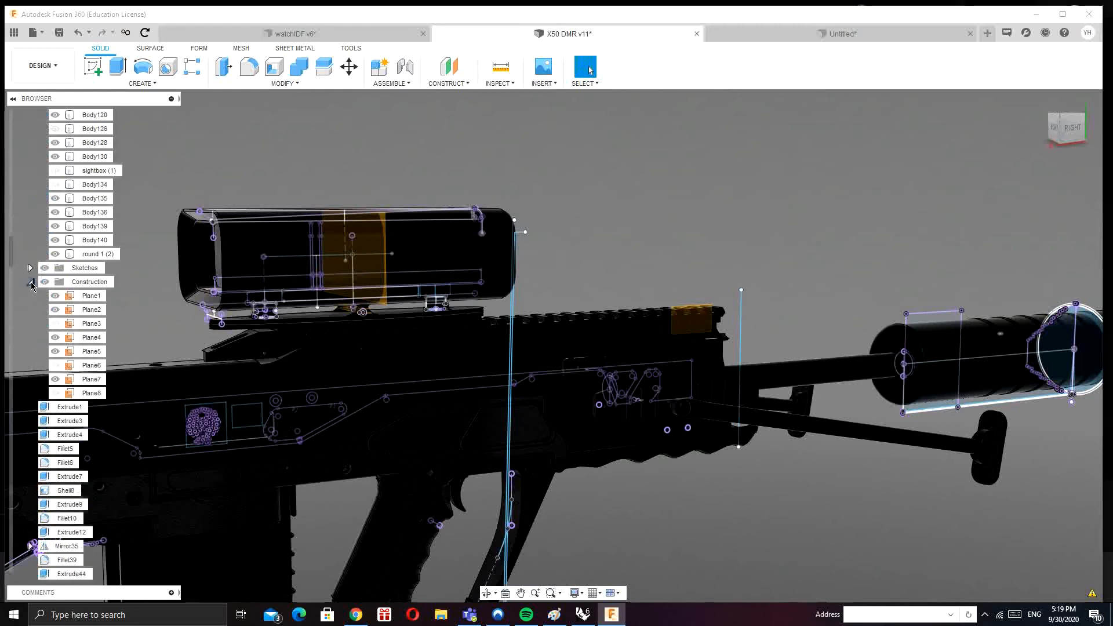
click(31, 283)
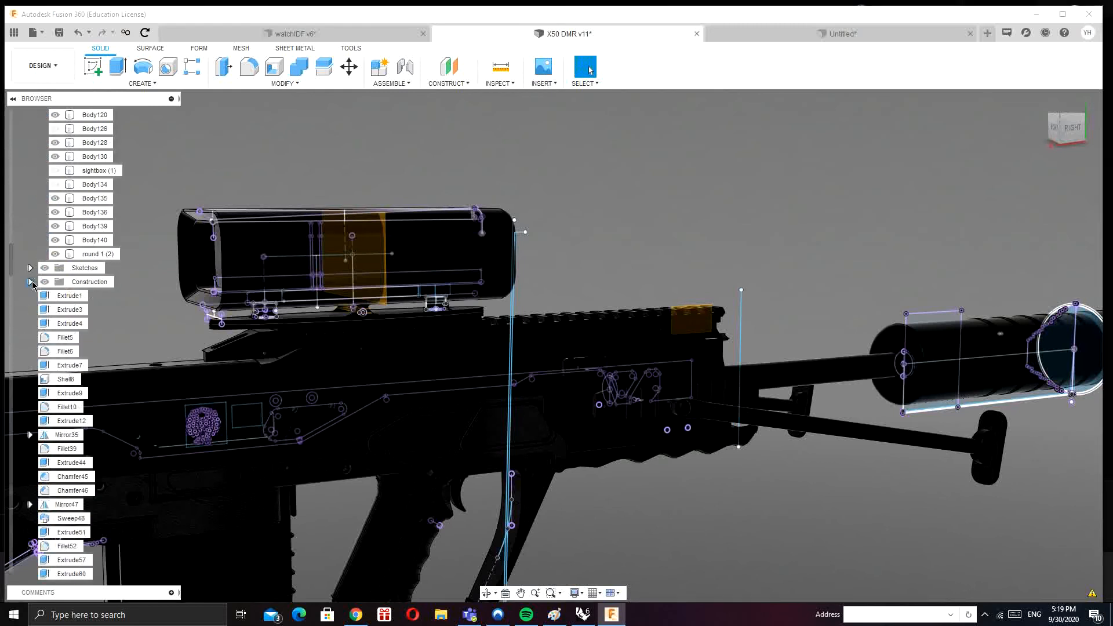
scroll(58, 406, up, 4)
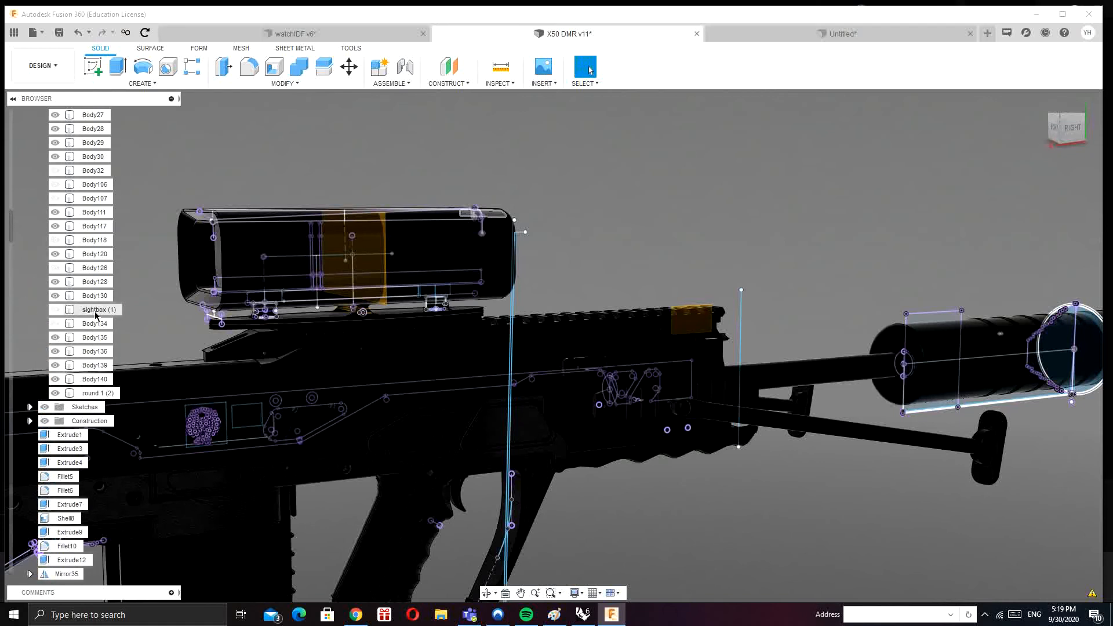
click(96, 310)
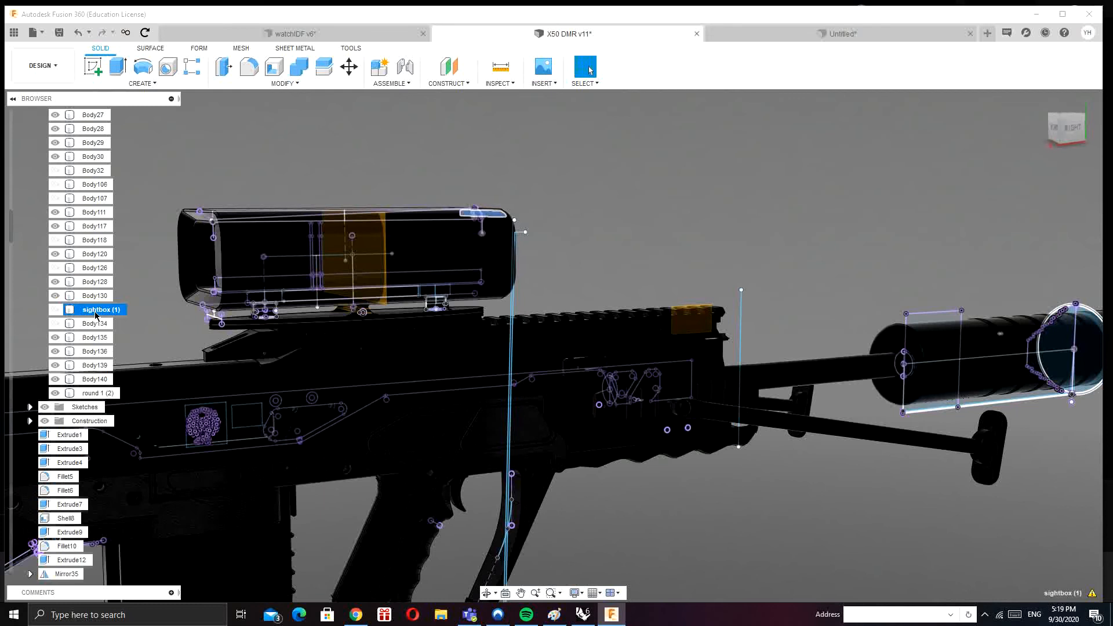
double_click(96, 309)
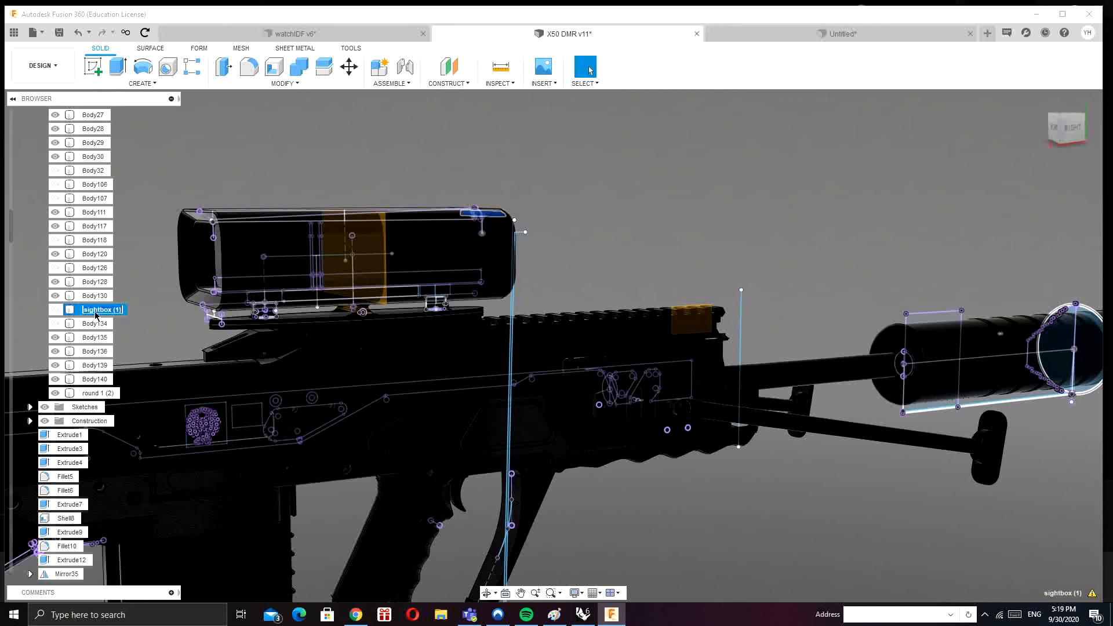
key(Return)
right_click(96, 313)
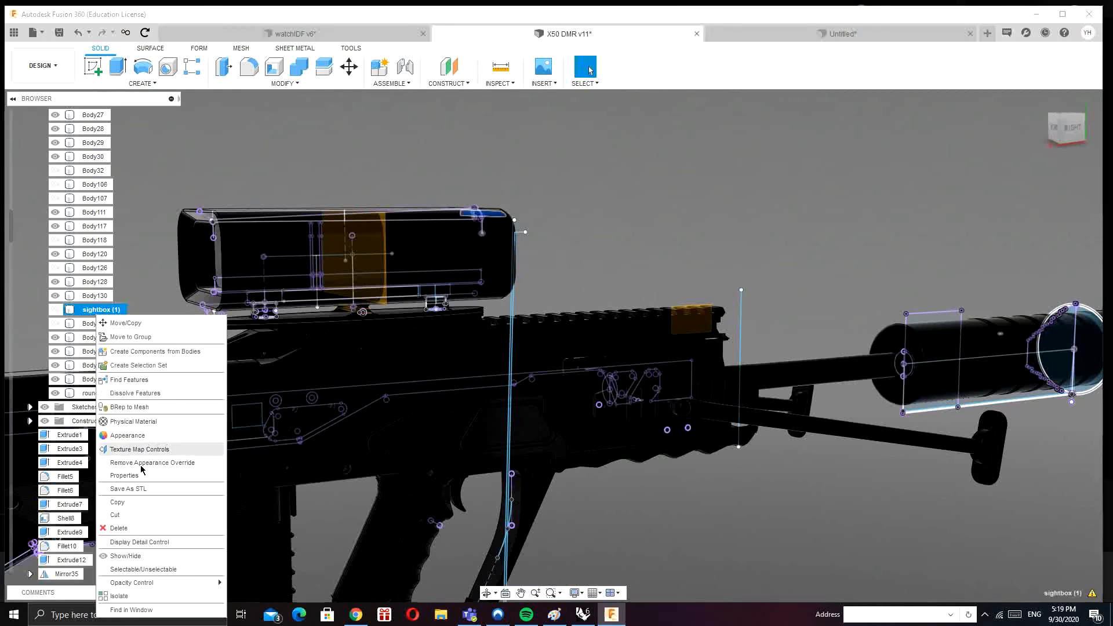
click(138, 516)
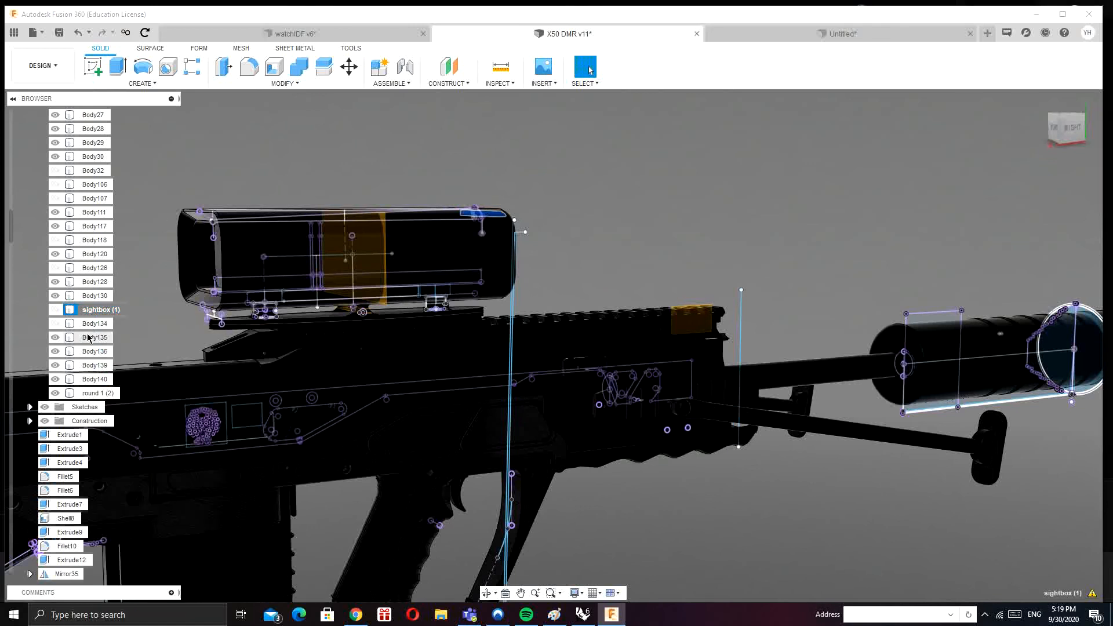
scroll(92, 344, up, 1)
scroll(92, 344, up, 7)
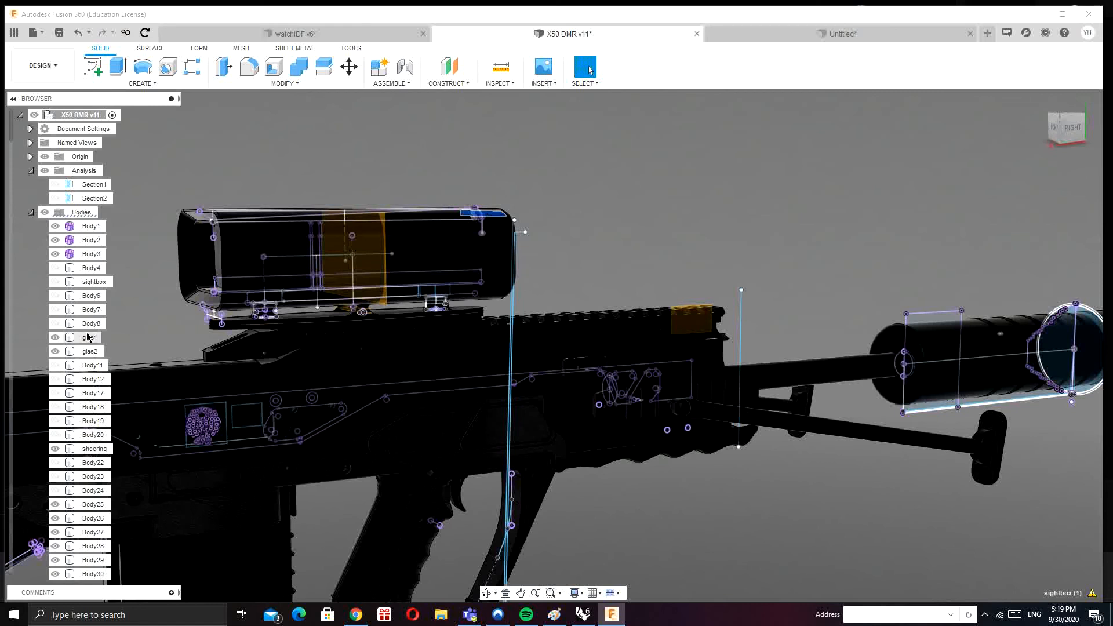
click(86, 339)
ctrl+click(86, 352)
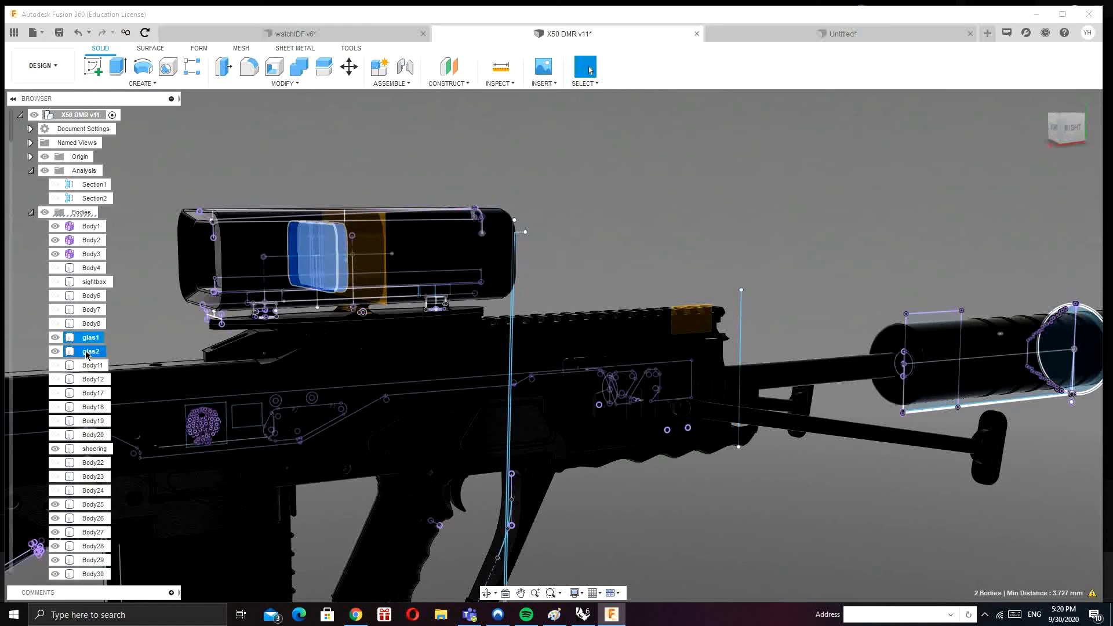
right_click(86, 354)
click(166, 294)
middle_drag(165, 294, 230, 285)
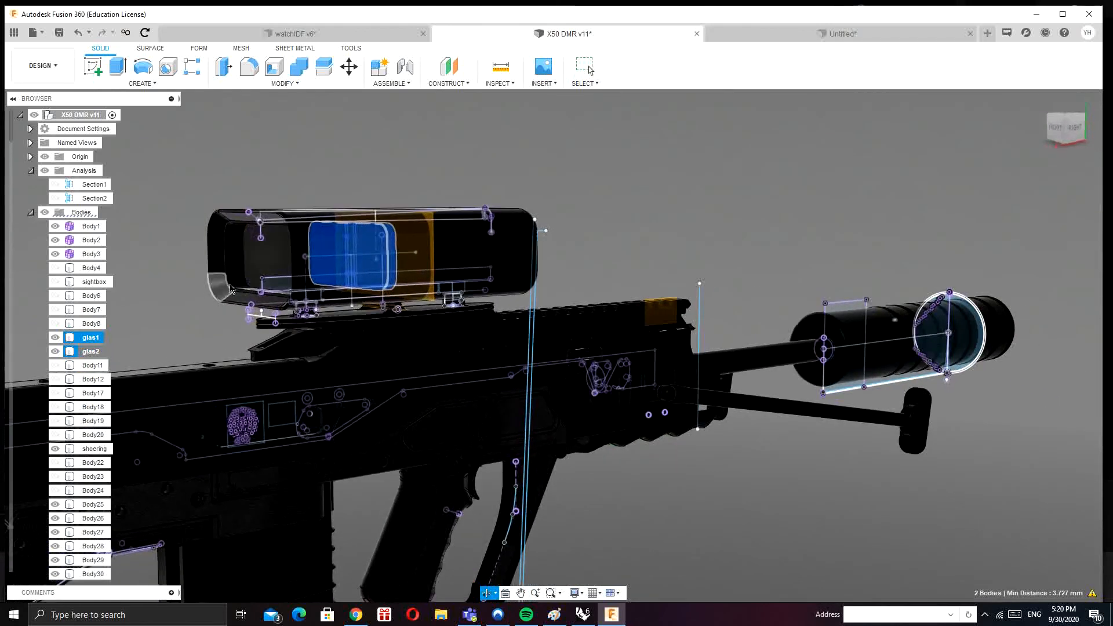
Step: Rename Body30, the glass pane near the rear of the scope, as glas3
click(93, 574)
click(93, 574)
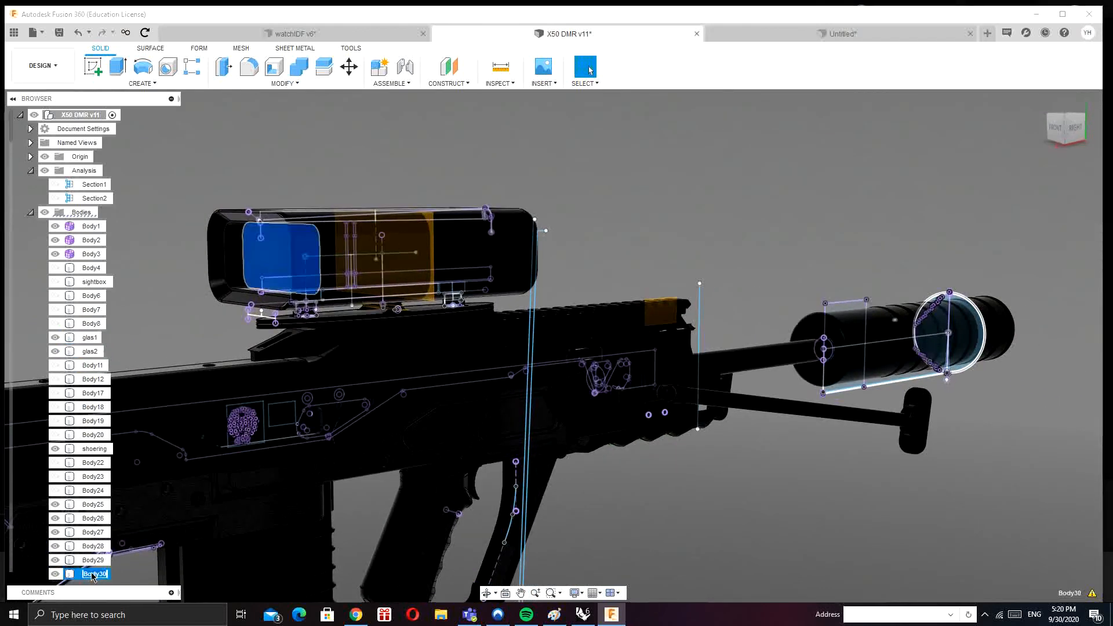
text(glas3)
key(Return)
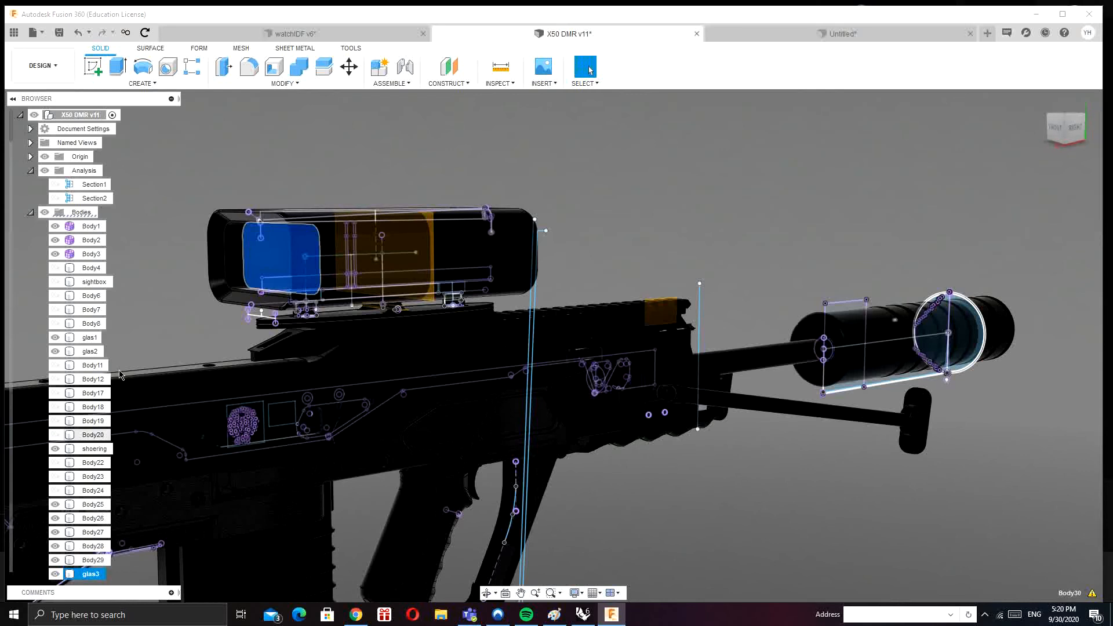
Step: Create components from the glas1, glas2 and glas3 bodies
ctrl+click(91, 350)
ctrl+click(90, 338)
right_click(92, 340)
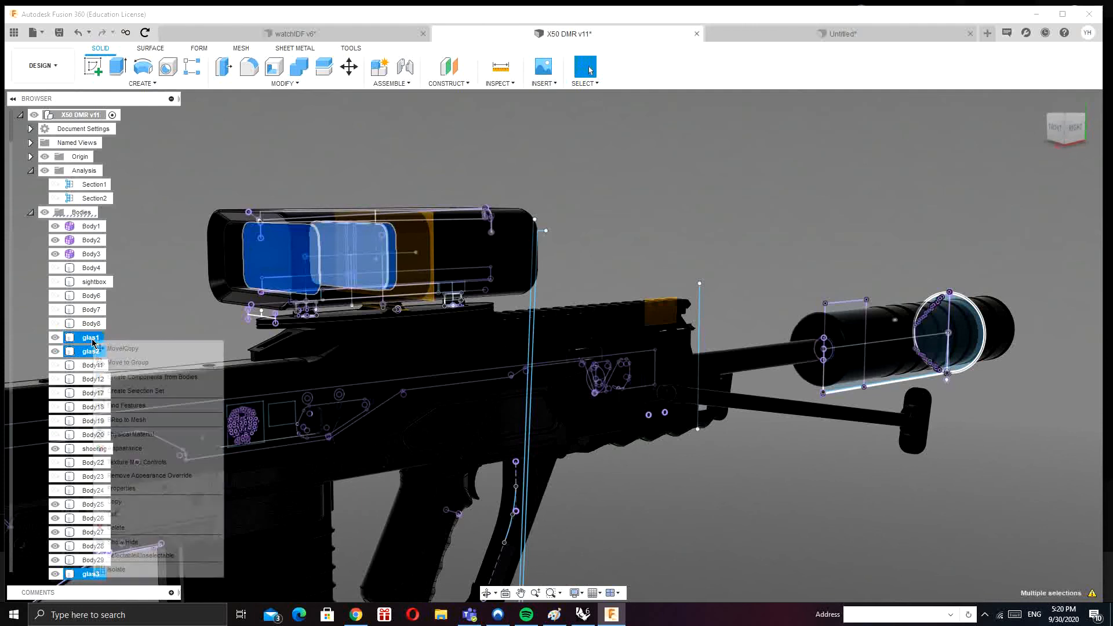
click(127, 378)
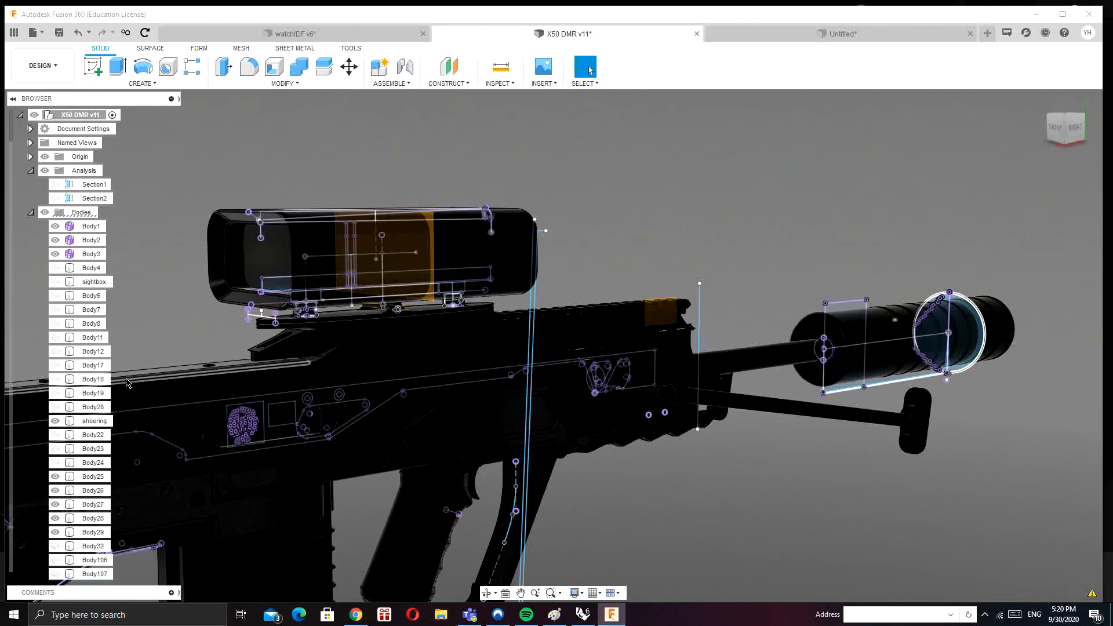
Step: Create a component from the shoering body
click(93, 421)
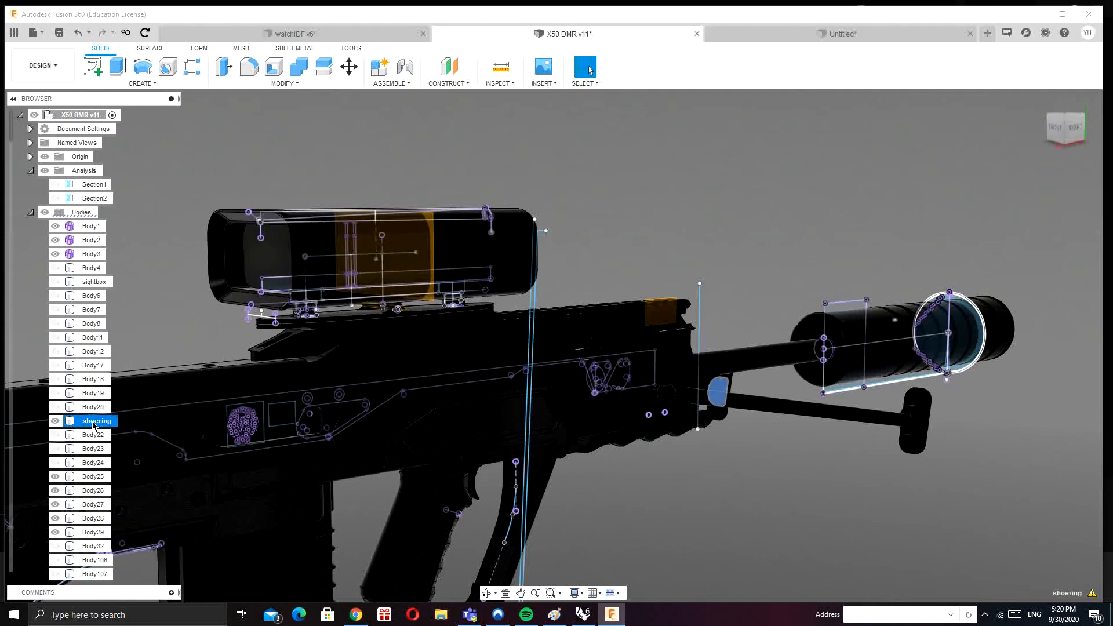
right_click(93, 421)
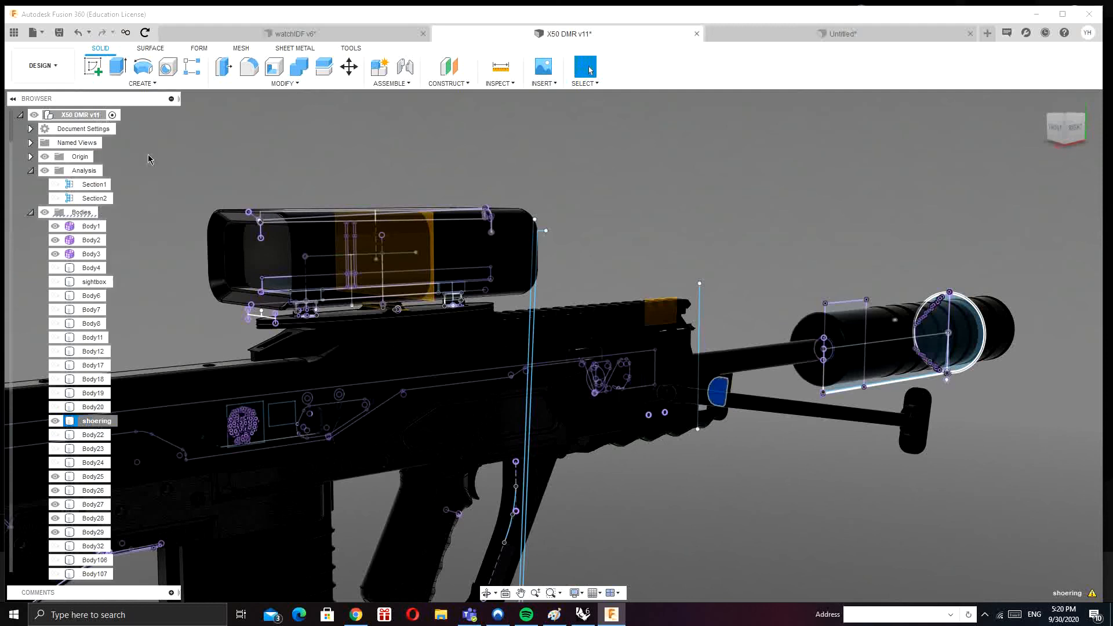
click(150, 154)
Step: Rename Body25, the foot at the end of the second bipod leg, as shoe2
click(88, 463)
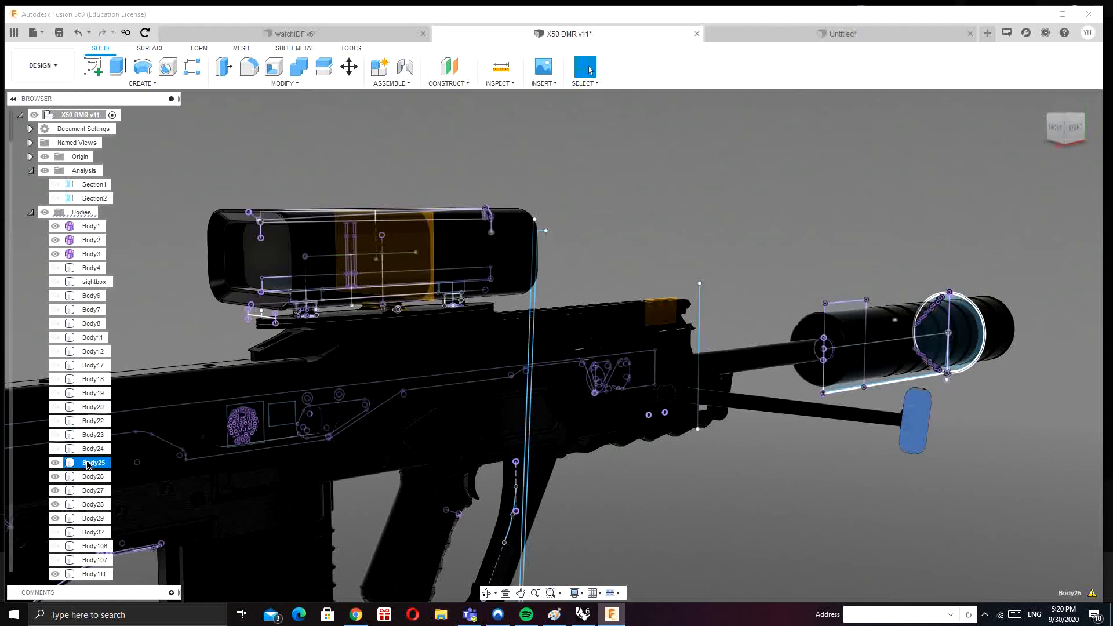
double_click(88, 463)
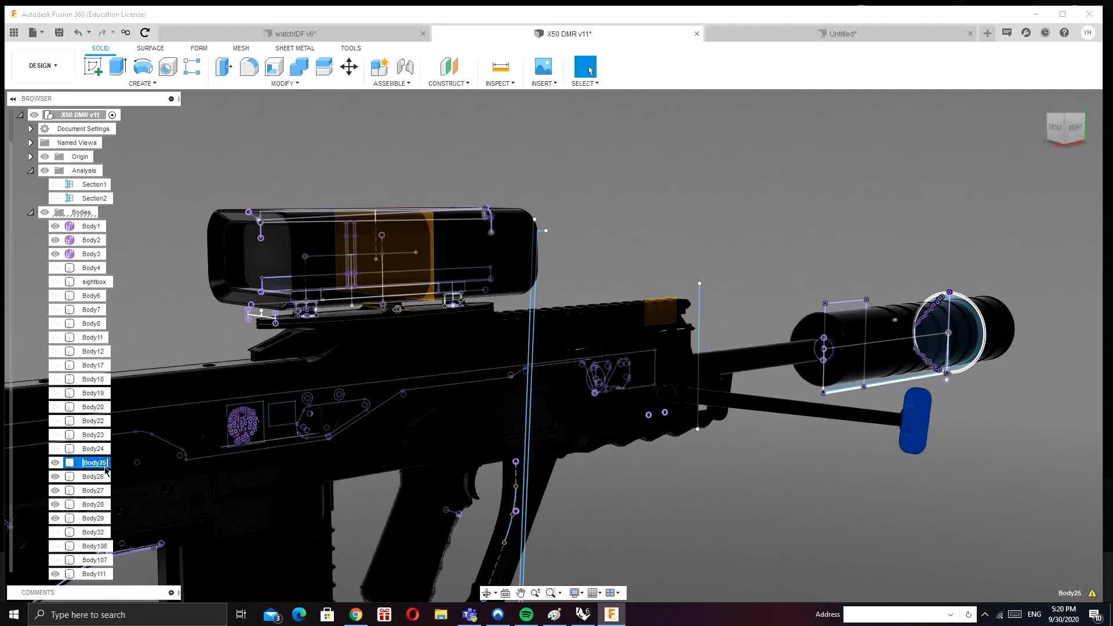
text(shiel)
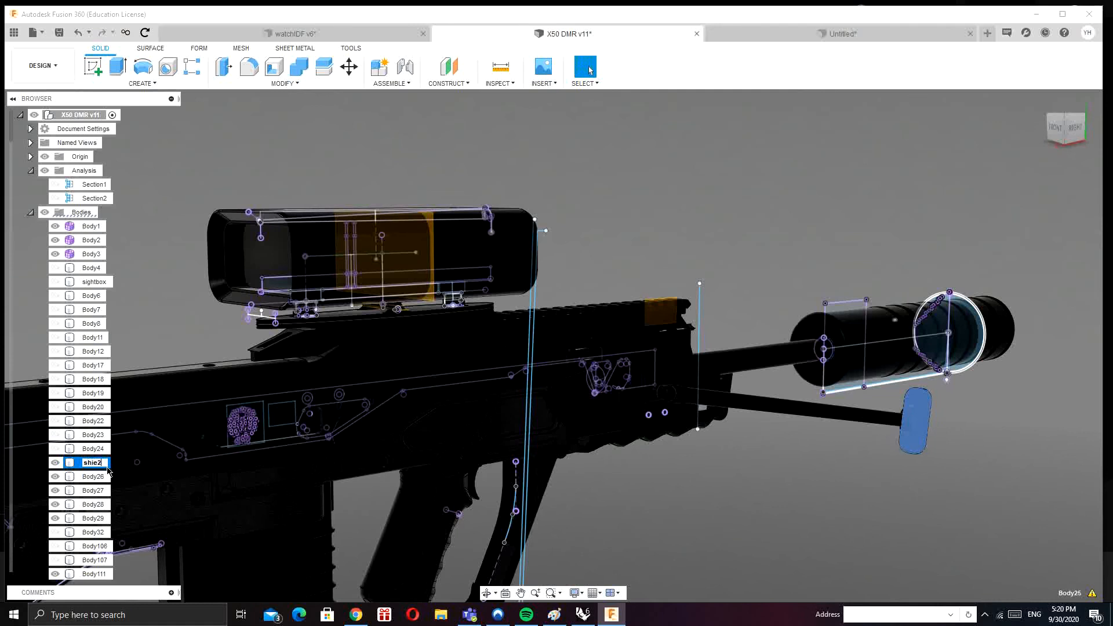
key(Return)
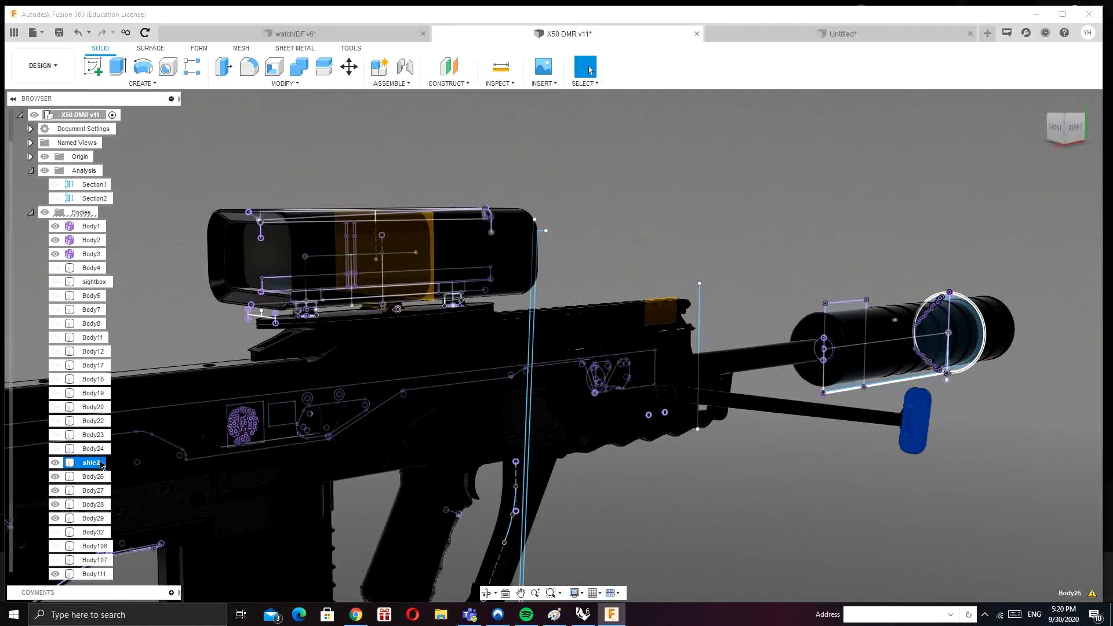
double_click(100, 464)
key(Return)
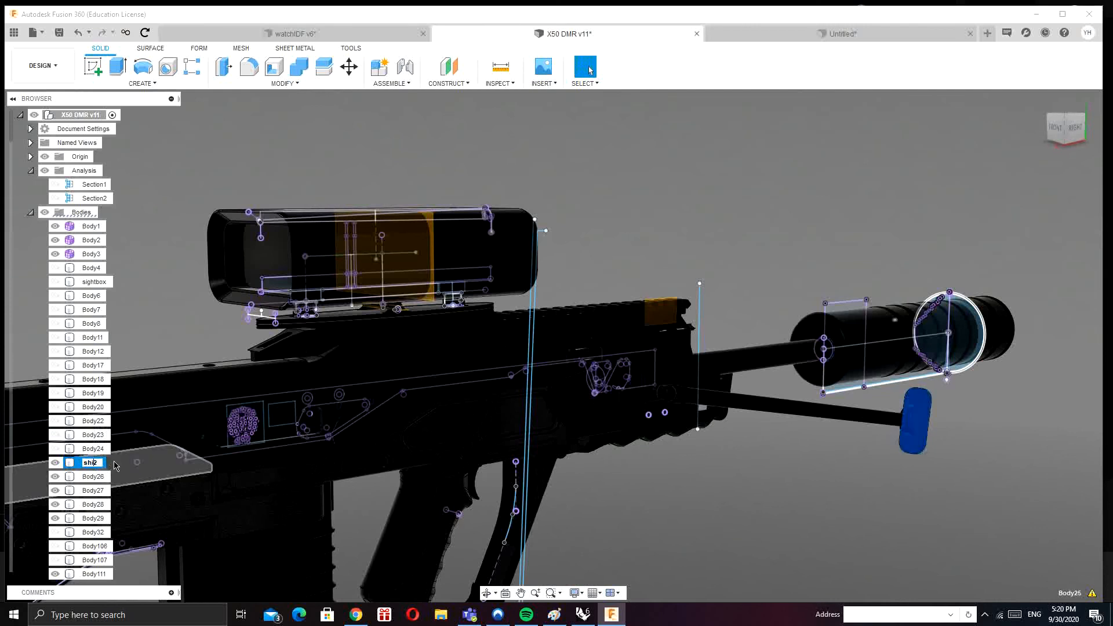
text(oe)
key(Return)
Step: Rename Body26, the small body at the second bipod shoe, as shoering2
click(90, 478)
click(90, 479)
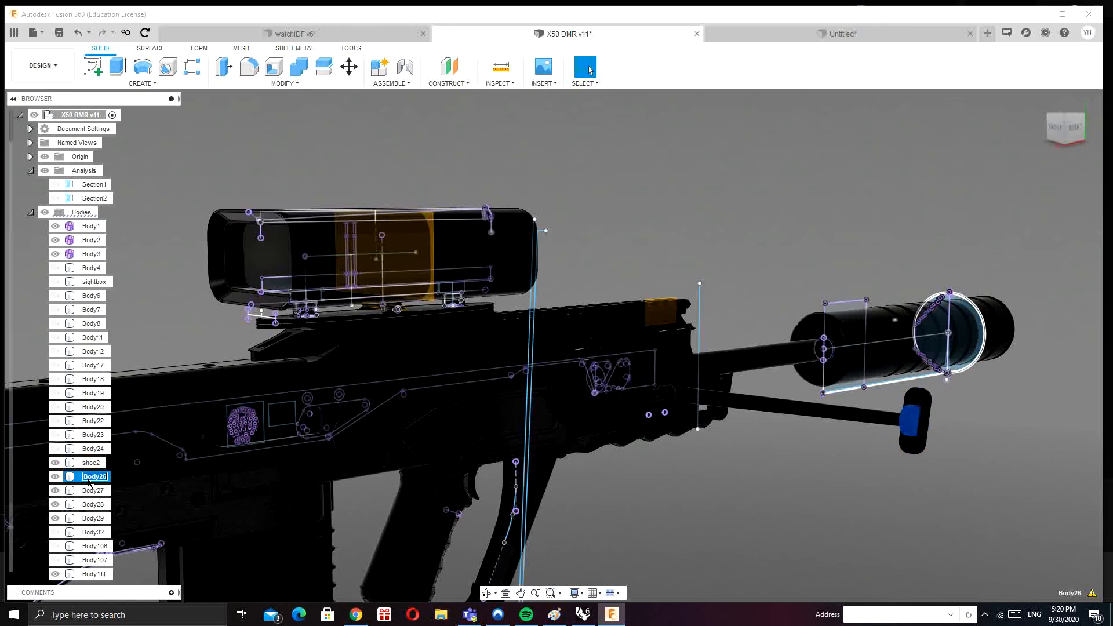
text(shoering2)
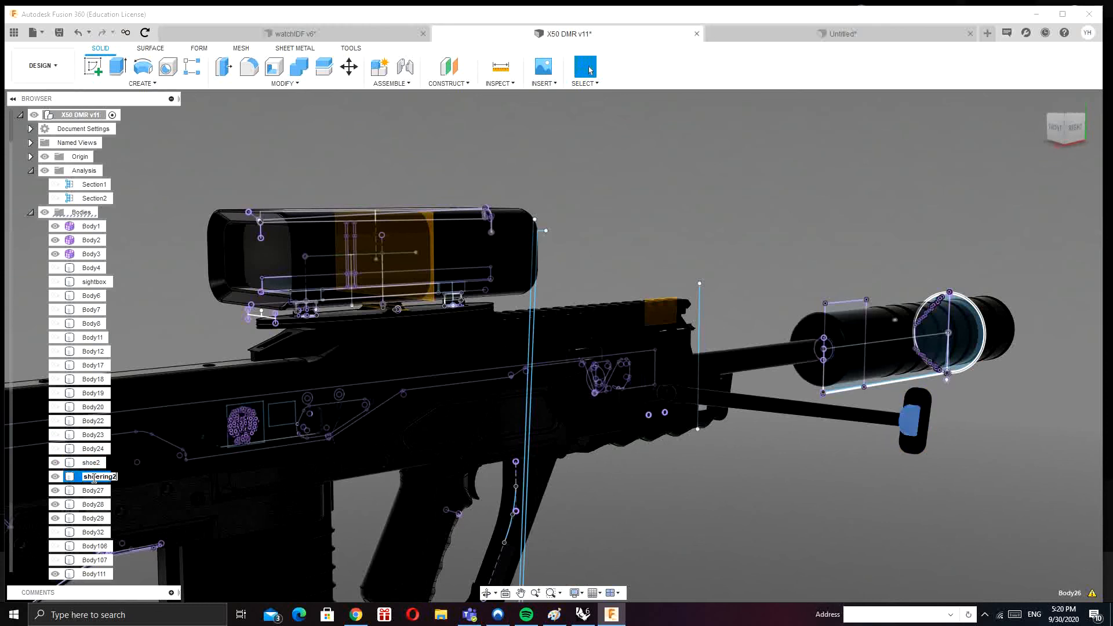
key(Return)
Step: Rename Body27, the second bipod leg, as arm2
click(93, 492)
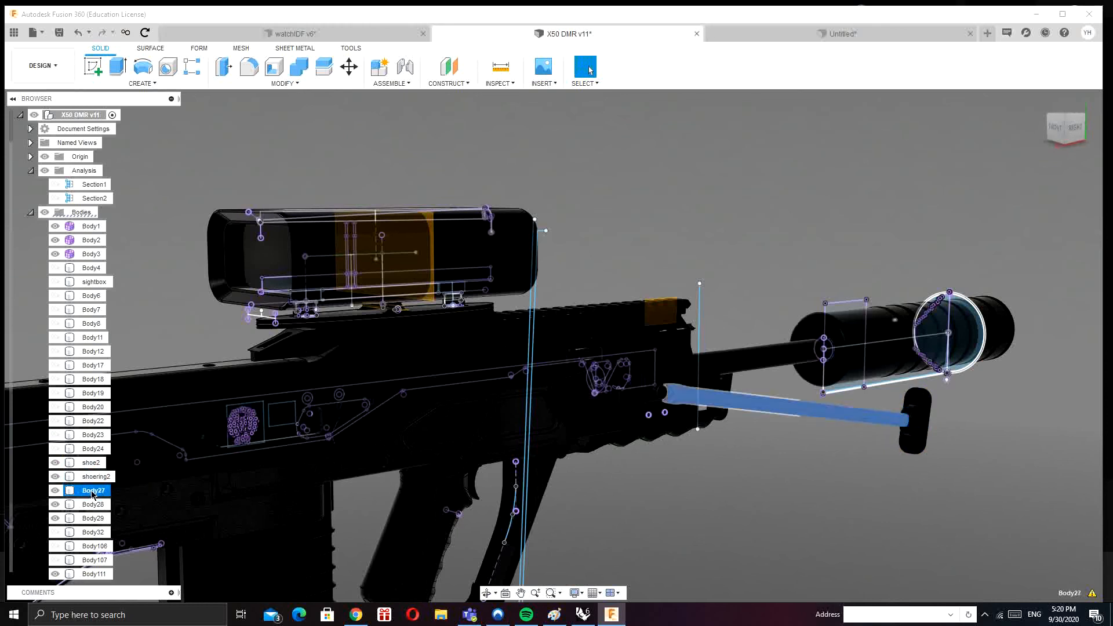
click(93, 492)
text(arm2)
key(Return)
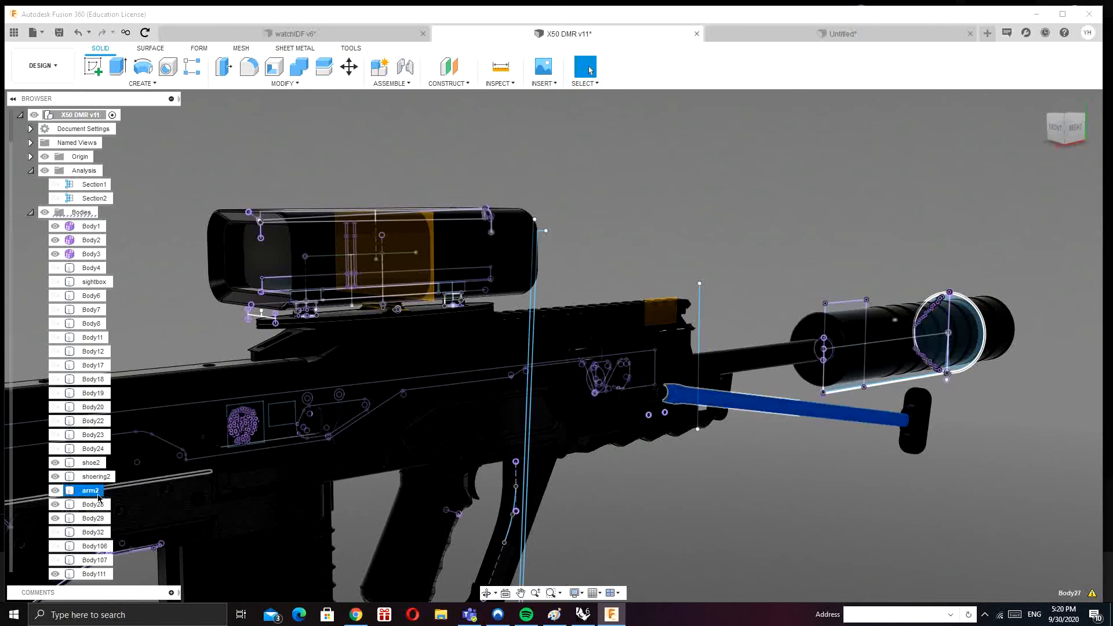
Step: Rename Body28, the small round body at the upper end of the second bipod leg, as armringb2
click(90, 509)
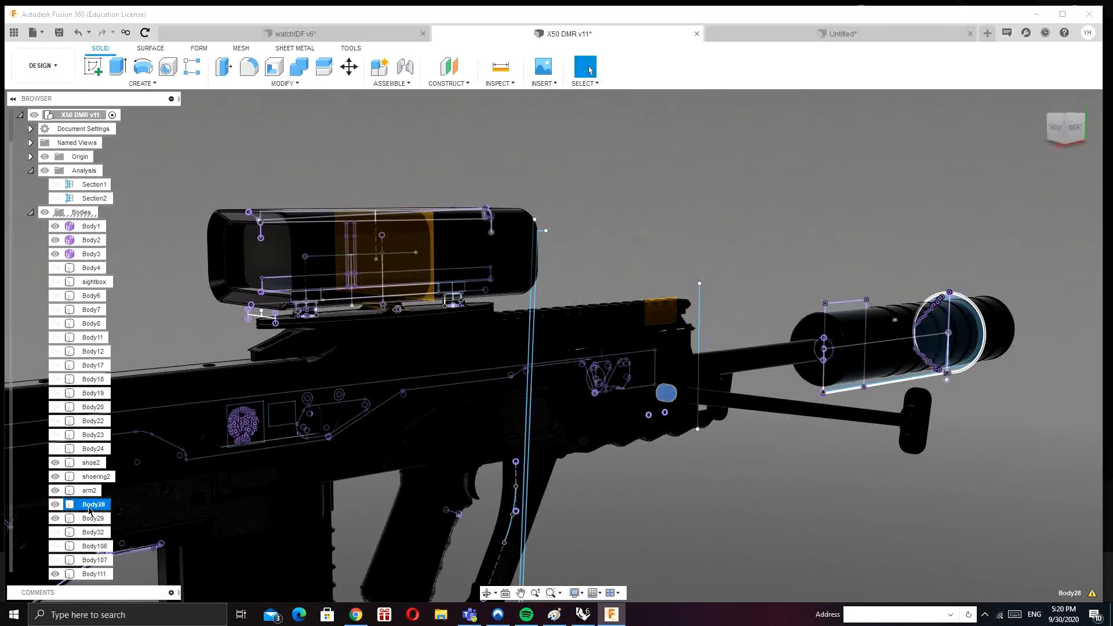
click(90, 509)
text(armrin)
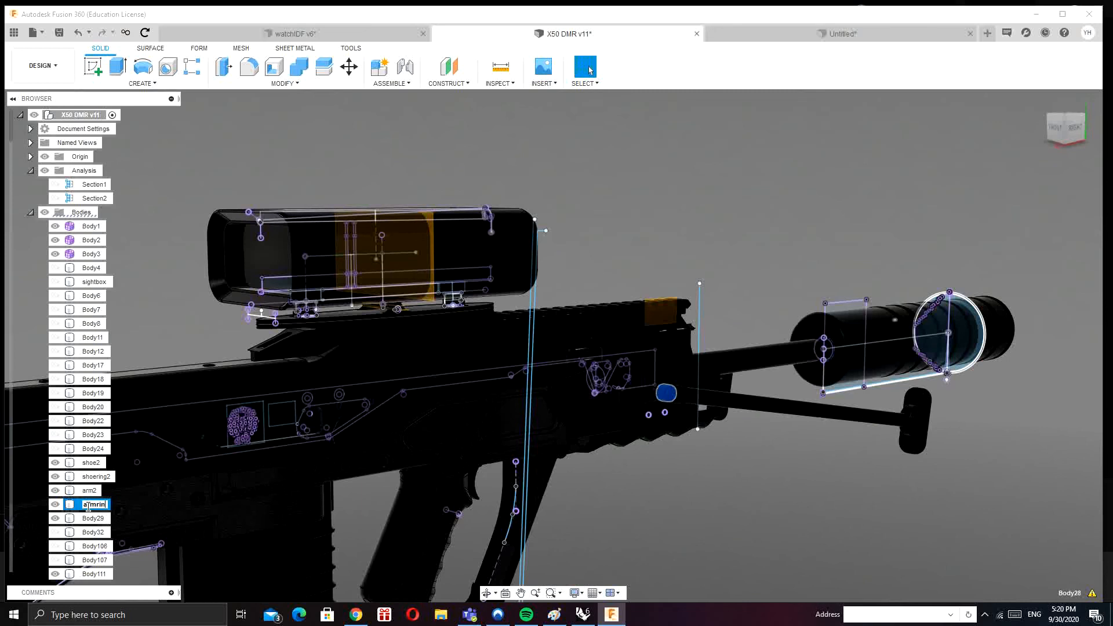
text(gb2)
key(Return)
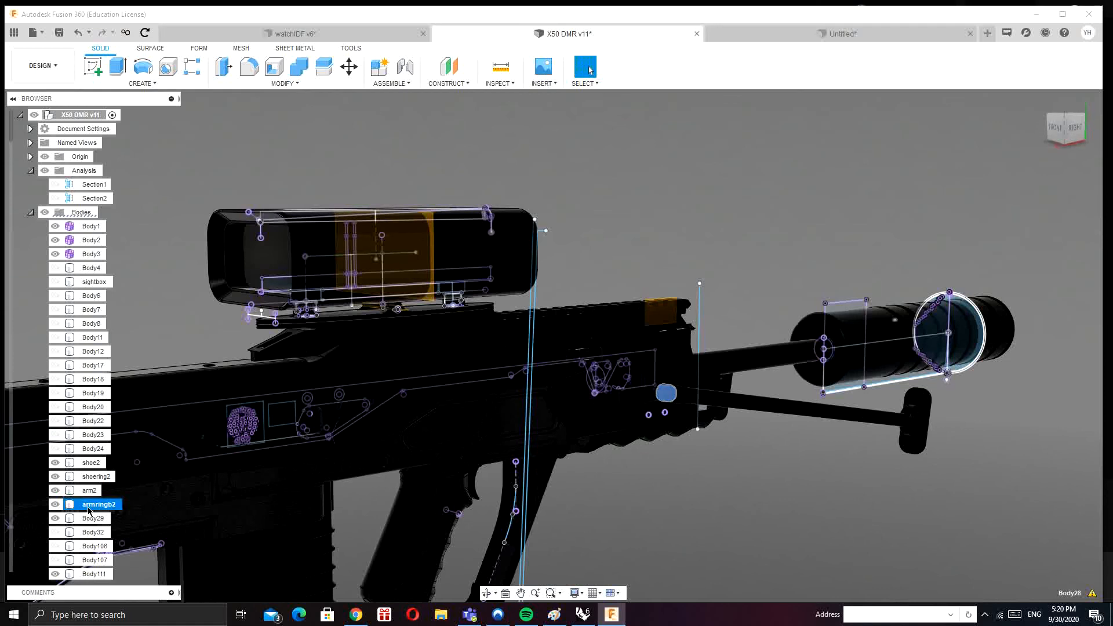
Step: Create components from the shoe2, shoering2, arm2 and armringb2 bodies
ctrl+click(90, 491)
ctrl+click(90, 477)
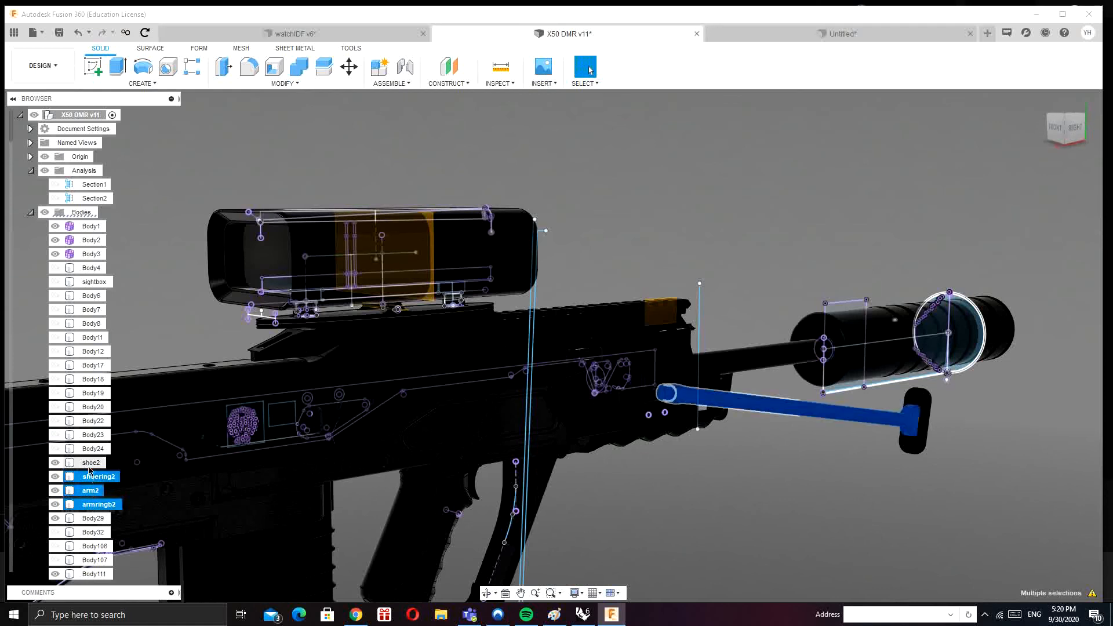
ctrl+click(90, 463)
right_click(90, 464)
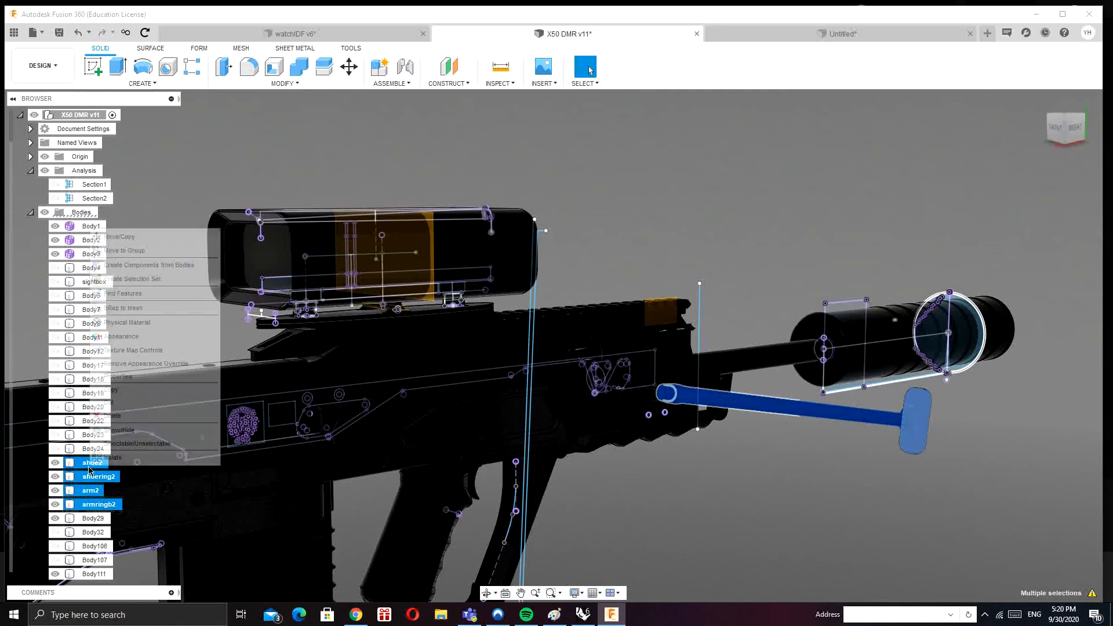
click(141, 265)
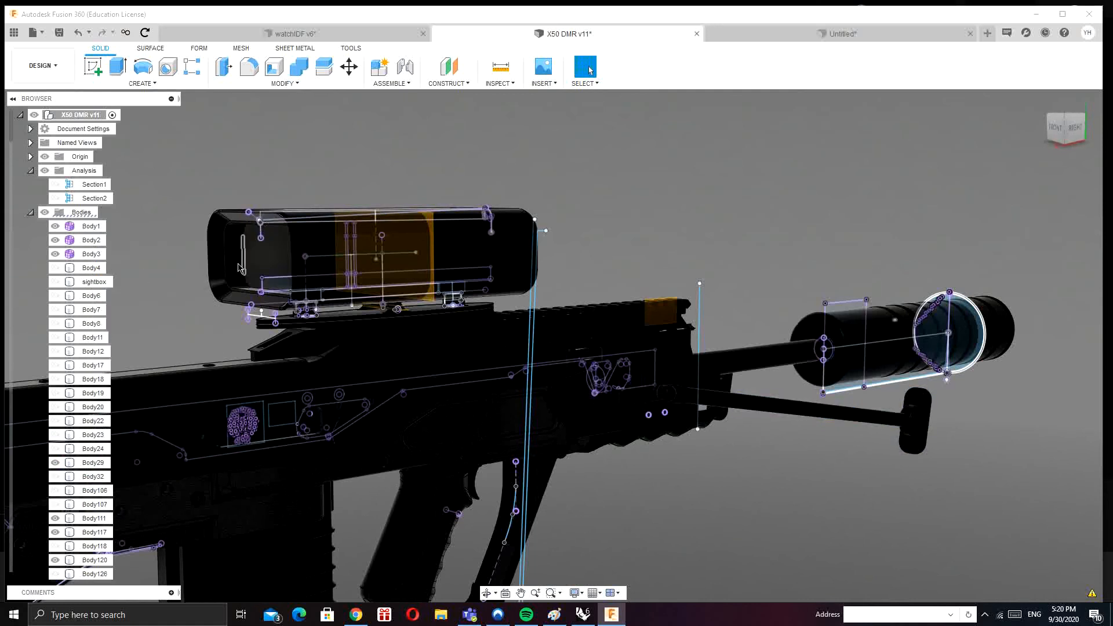